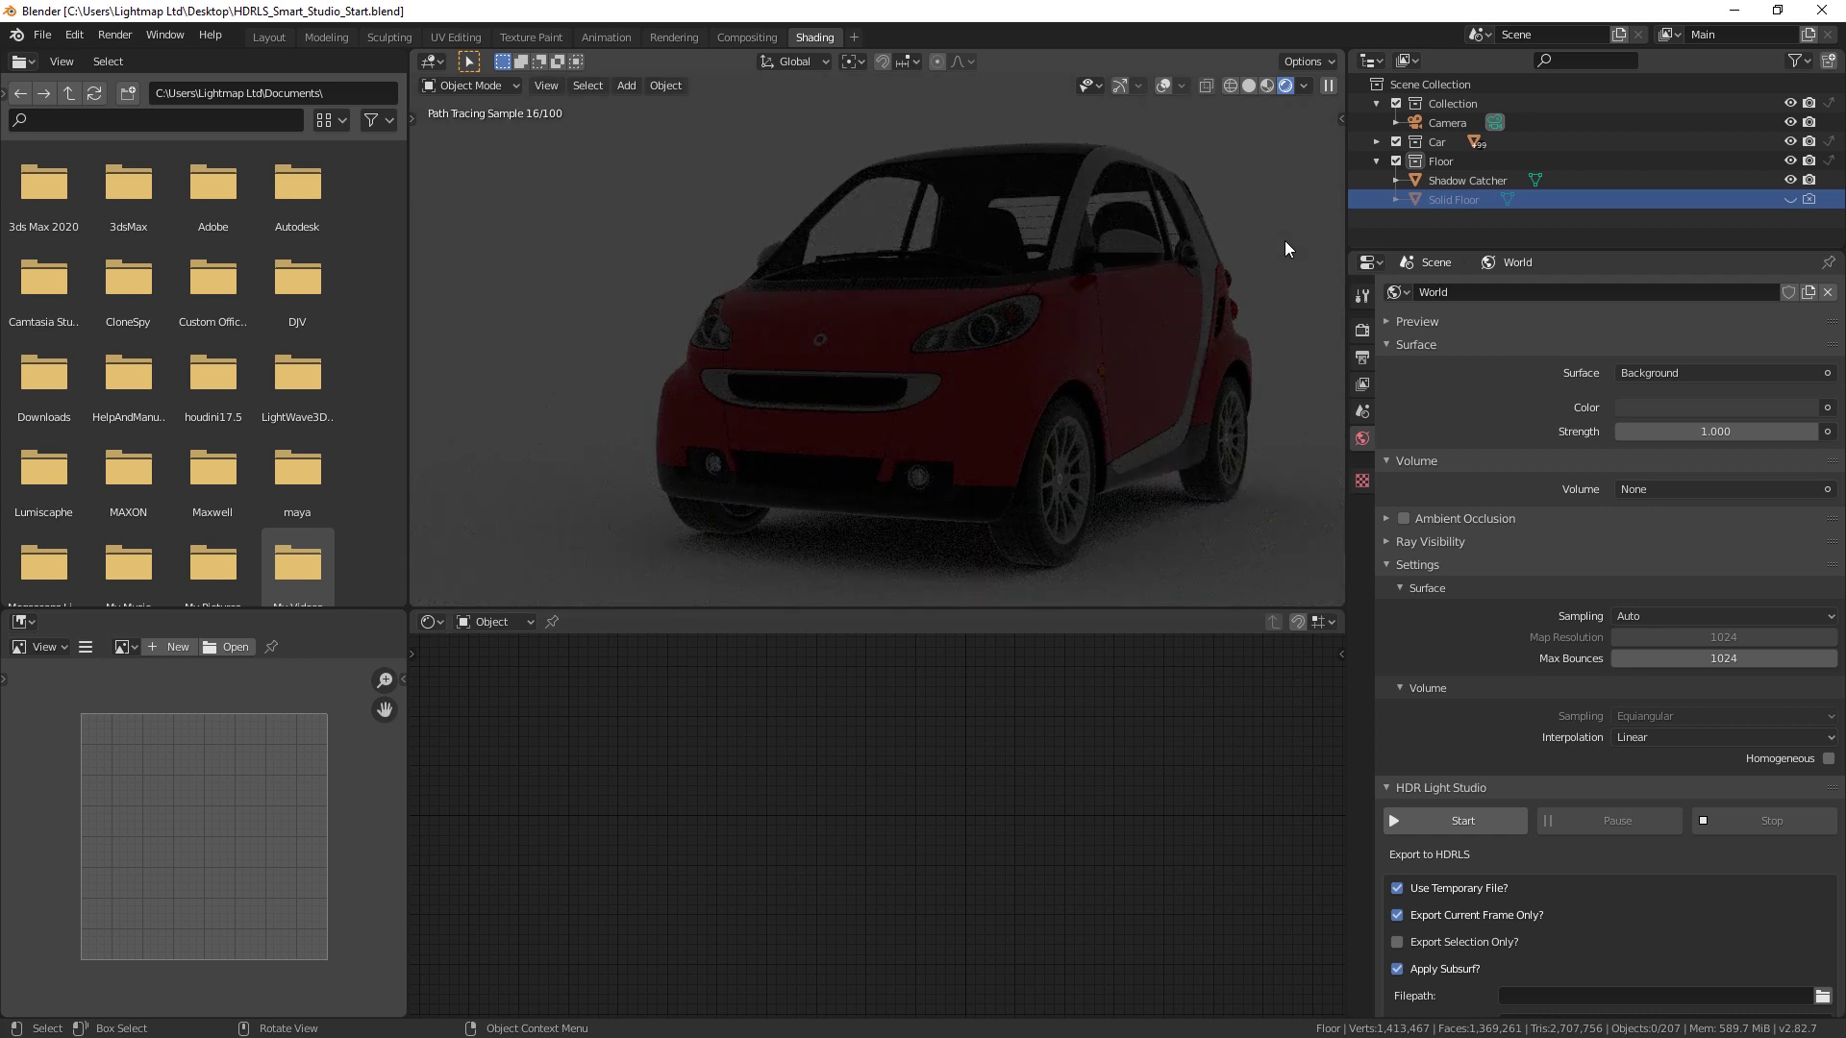
Start an HDR Light Studio session from Blender, then generate and import the scene geometry into its Render View
left_click(1463, 825)
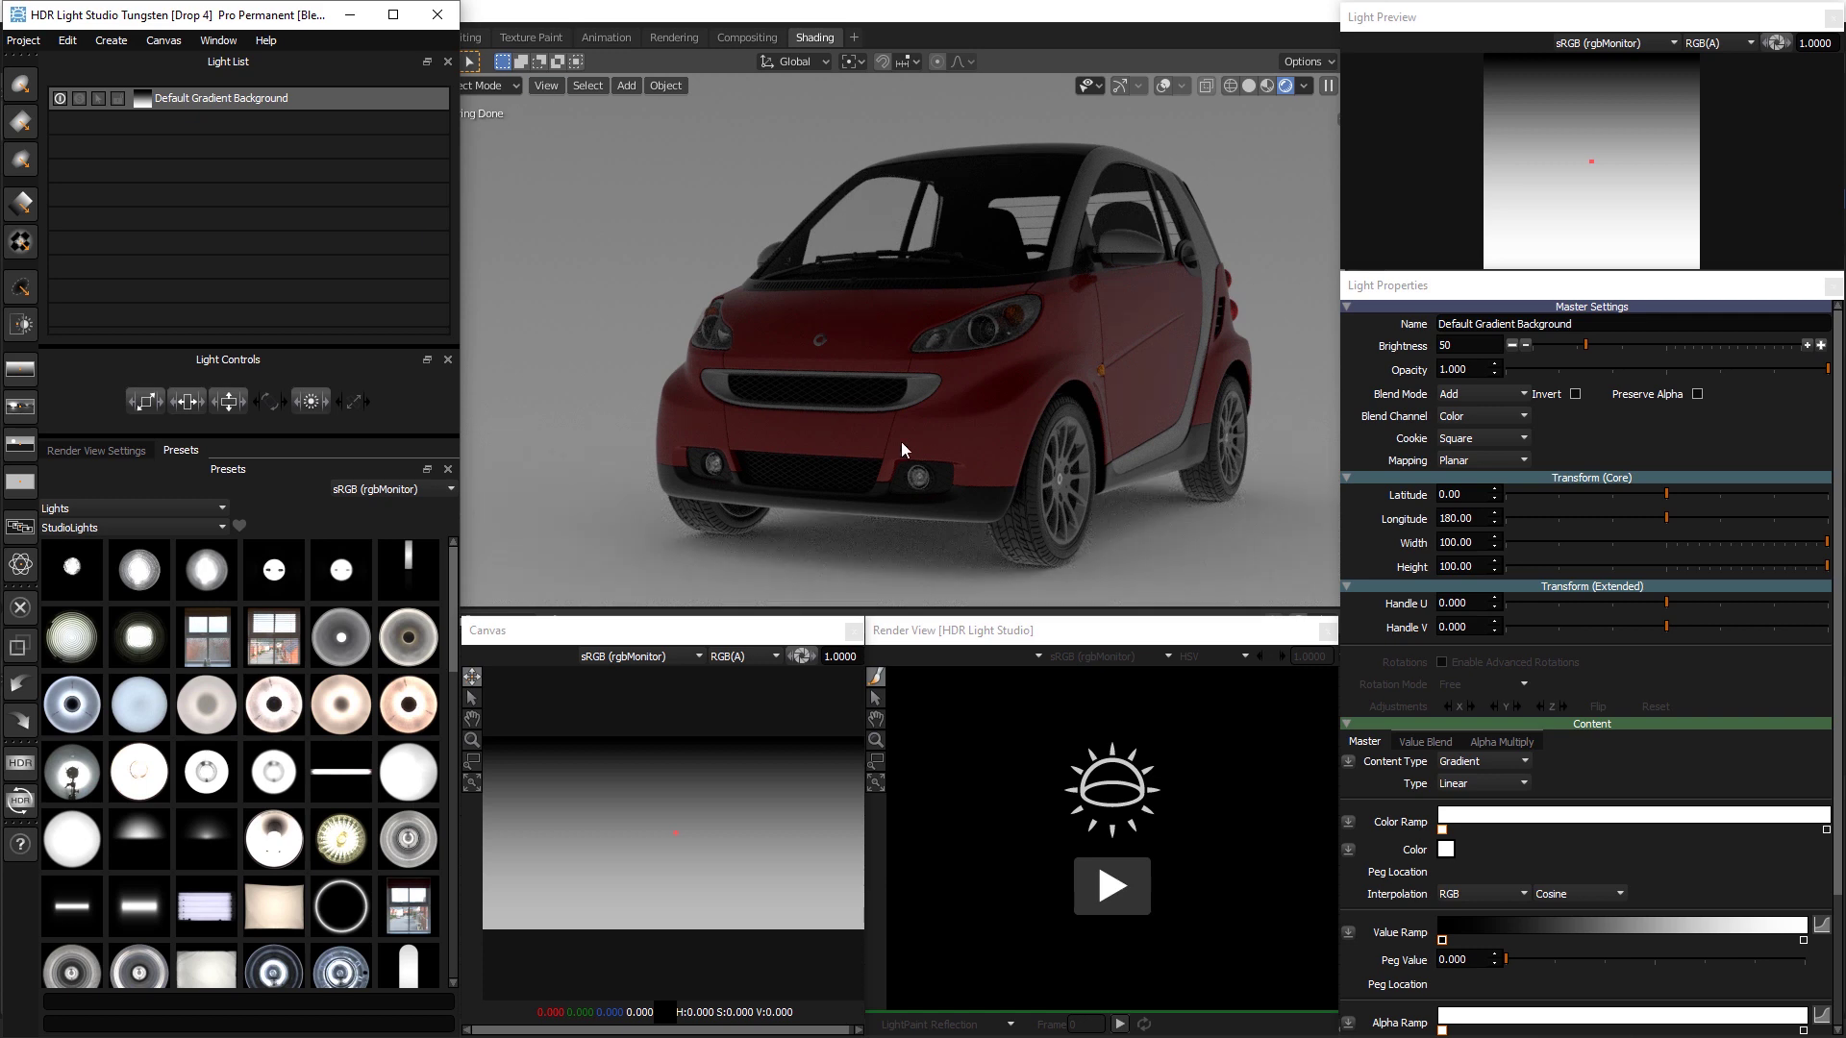
left_click(1109, 902)
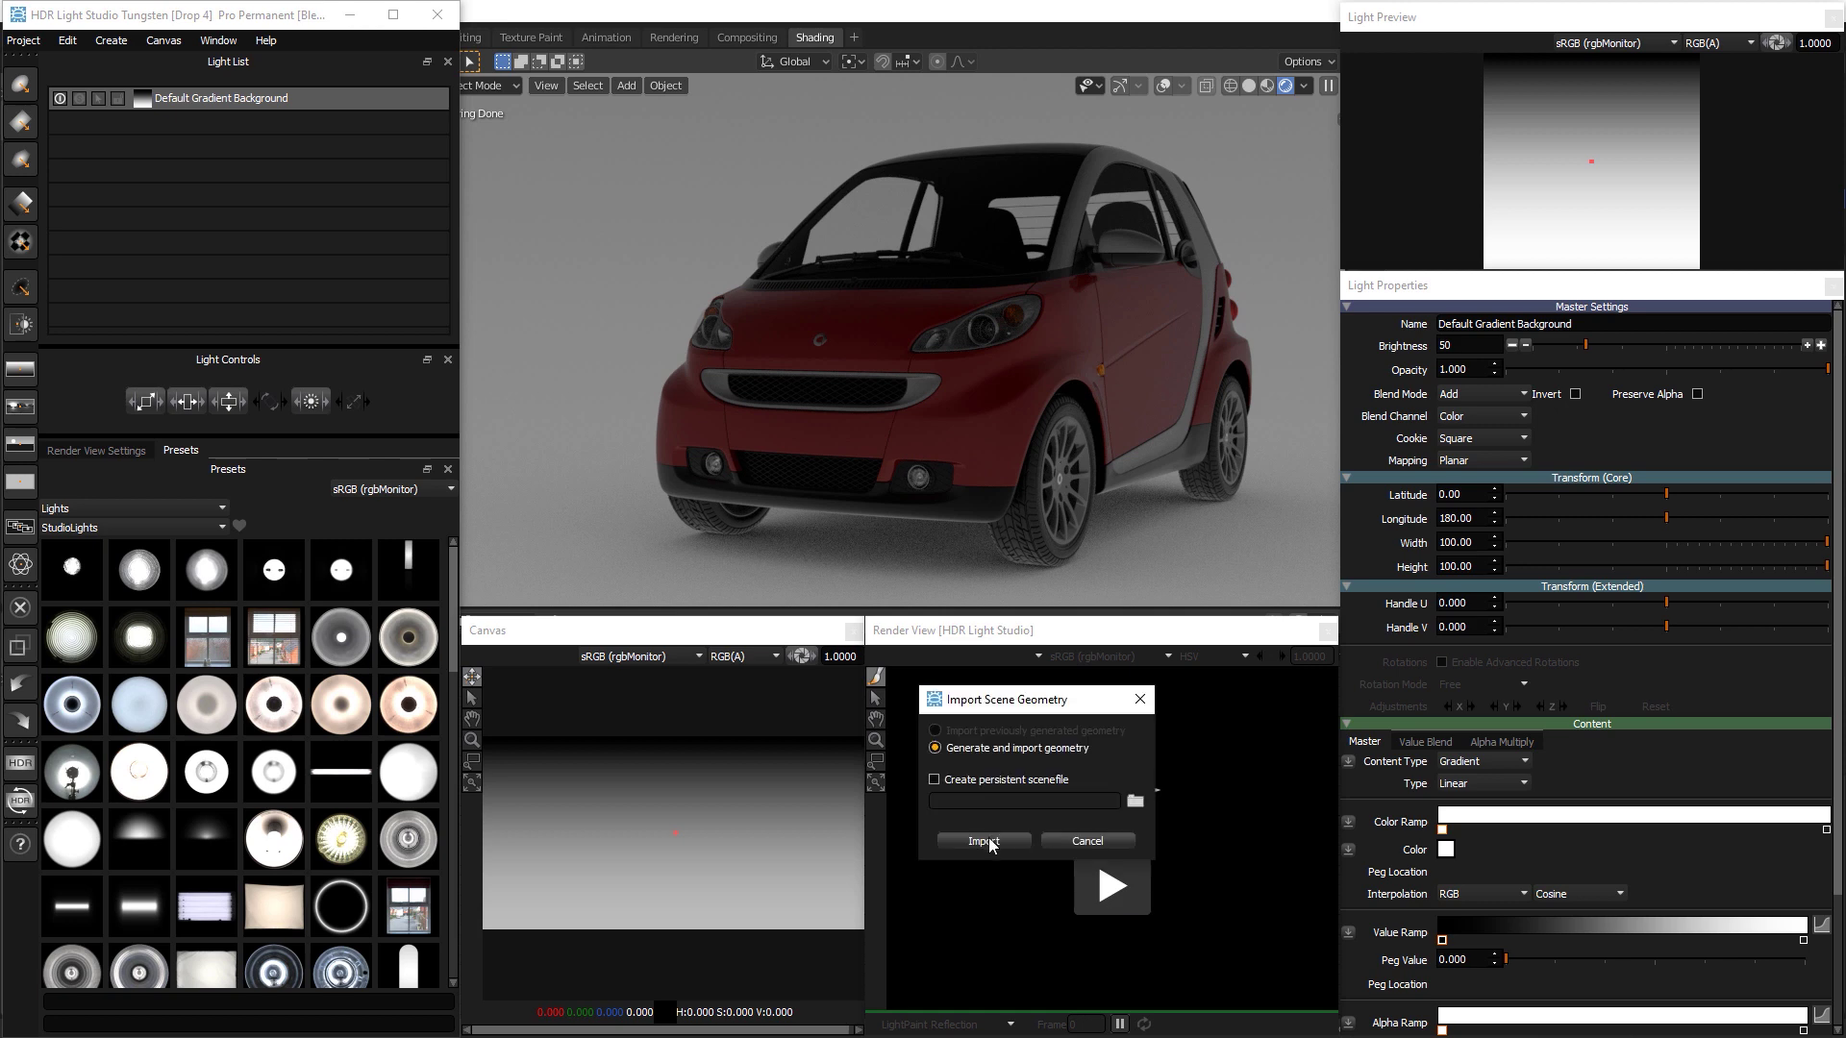
left_click(984, 841)
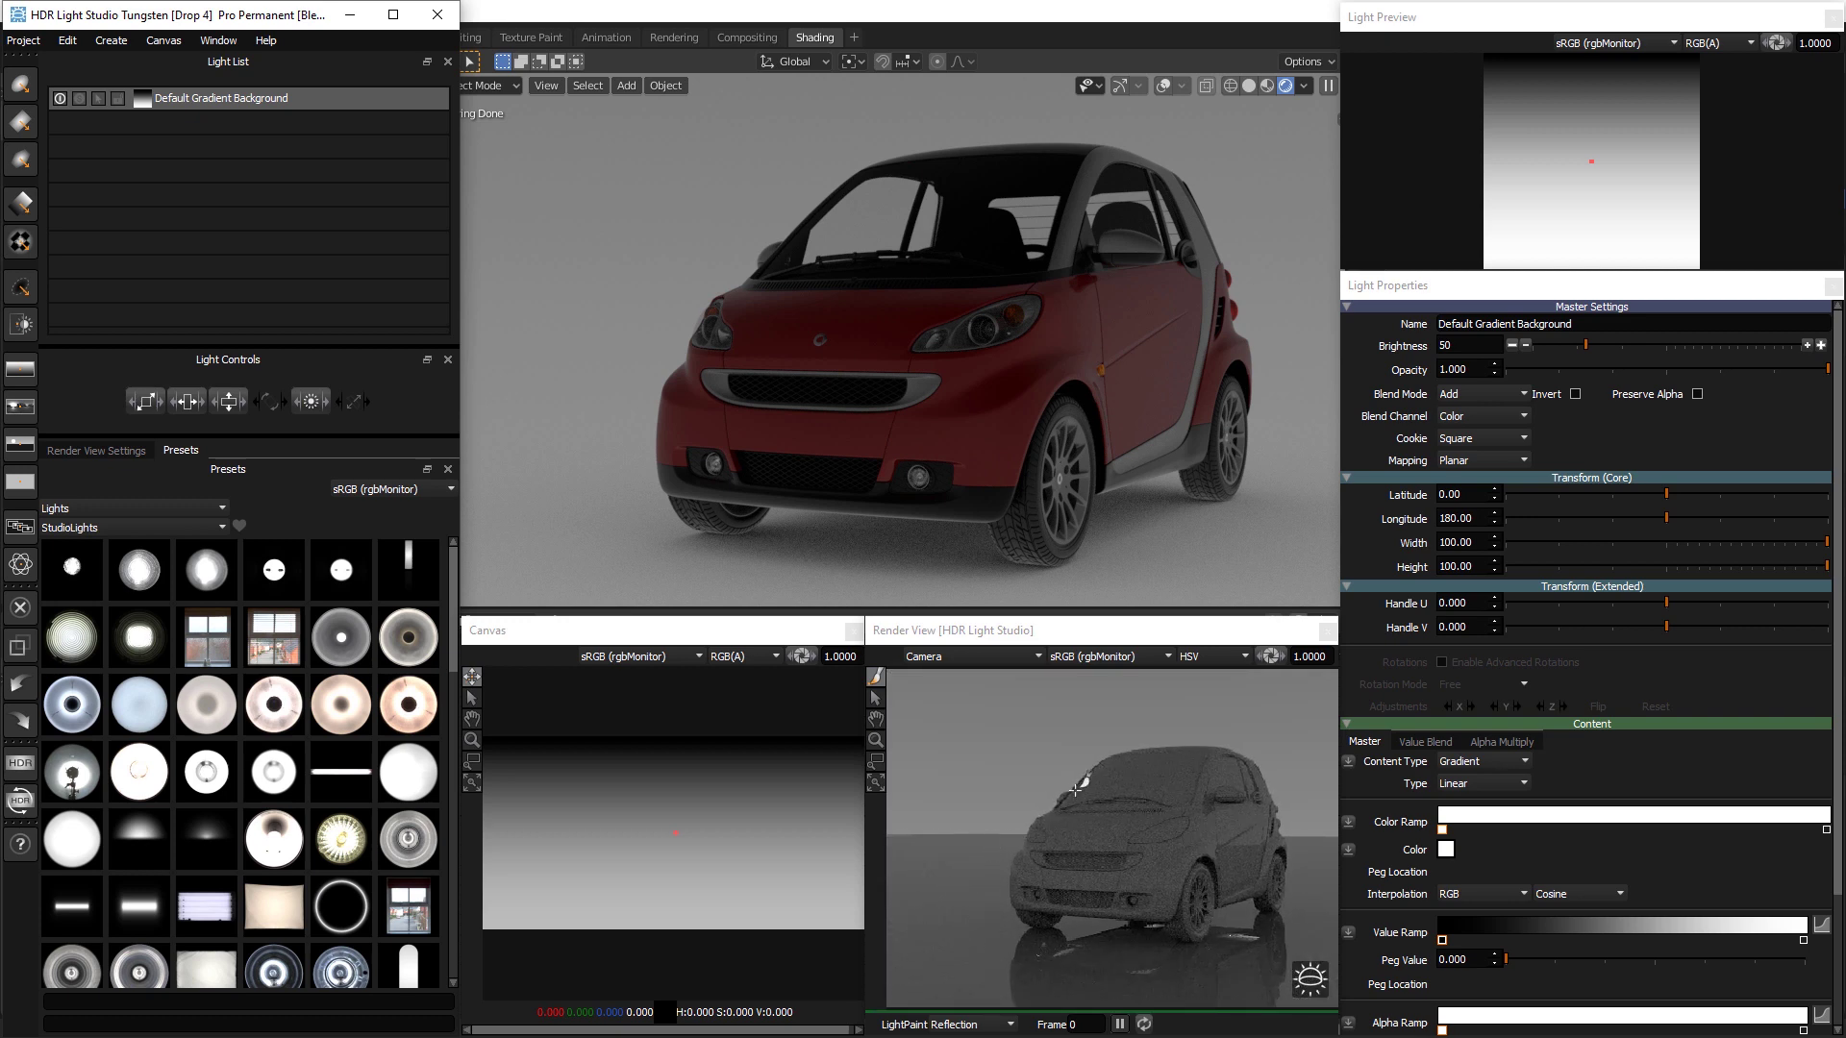
Lower the Default Gradient Background's brightness to 5 and place the Medium Softbox Diffused preset on the car's windscreen in the Render View
left_click_drag(1588, 348, 1543, 340)
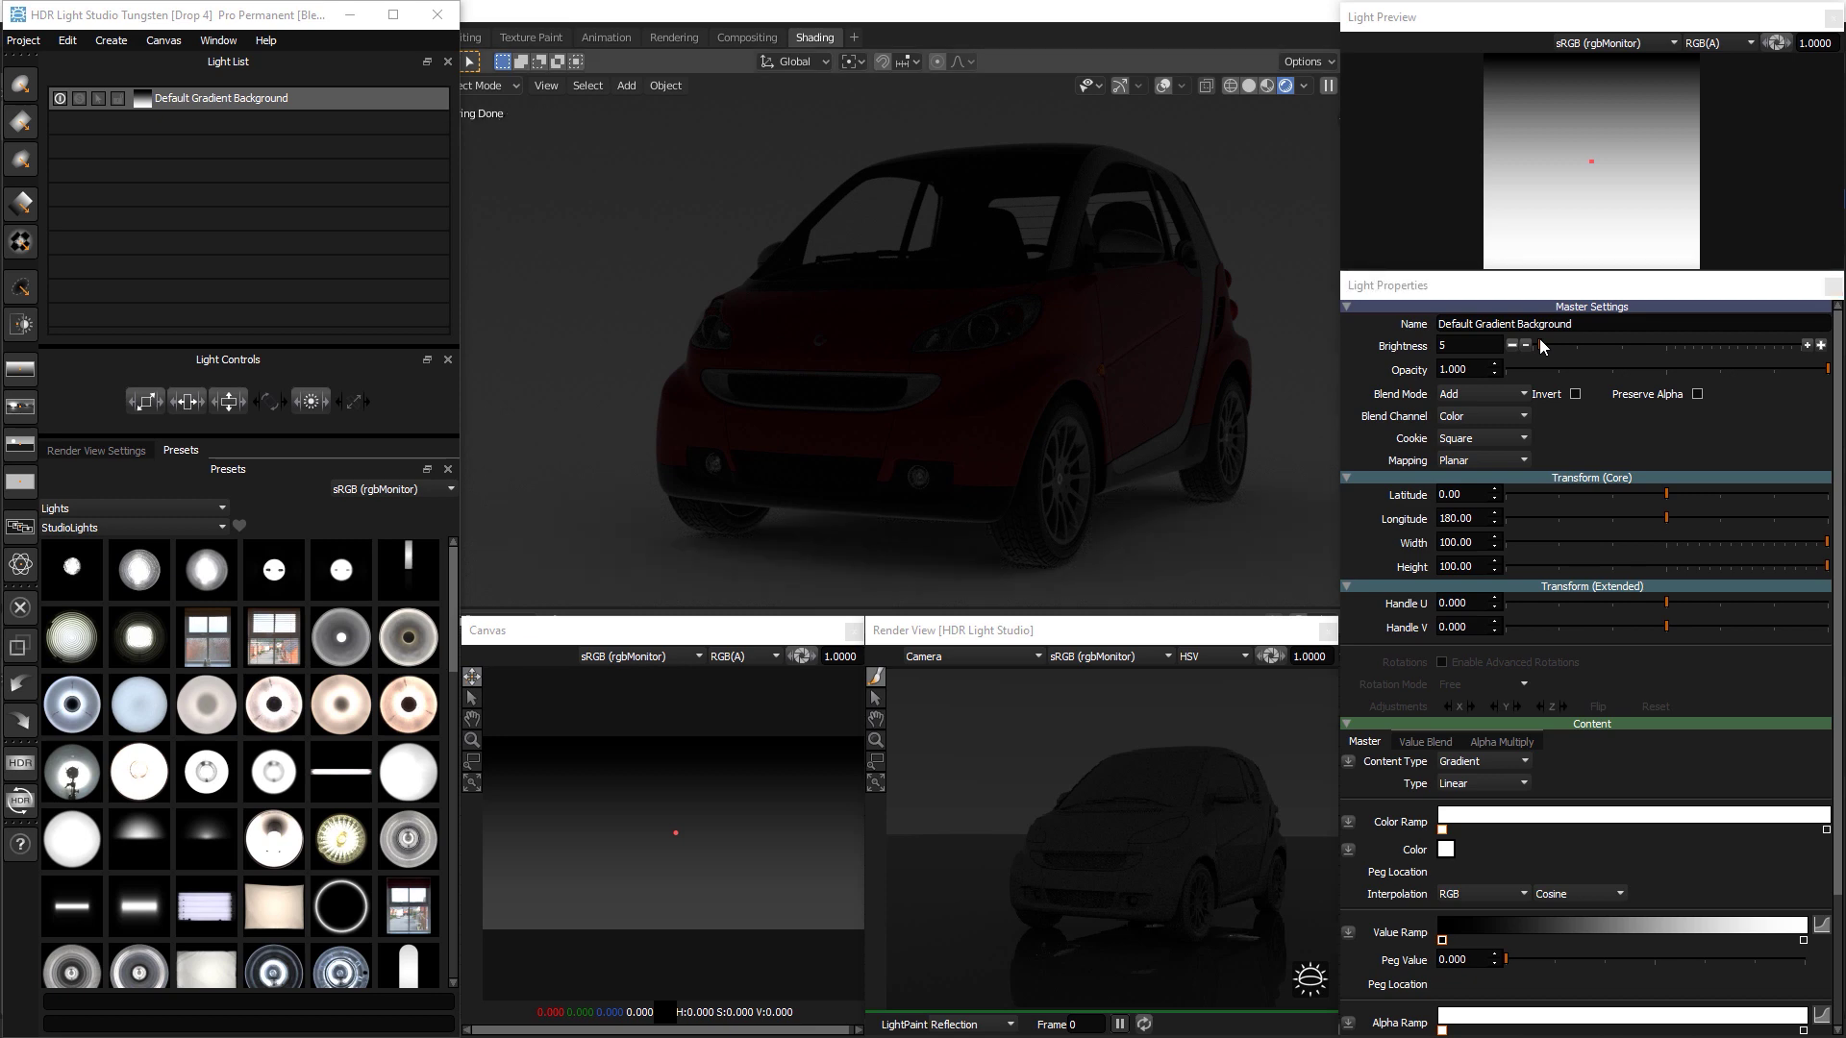
left_click(159, 527)
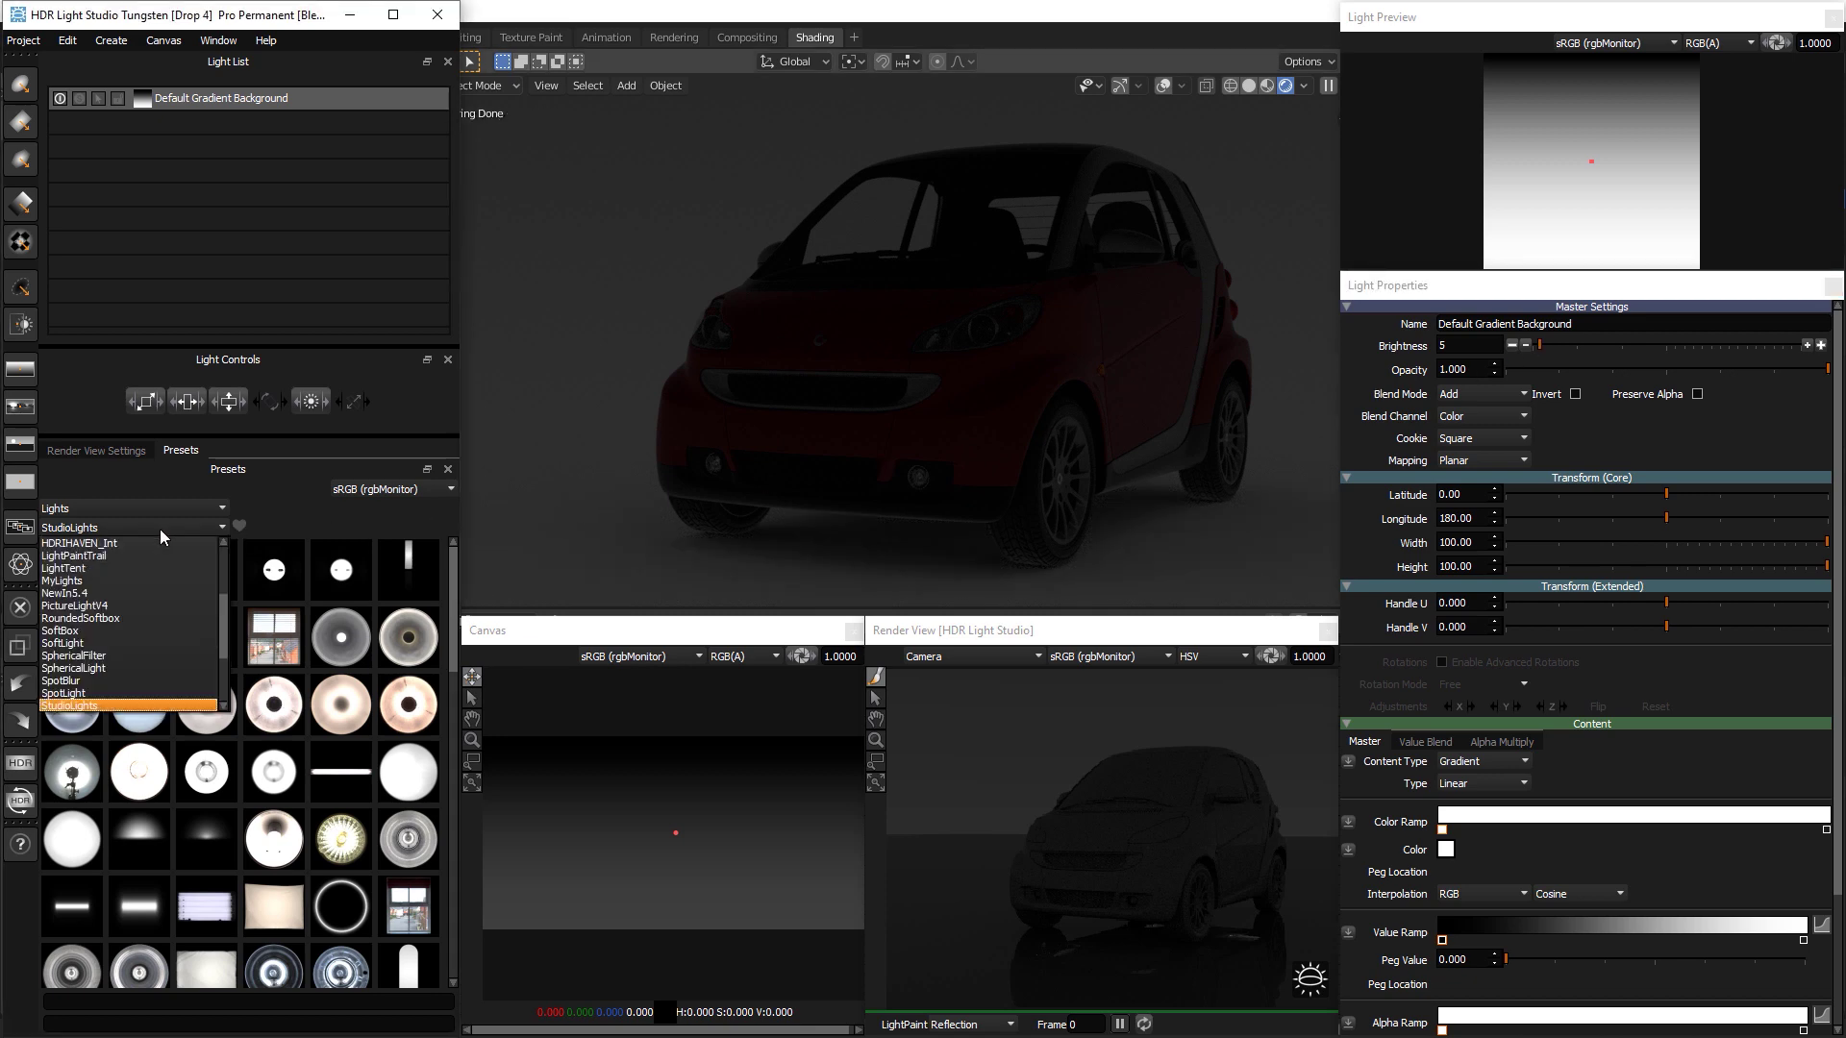
left_click(139, 629)
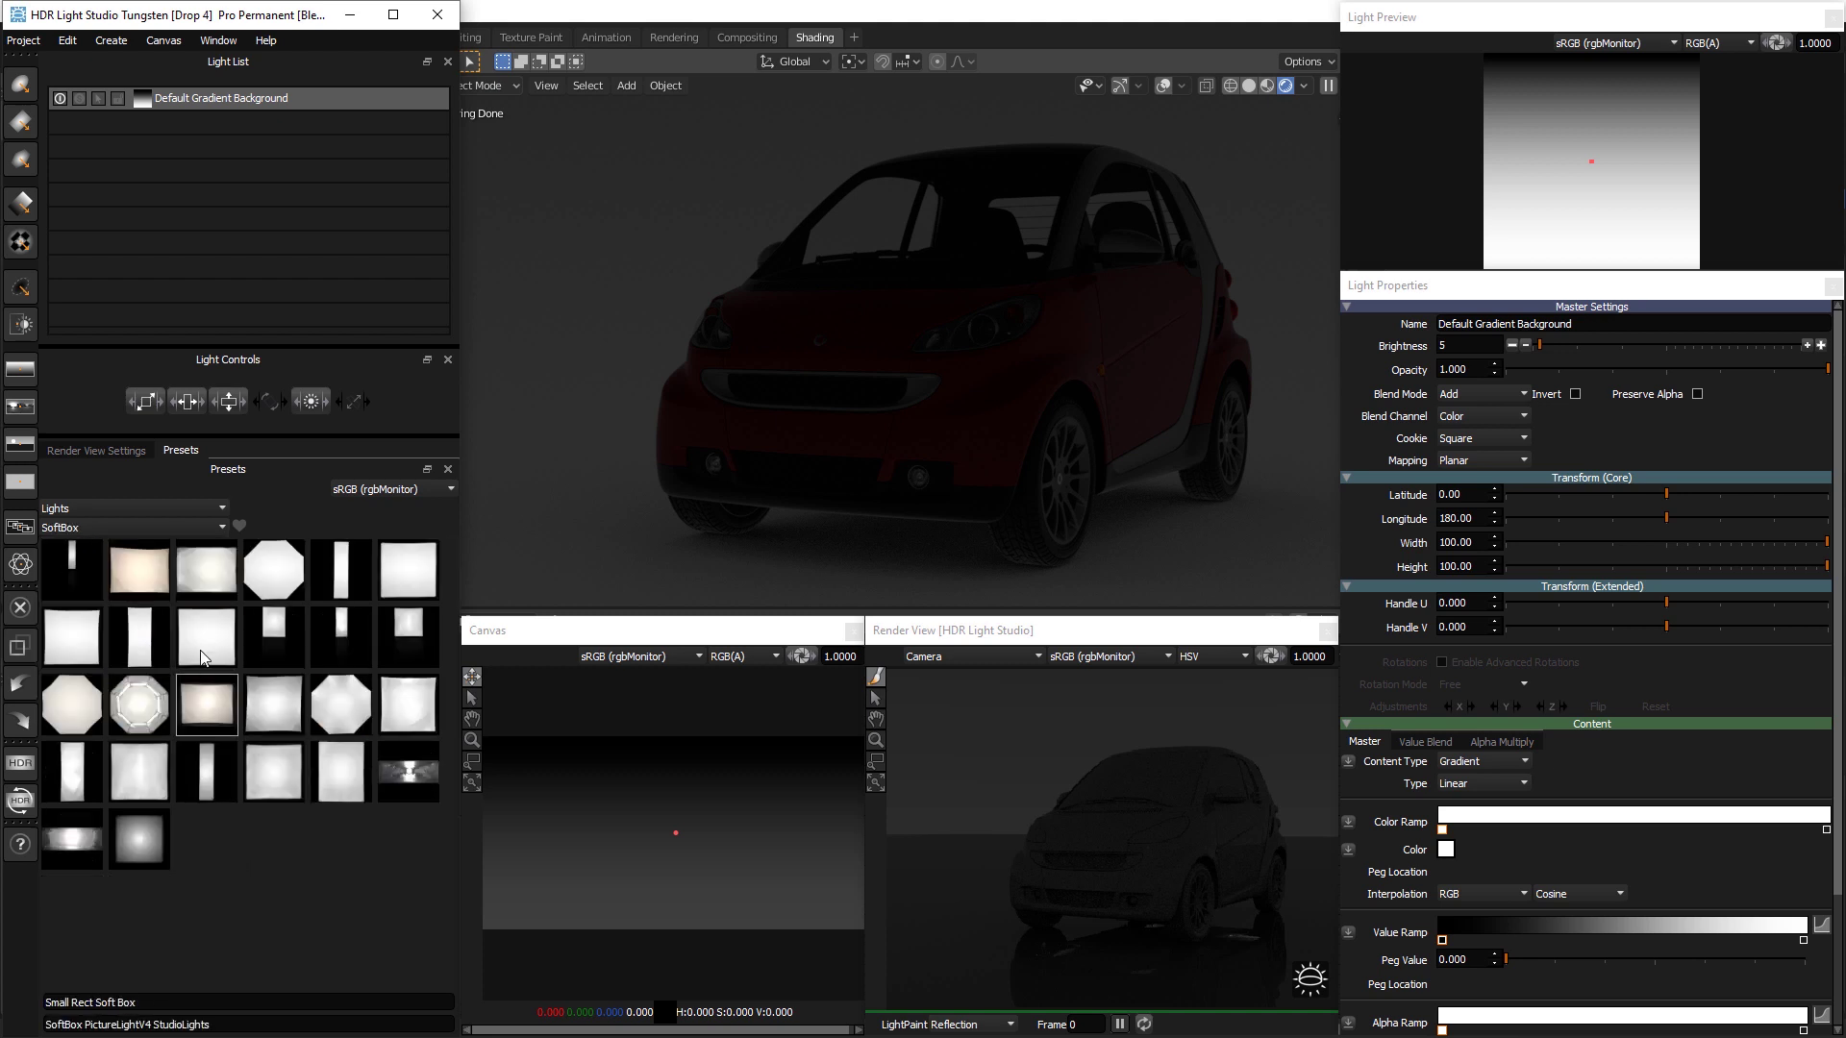
left_click_drag(206, 575, 1140, 779)
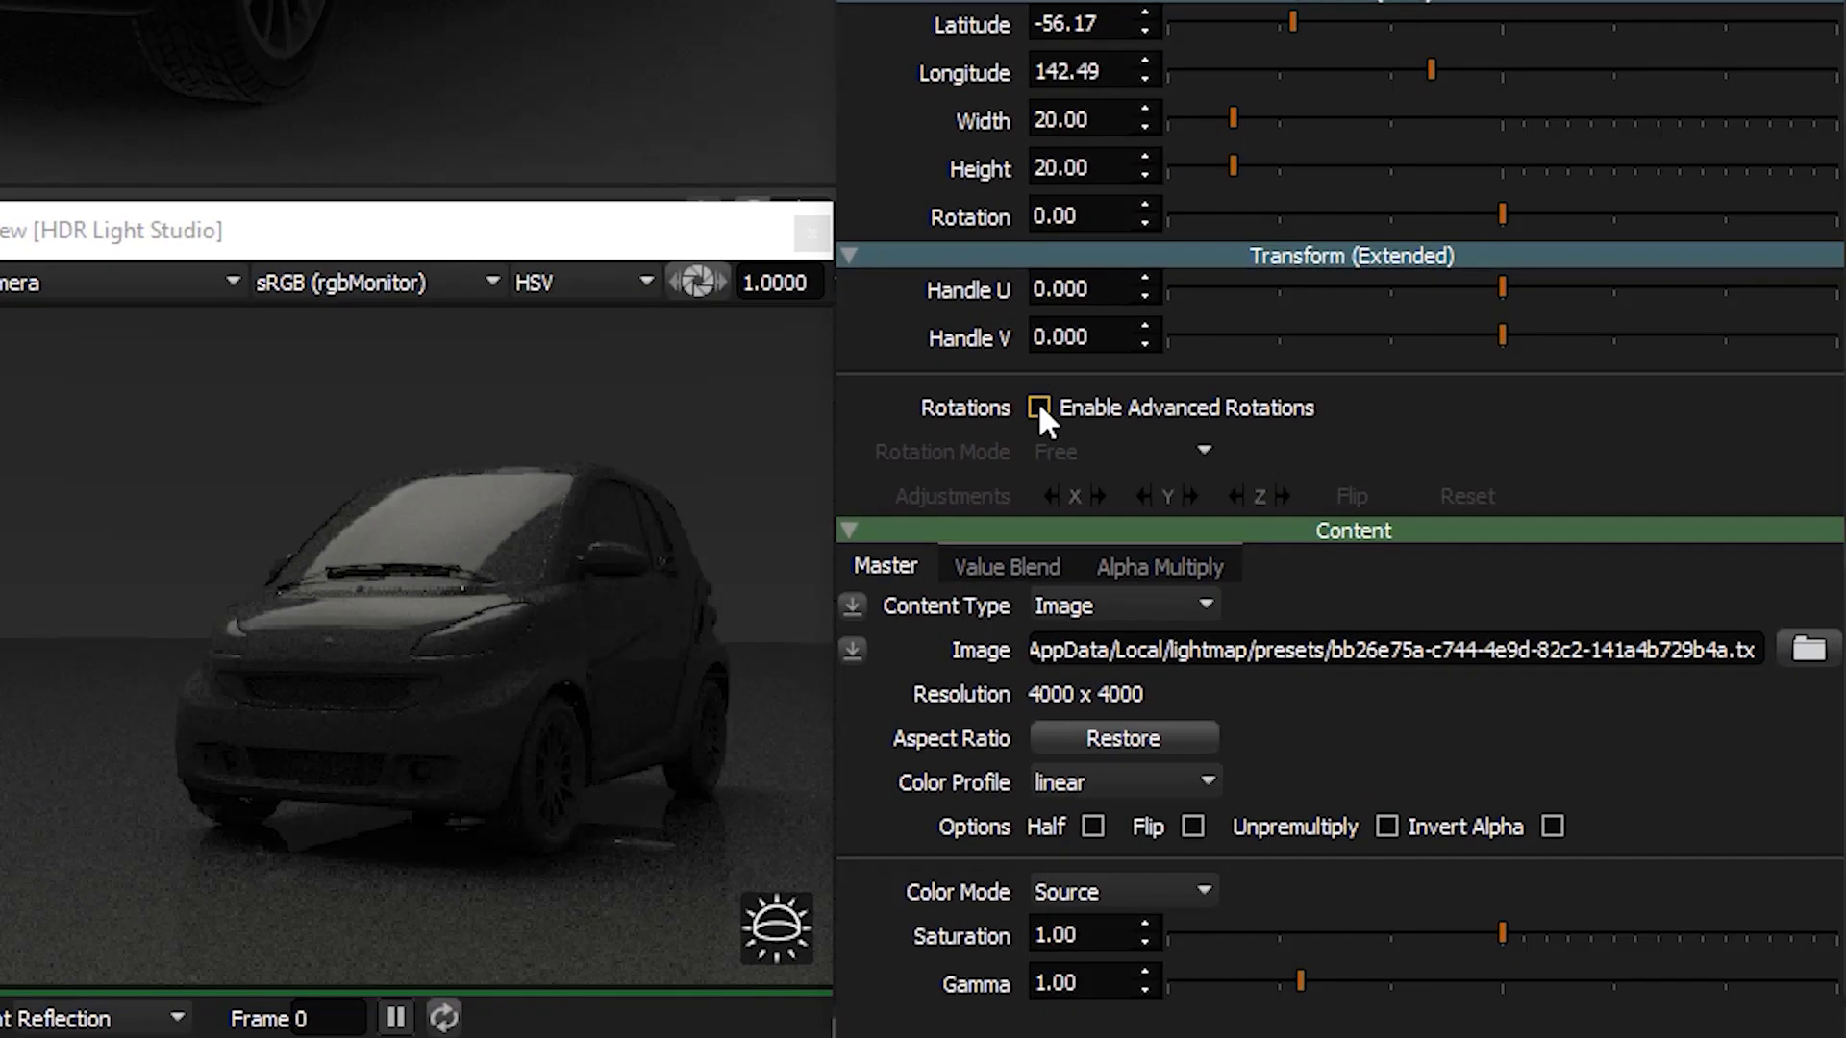
Enable advanced rotations for the softbox in Fixed rotation mode and try moving the light down the canvas
left_click(1039, 408)
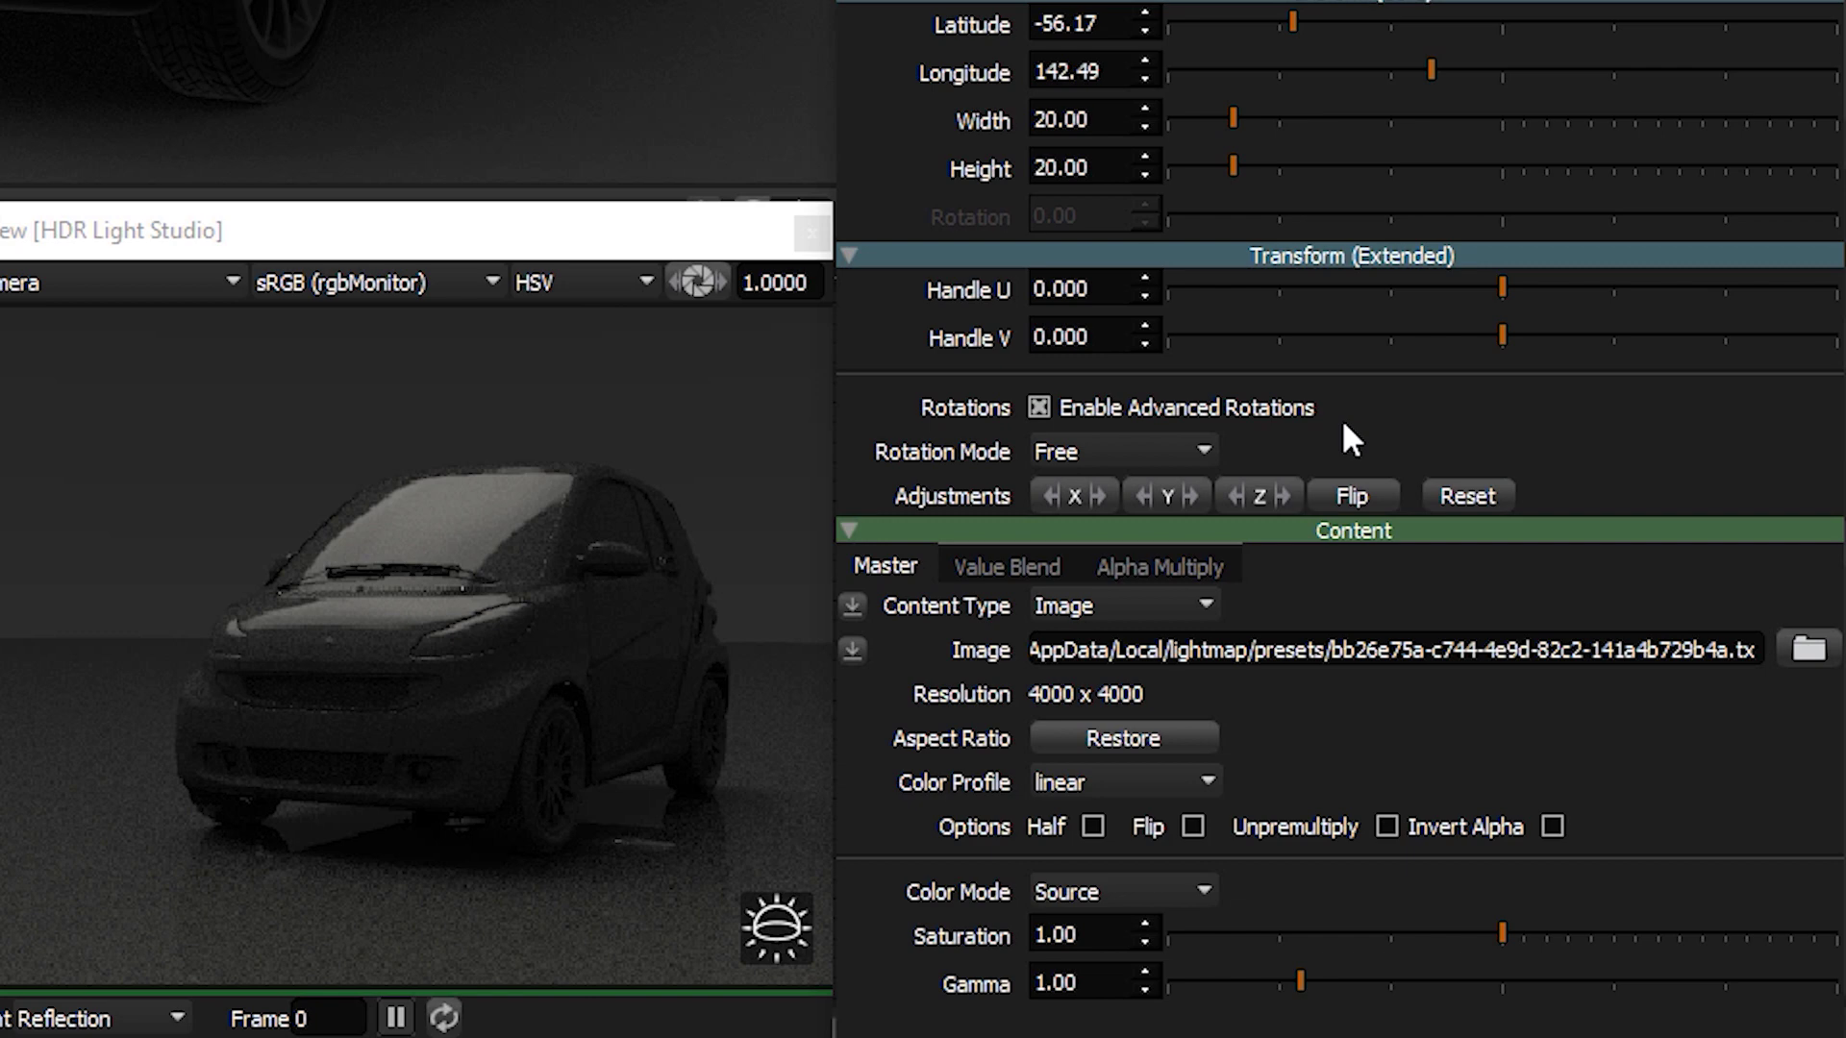
left_click(1126, 453)
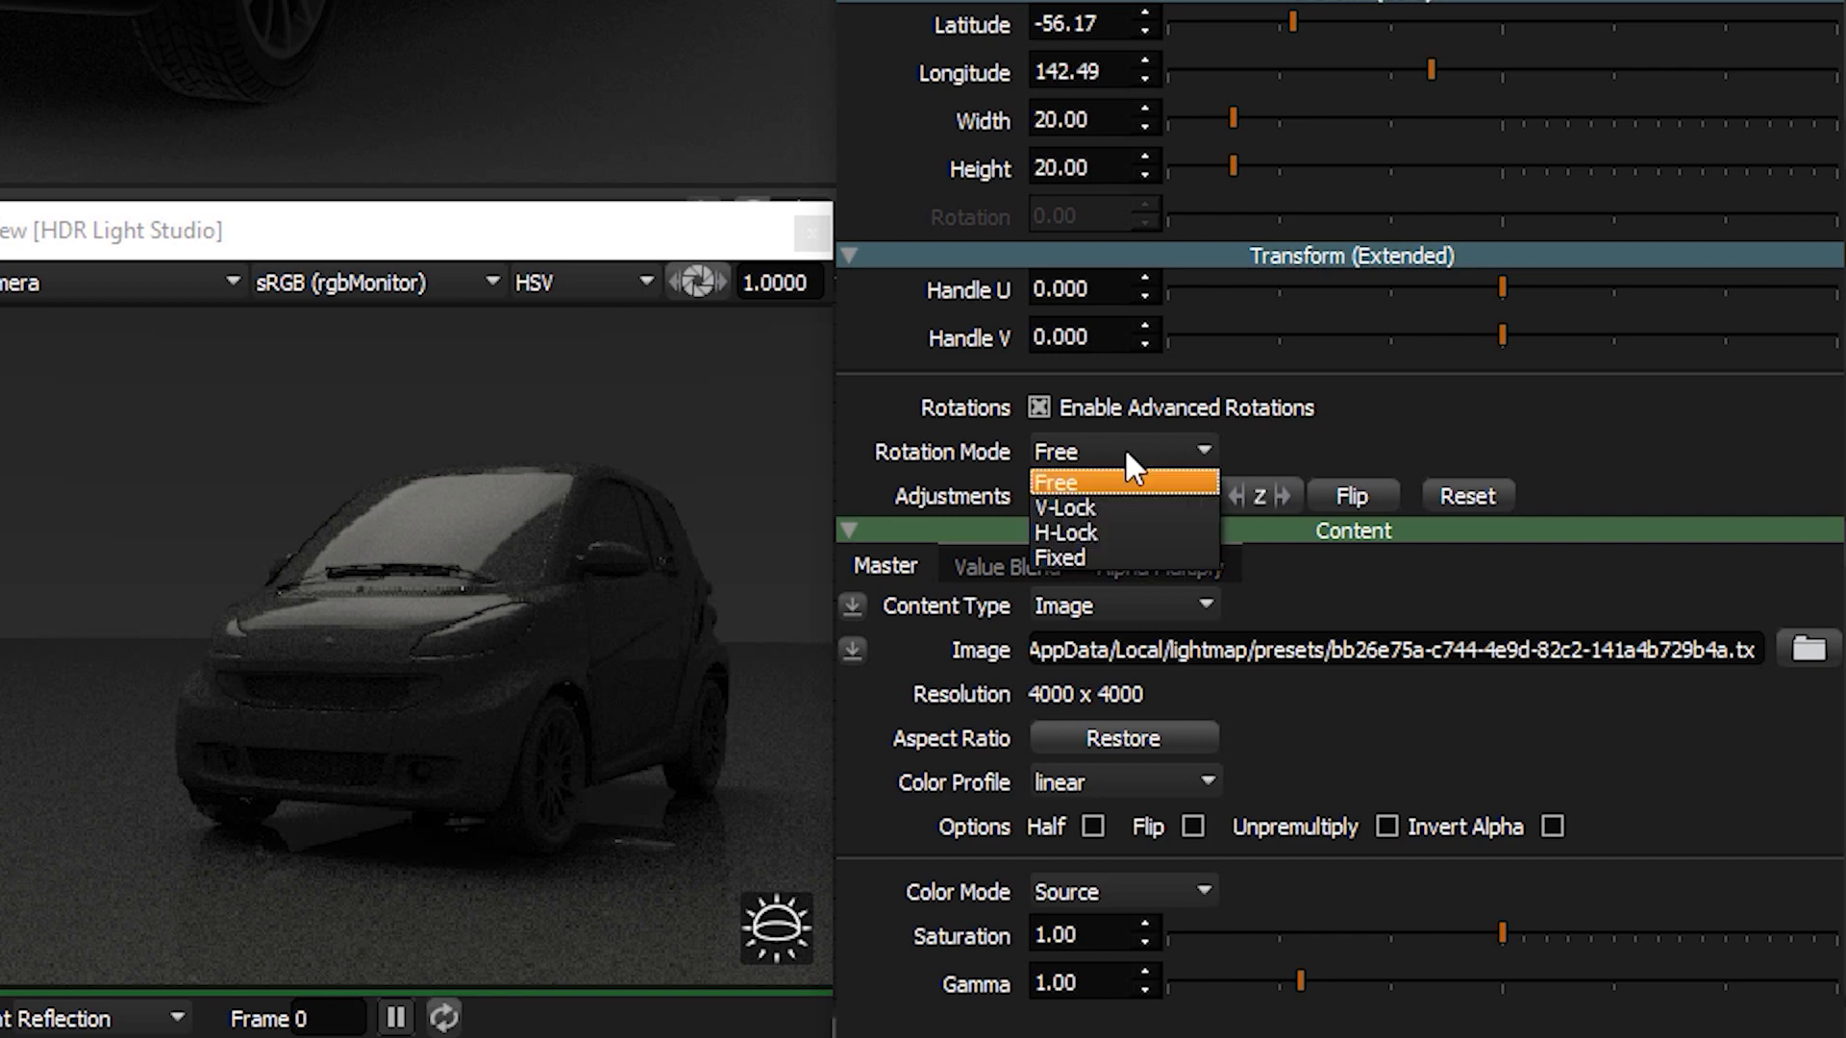
left_click(1134, 557)
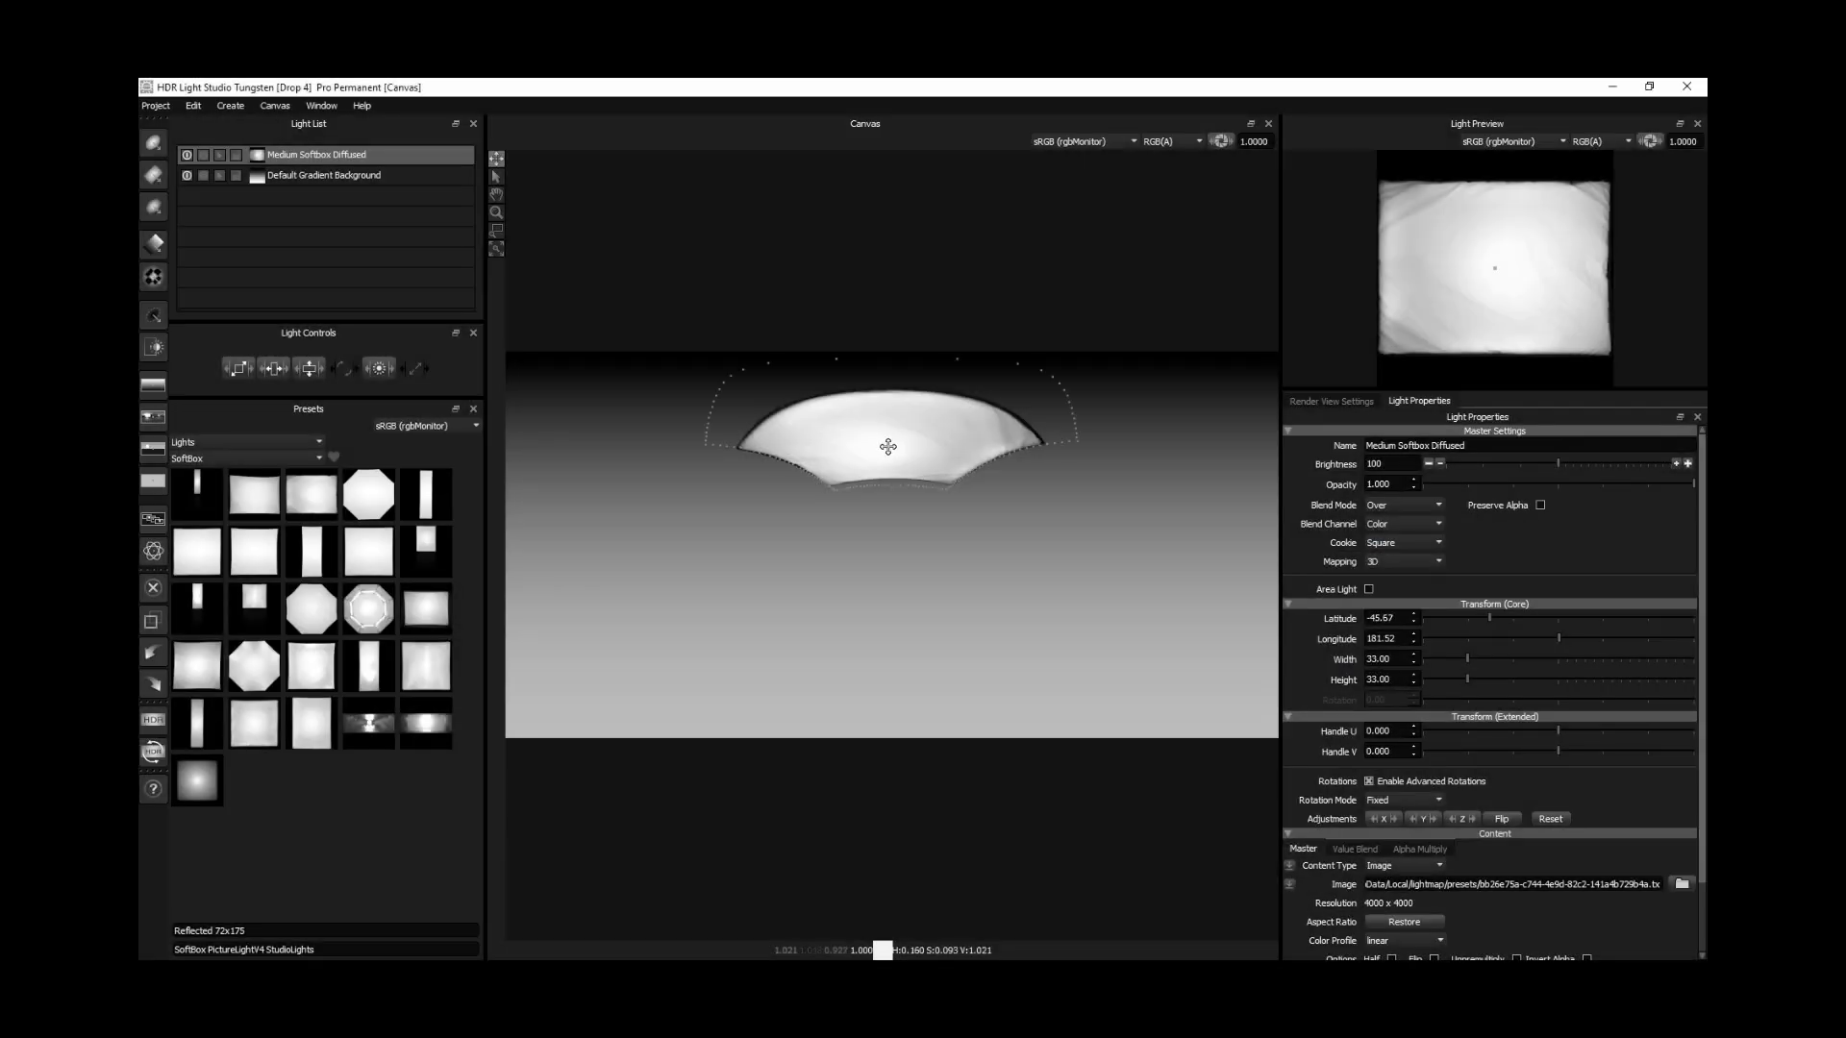
left_click_drag(888, 447, 883, 643)
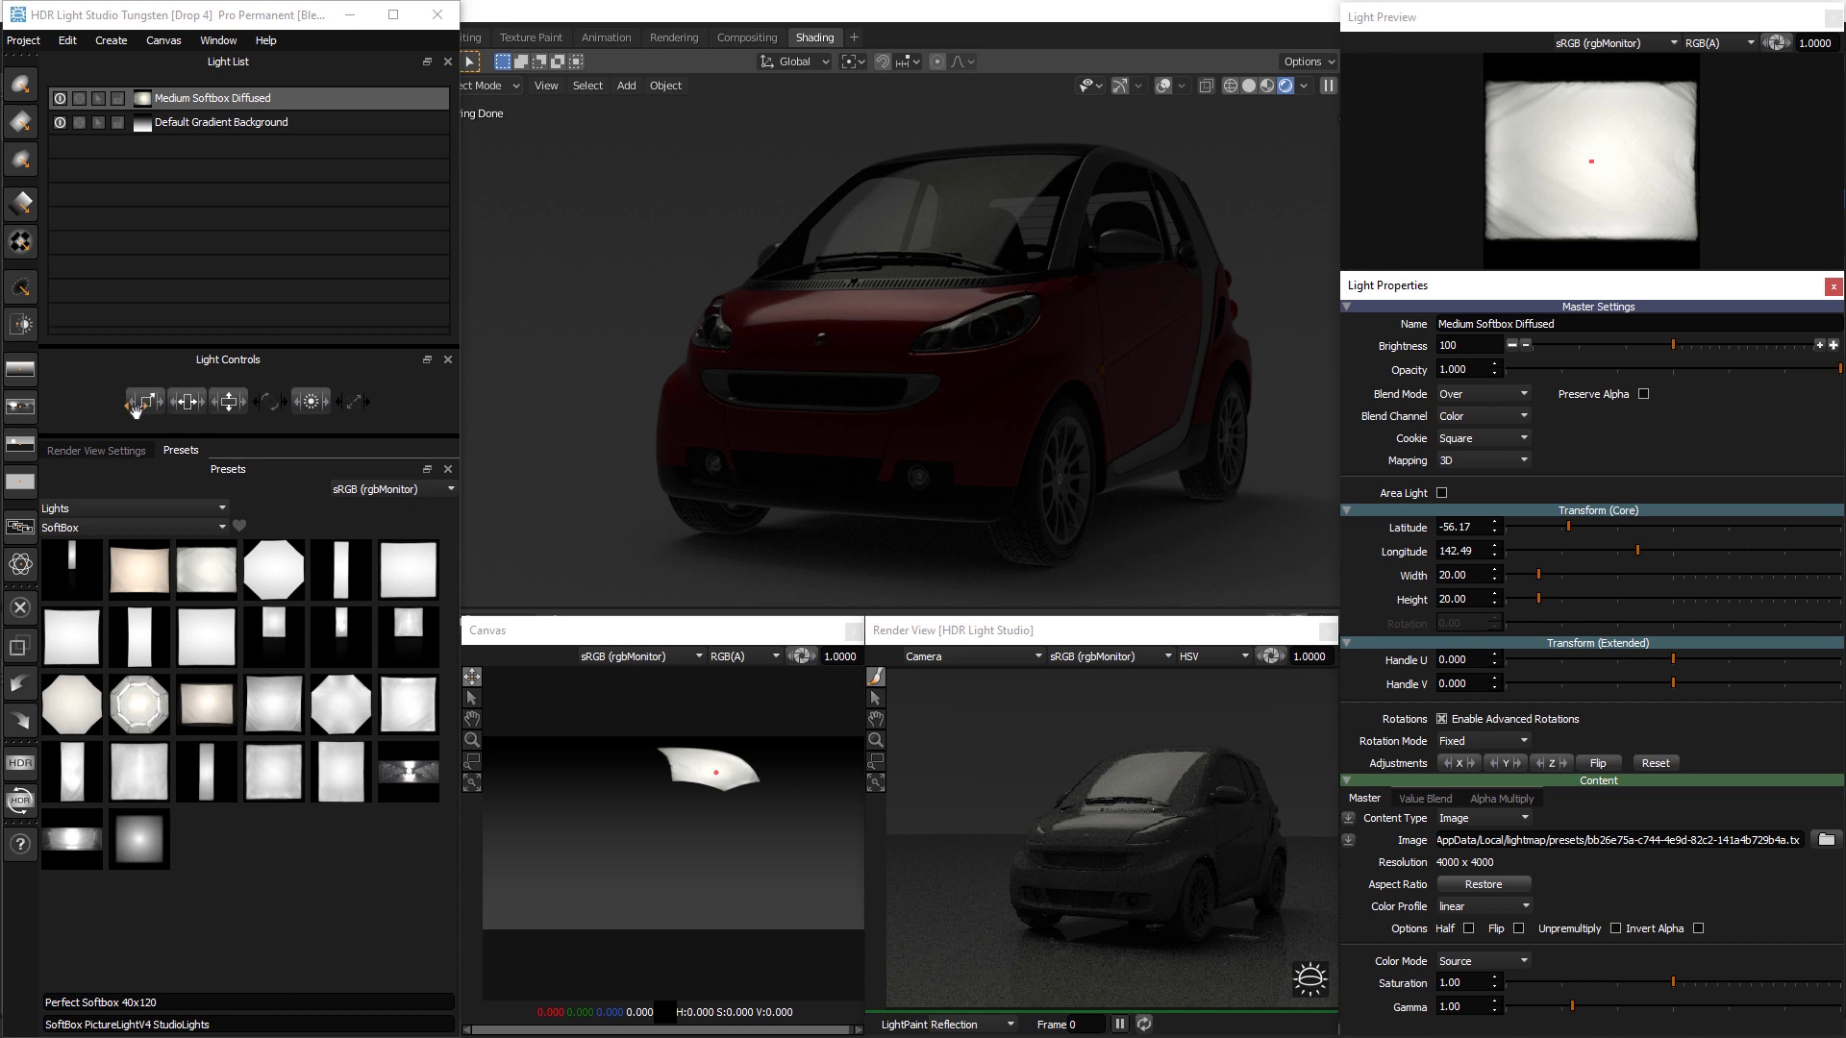
Scale the softbox to a width and height of 50 and shift its handle to U 0.316, V -0.013
left_click_drag(140, 405, 255, 401)
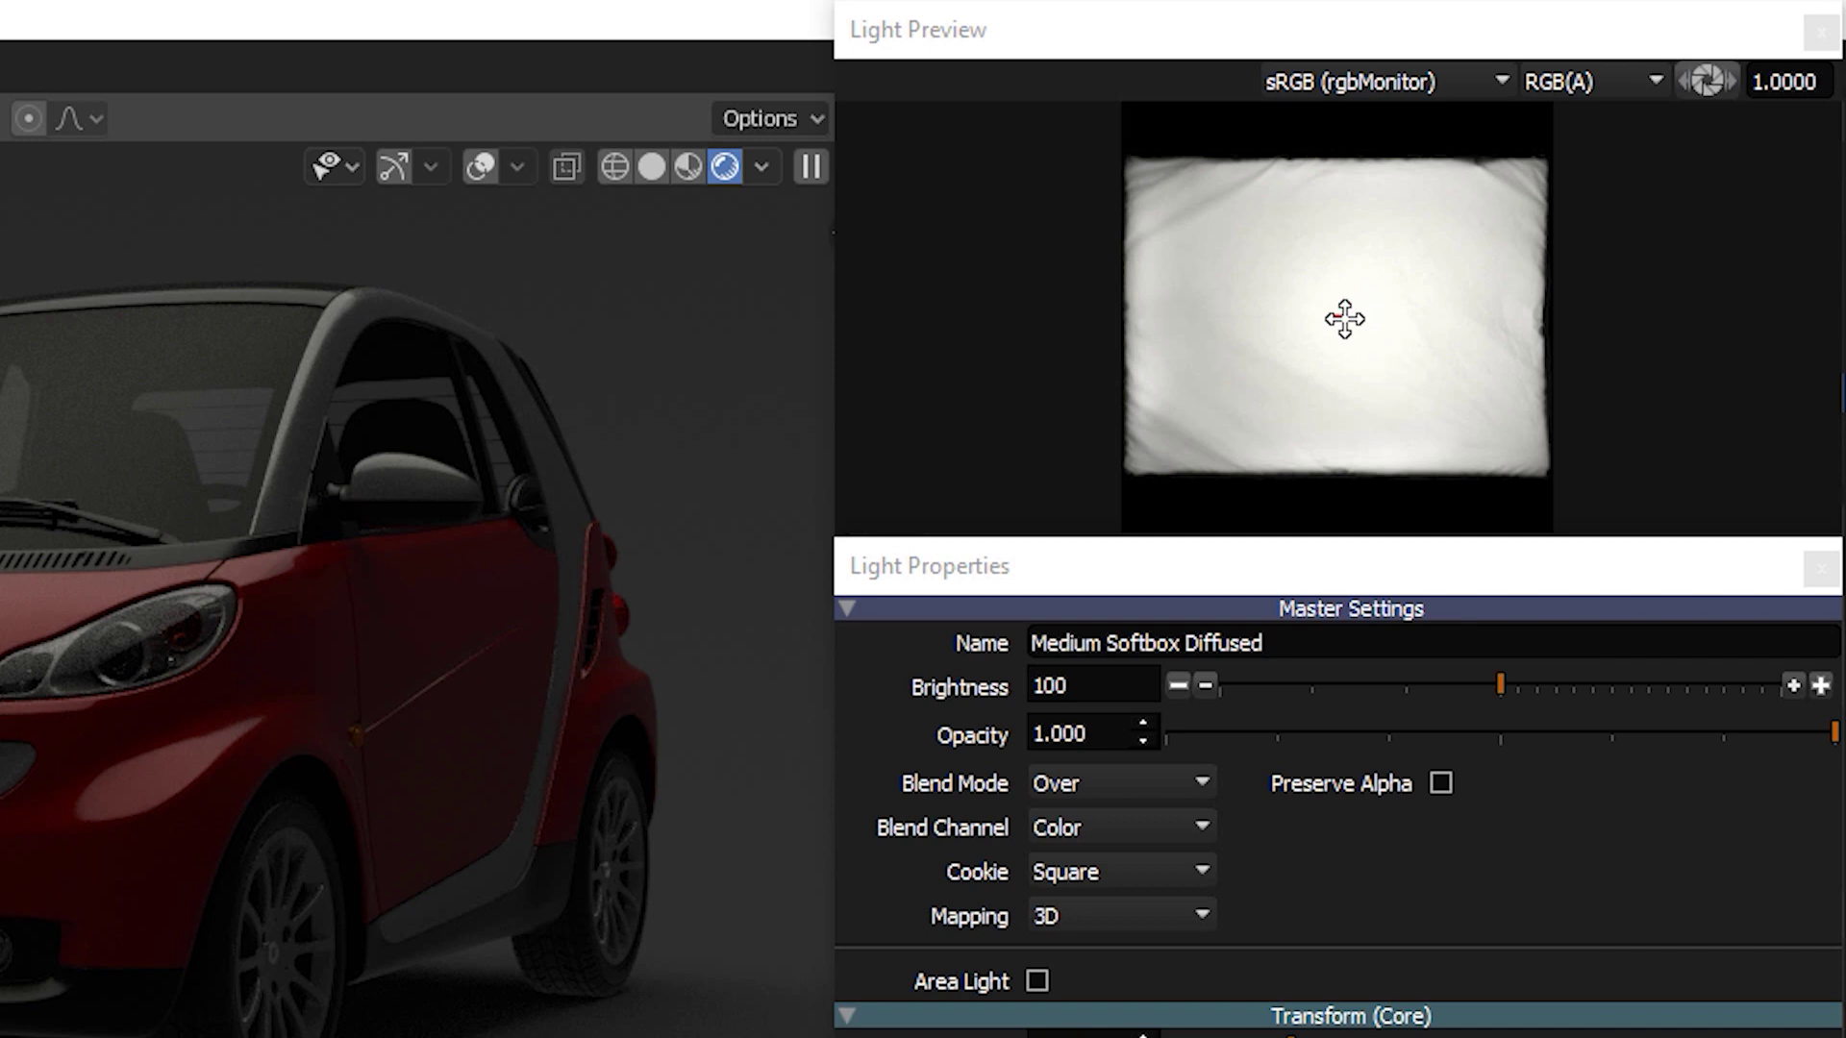
left_click_drag(1343, 317, 1449, 319)
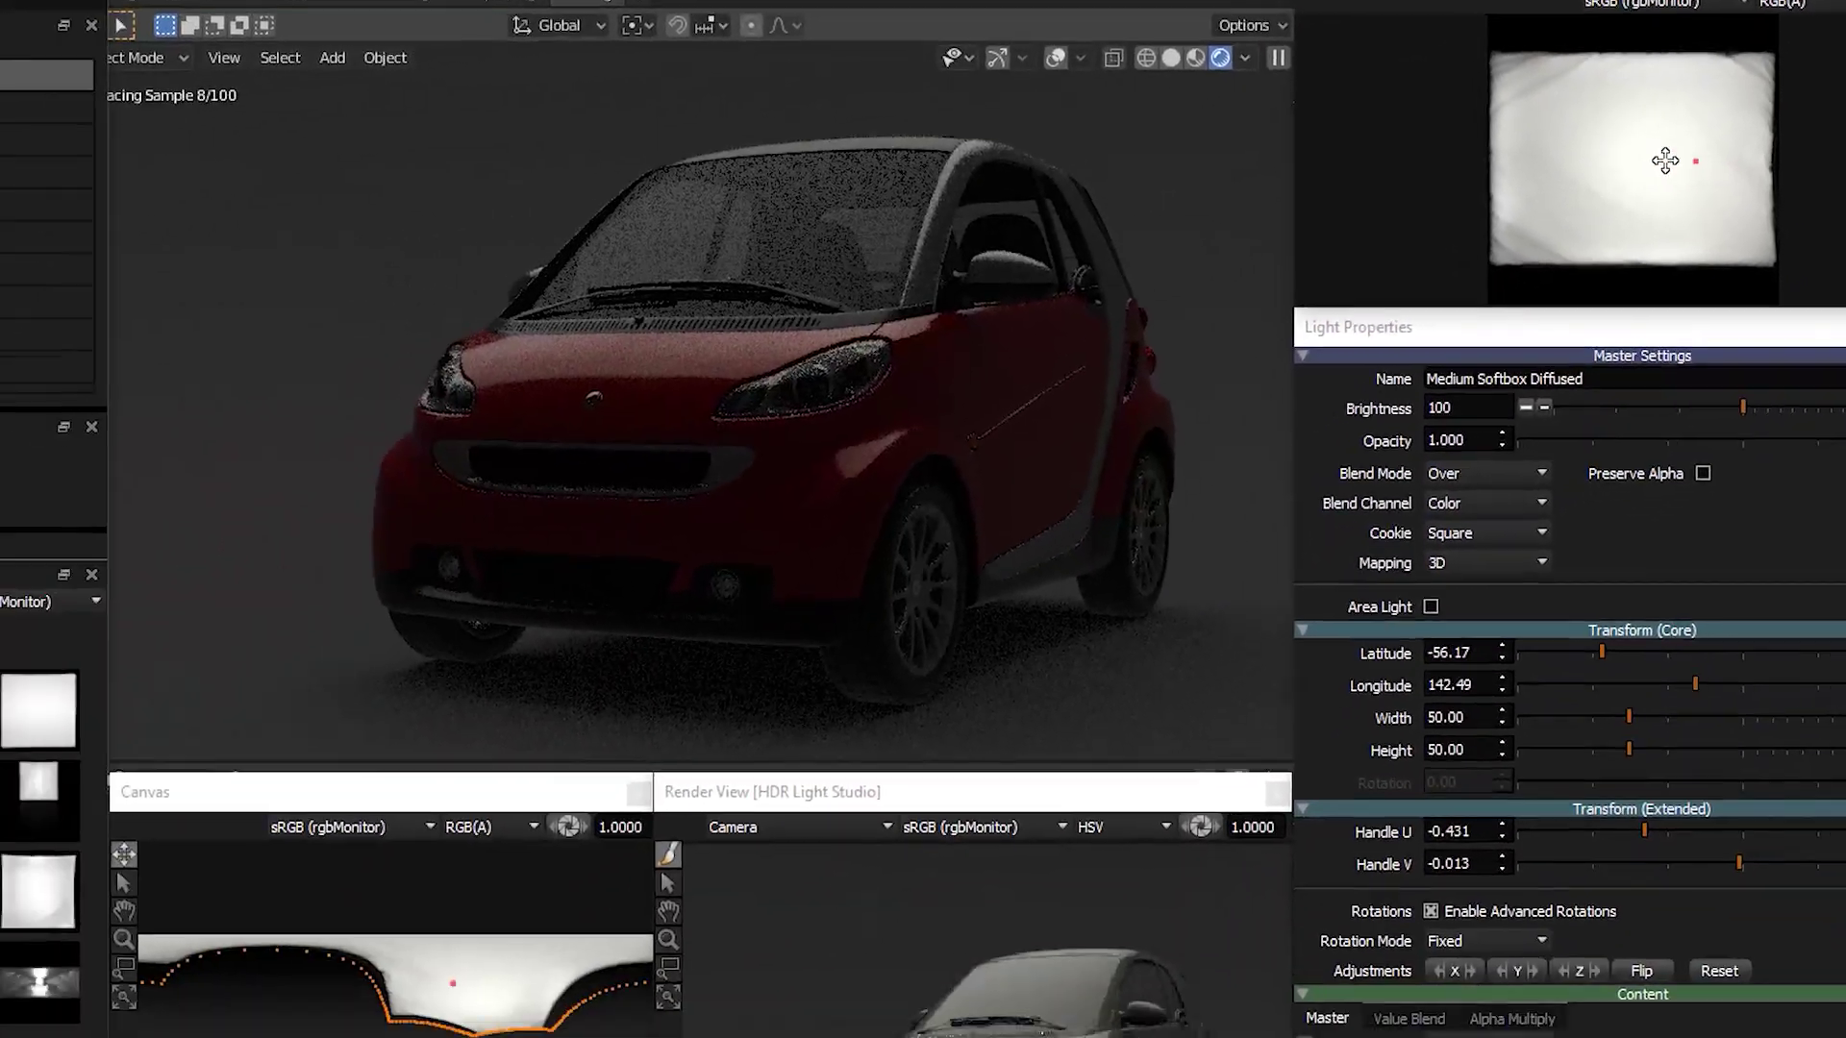
mouse_move(1665, 161)
left_mouse_down()
mouse_move(1507, 158)
mouse_move(1615, 148)
left_mouse_up()
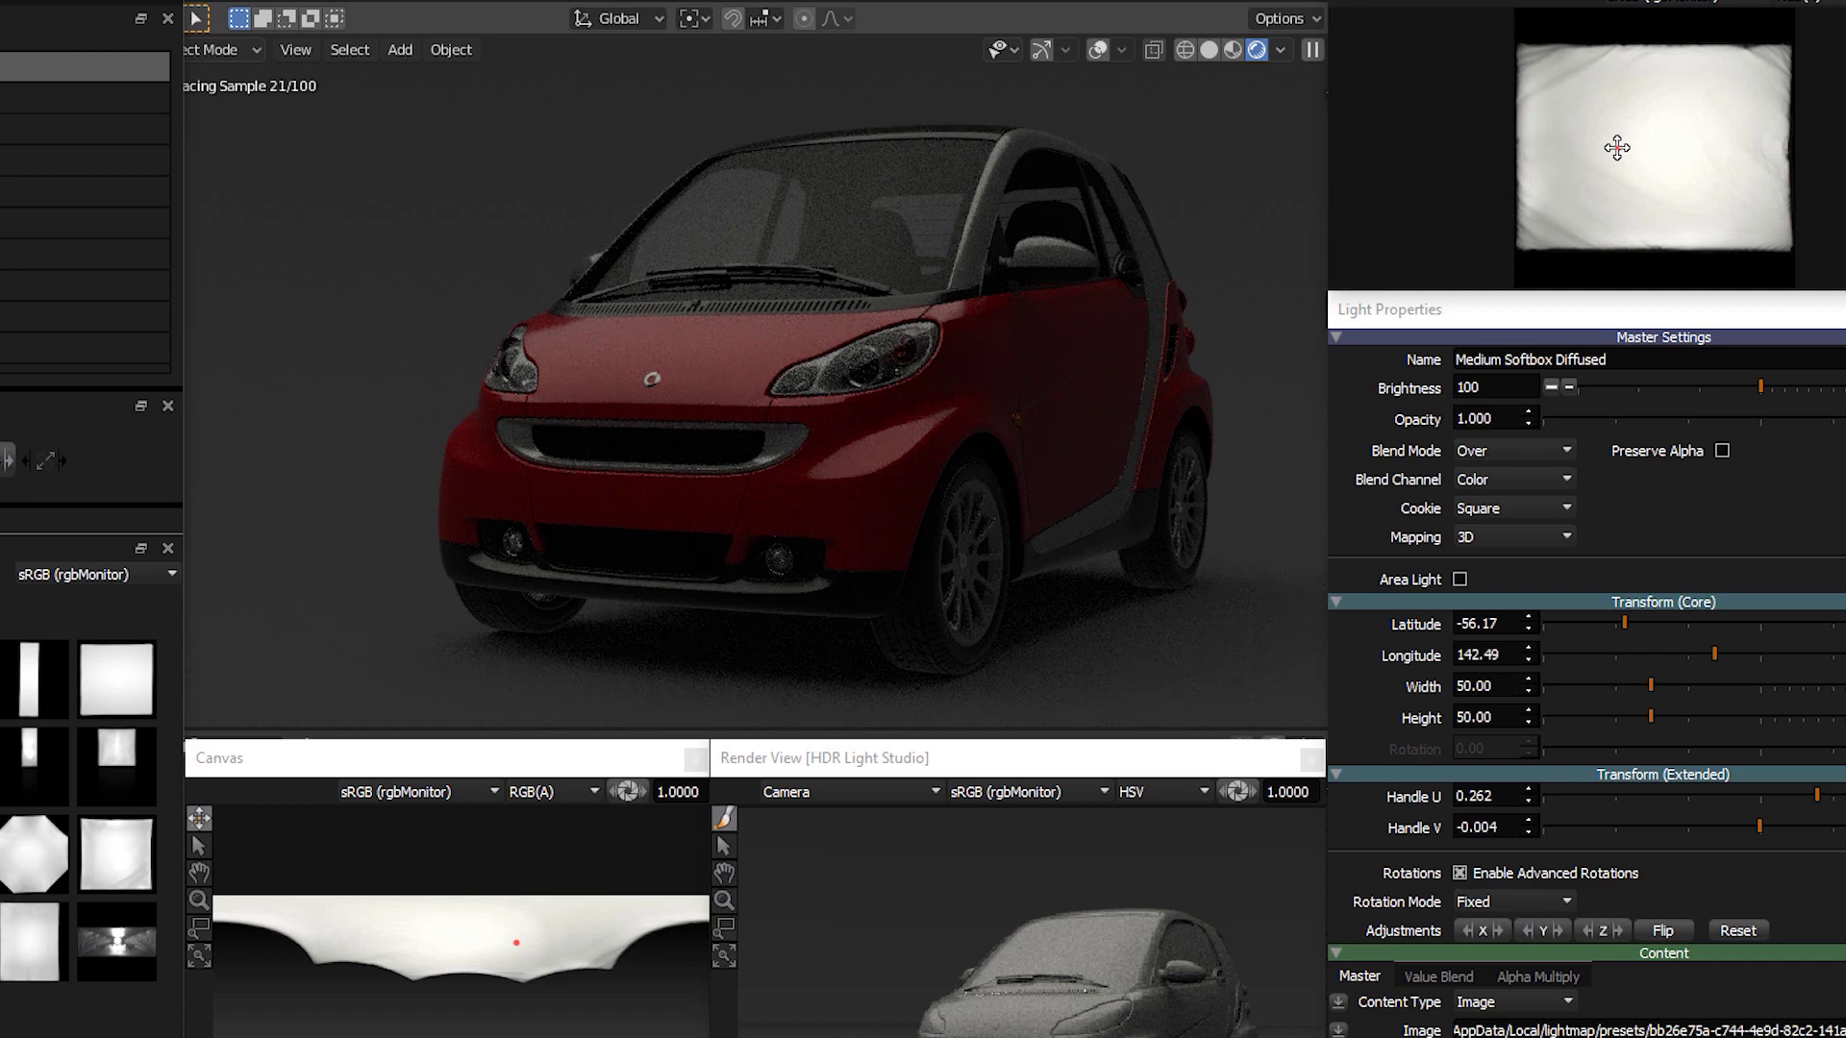
left_click_drag(1617, 147, 1610, 148)
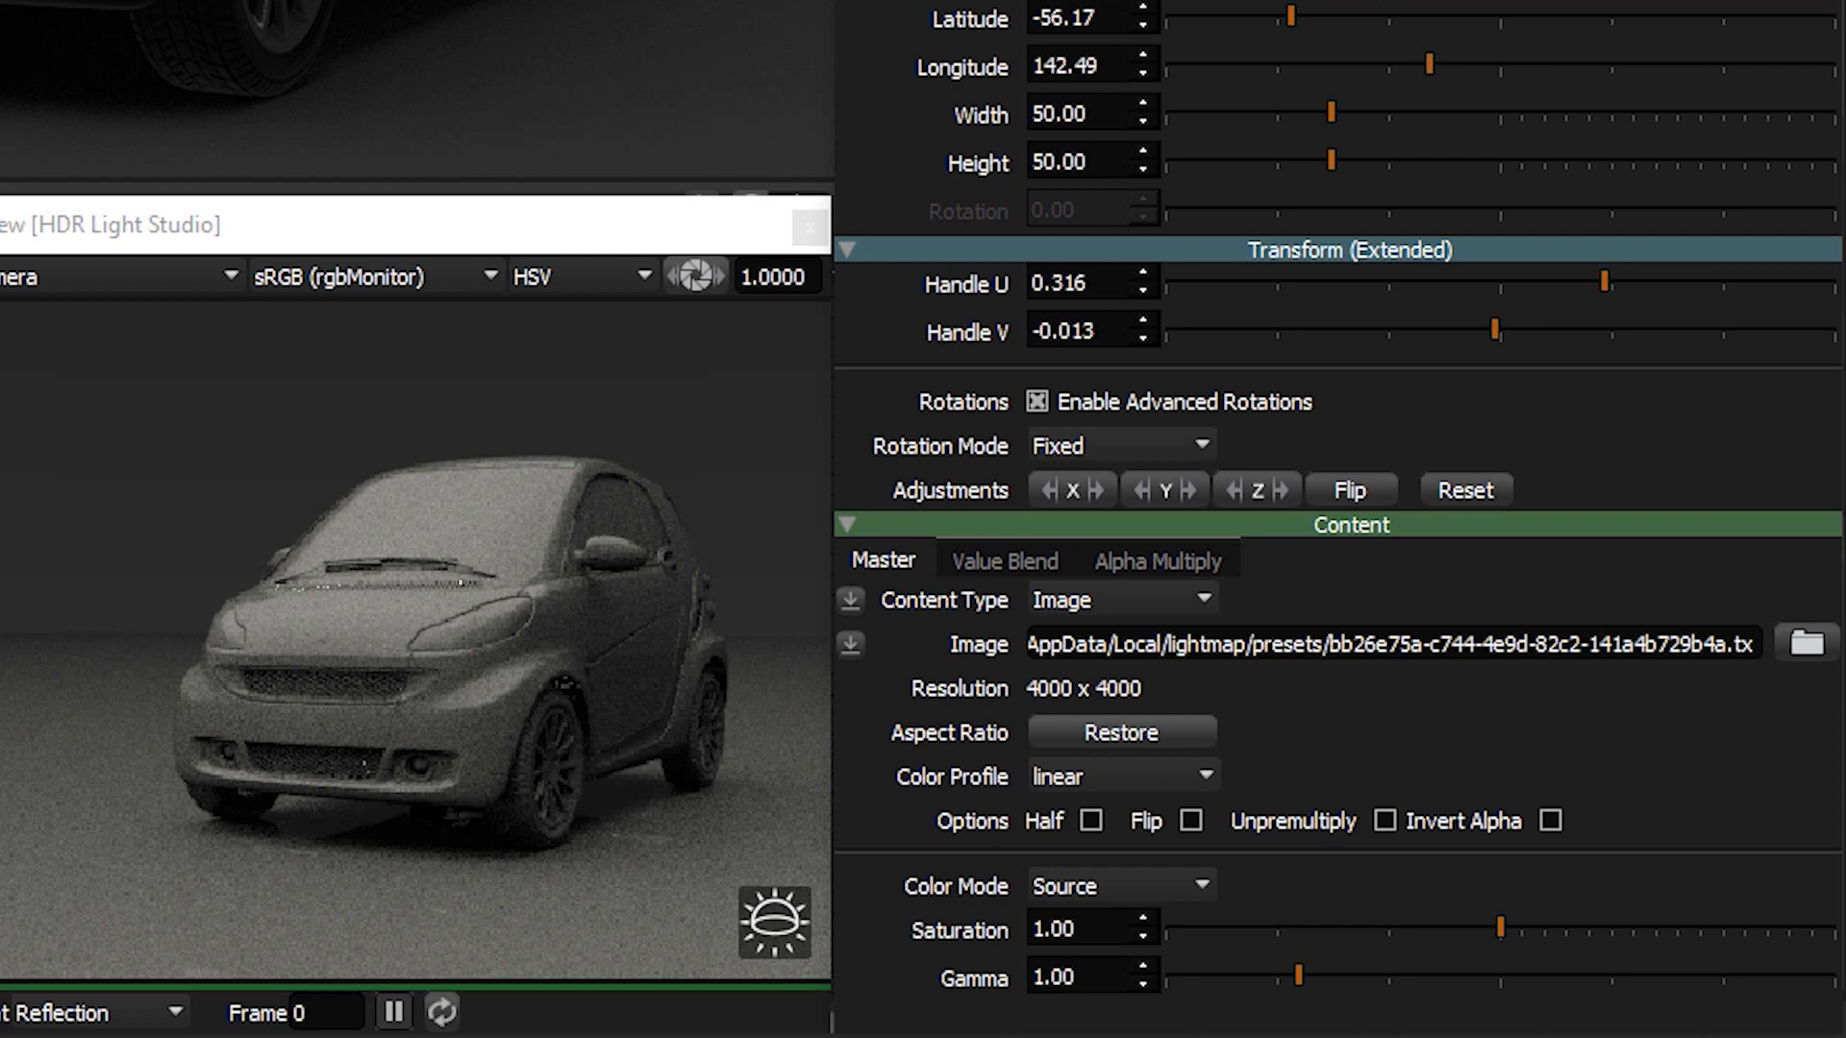
Activate the softbox's Value Blend with the Multiply blend mode and Gradient content
left_click(1017, 563)
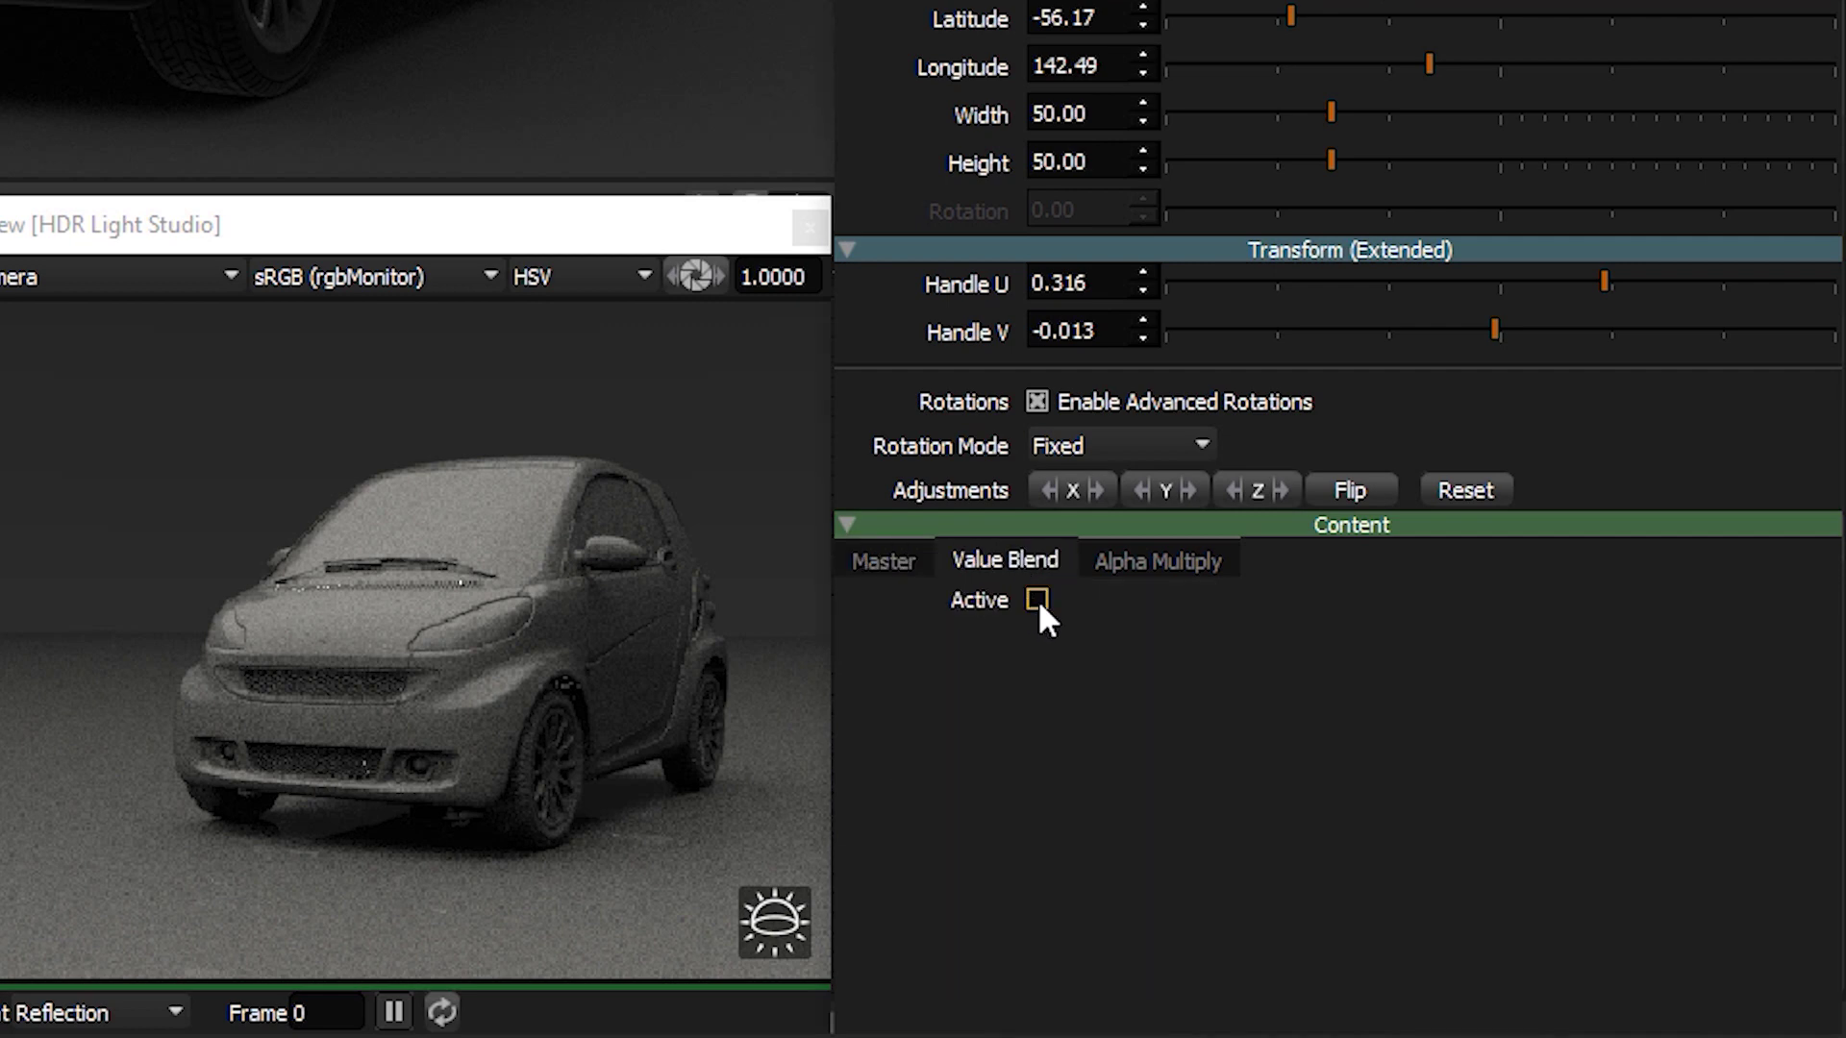
left_click(1036, 600)
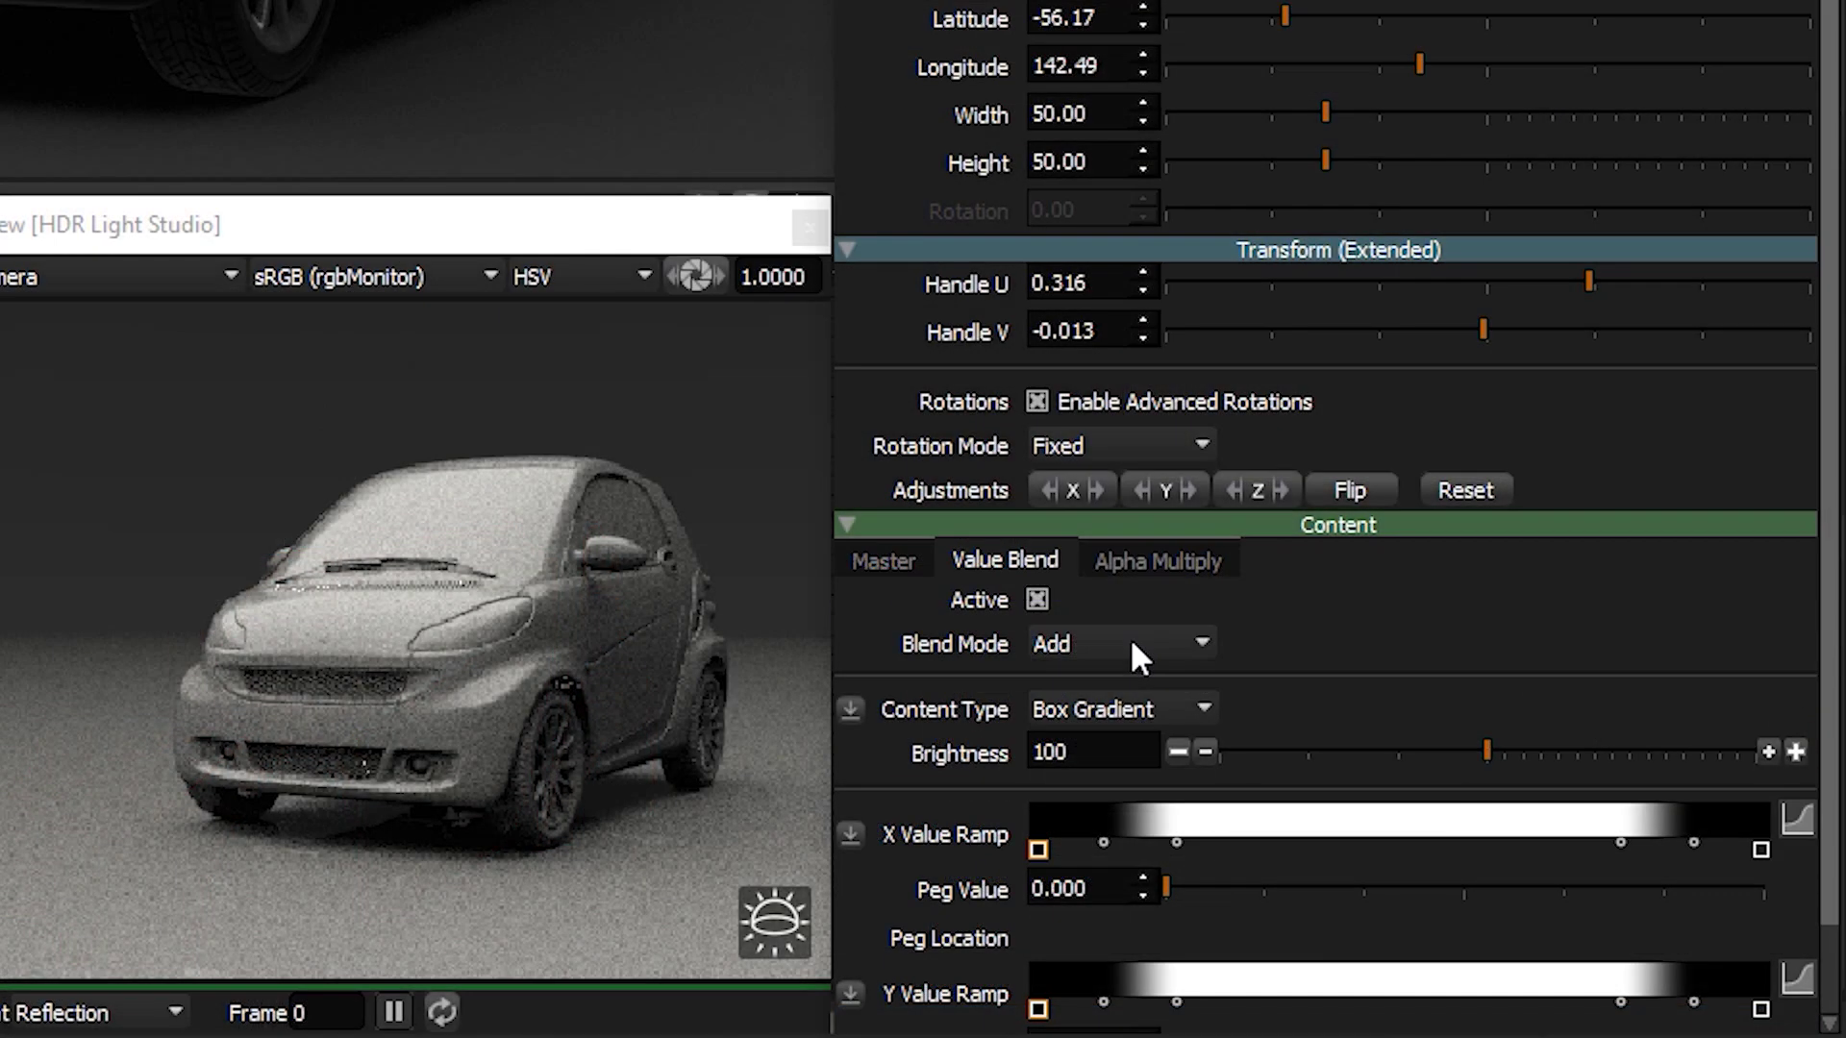
left_click(1129, 642)
left_click(1121, 696)
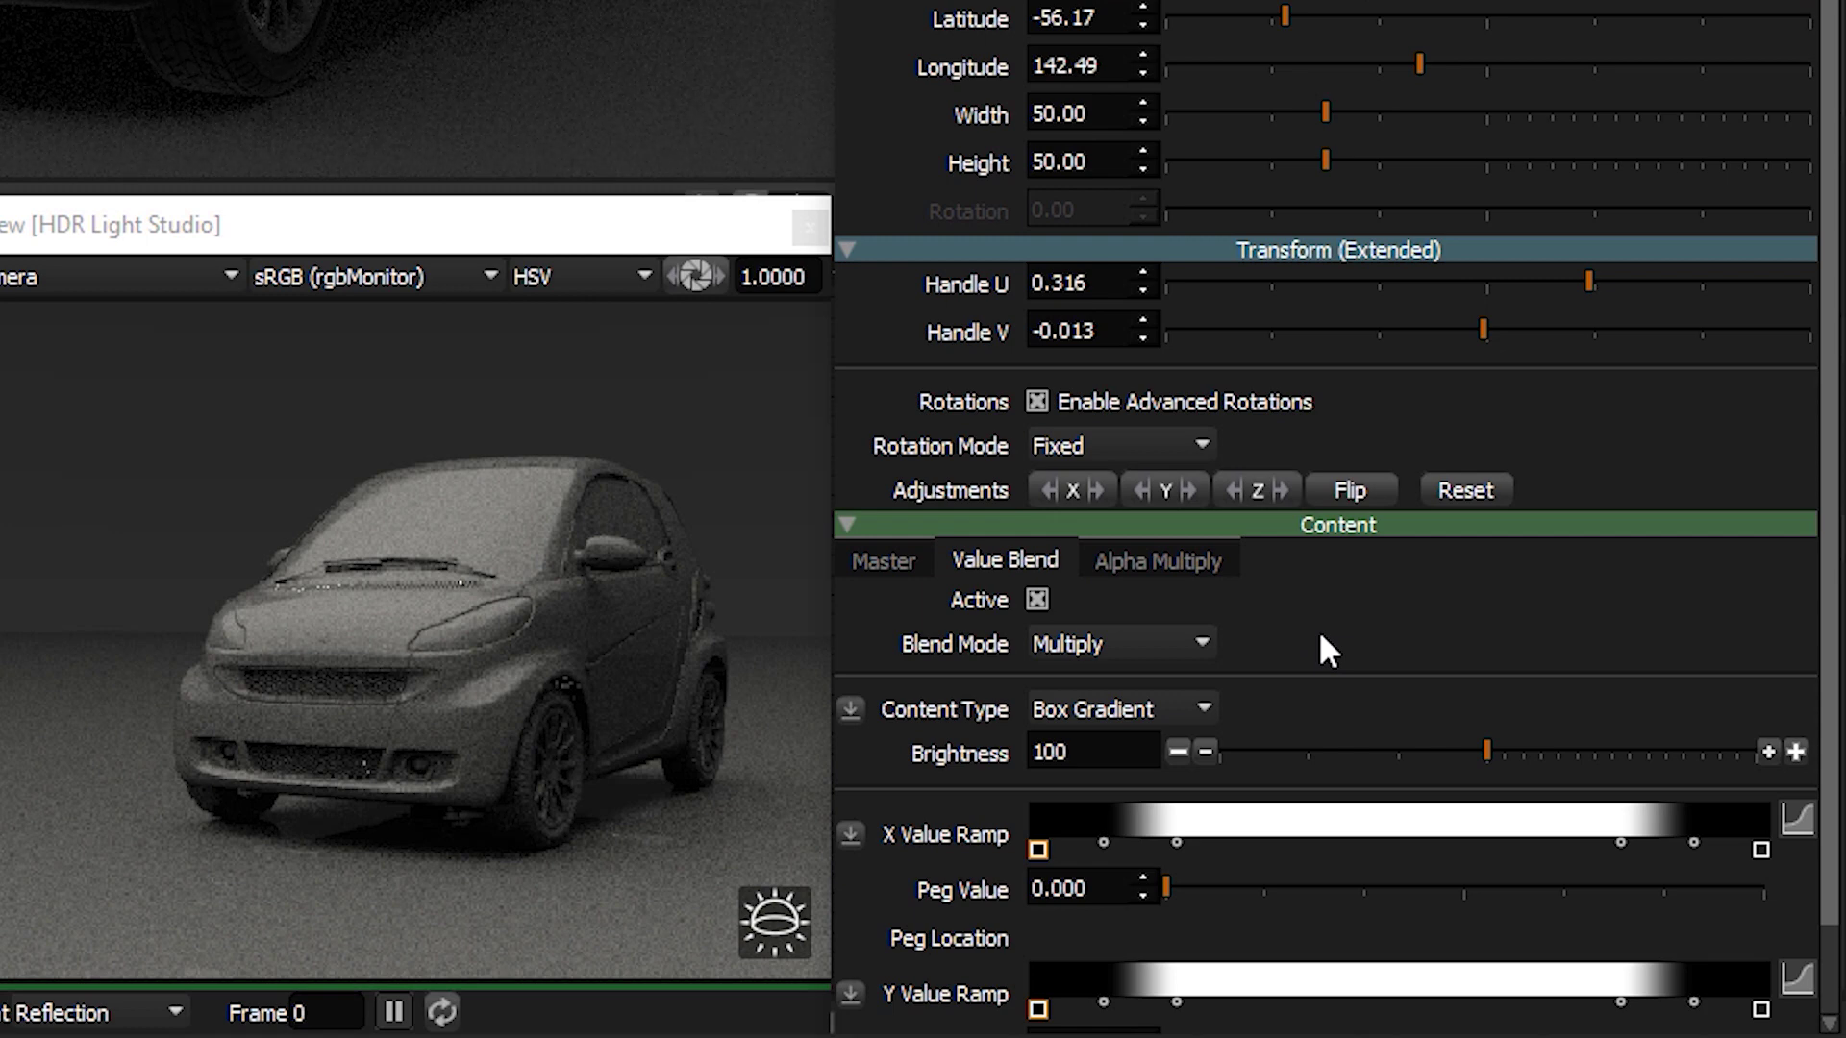
left_click(1121, 712)
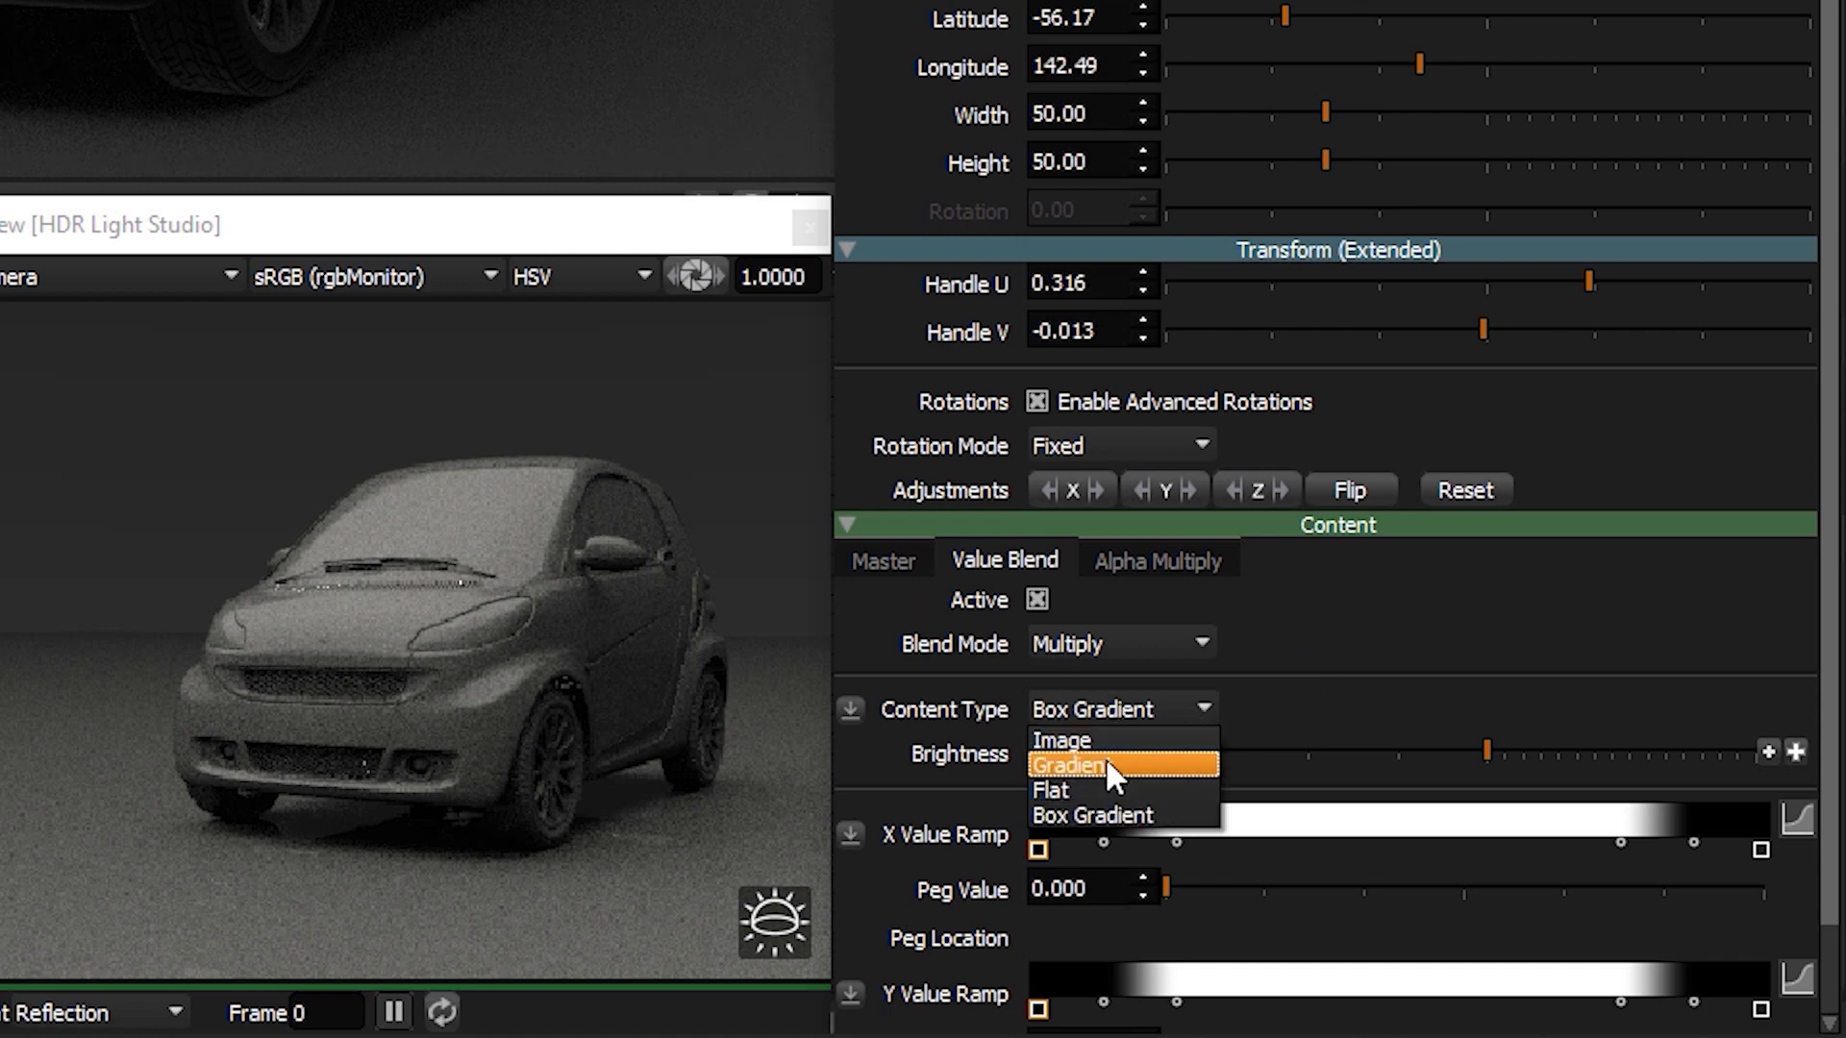
left_click(1104, 758)
Make the blend gradient Radial, with its value ramp falling from white to an end peg value of 0.098
left_click_drag(1826, 563, 1811, 832)
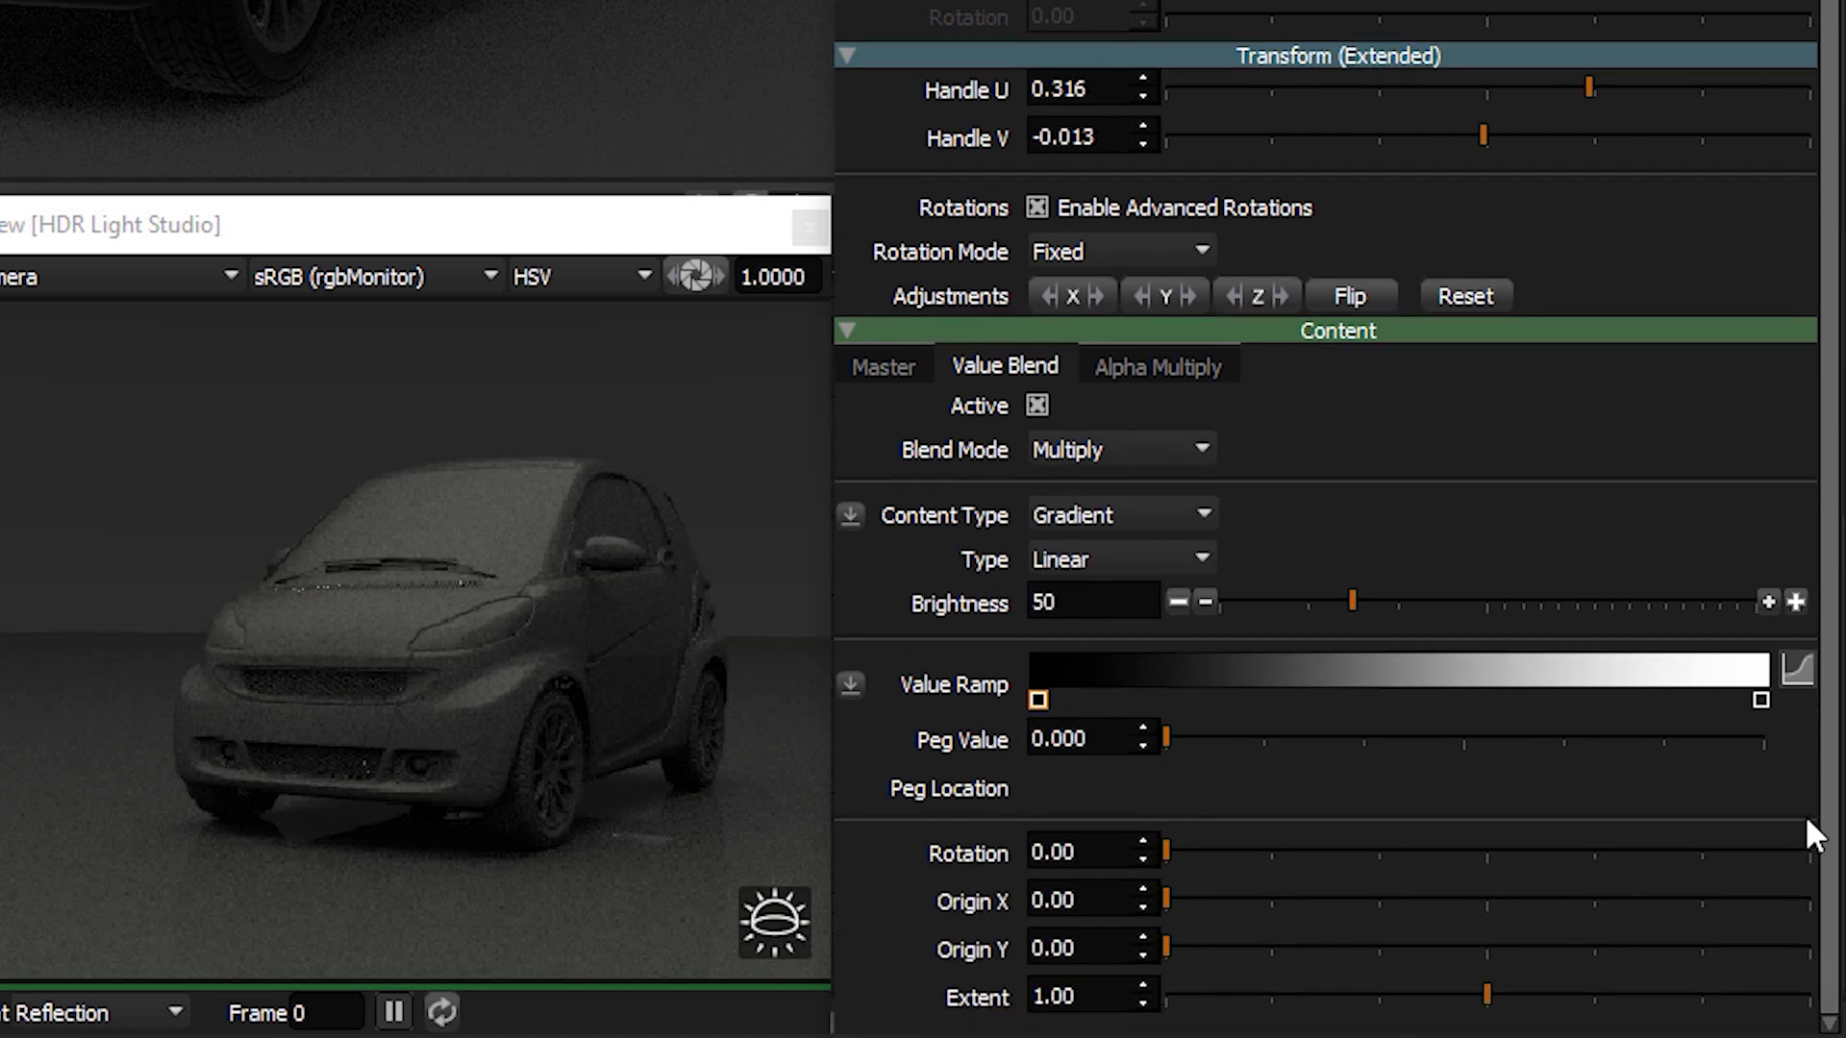
left_click(1134, 560)
left_click(1113, 620)
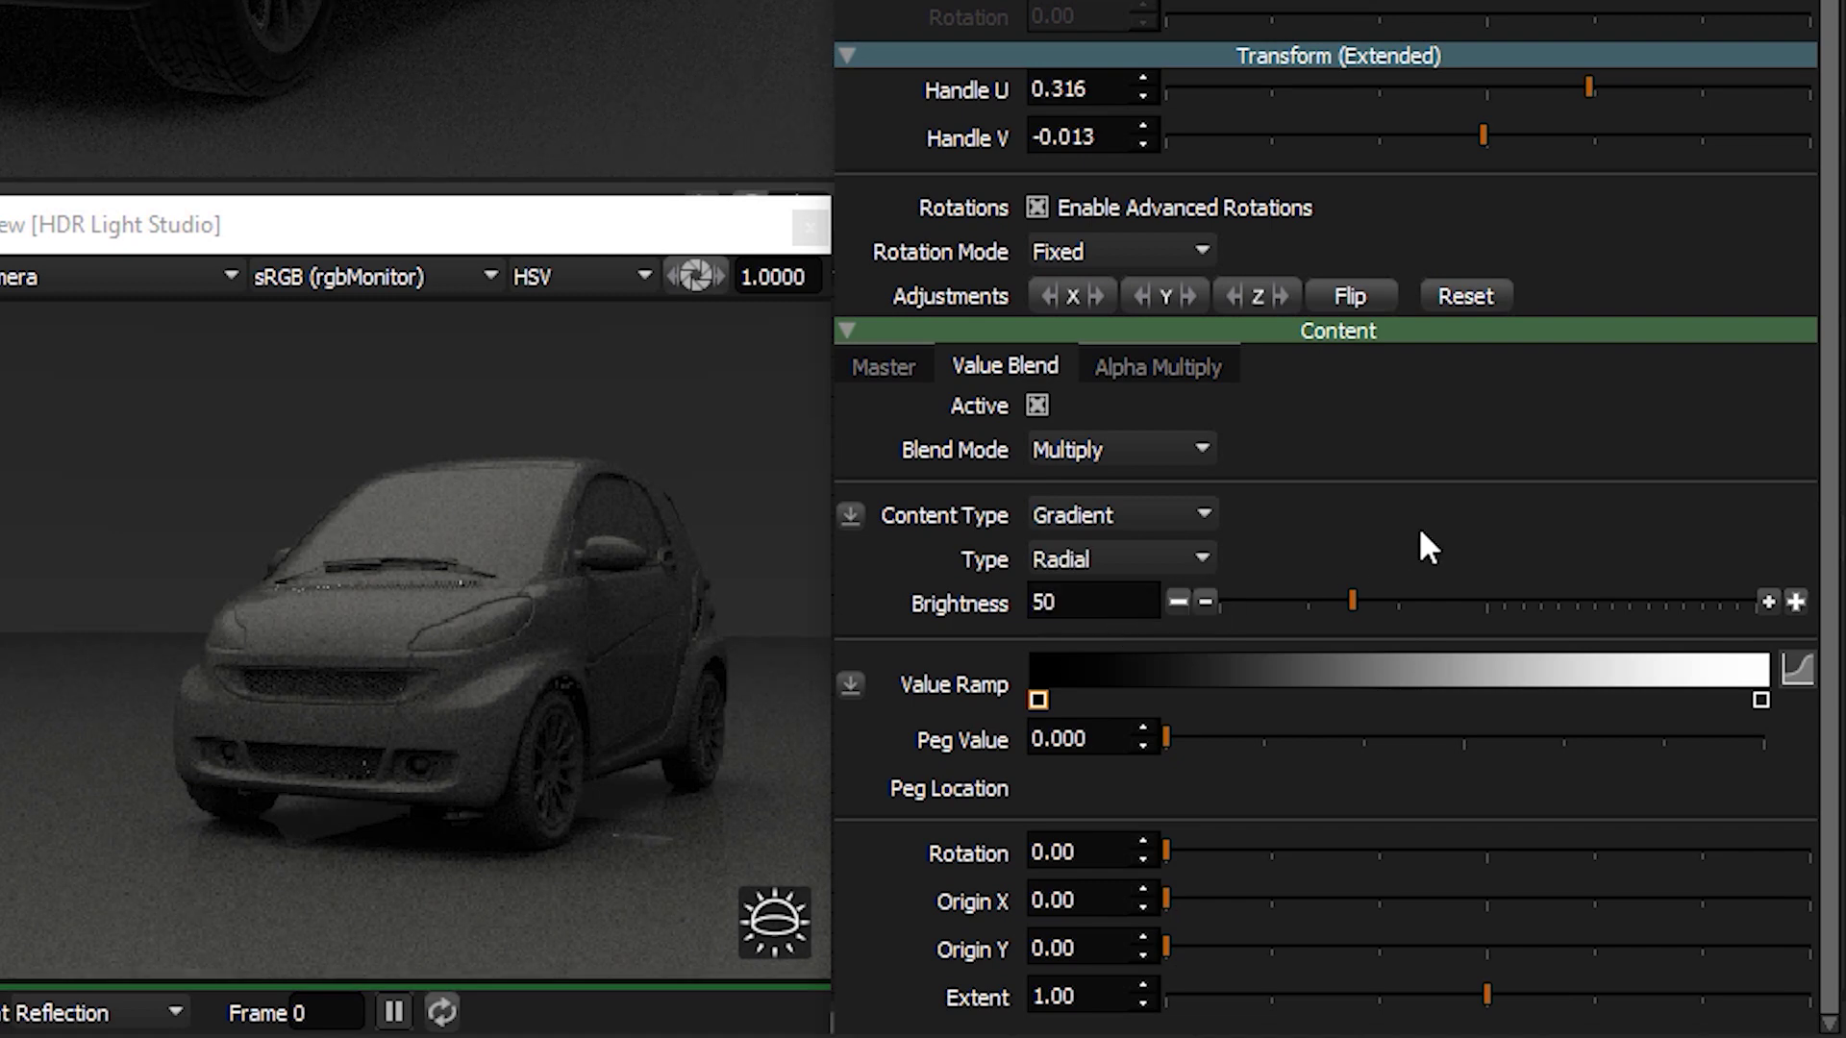
mouse_move(1190, 737)
left_mouse_down()
mouse_move(1778, 738)
mouse_move(1218, 738)
left_mouse_up()
left_click(1761, 699)
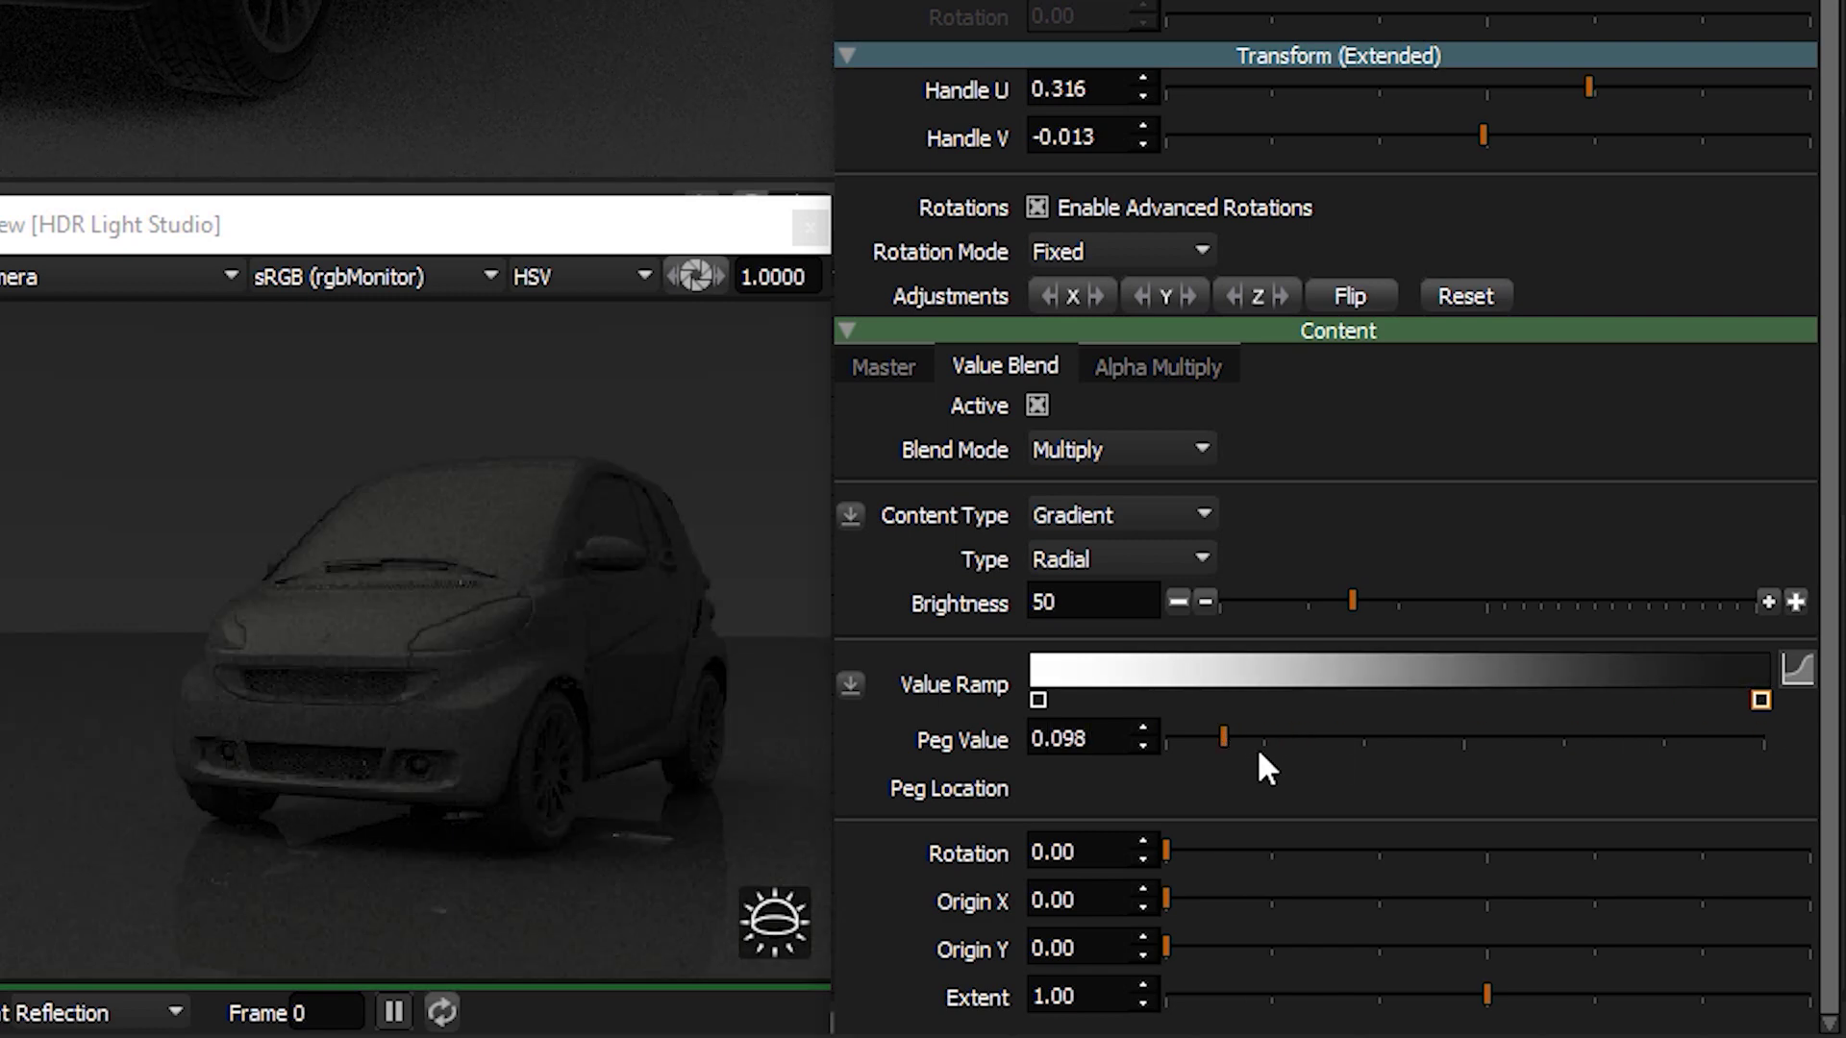
Centre the radial gradient at Origin X 0.50 and Origin Y 0.50, and extend it to 1.86
left_click(1485, 900)
left_click(1487, 947)
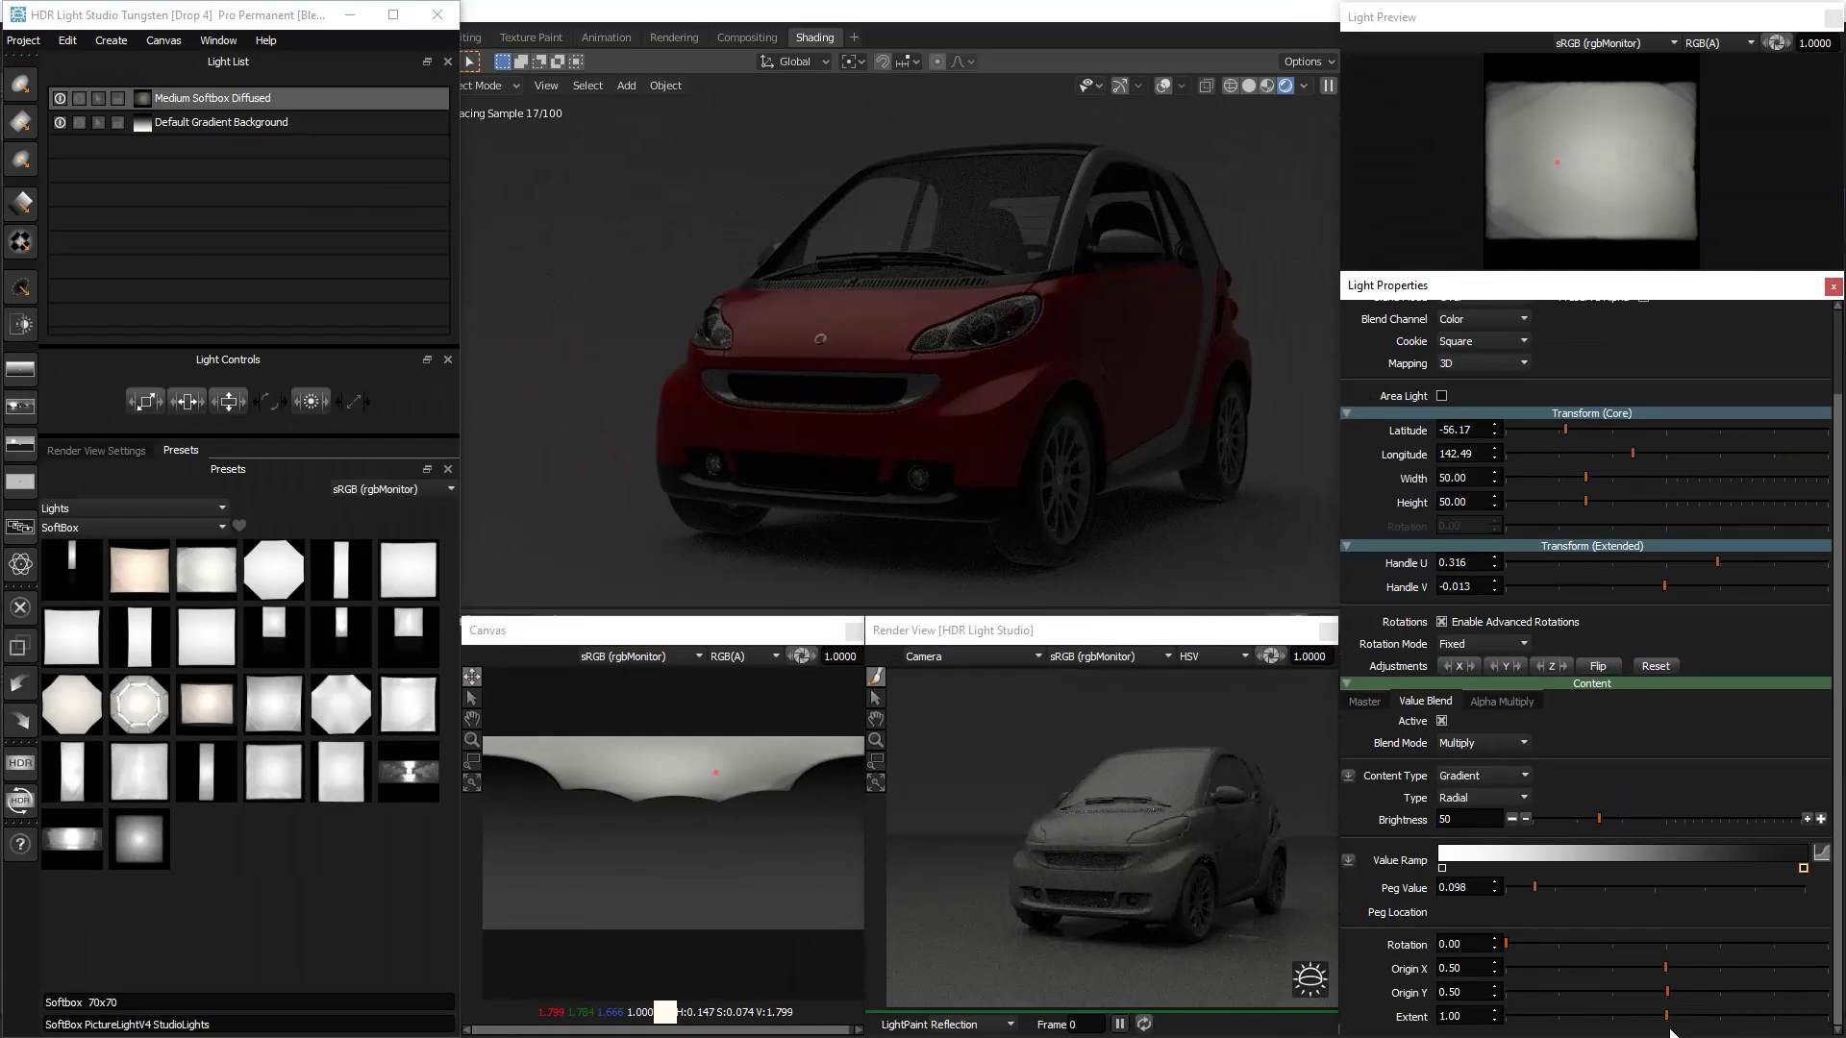
left_click_drag(1667, 1014, 1806, 1006)
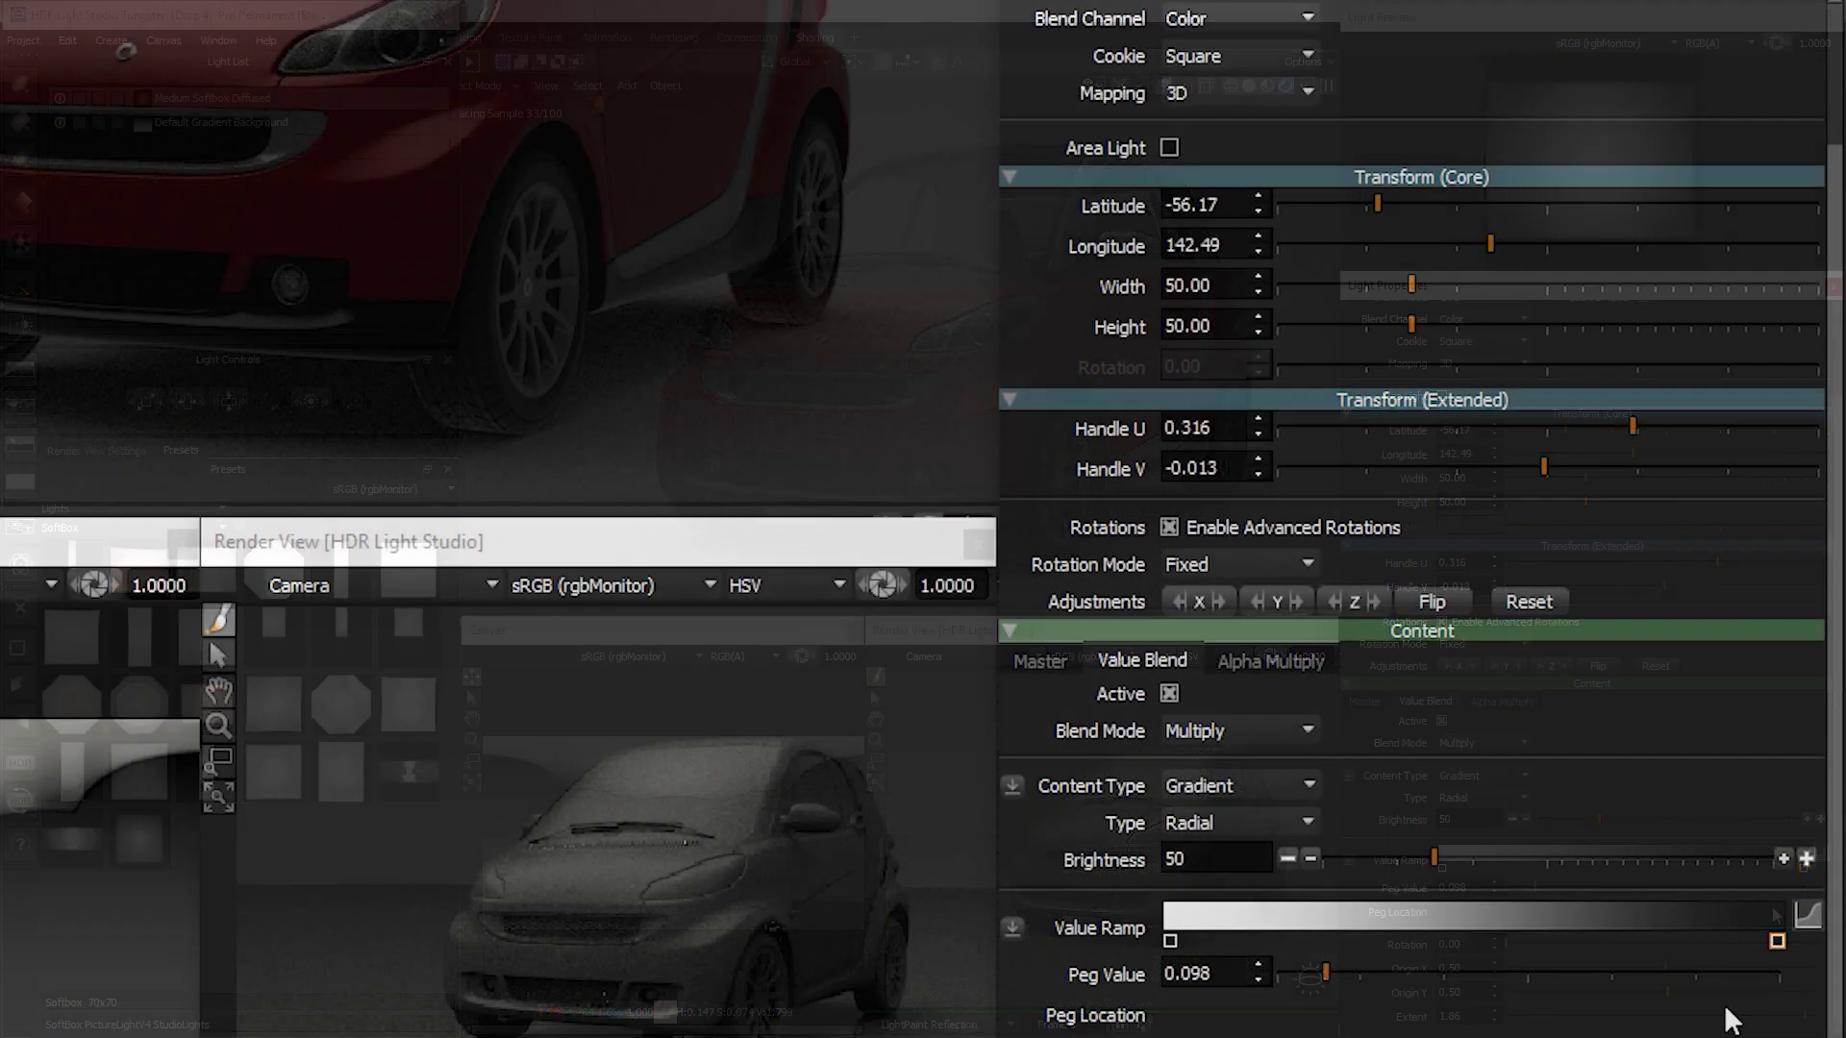
Reshape the value ramp as a Bezier falloff curve with added points at about 0.109 and 0.353, and accept the custom gradient
left_click(1821, 852)
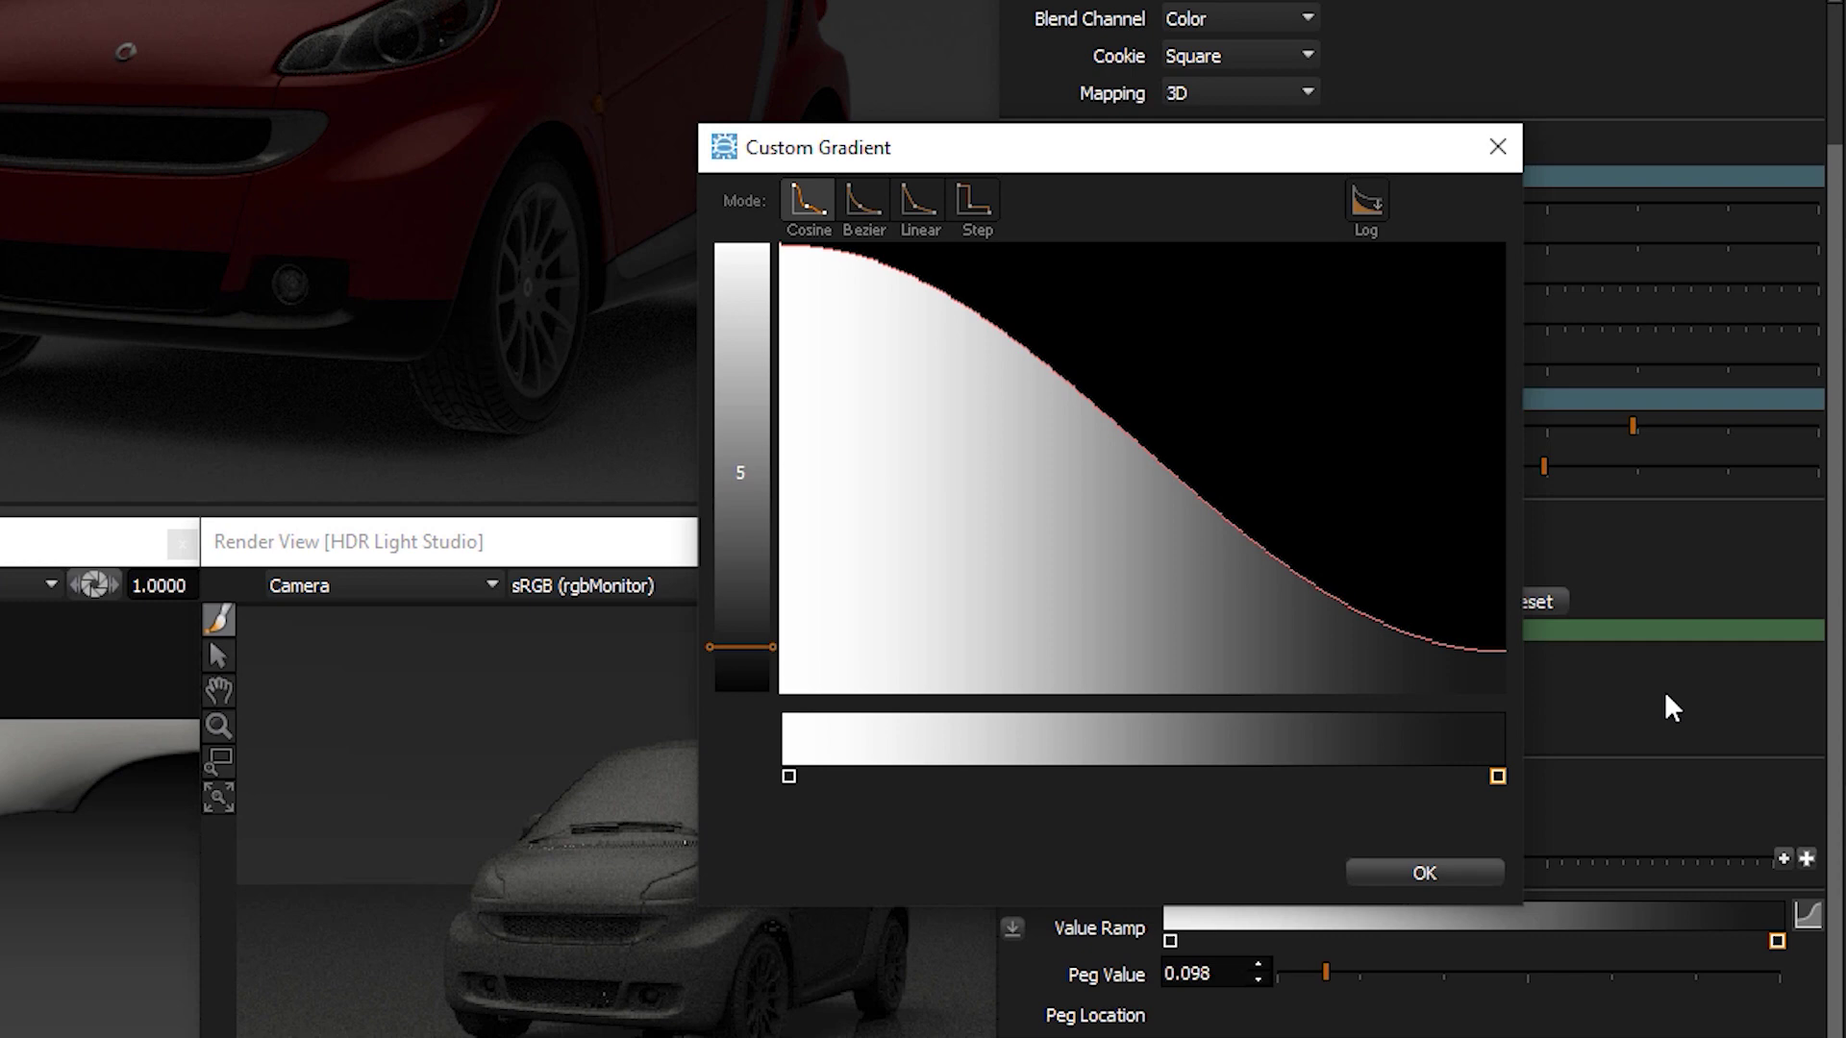
left_click(863, 202)
left_click(880, 299)
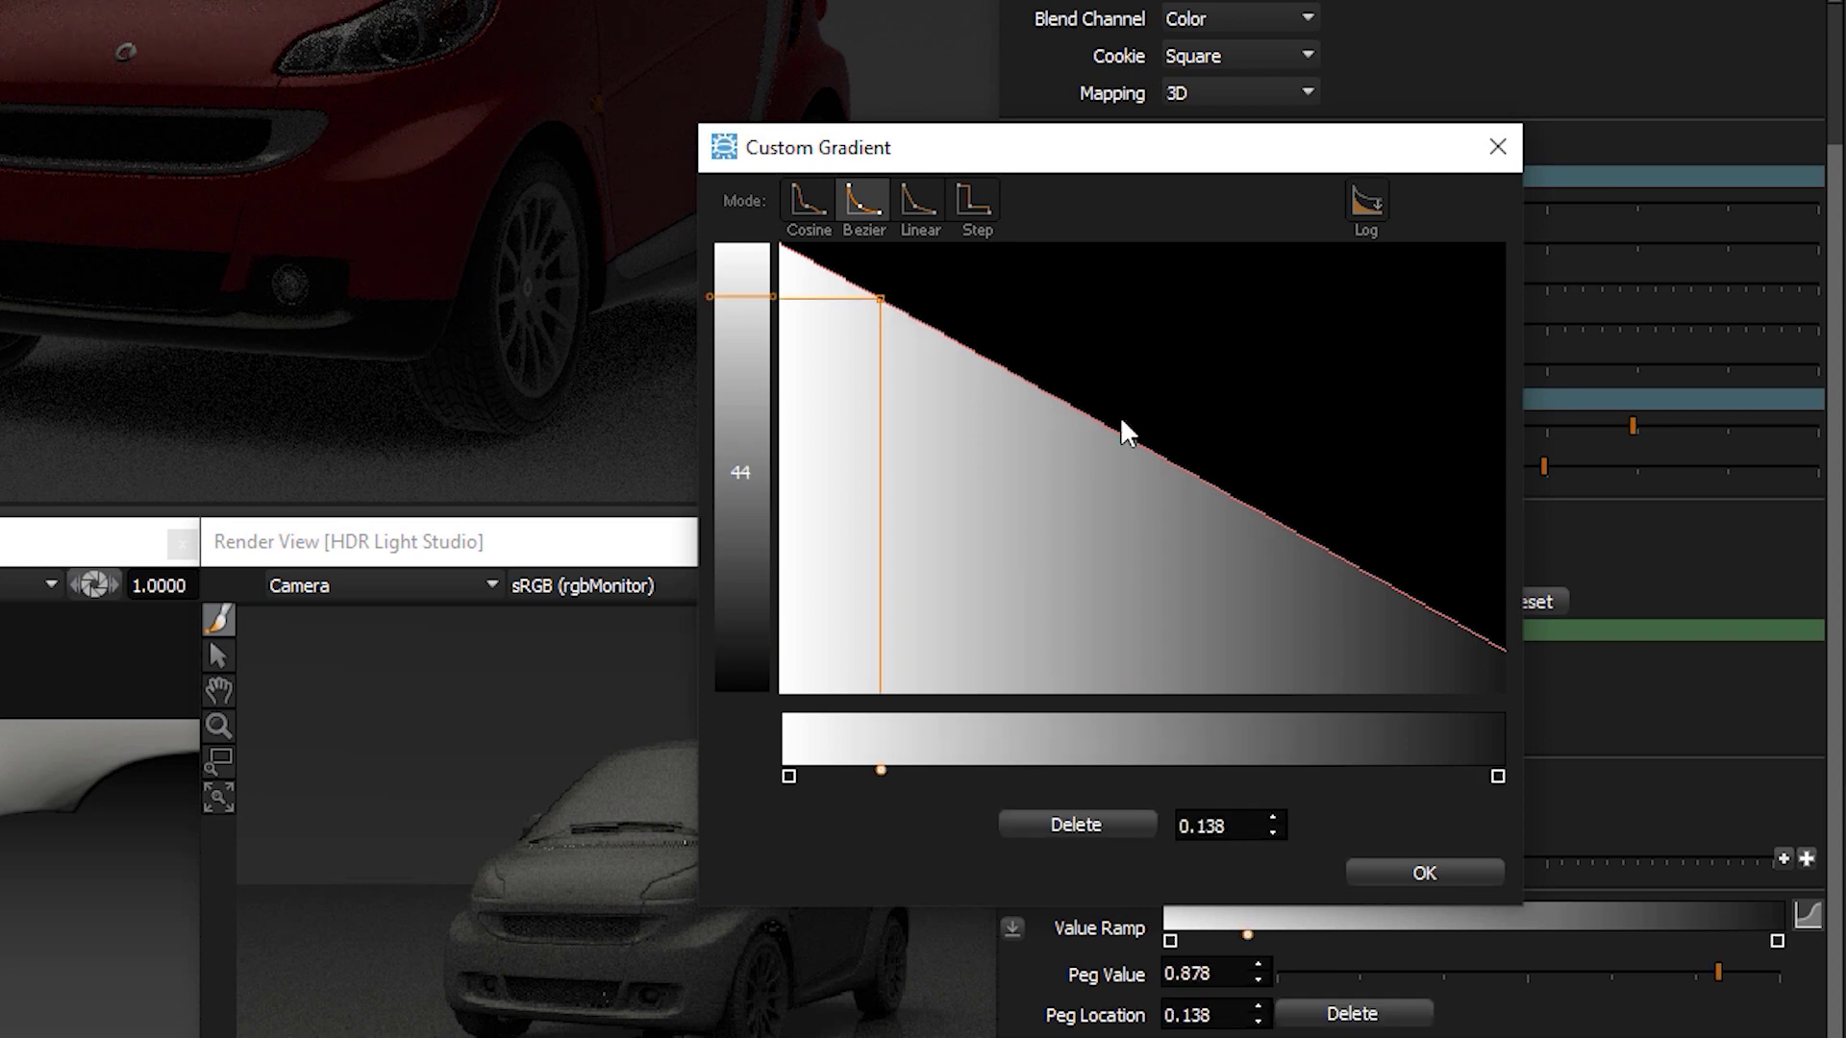
left_click(1182, 465)
left_click_drag(1181, 464, 1041, 565)
left_click_drag(876, 301, 858, 310)
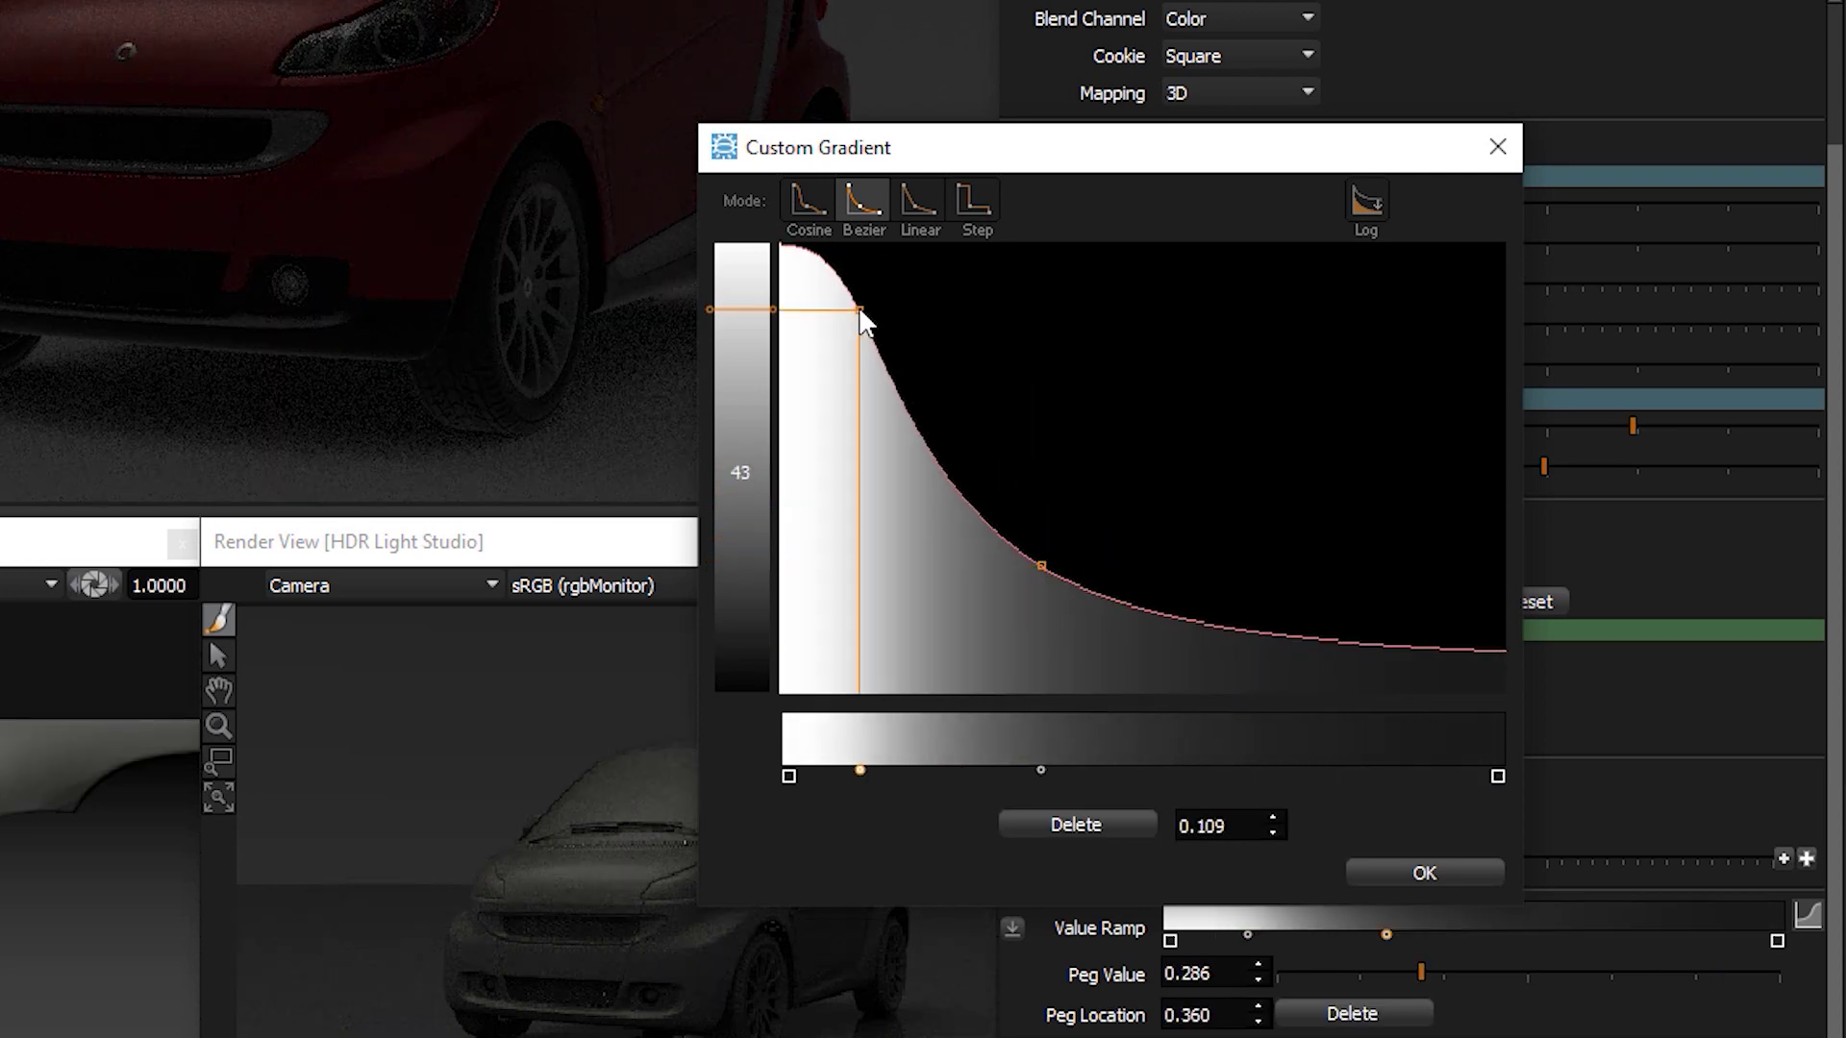
left_click_drag(1042, 563, 1036, 565)
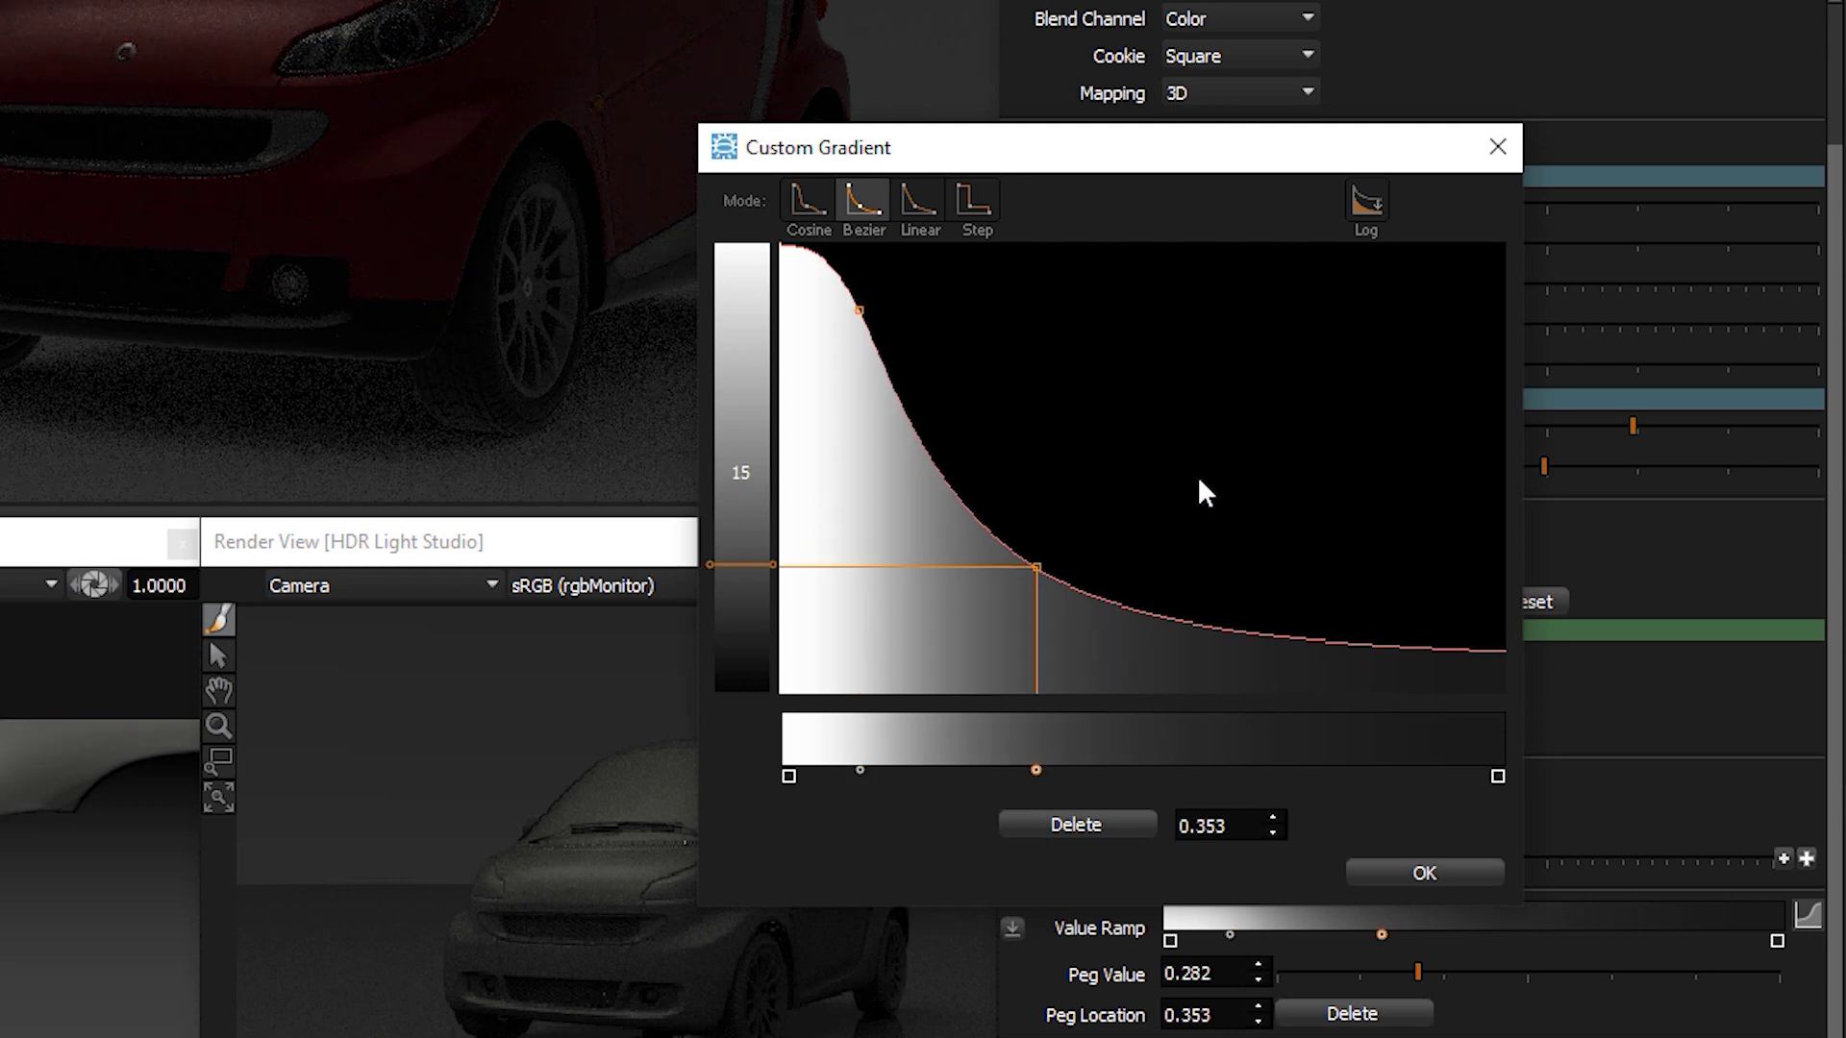
left_click(1405, 871)
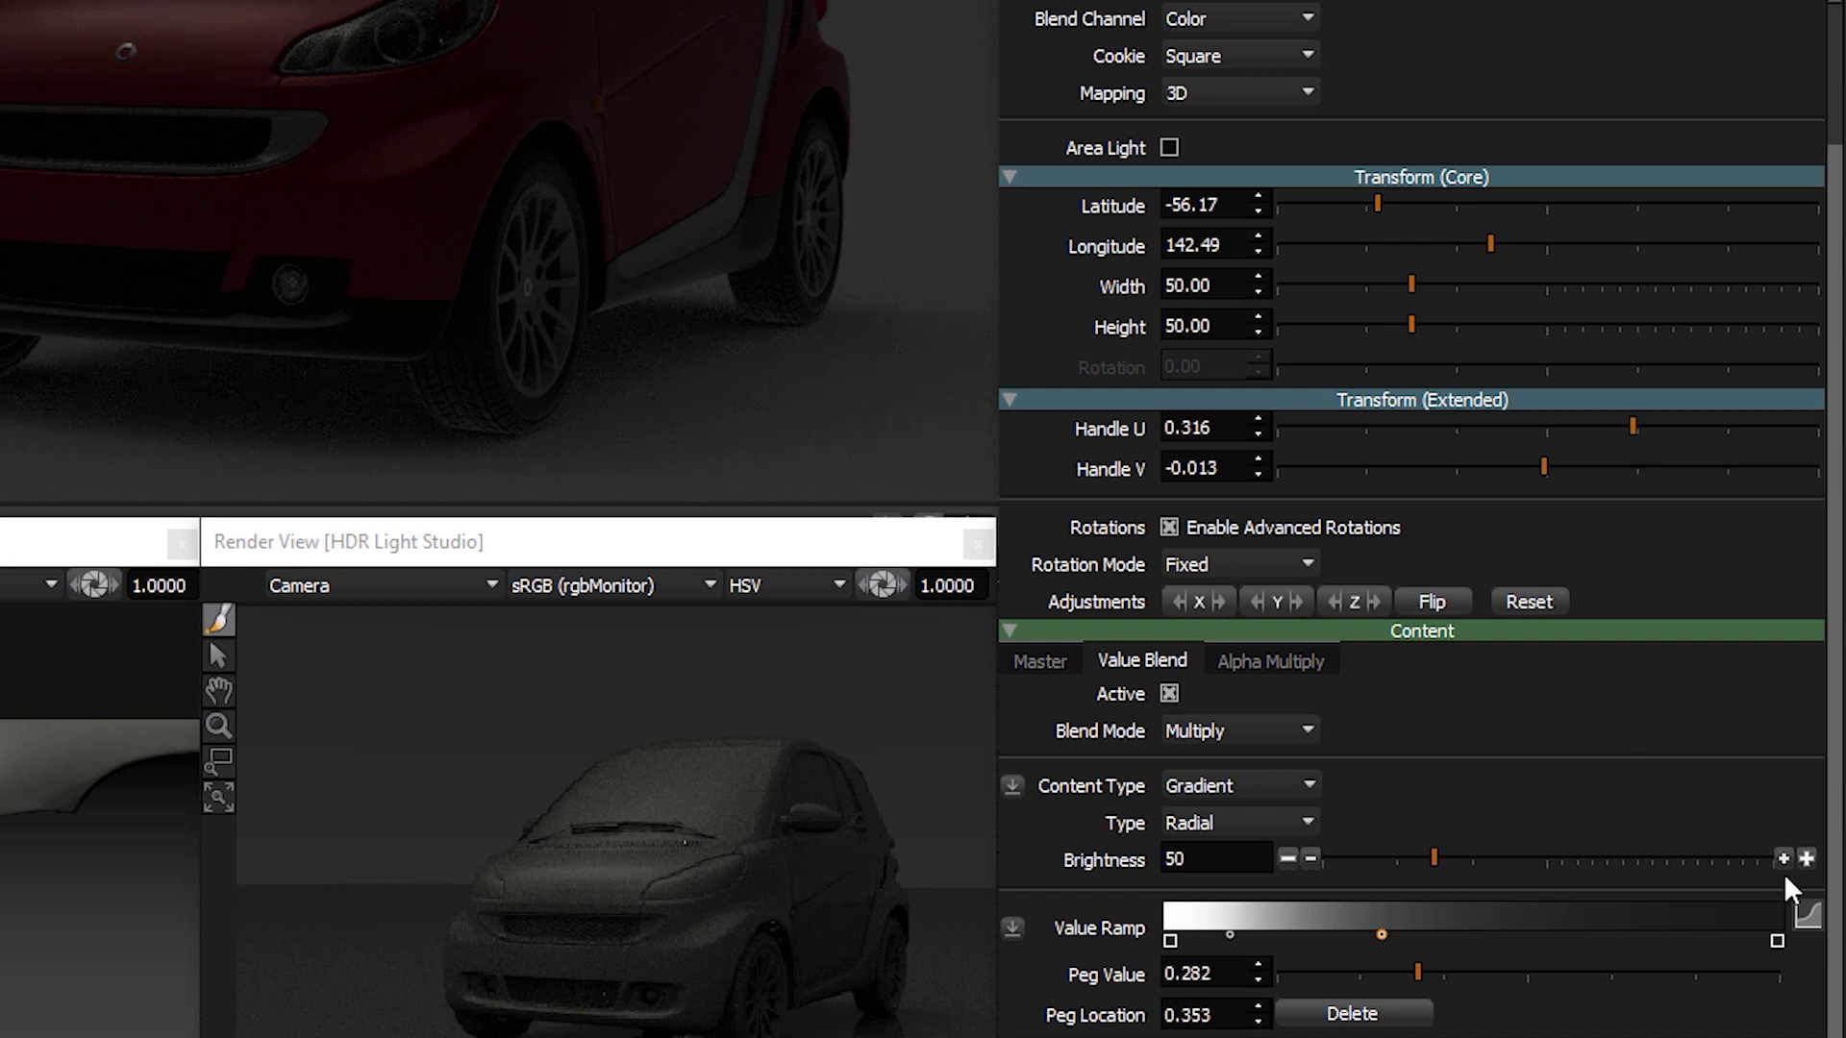
Raise the Value Blend gradient's brightness to 450
left_click(1806, 858)
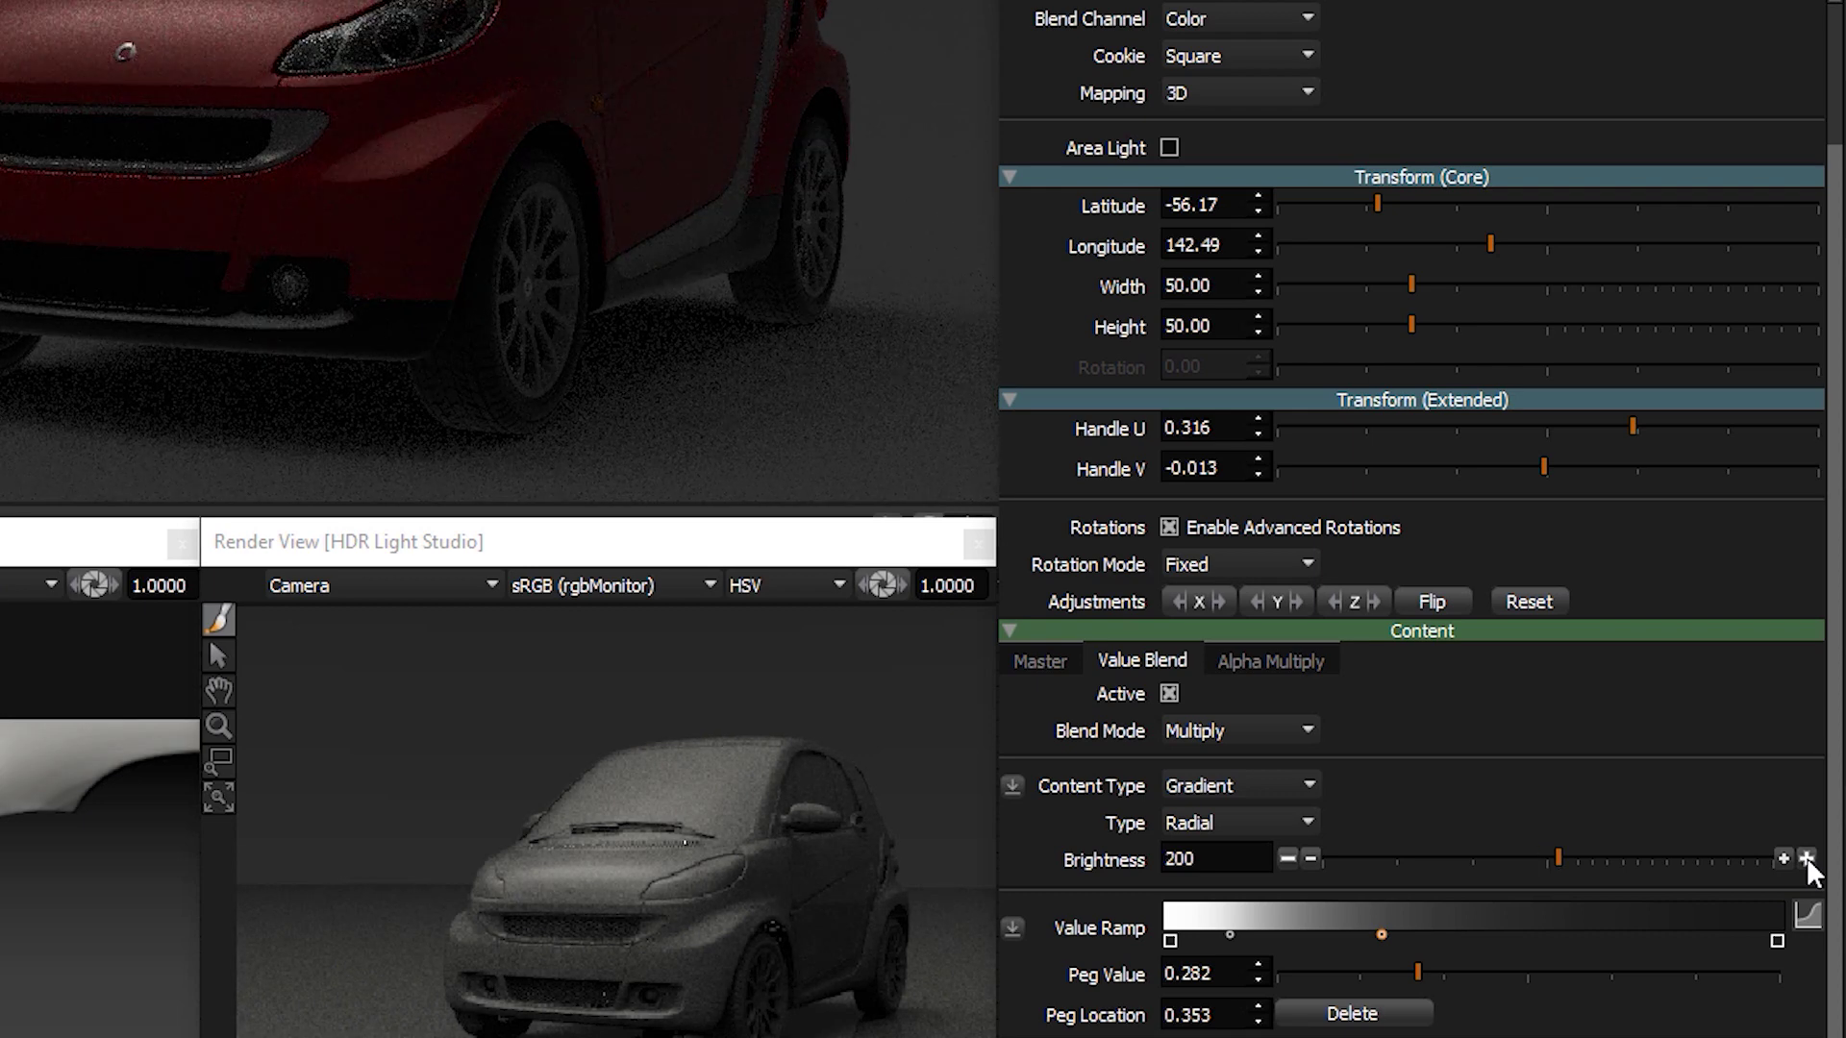
left_click(1806, 858)
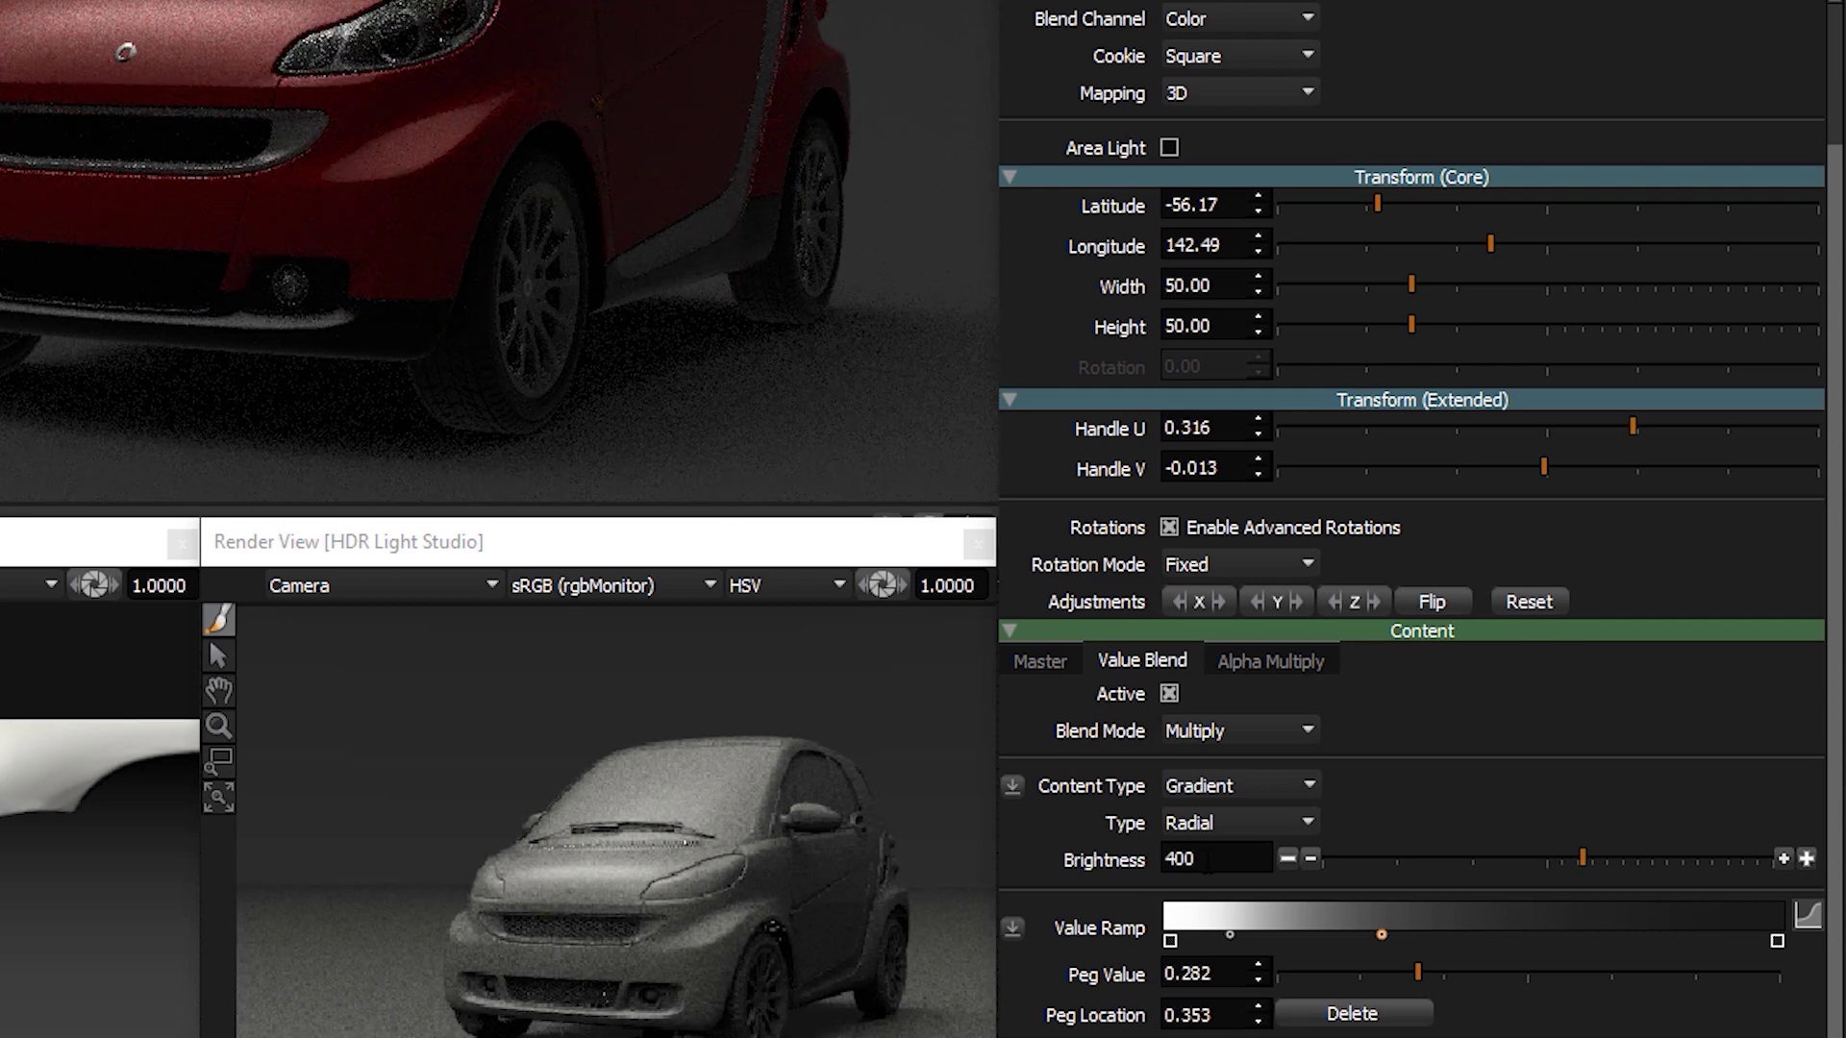
left_click_drag(1207, 864, 1114, 864)
type("450")
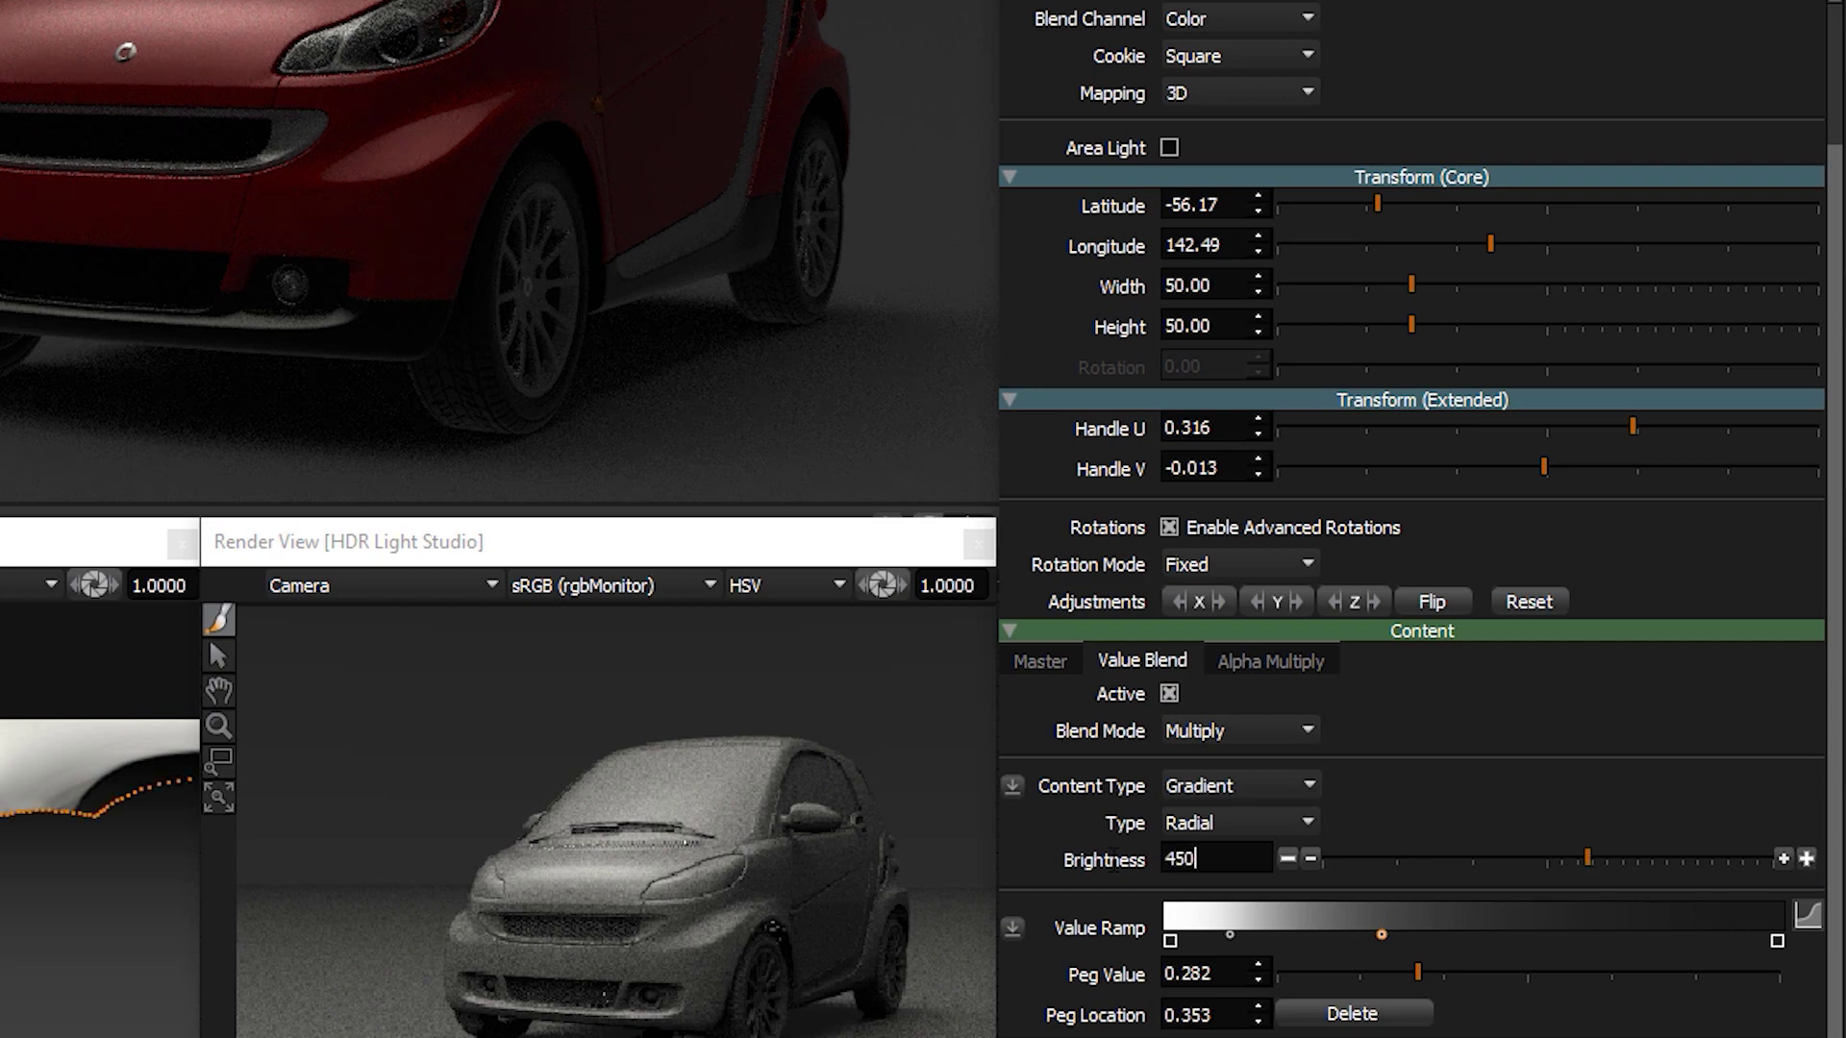
key("Return")
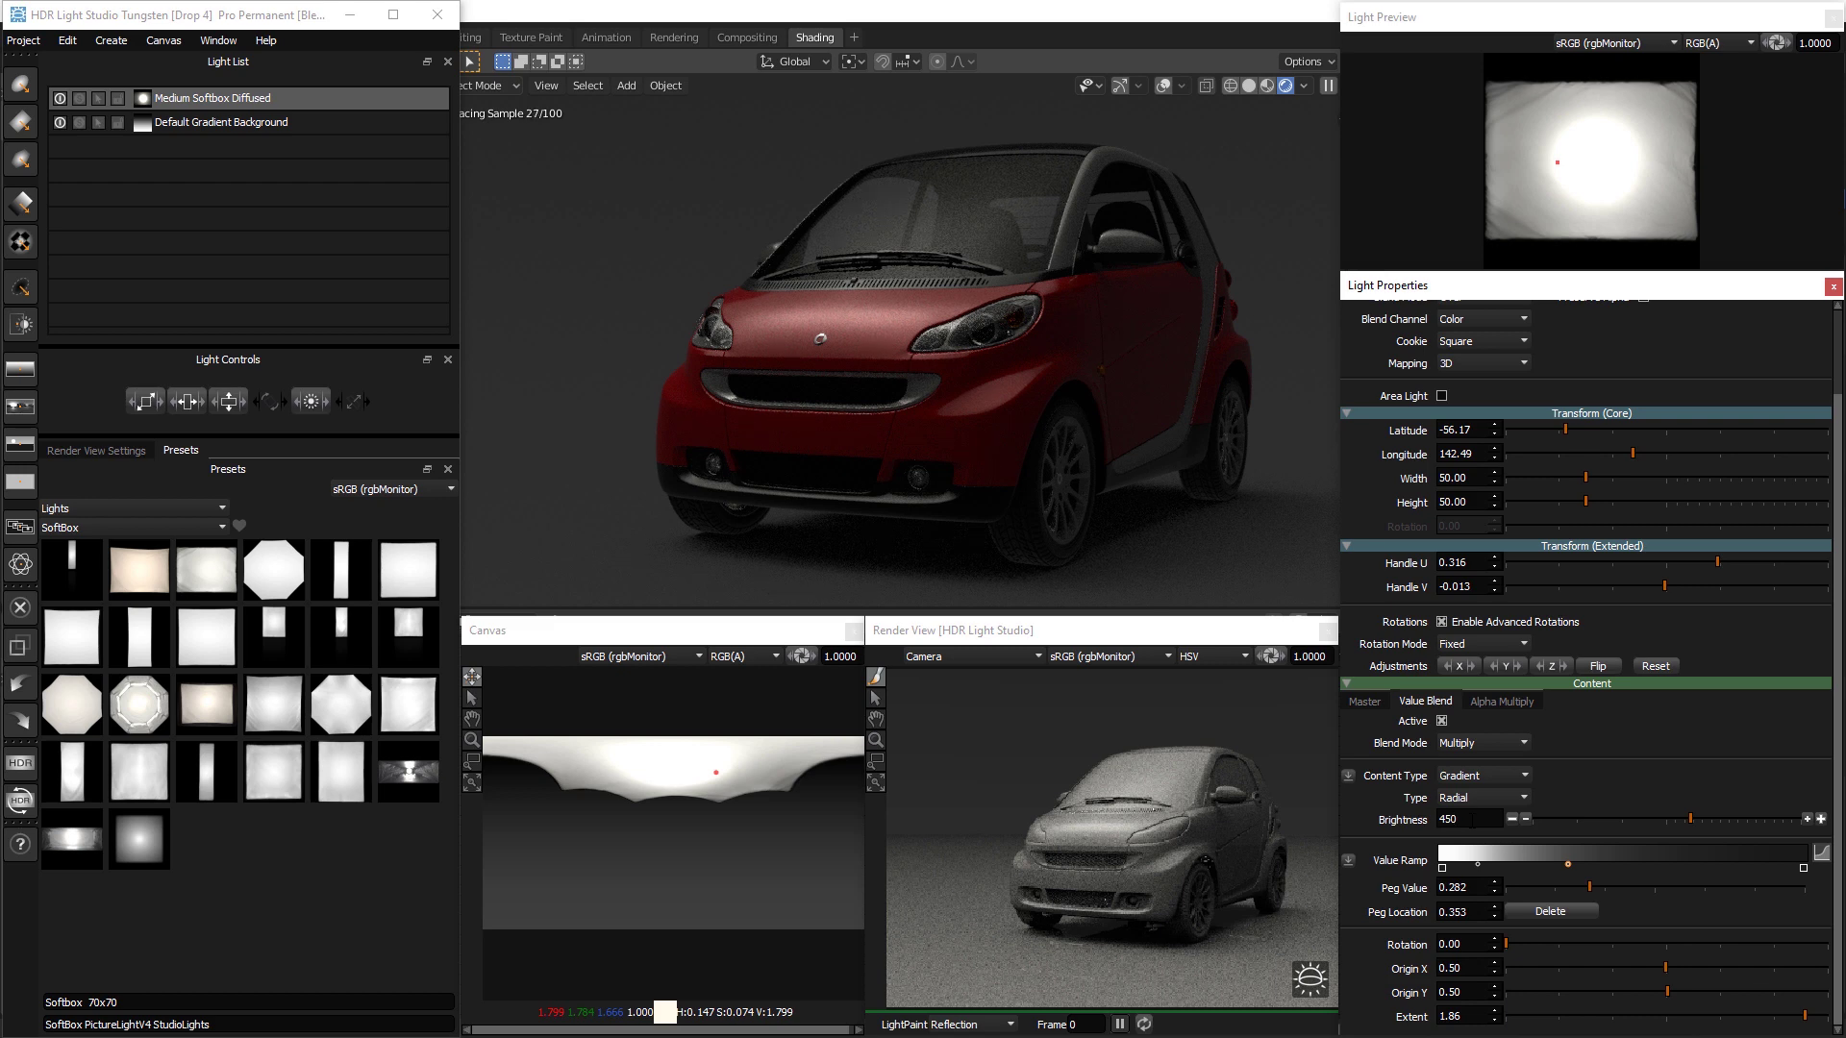
Turn the softbox's Value Blend off and on again to compare its effect on the car
left_click(1441, 721)
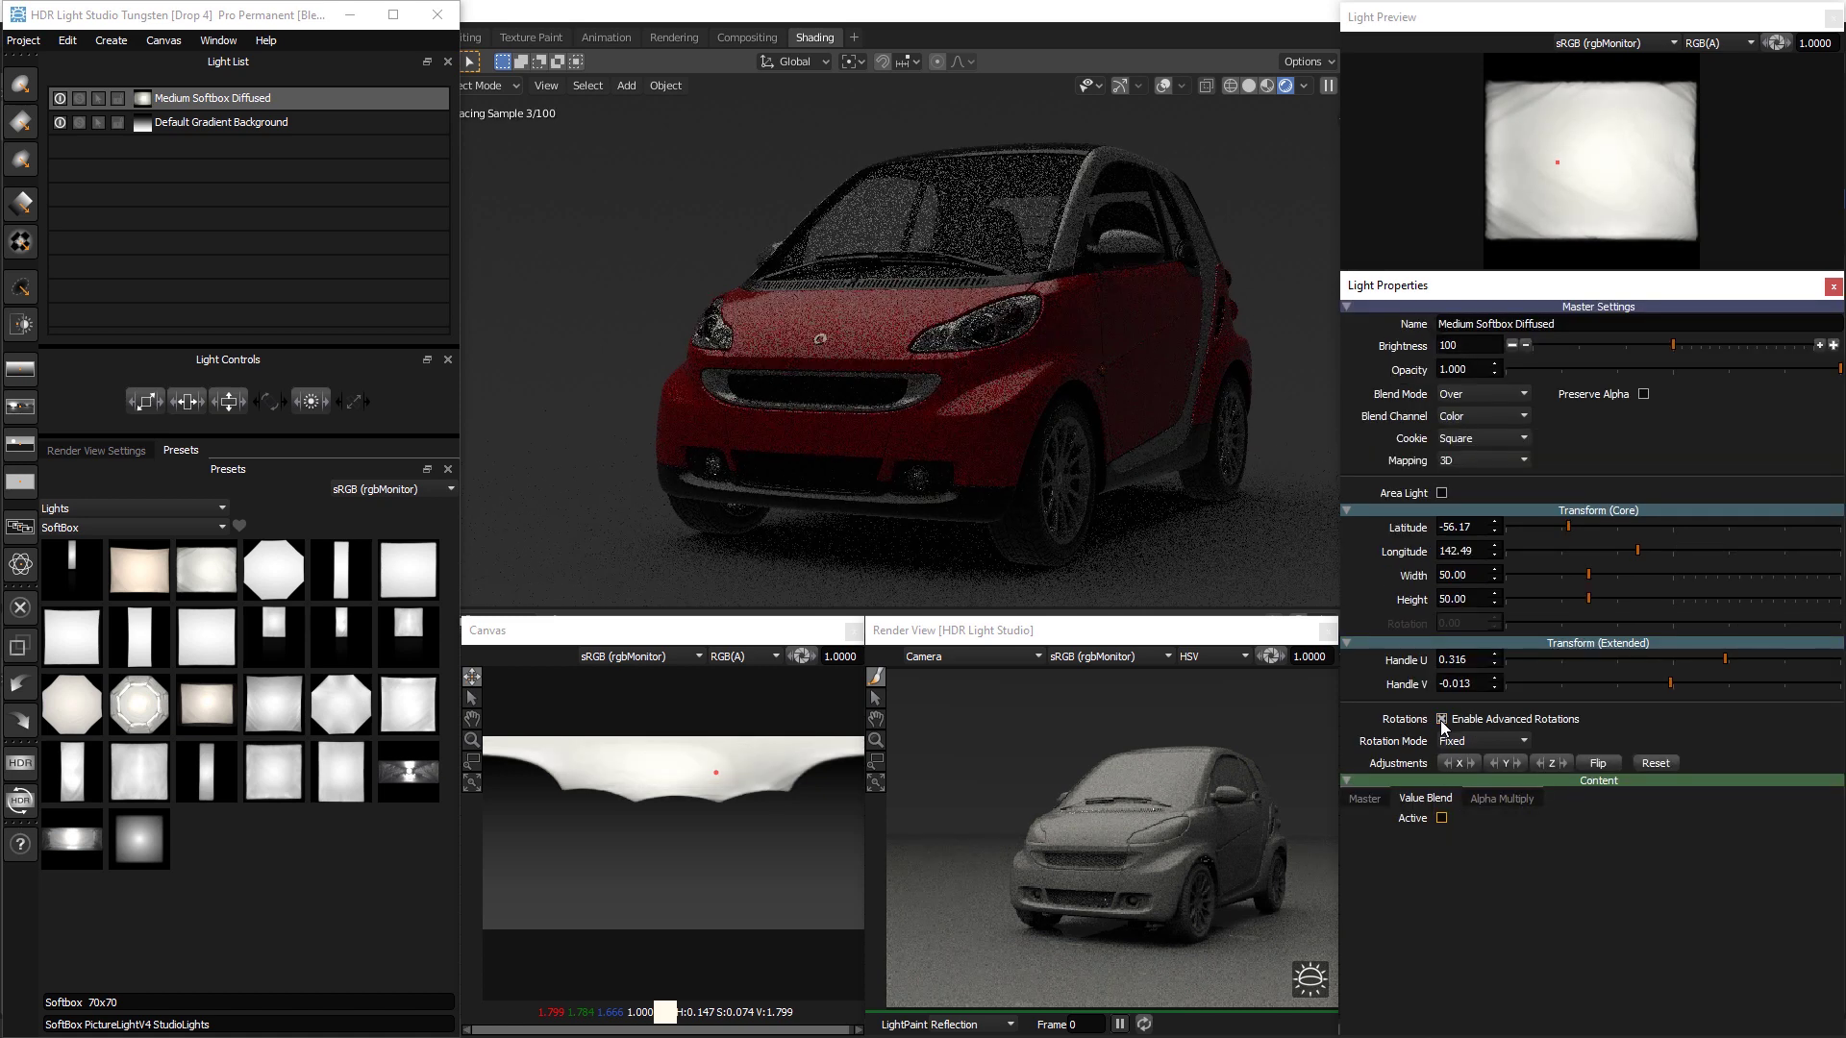
left_click(1442, 818)
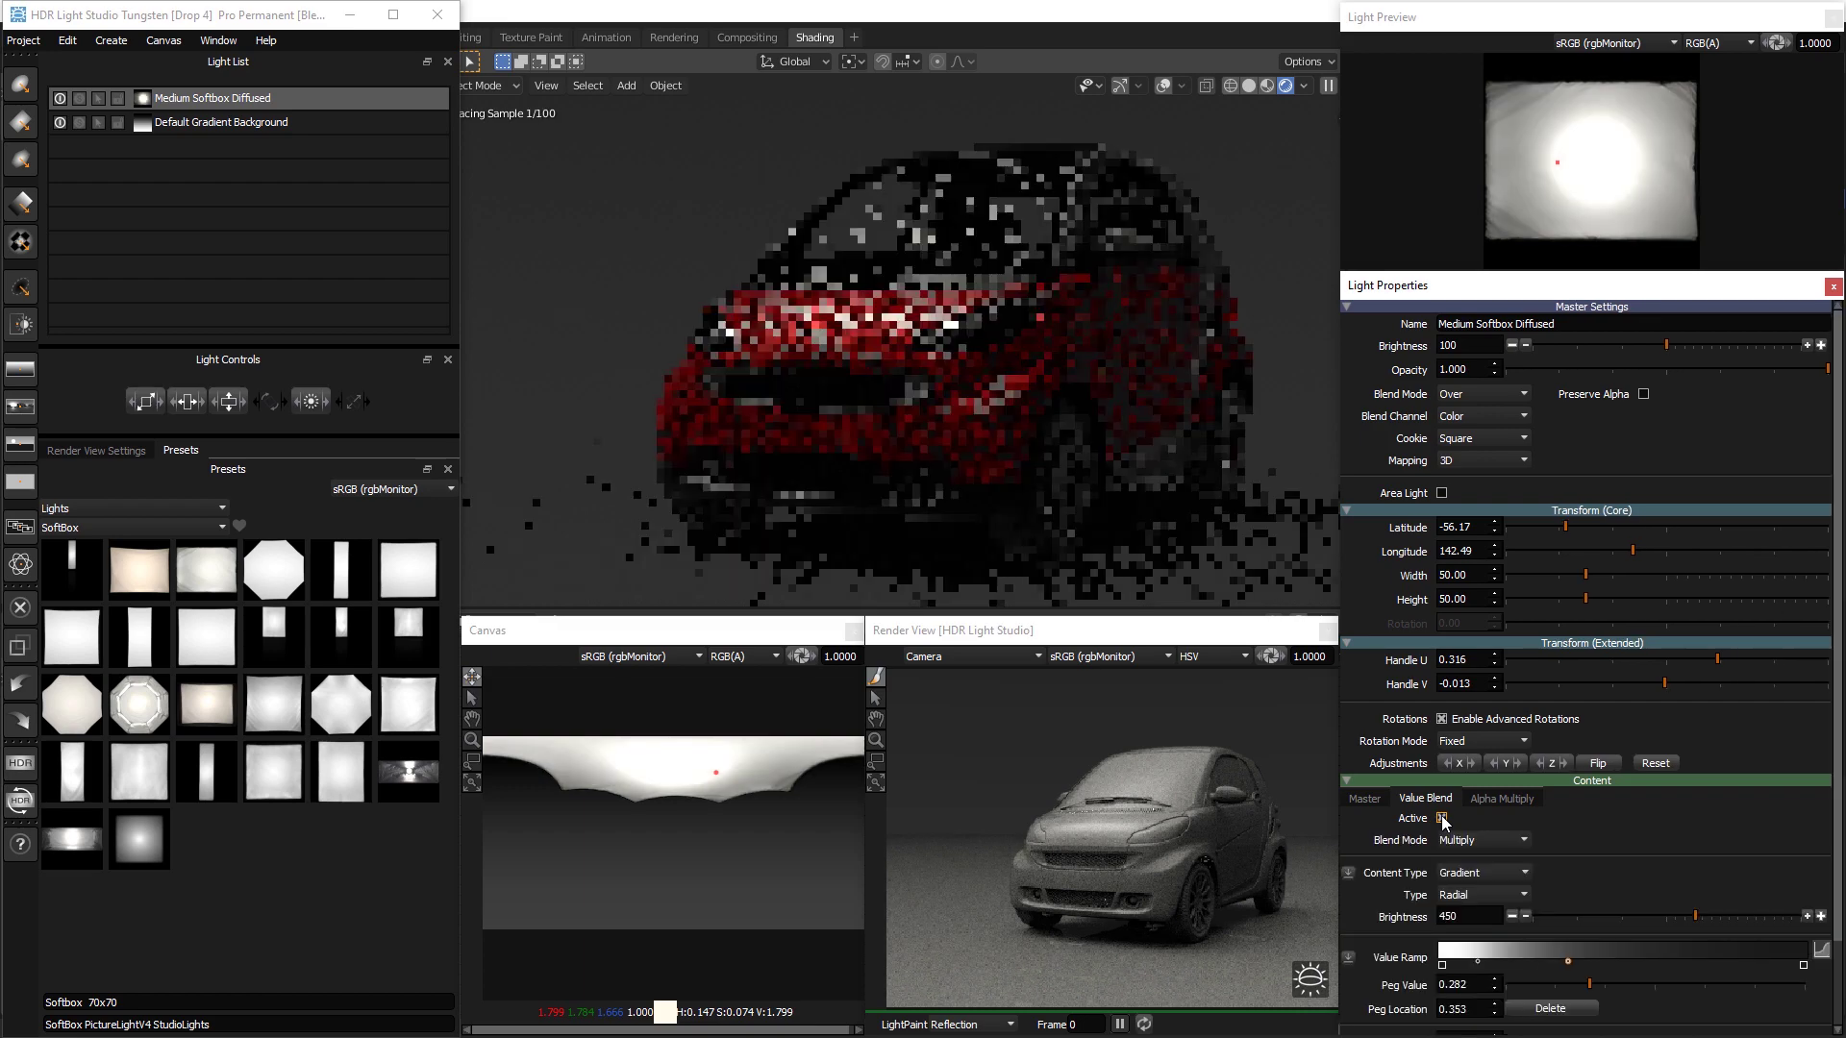
Inspect the softbox's radial falloff at a lower light preview exposure, and restore the preview exposure to 1.0000
scroll(1619, 811, "down", 1)
scroll(1619, 811, "down", 1)
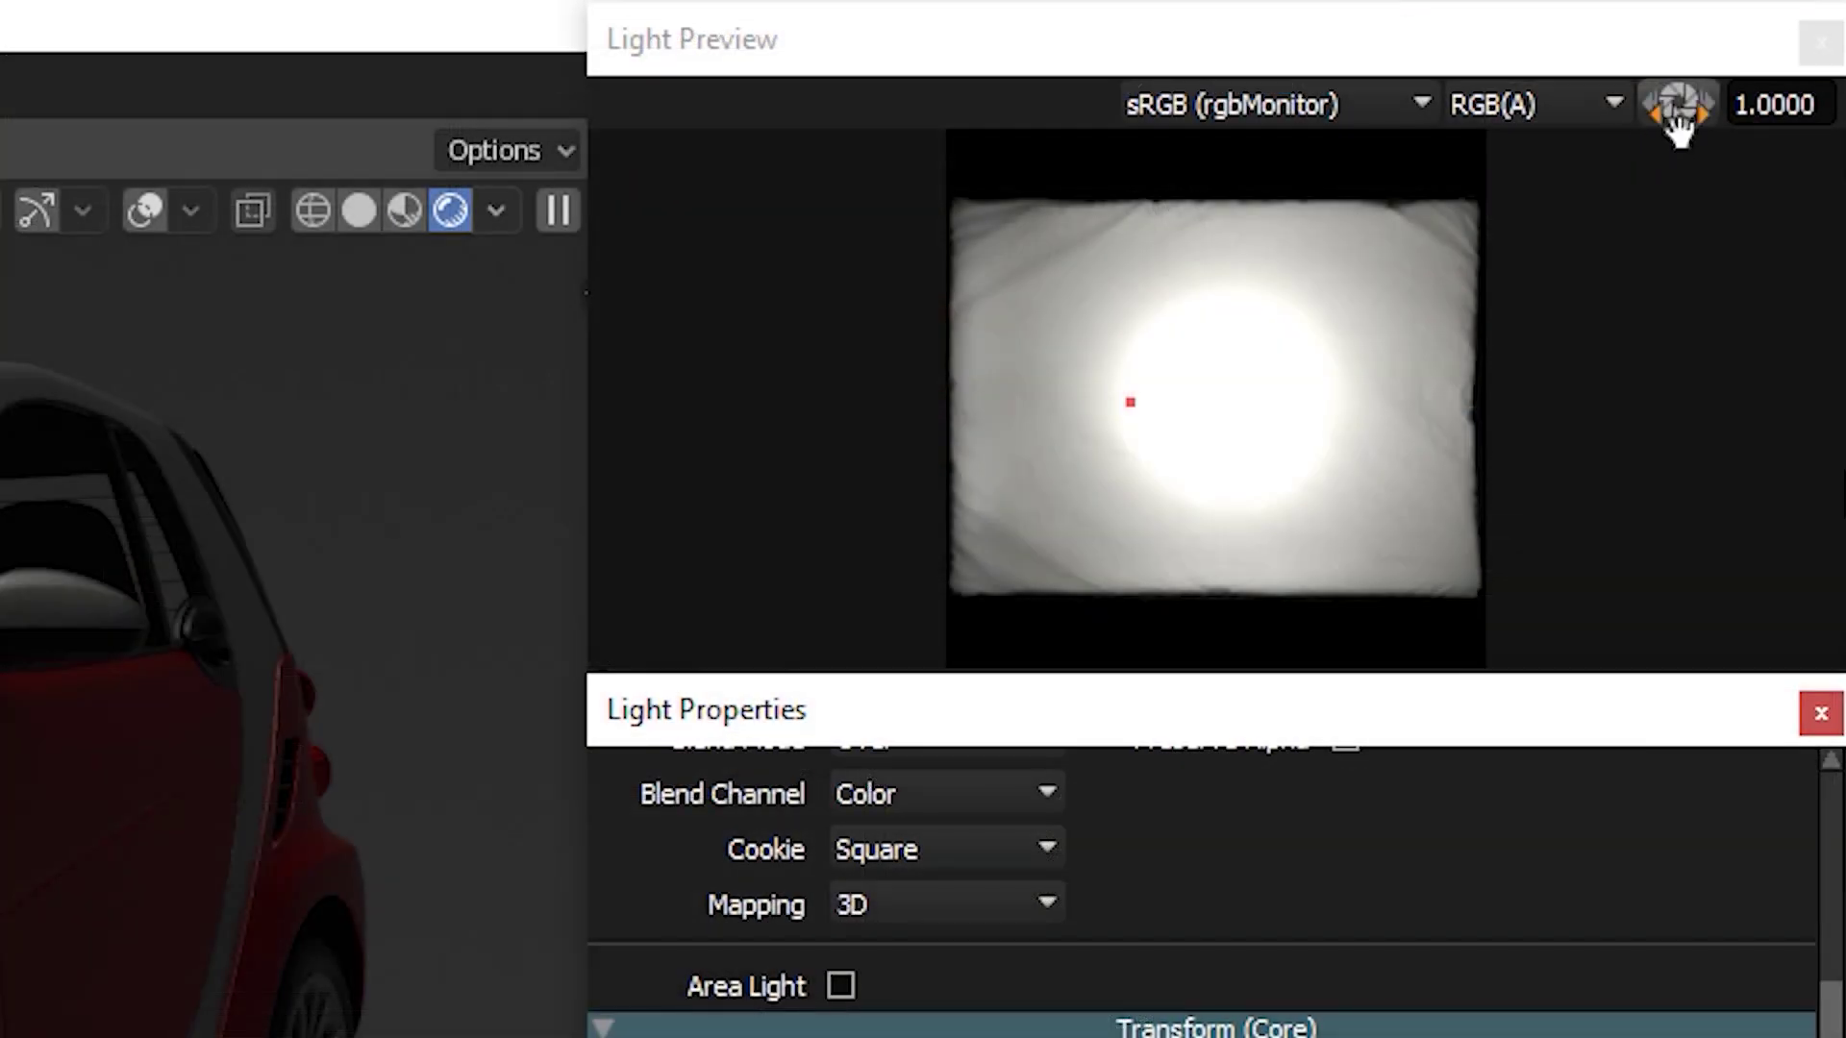
left_click(1777, 44)
mouse_move(1680, 118)
left_mouse_down()
mouse_move(1606, 117)
mouse_move(1707, 113)
mouse_move(1618, 115)
mouse_move(1660, 116)
left_mouse_up()
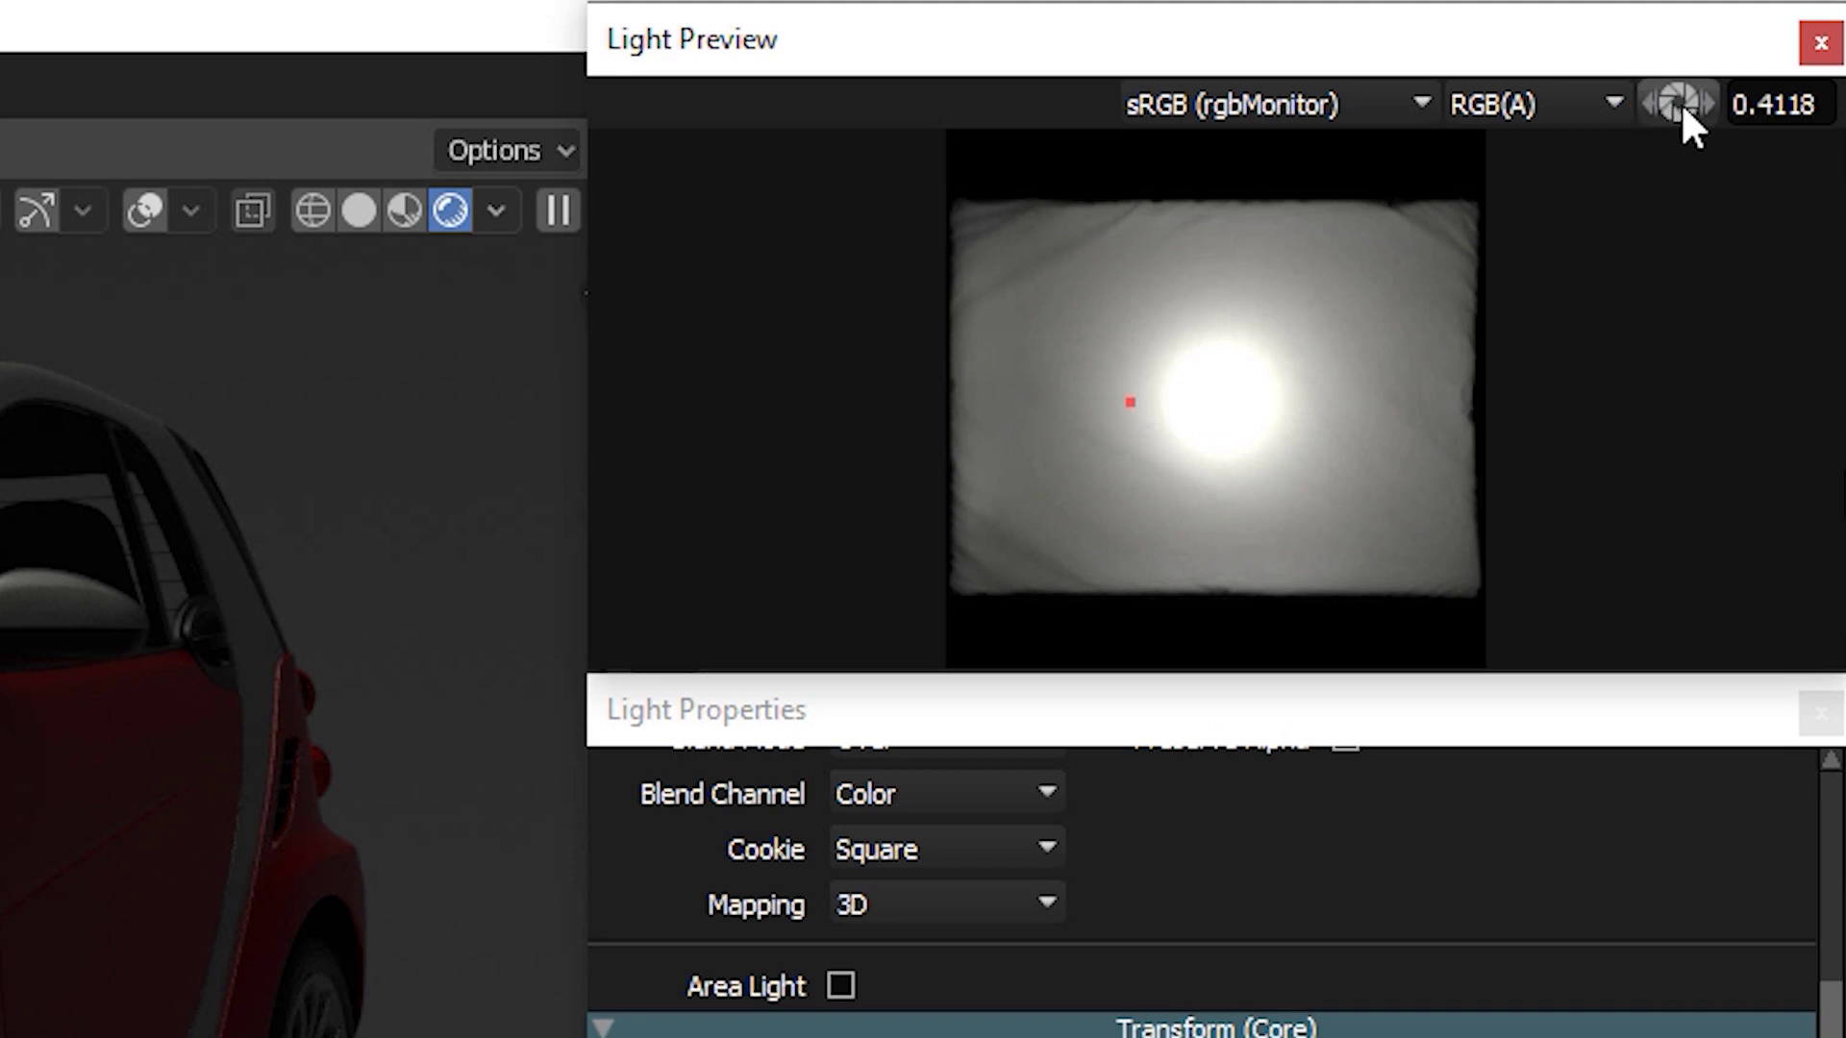
left_click(1680, 102)
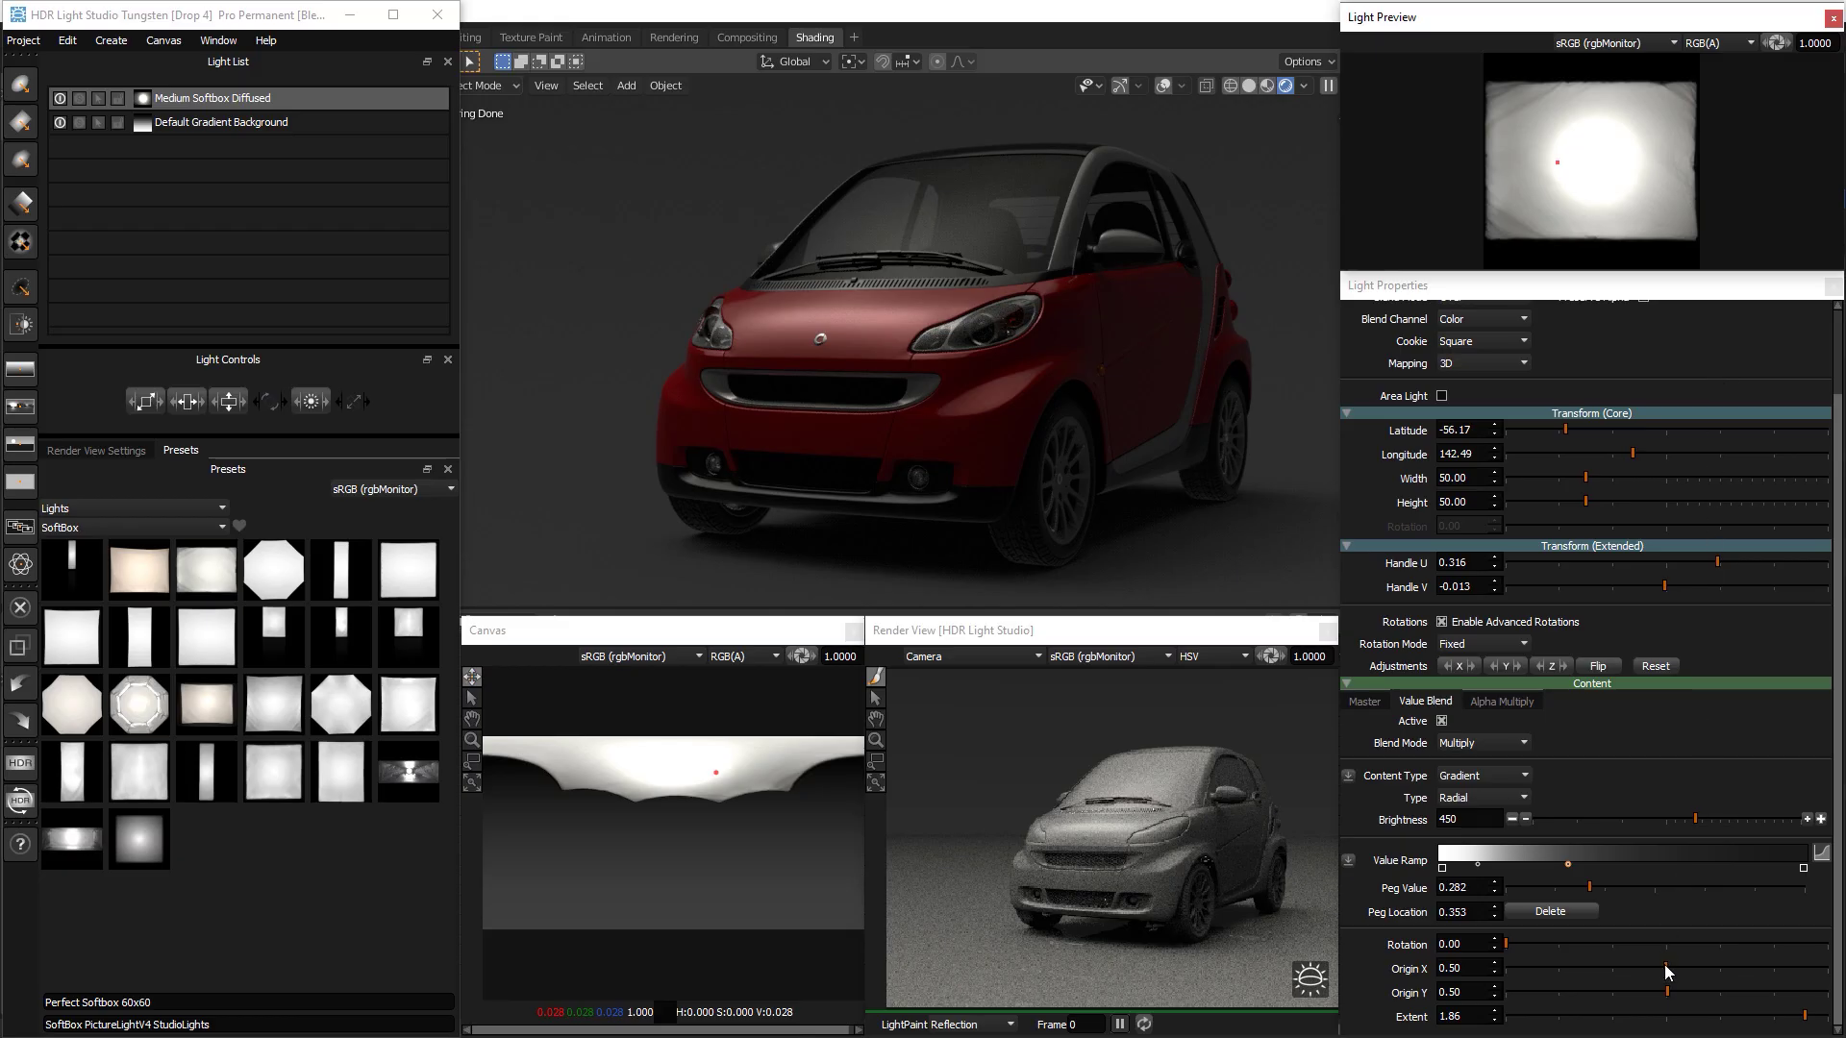
Shift the softbox's radial gradient off-centre by setting Origin X to 0.38
mouse_move(1666, 967)
left_mouse_down()
mouse_move(1721, 969)
mouse_move(1632, 975)
left_mouse_up()
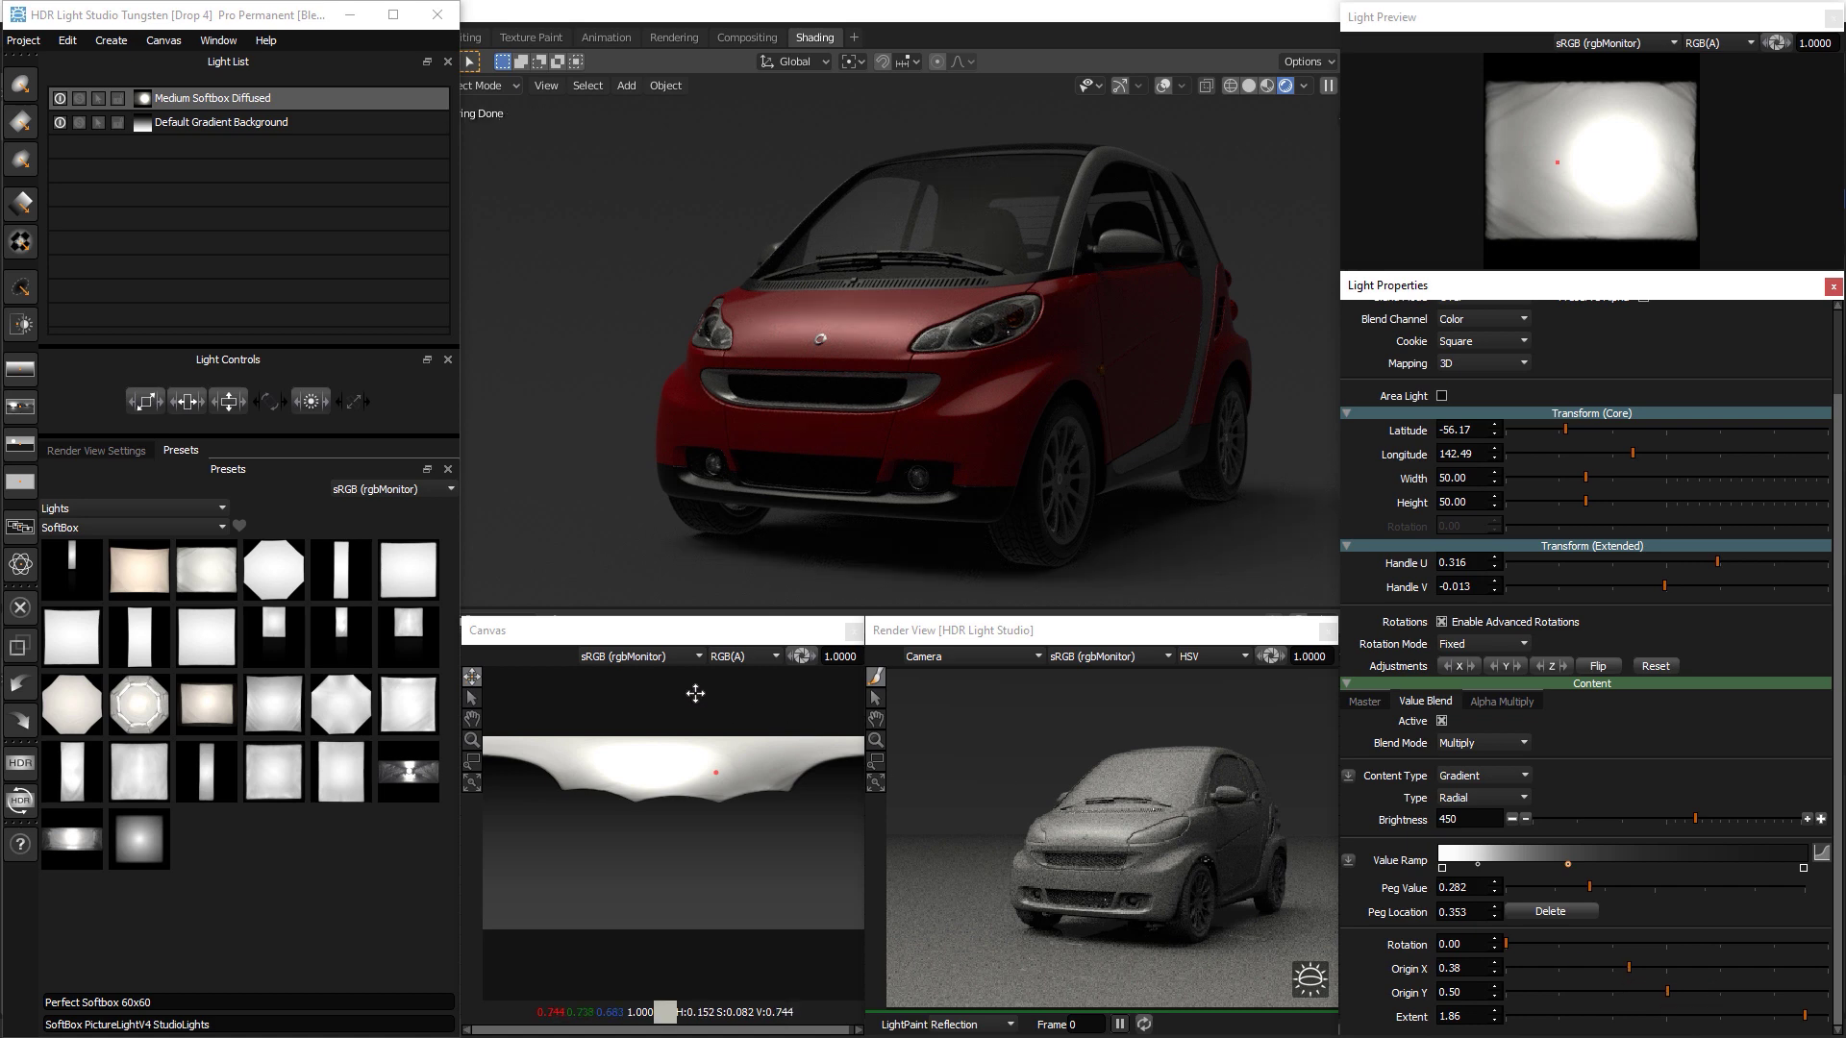
Add a Spot Blur 100 light from the SpotLight presets, placing it by the headlight on the near side of the car
left_click(142, 527)
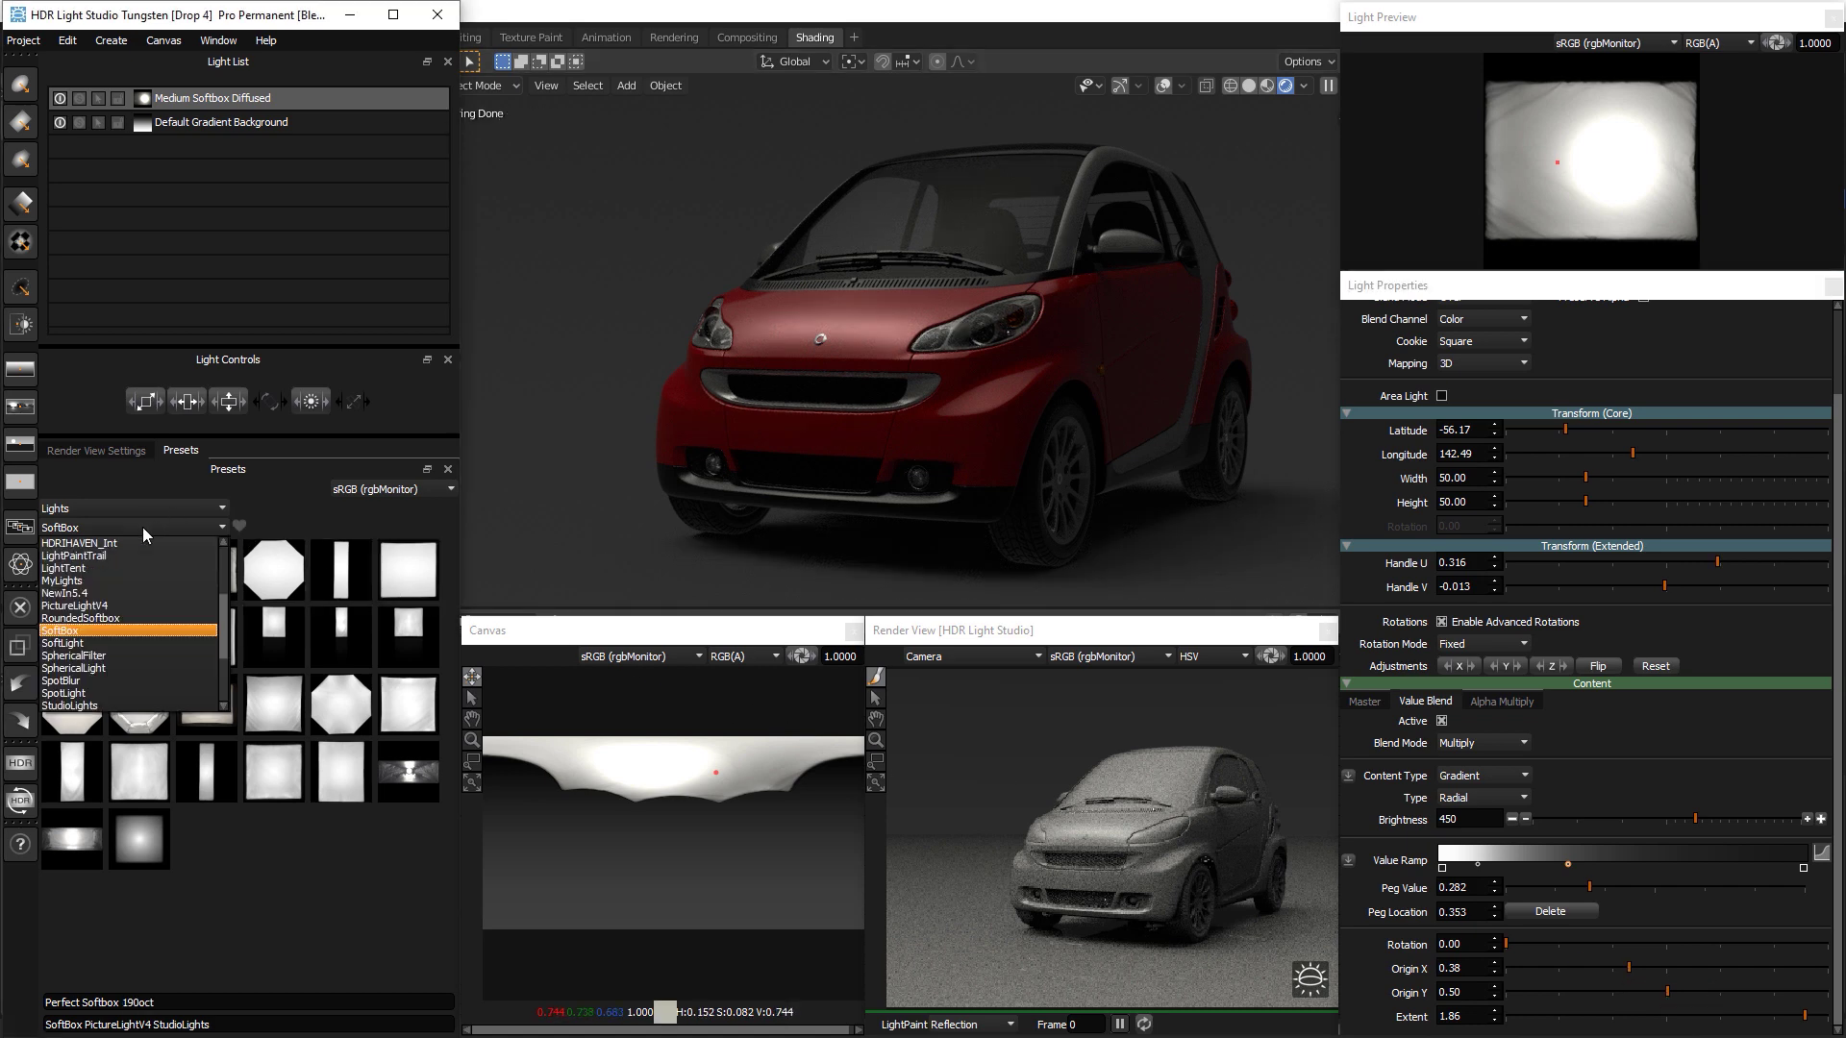
left_click(112, 693)
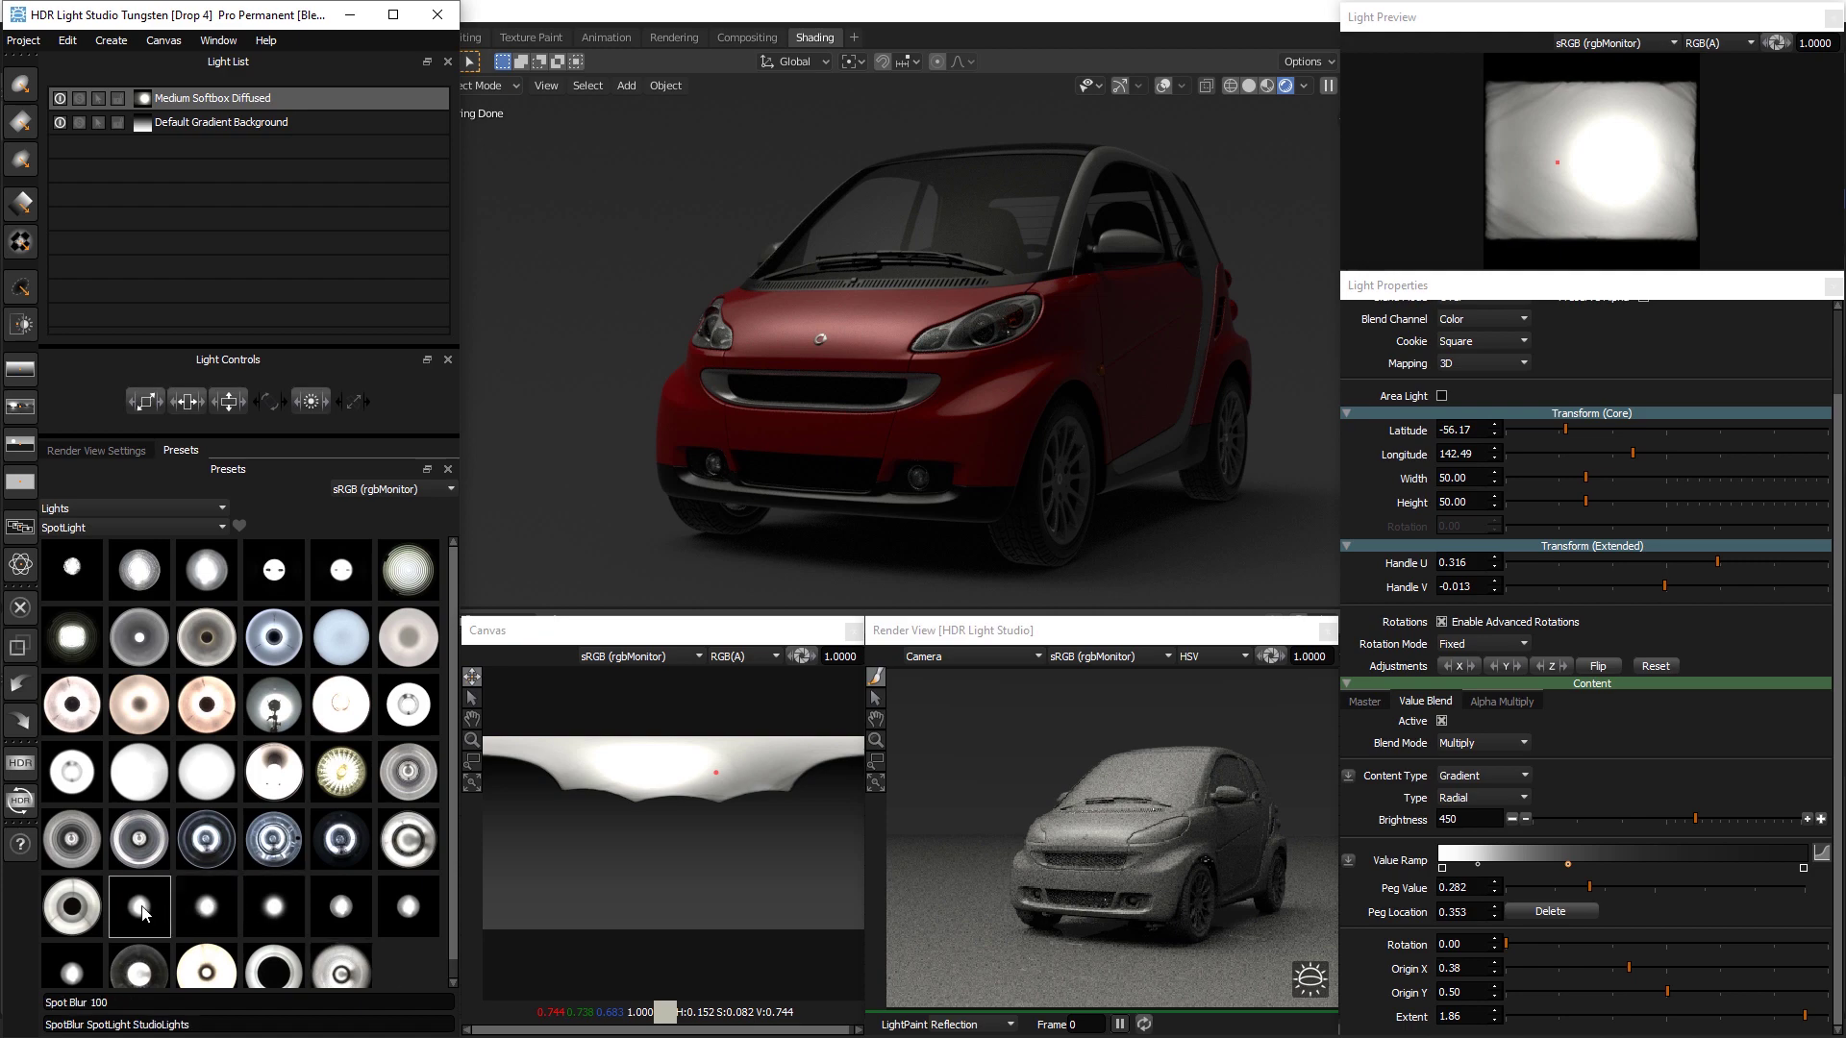
left_click_drag(142, 913, 987, 846)
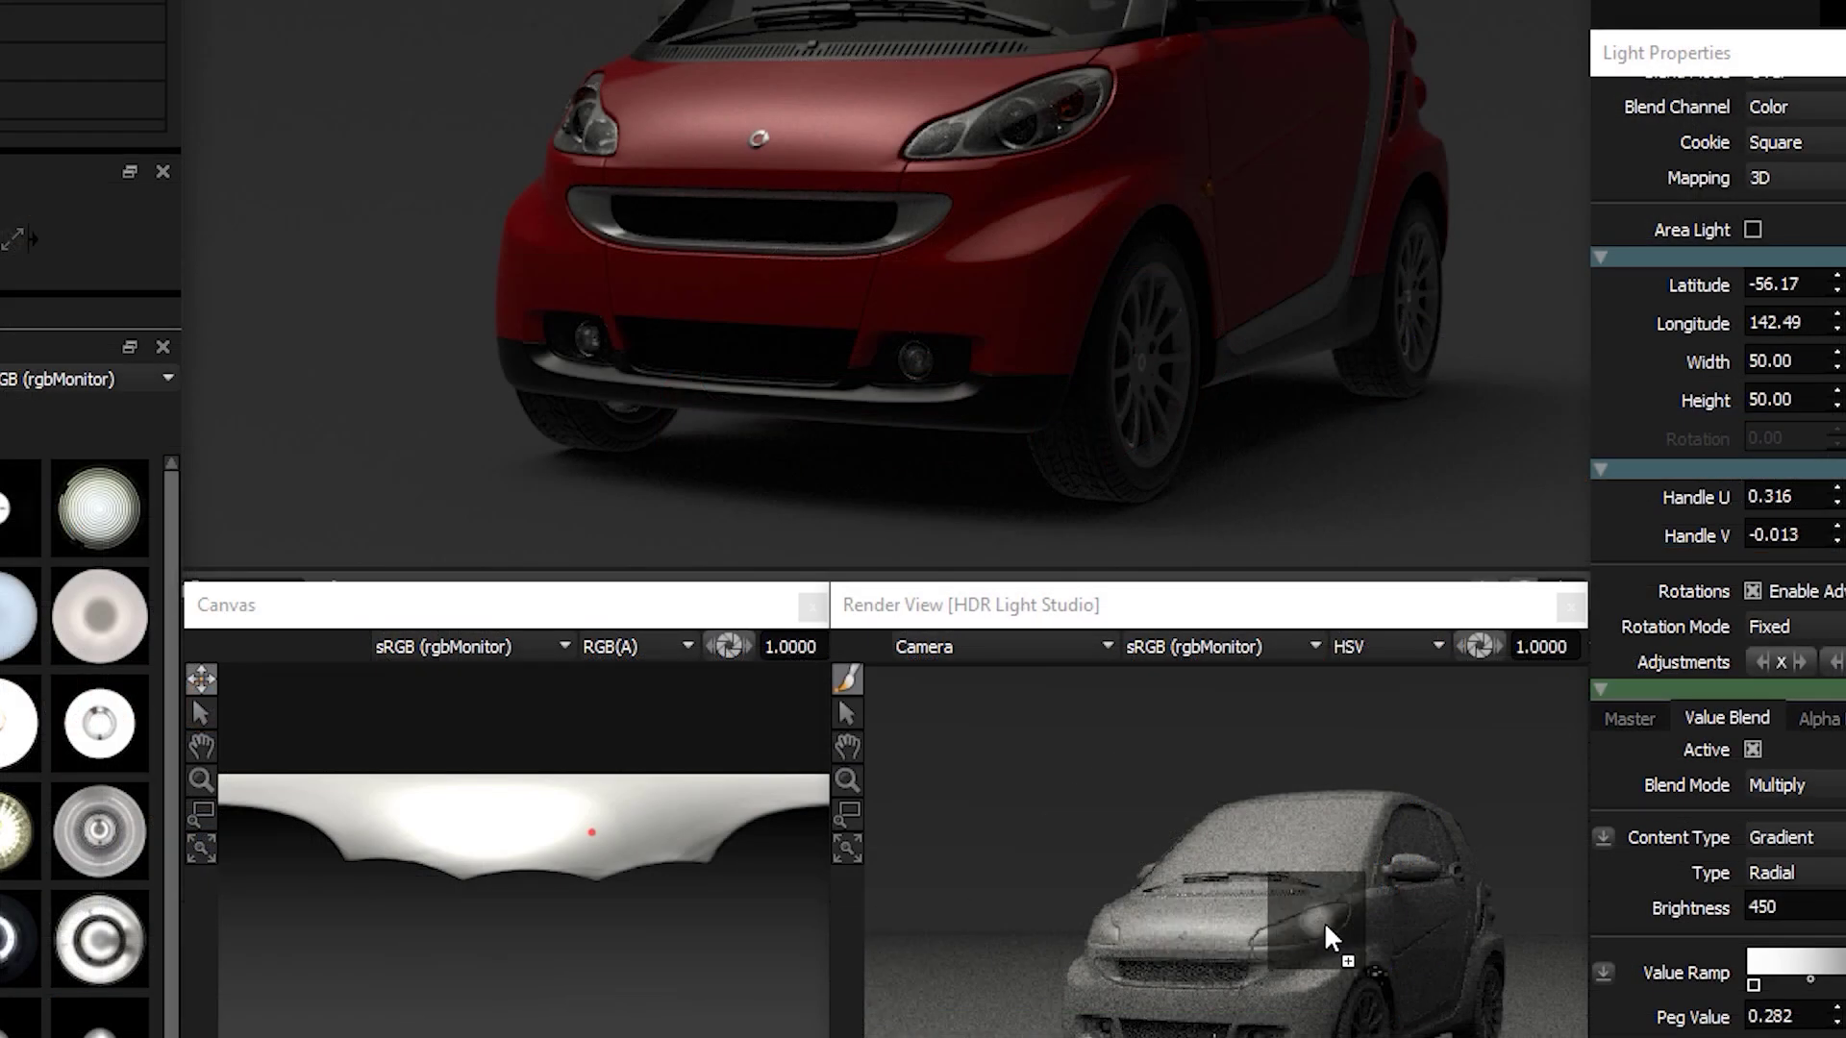
left_click_drag(1306, 919, 1324, 920)
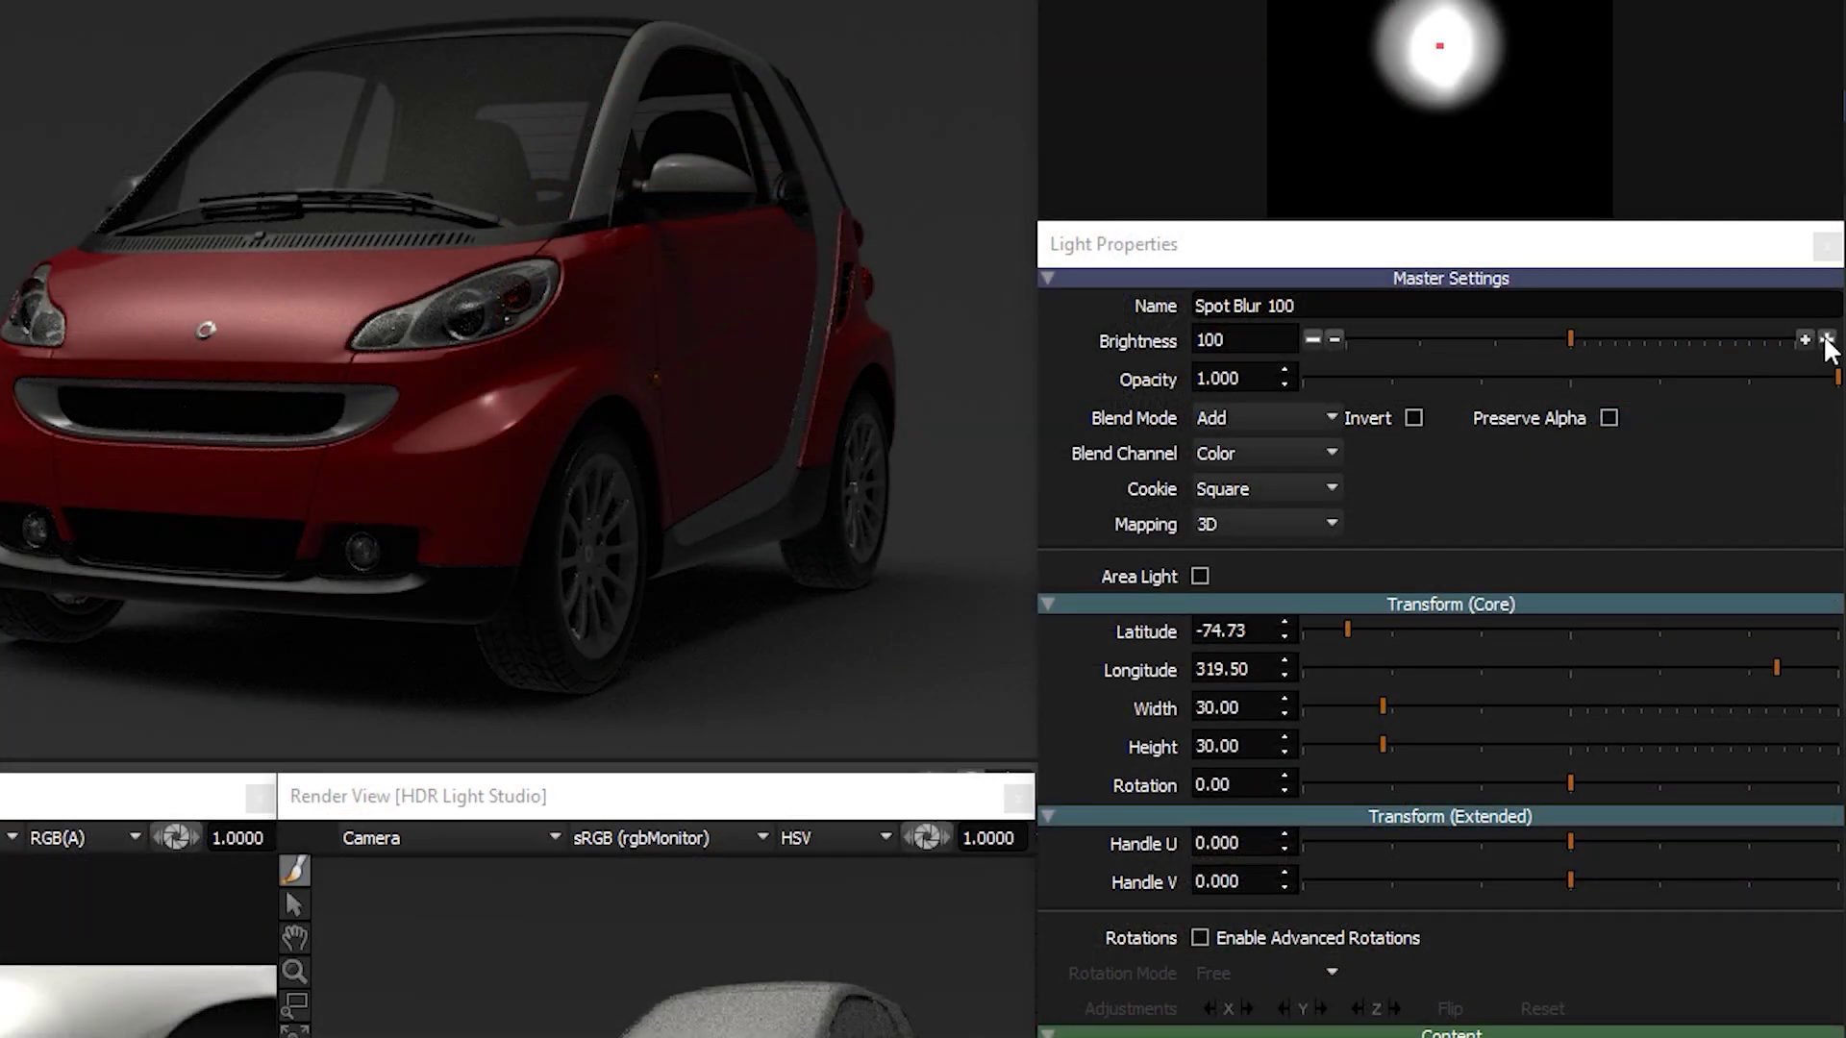
Raise the Spot Blur 100 light's brightness to 800
left_click(1825, 339)
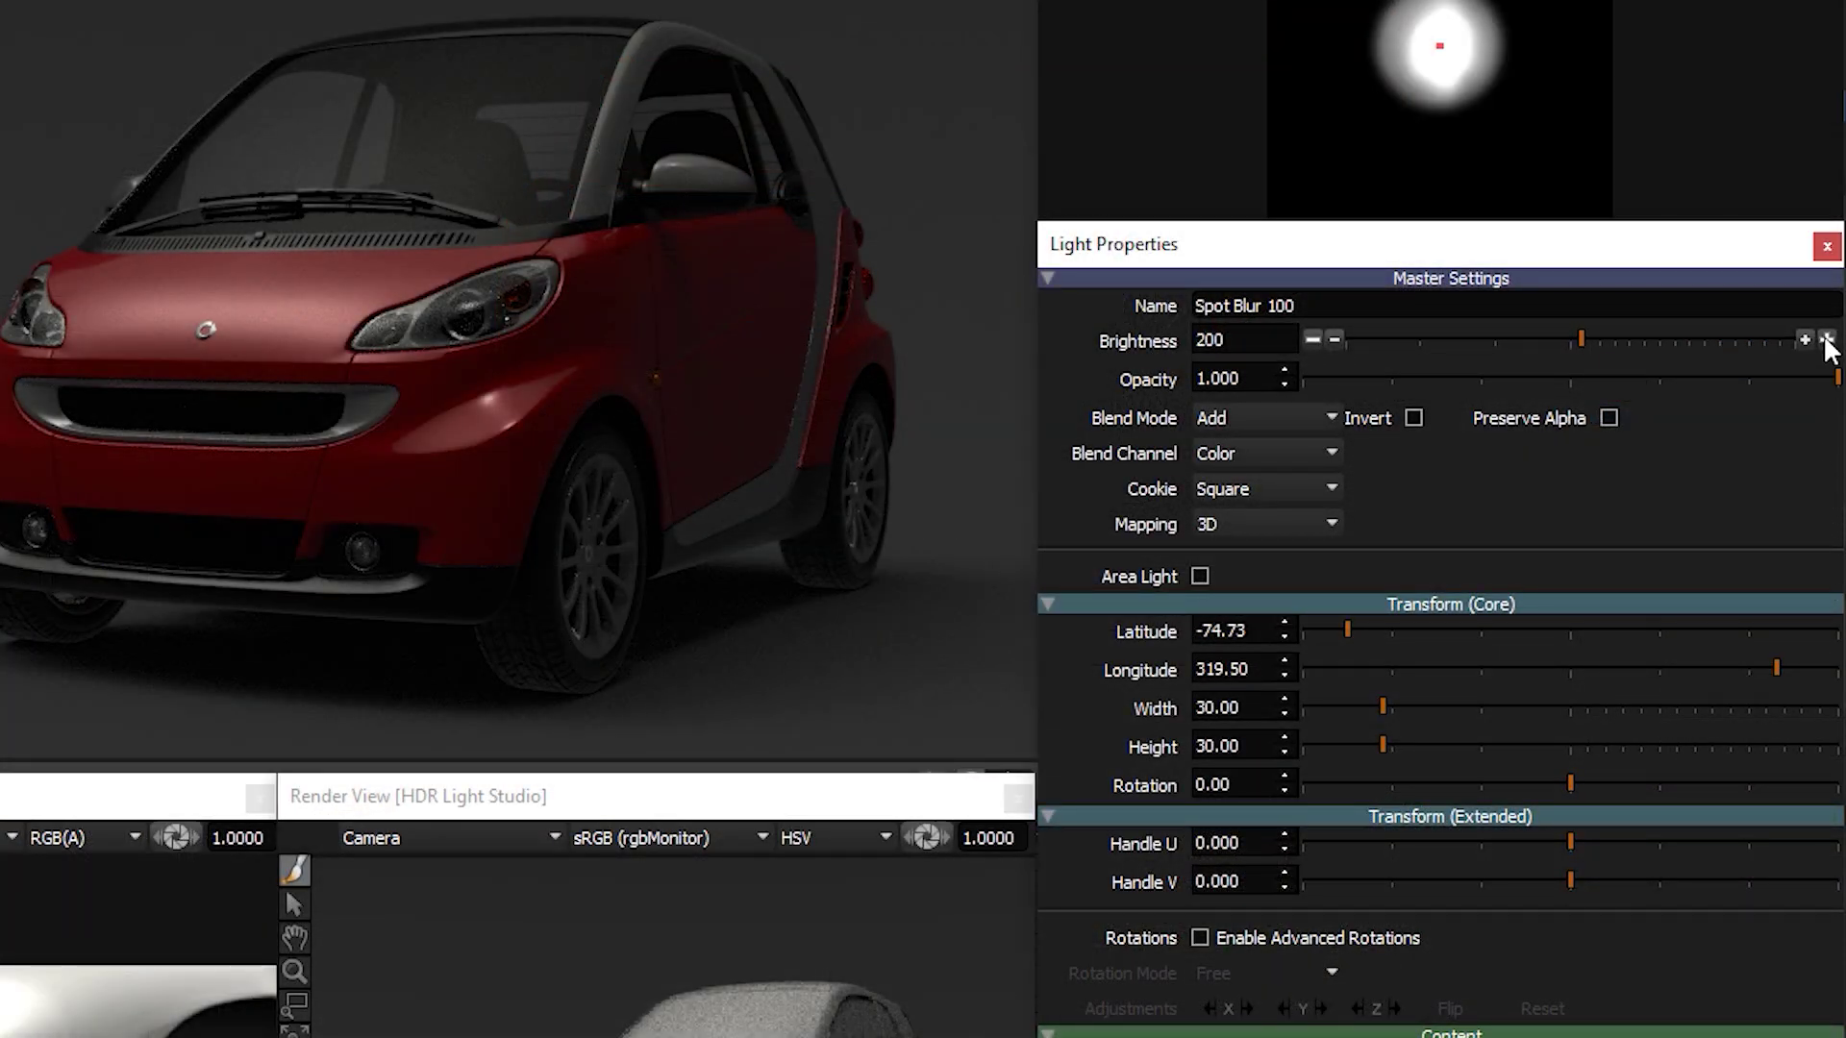
left_click(1826, 339)
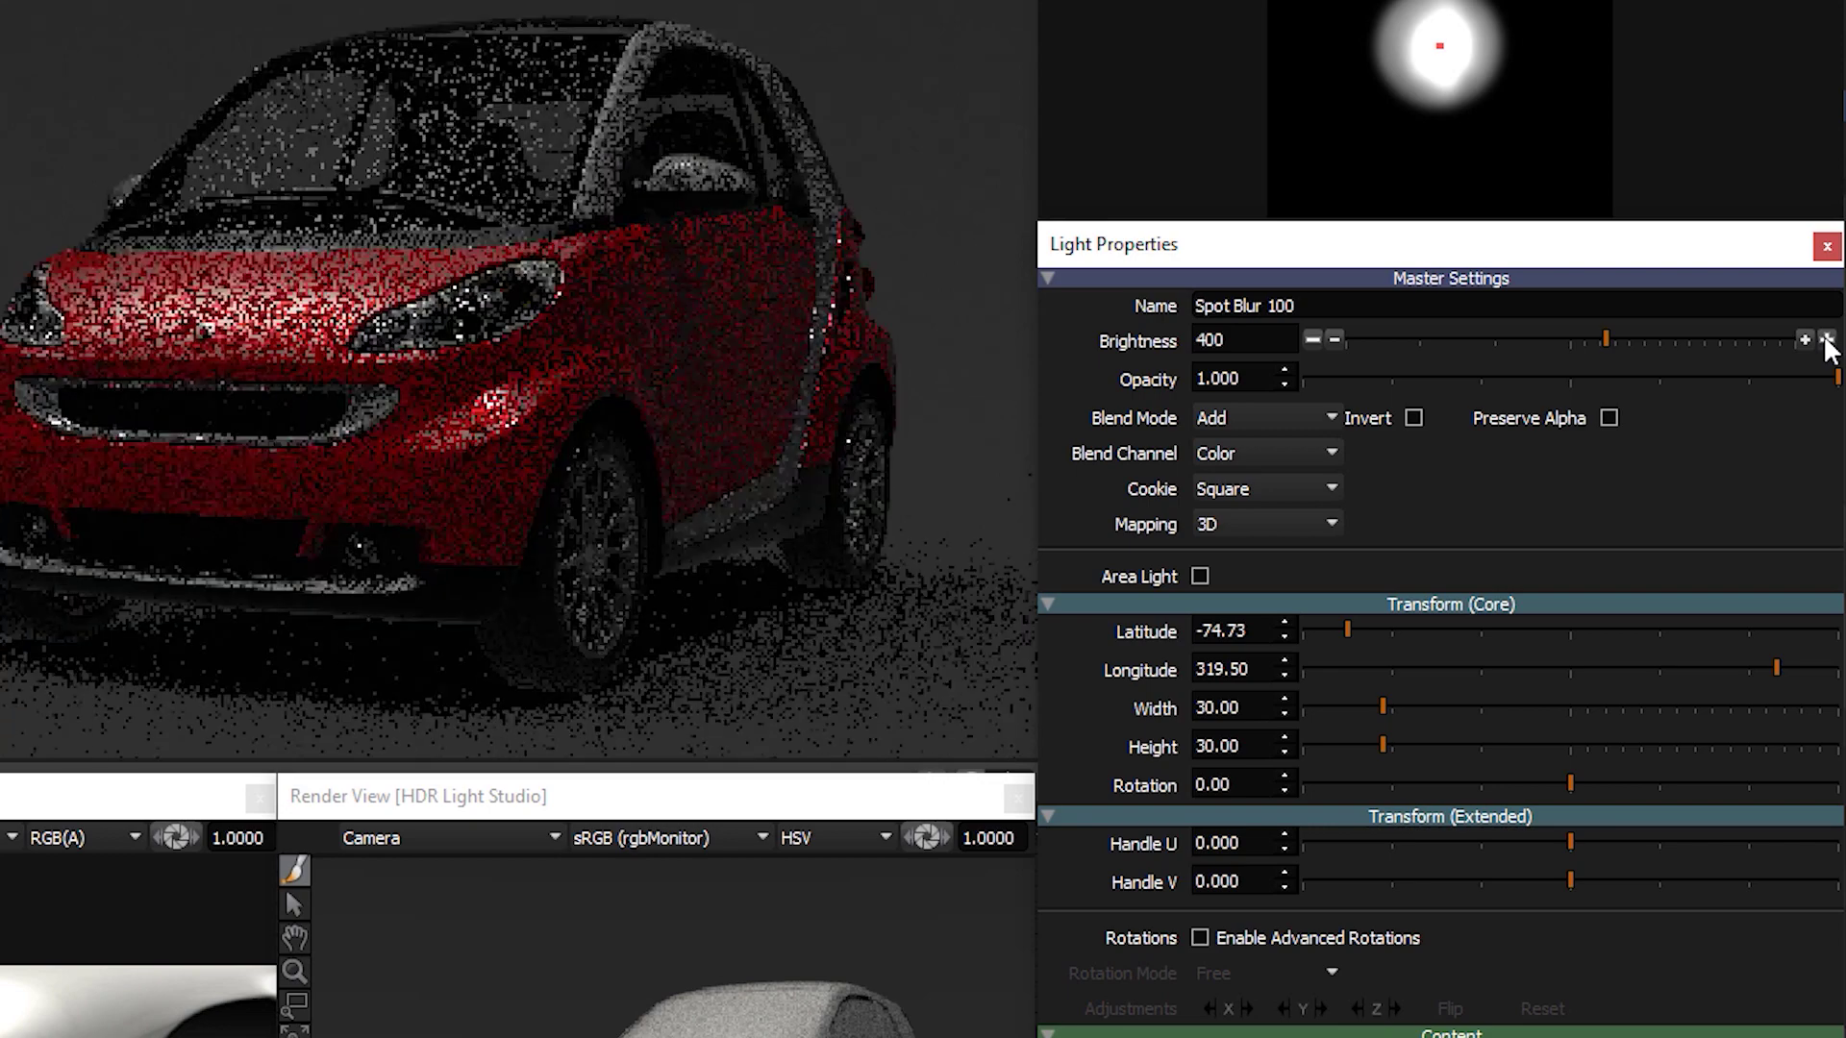
left_click(1826, 339)
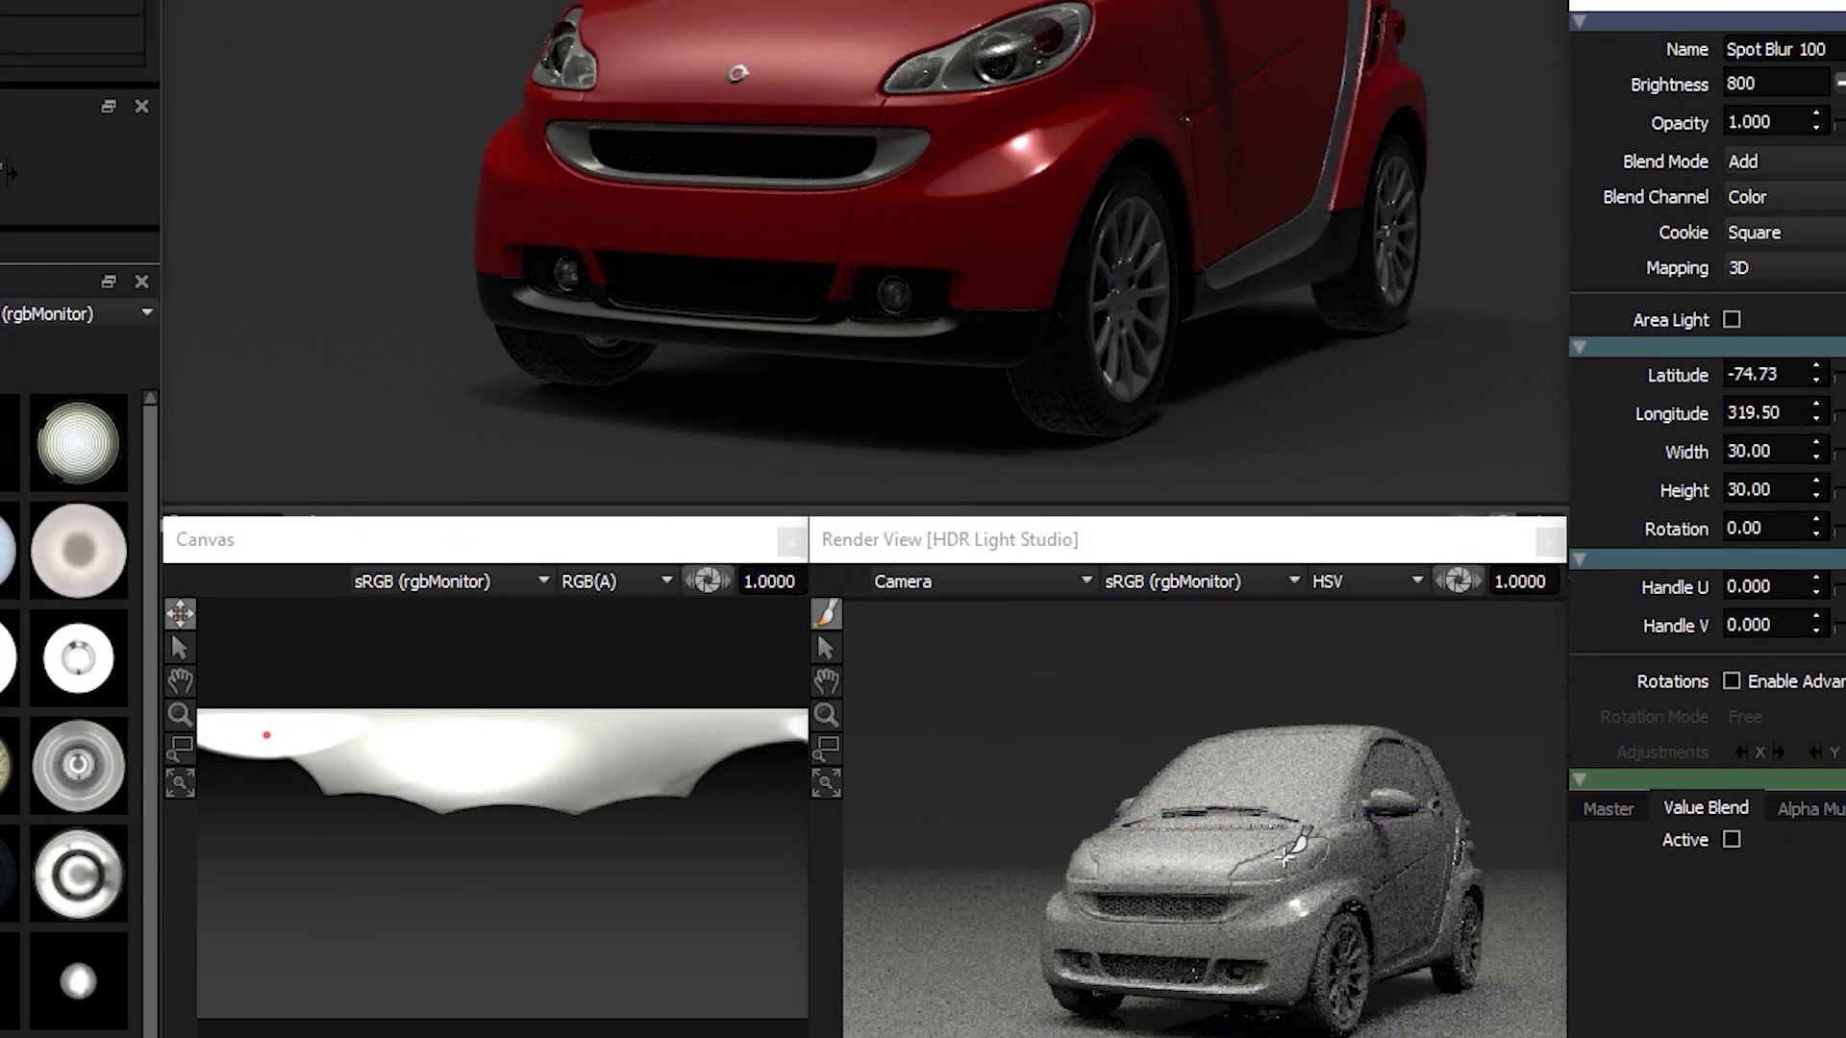
Reposition the Spot Blur 100 light around the near headlight, to about latitude -60.13 and longitude 306.04
left_click(1282, 858)
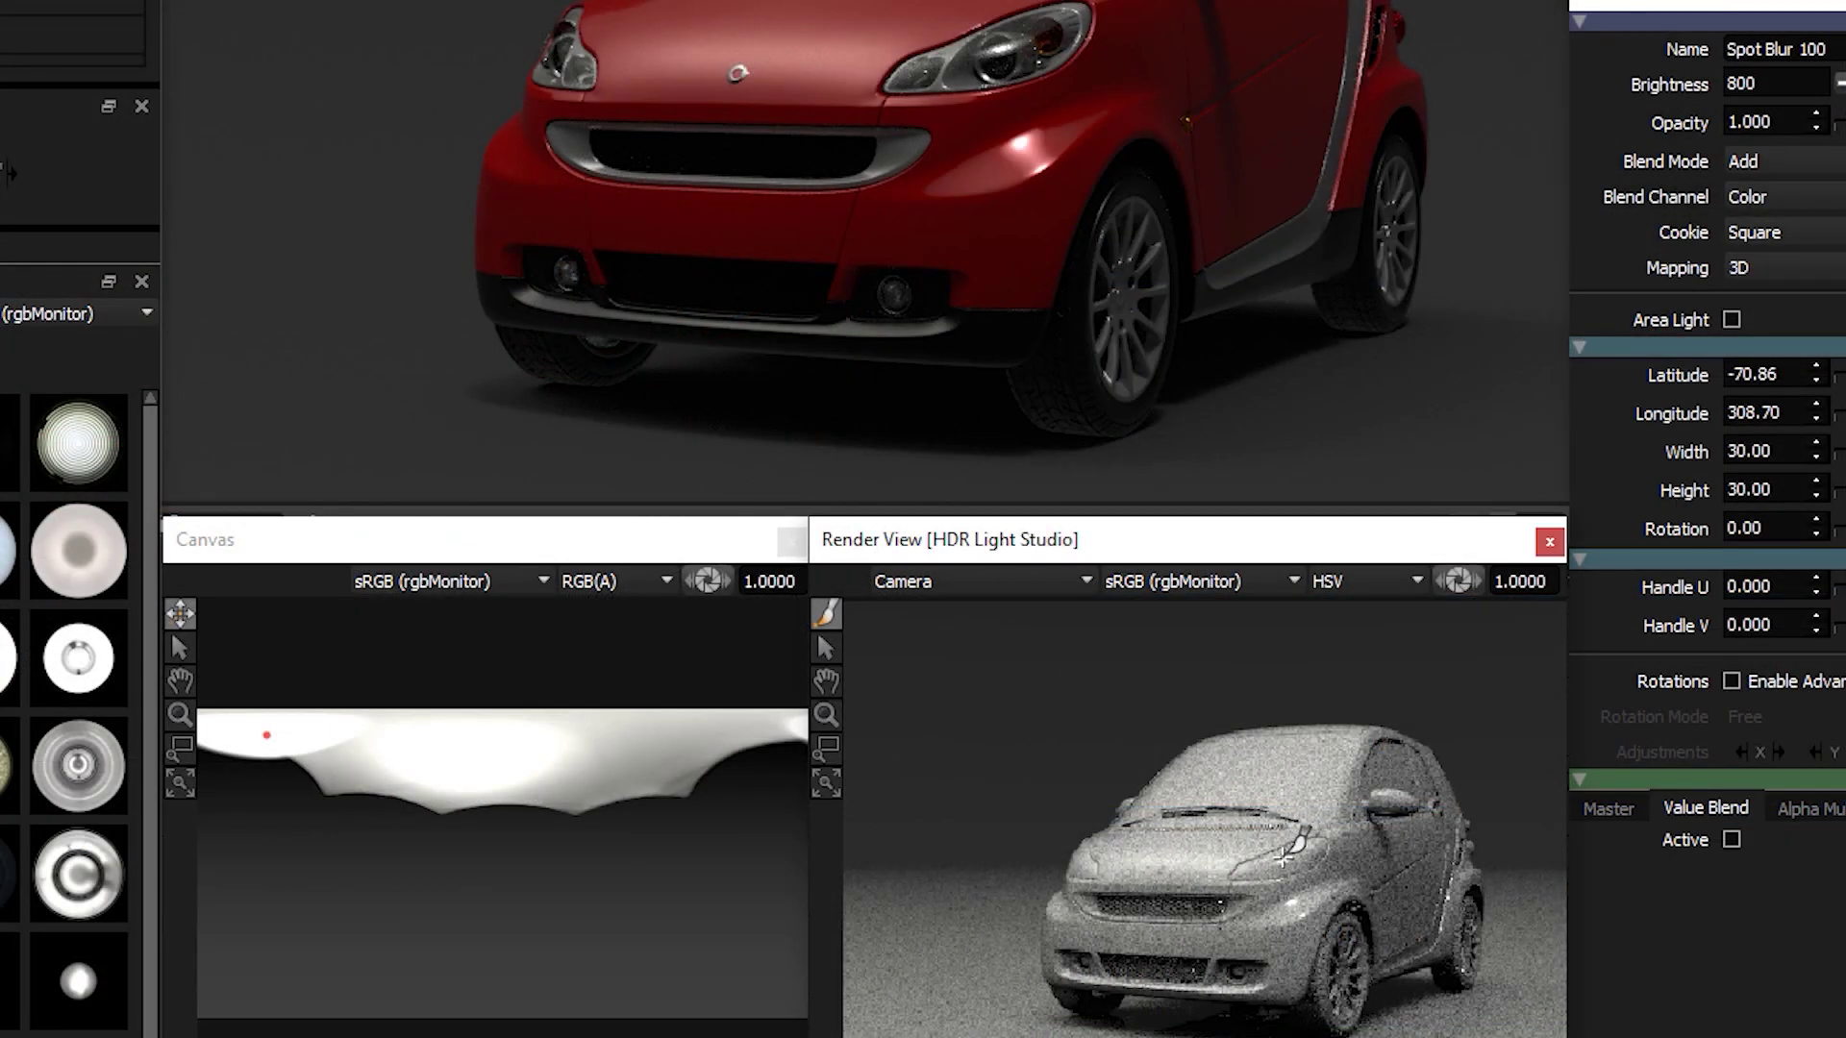
left_click_drag(1283, 858, 1280, 857)
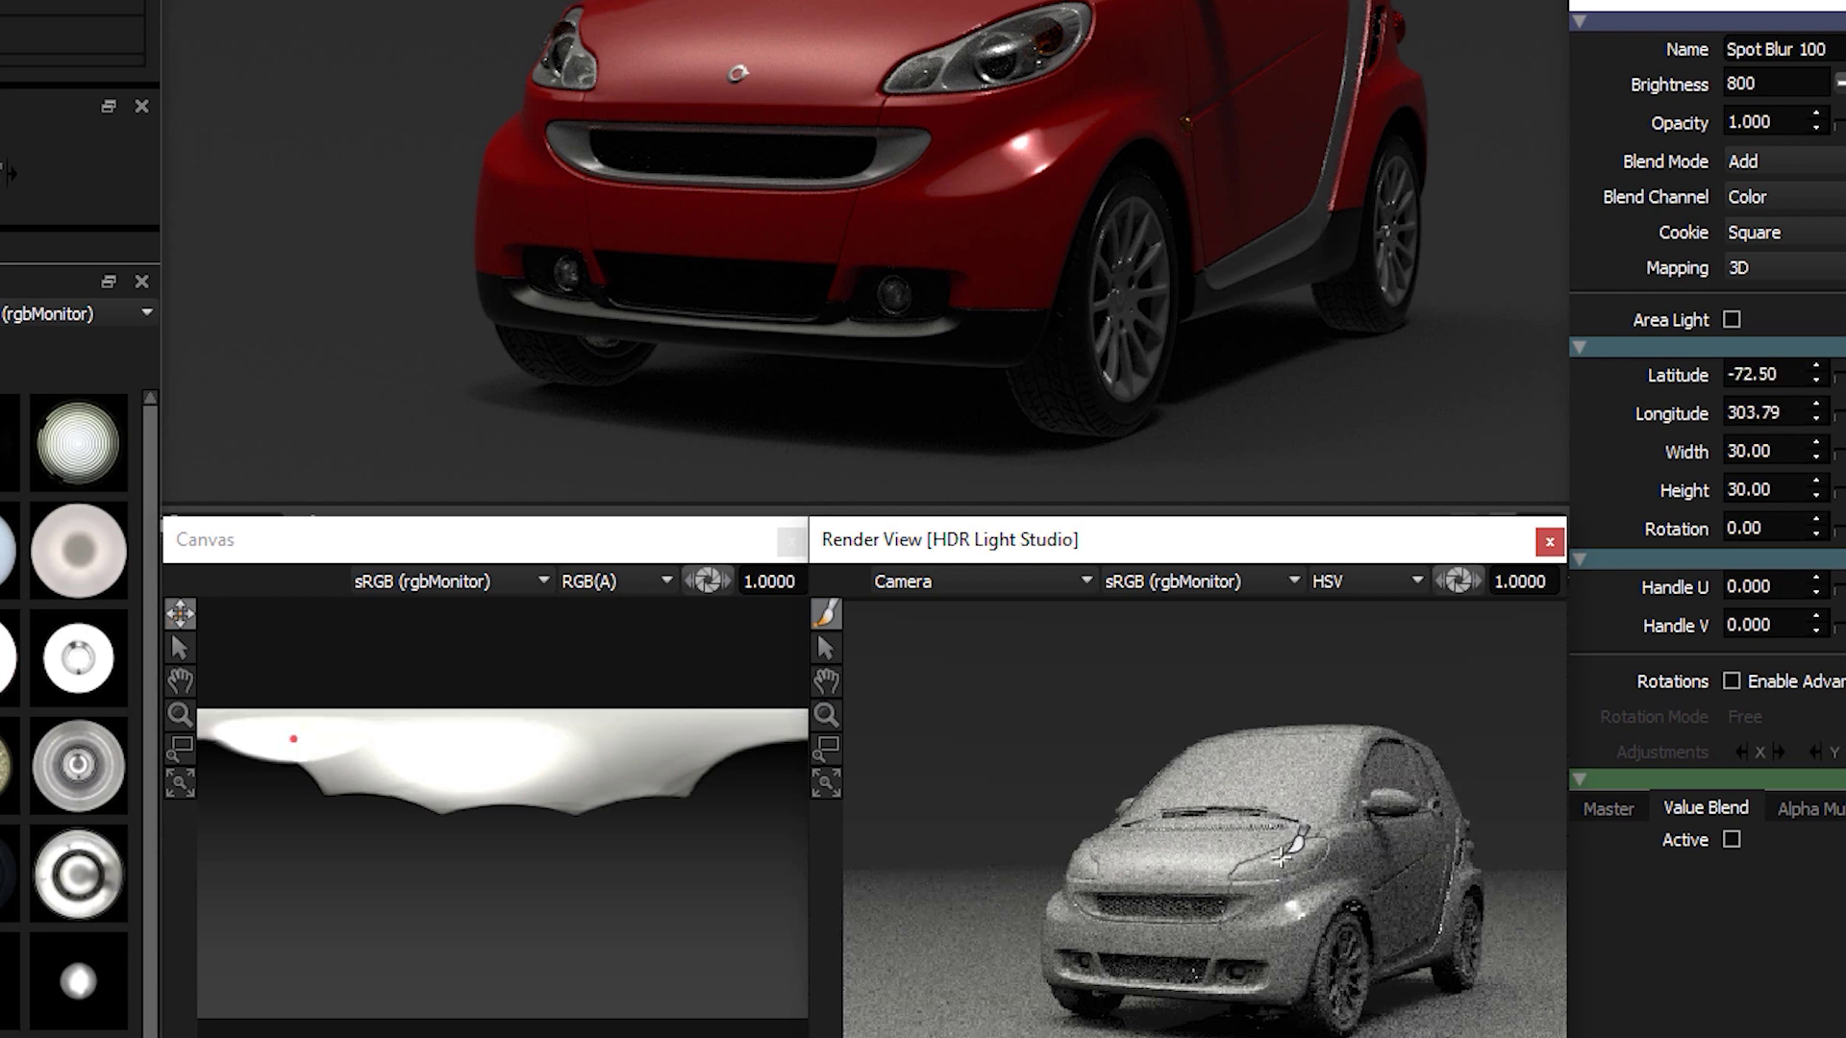
left_click(1281, 856)
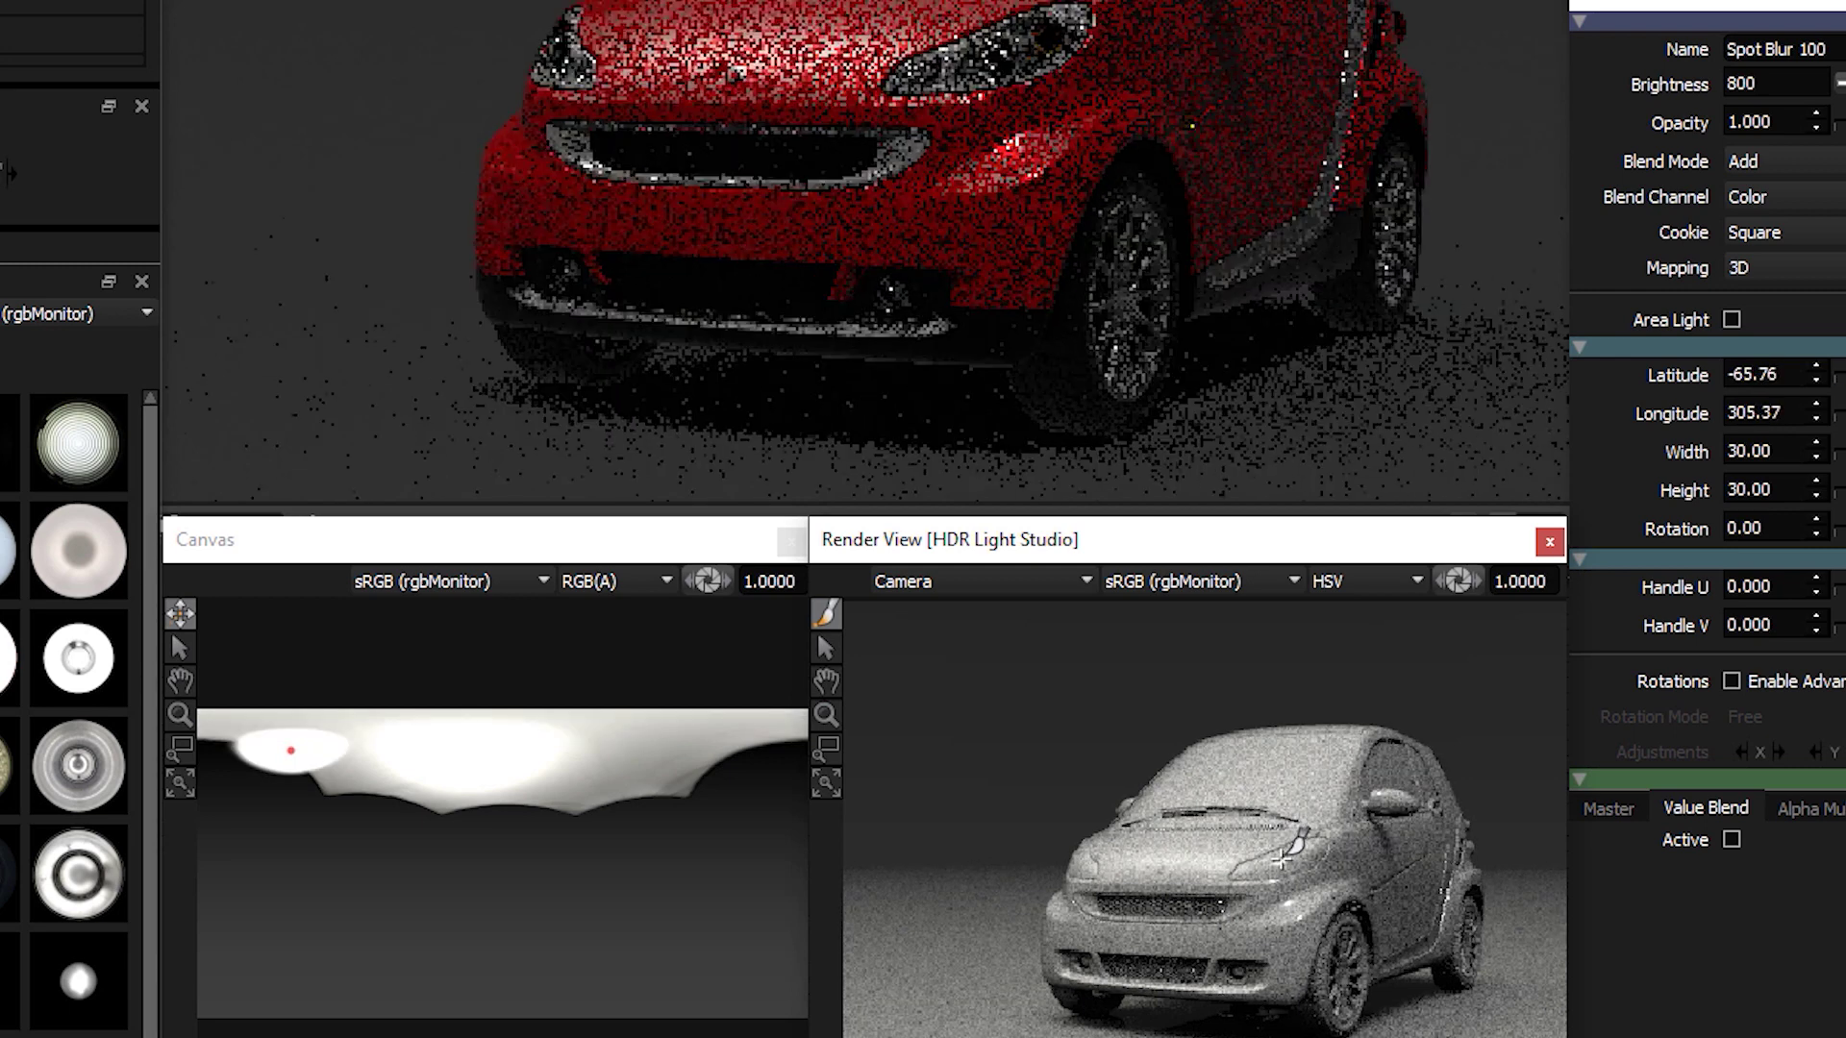
left_click_drag(1280, 858, 1281, 862)
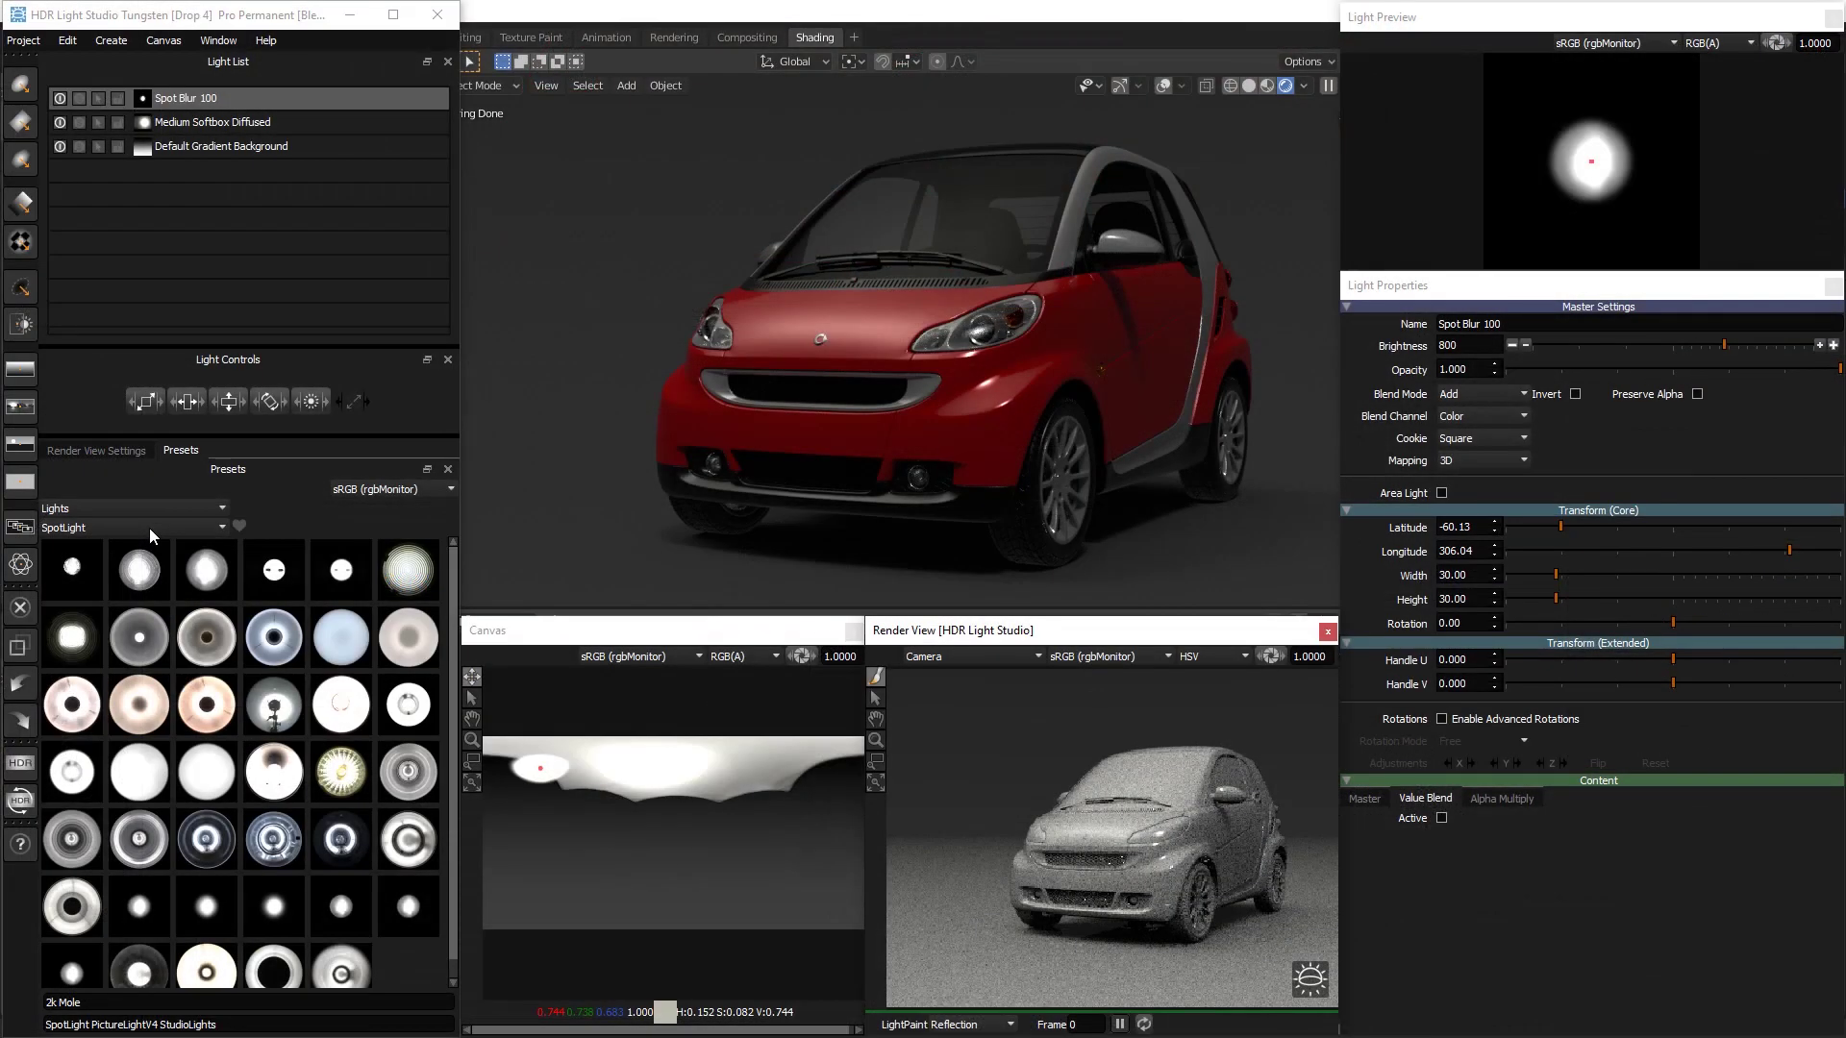
Add a Torch Light from the Synthetic presets, placing it at the car's far front corner
left_click(149, 528)
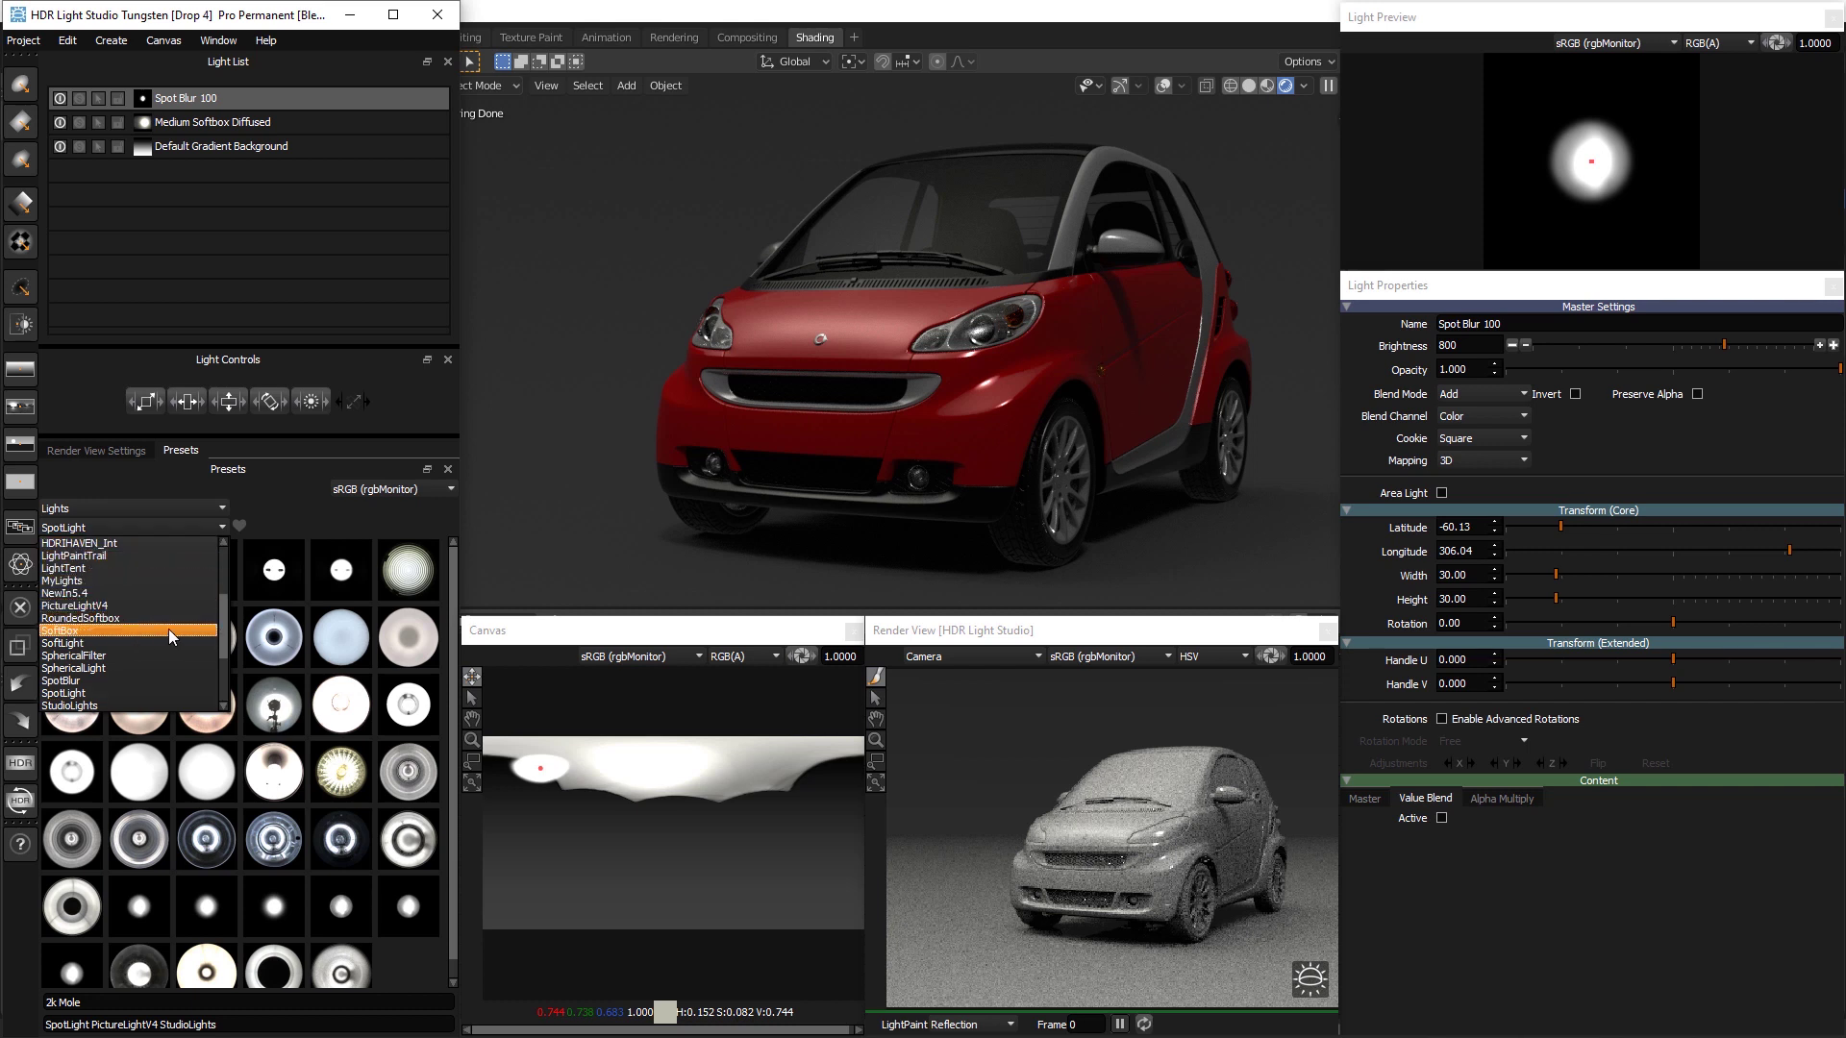
left_click_drag(225, 619, 221, 644)
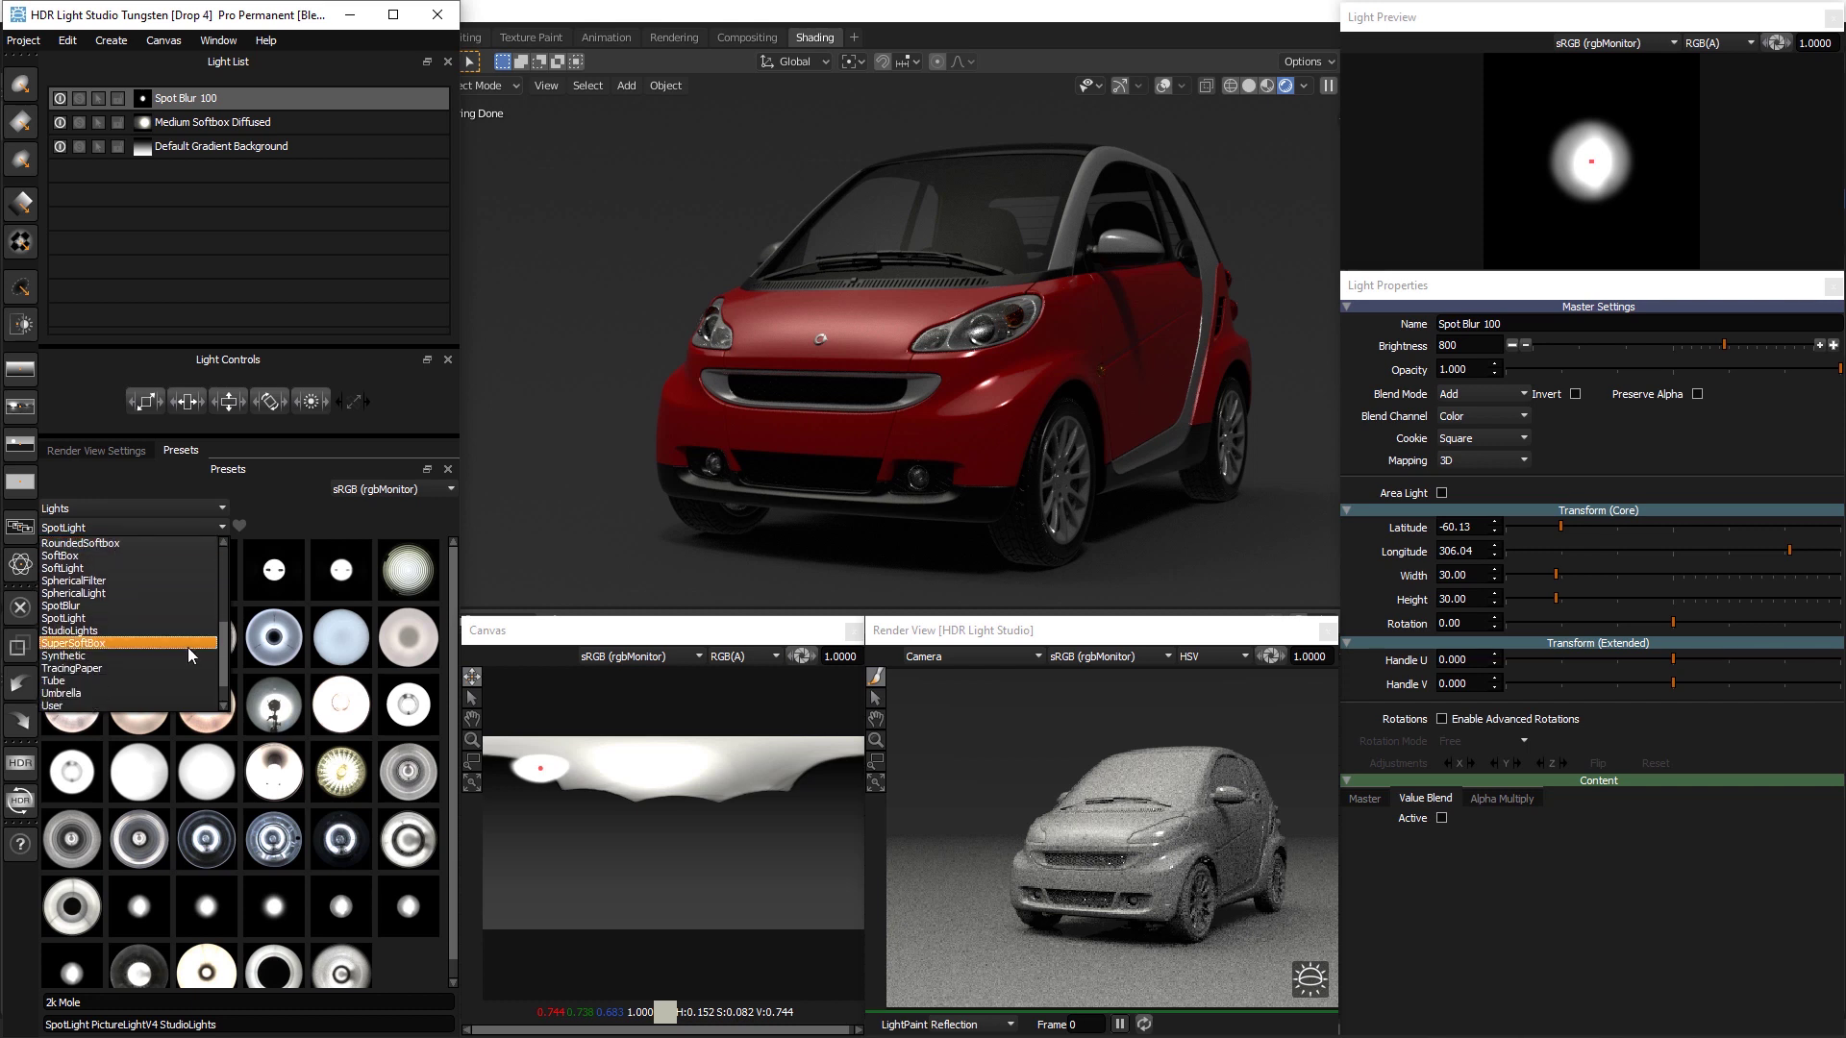
left_click(180, 655)
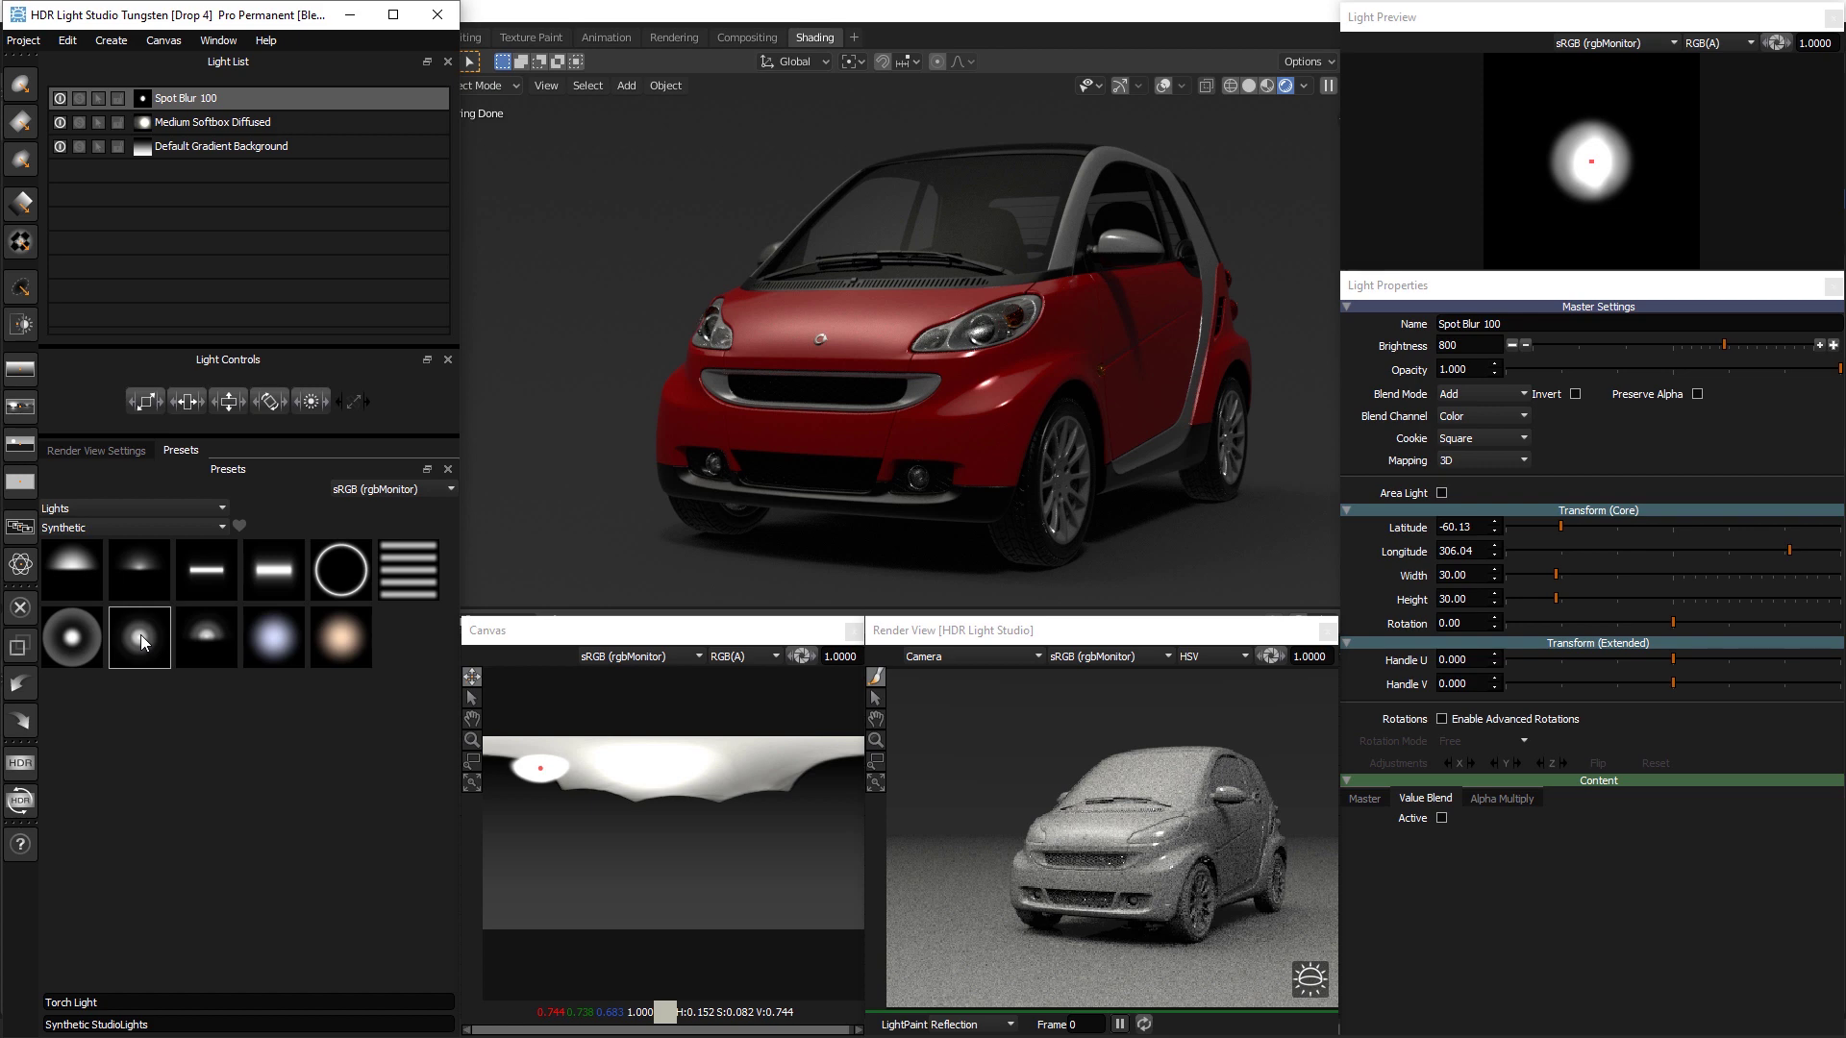
left_click_drag(140, 642, 1030, 873)
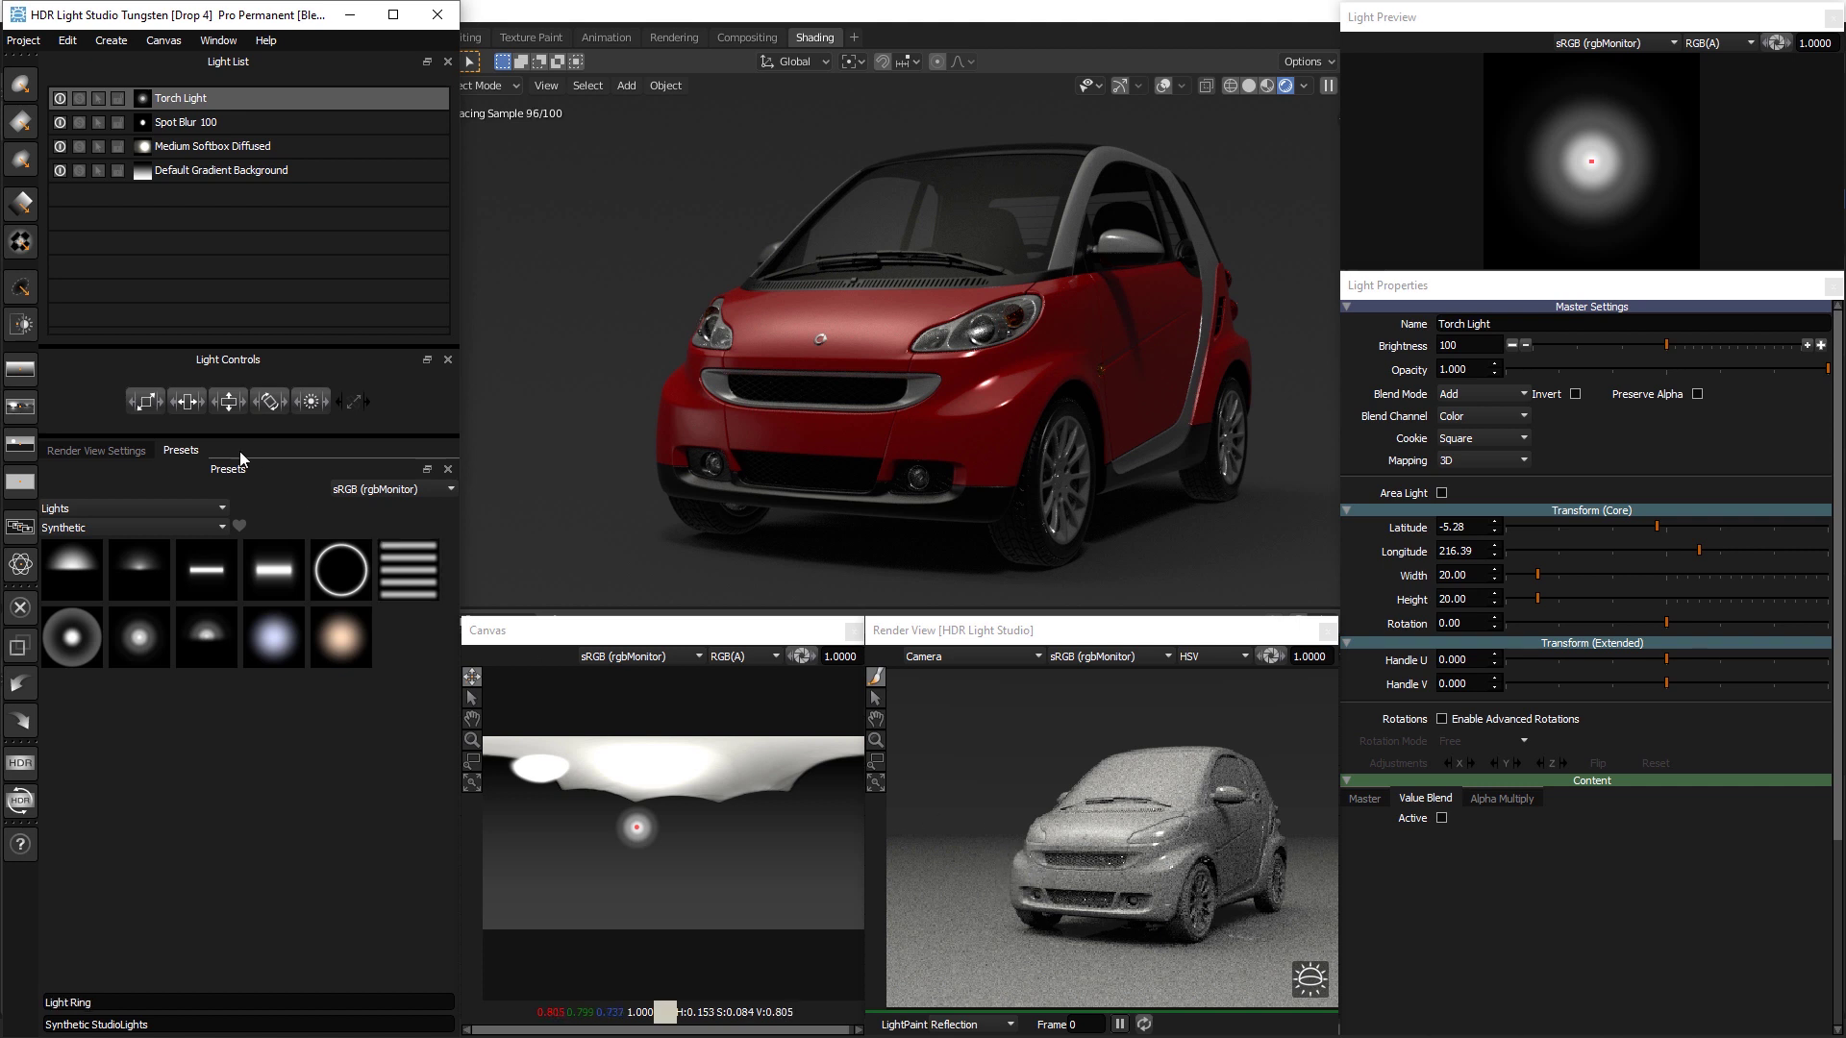
Enlarge the Torch Light to 35 by 35 with brightness 200, and fine-tune its position near the far headlight
left_click_drag(142, 402, 203, 402)
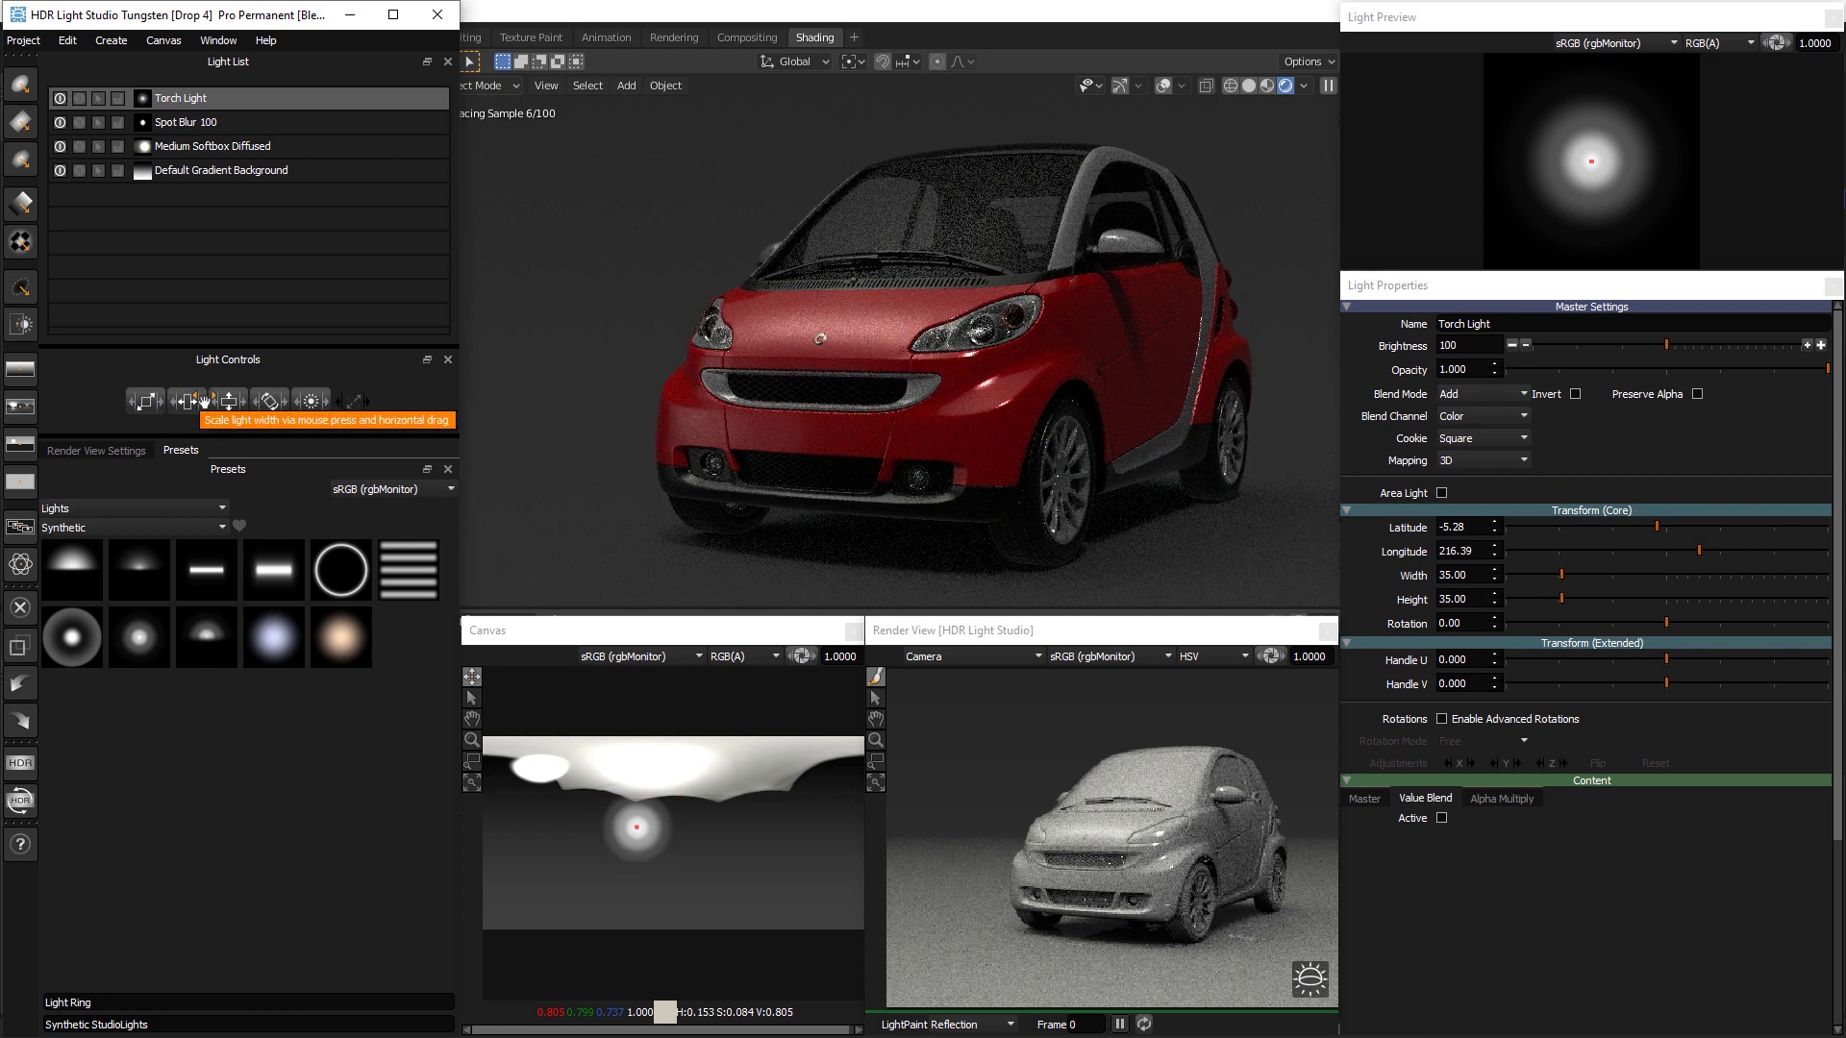
left_click(1821, 346)
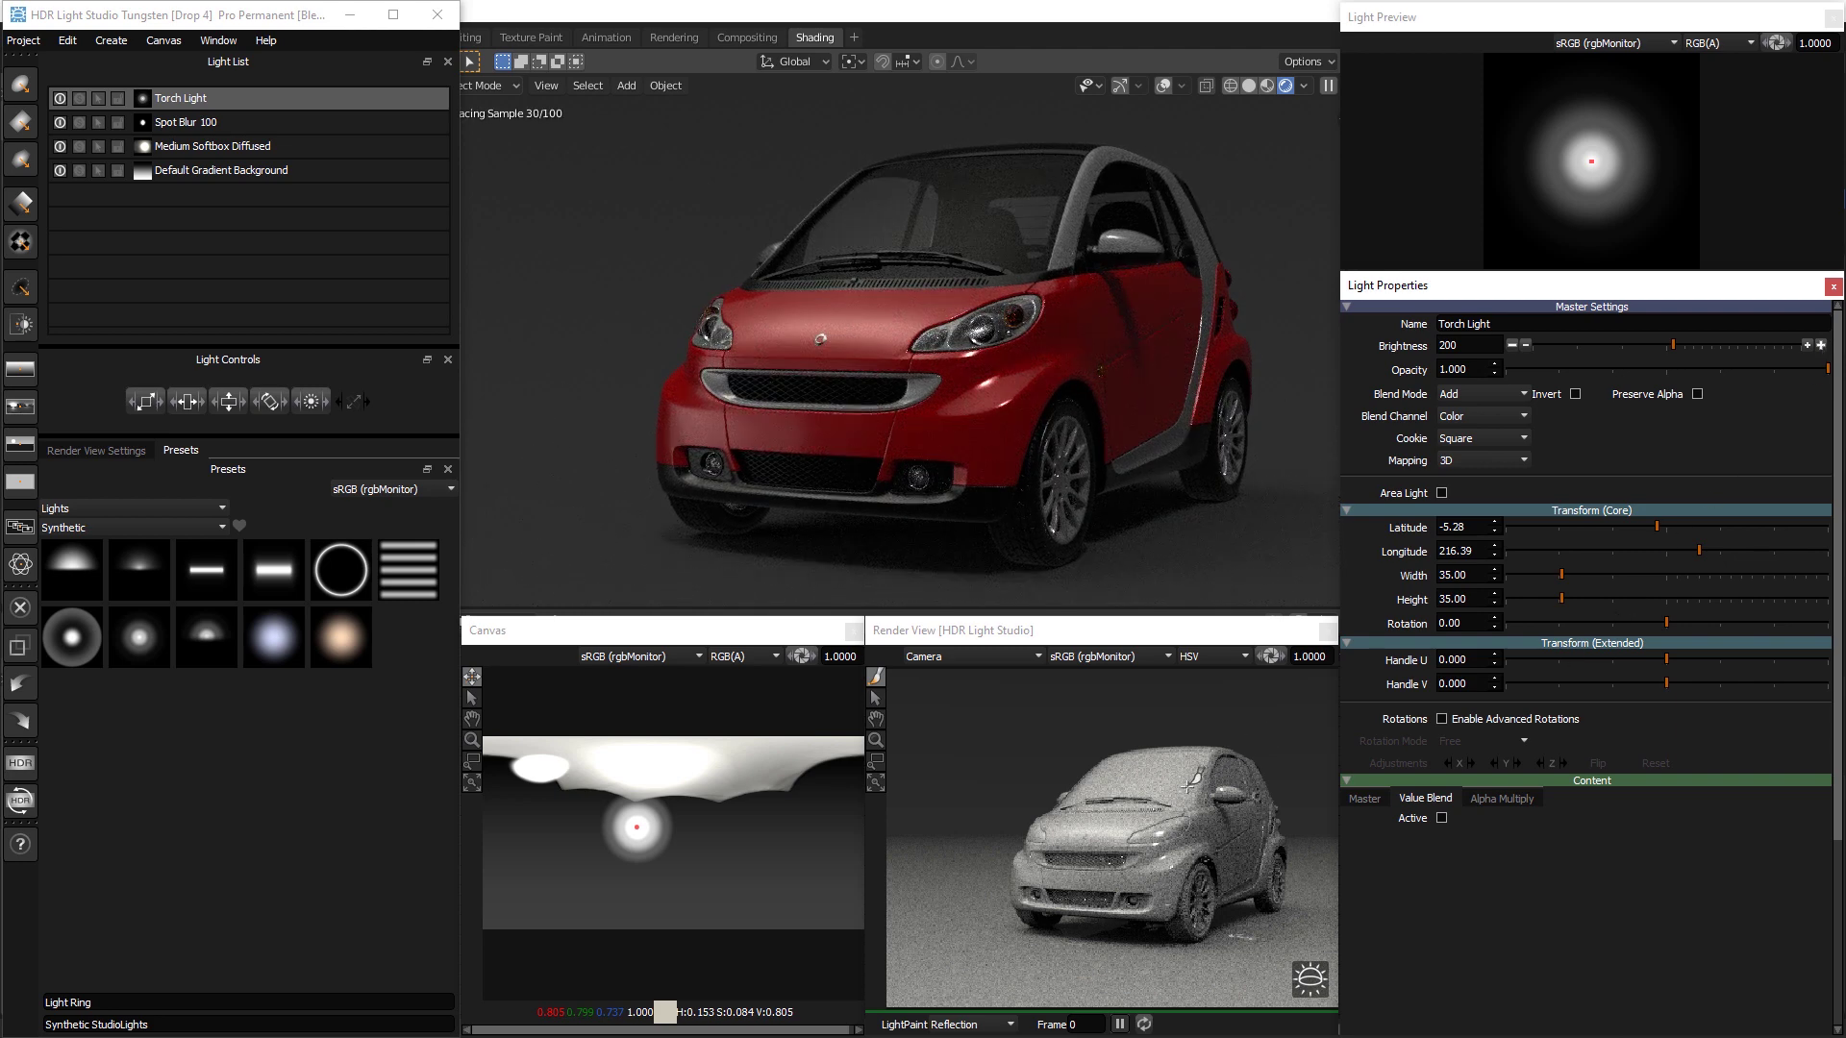
left_click(1026, 870)
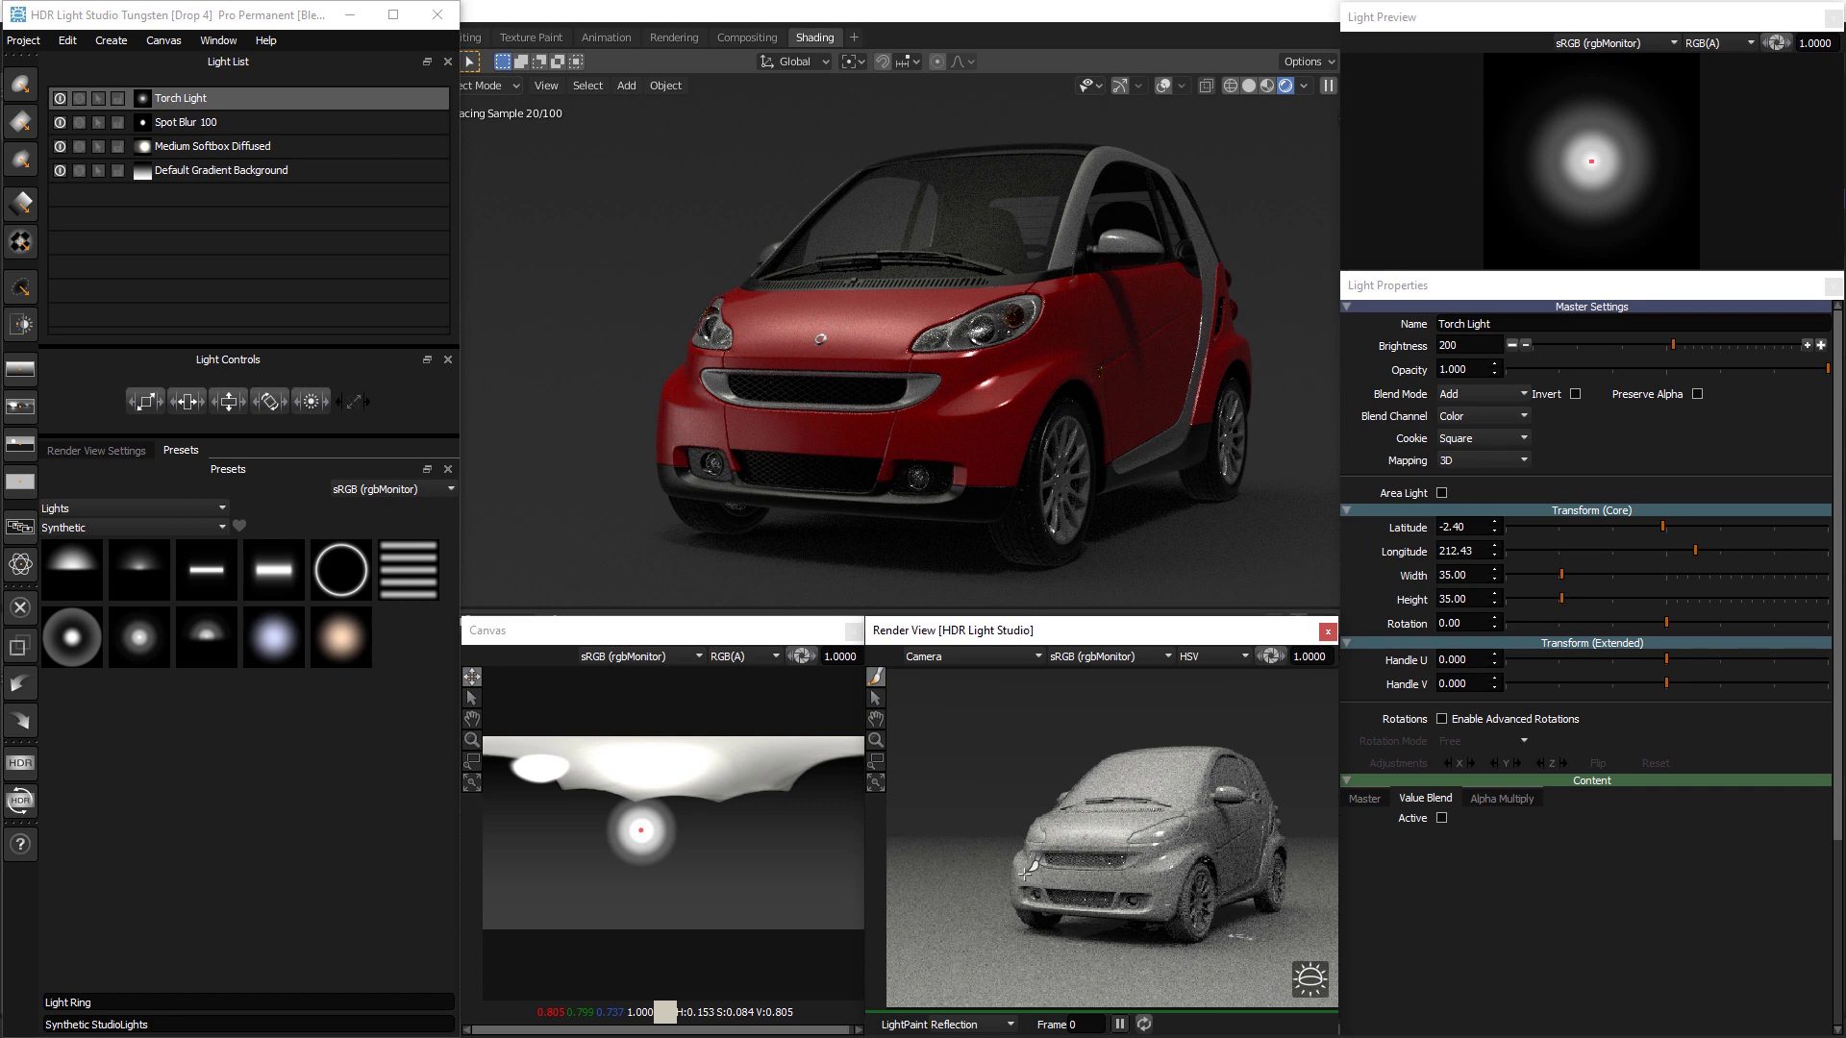
Add a Torch Light Half preset on the car's side, and scale it to 30 by 30
left_click_drag(211, 634, 1243, 843)
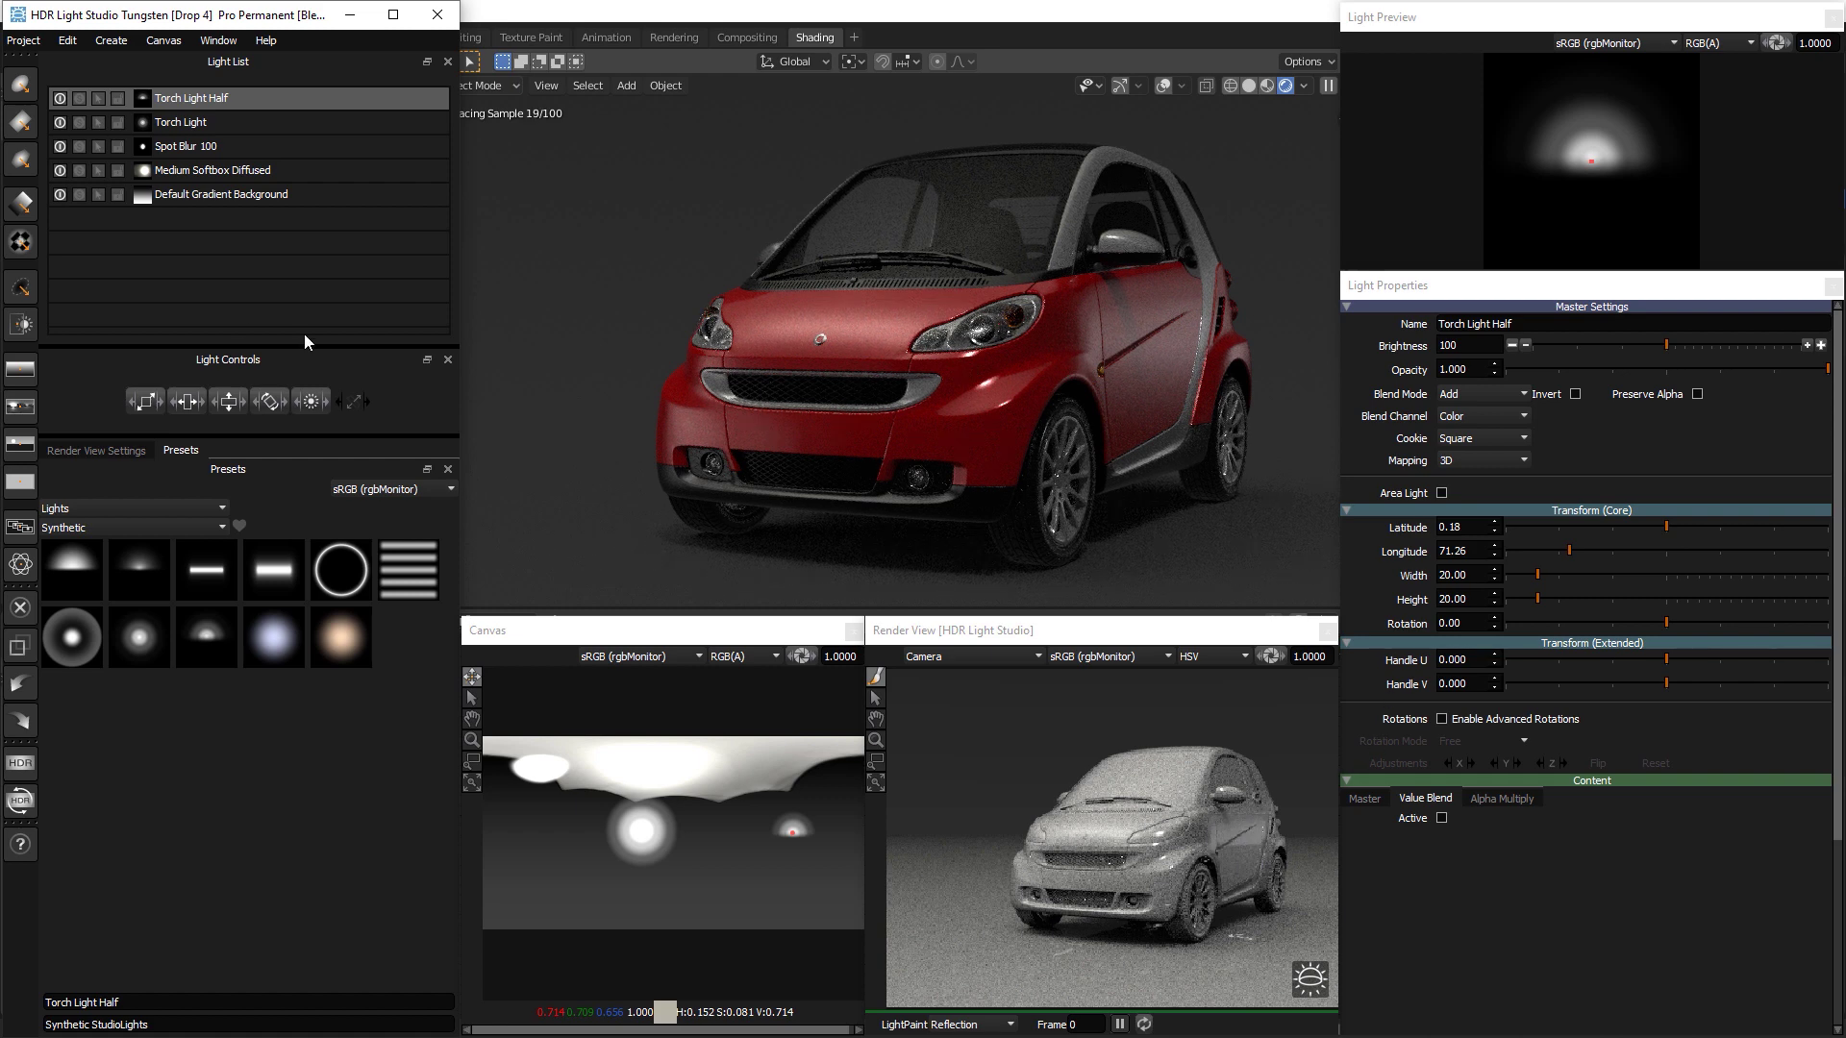
left_click_drag(140, 404, 176, 404)
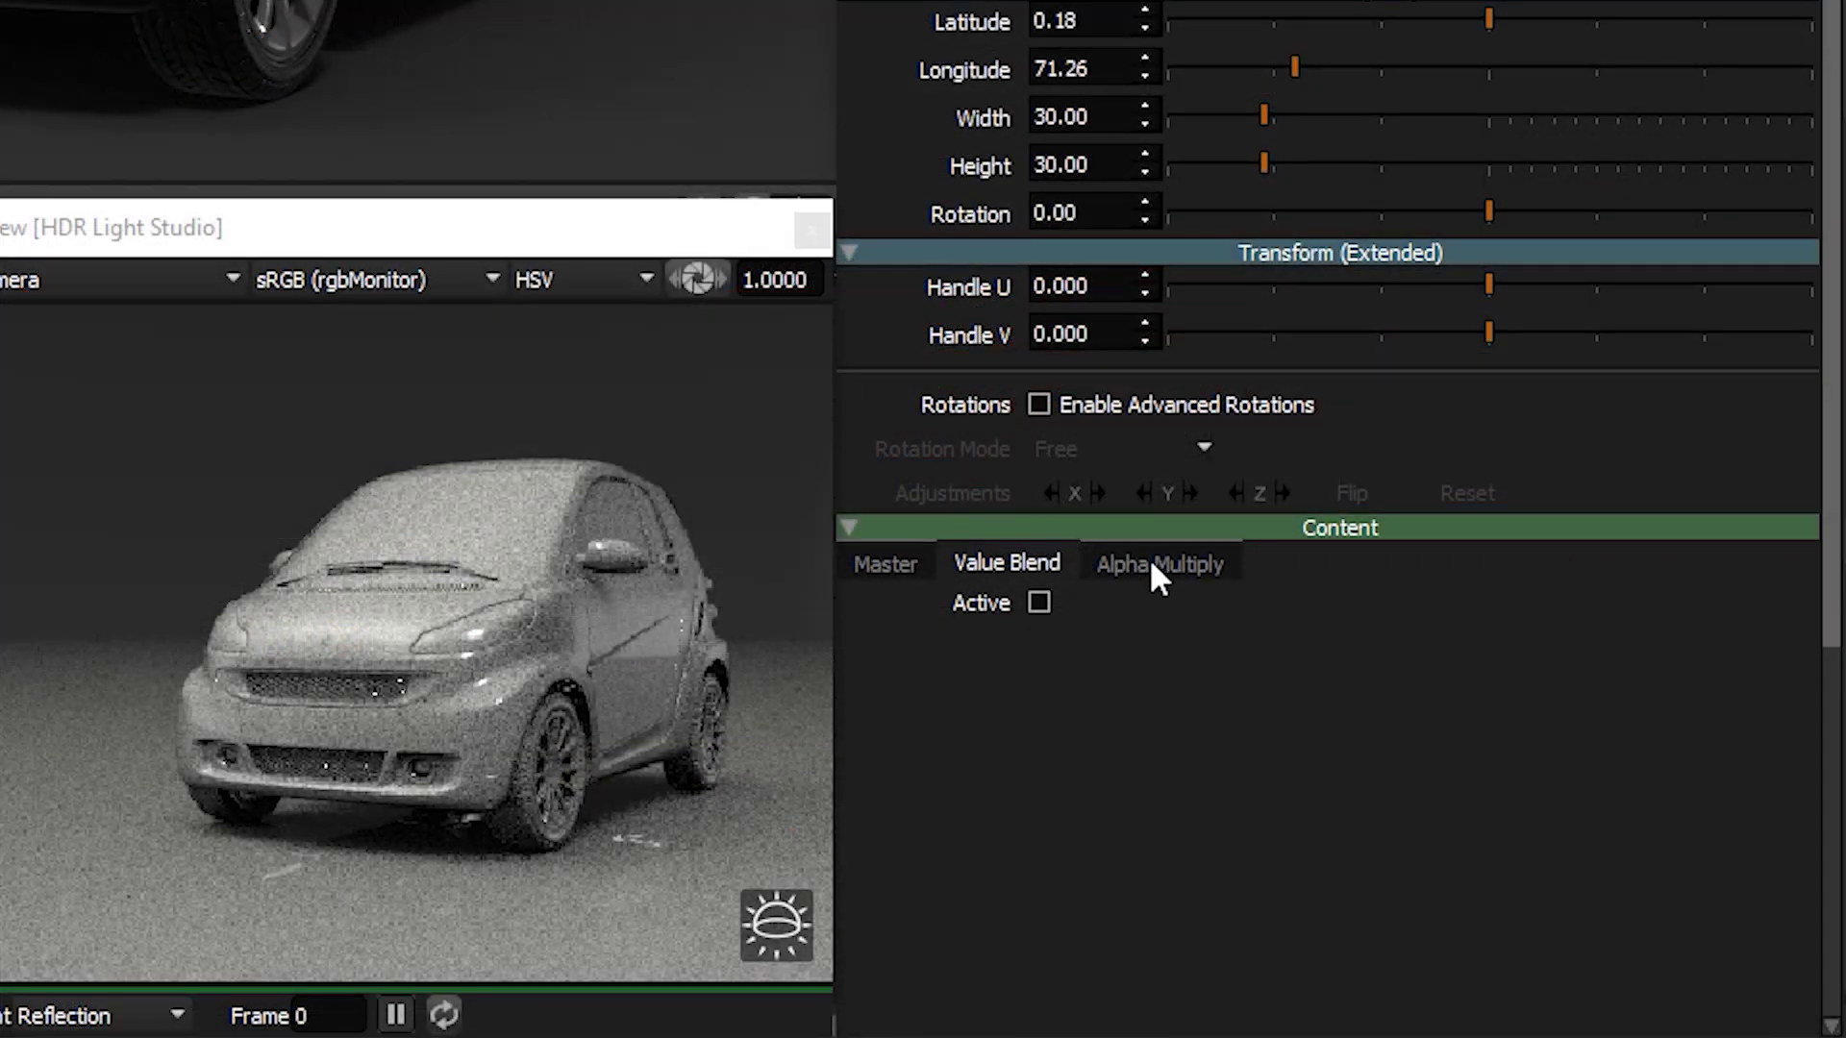
Soften the Torch Light Half's Alpha Multiply gradient by moving the alpha ramp pegs to 0.351 and 0.563
left_click(1158, 567)
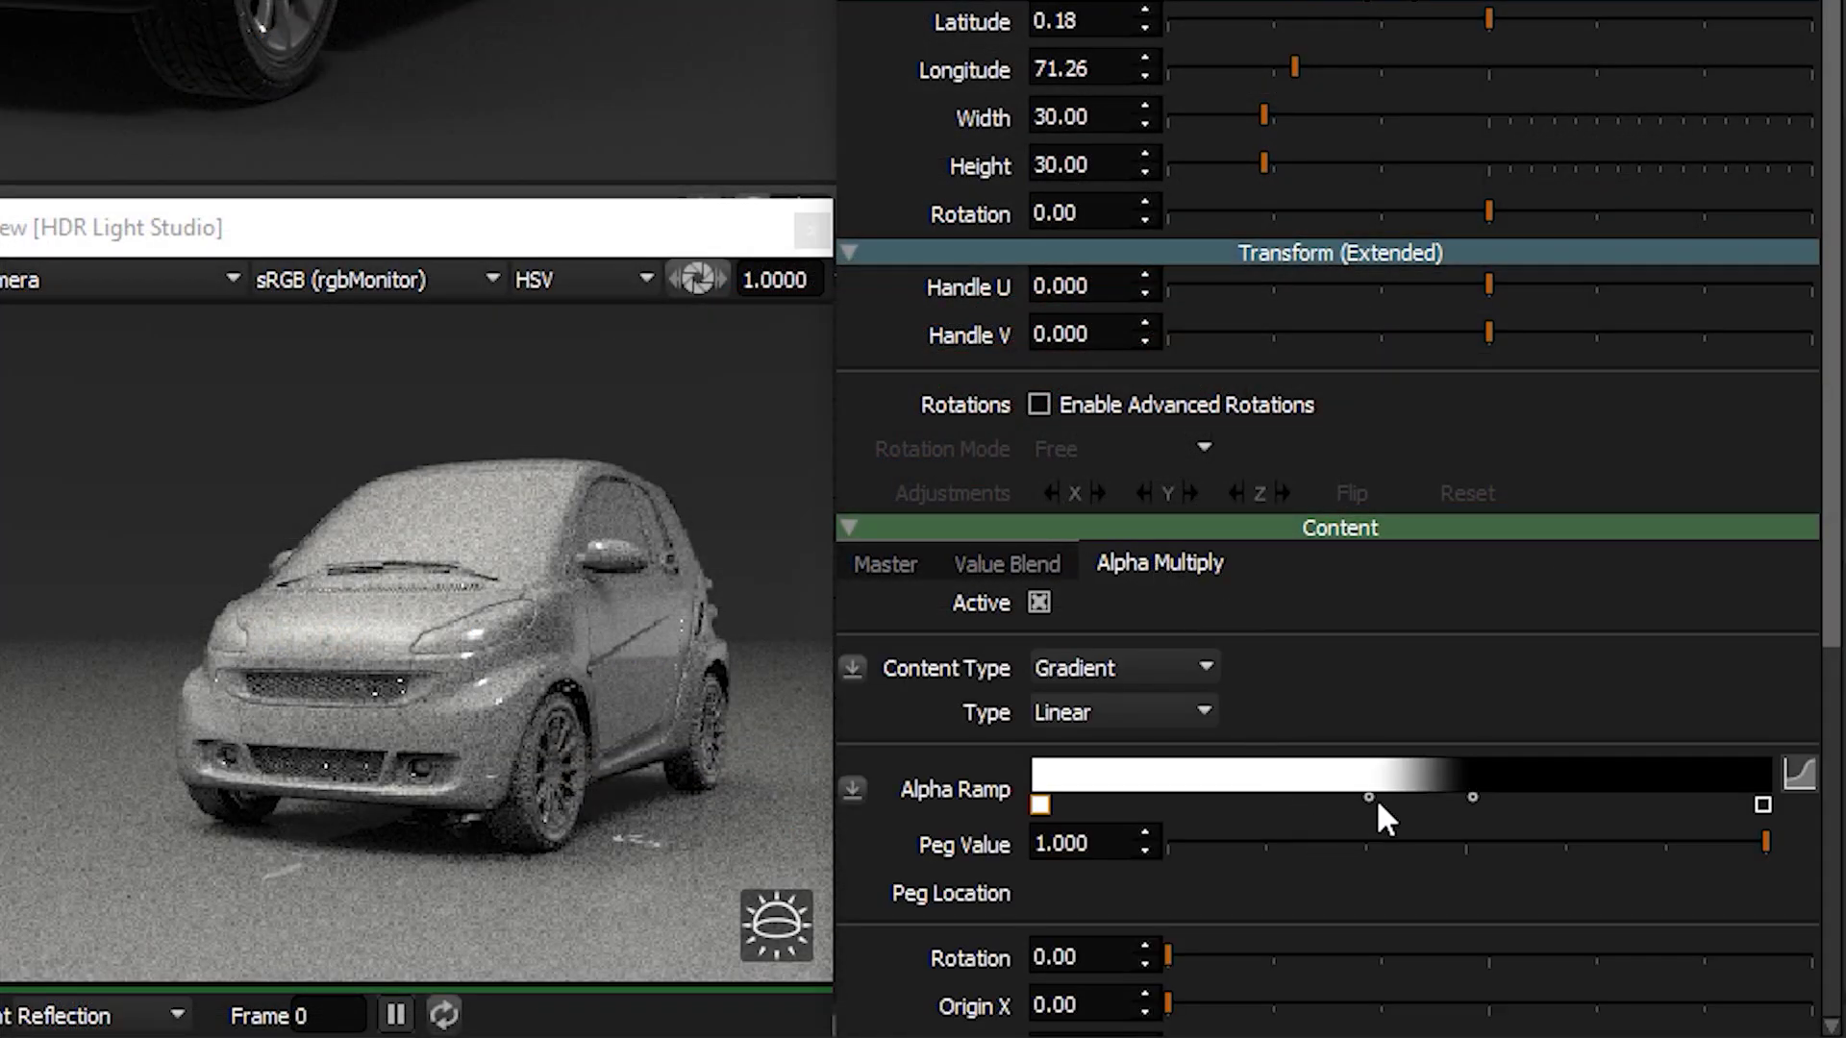
left_click_drag(1368, 797, 1293, 796)
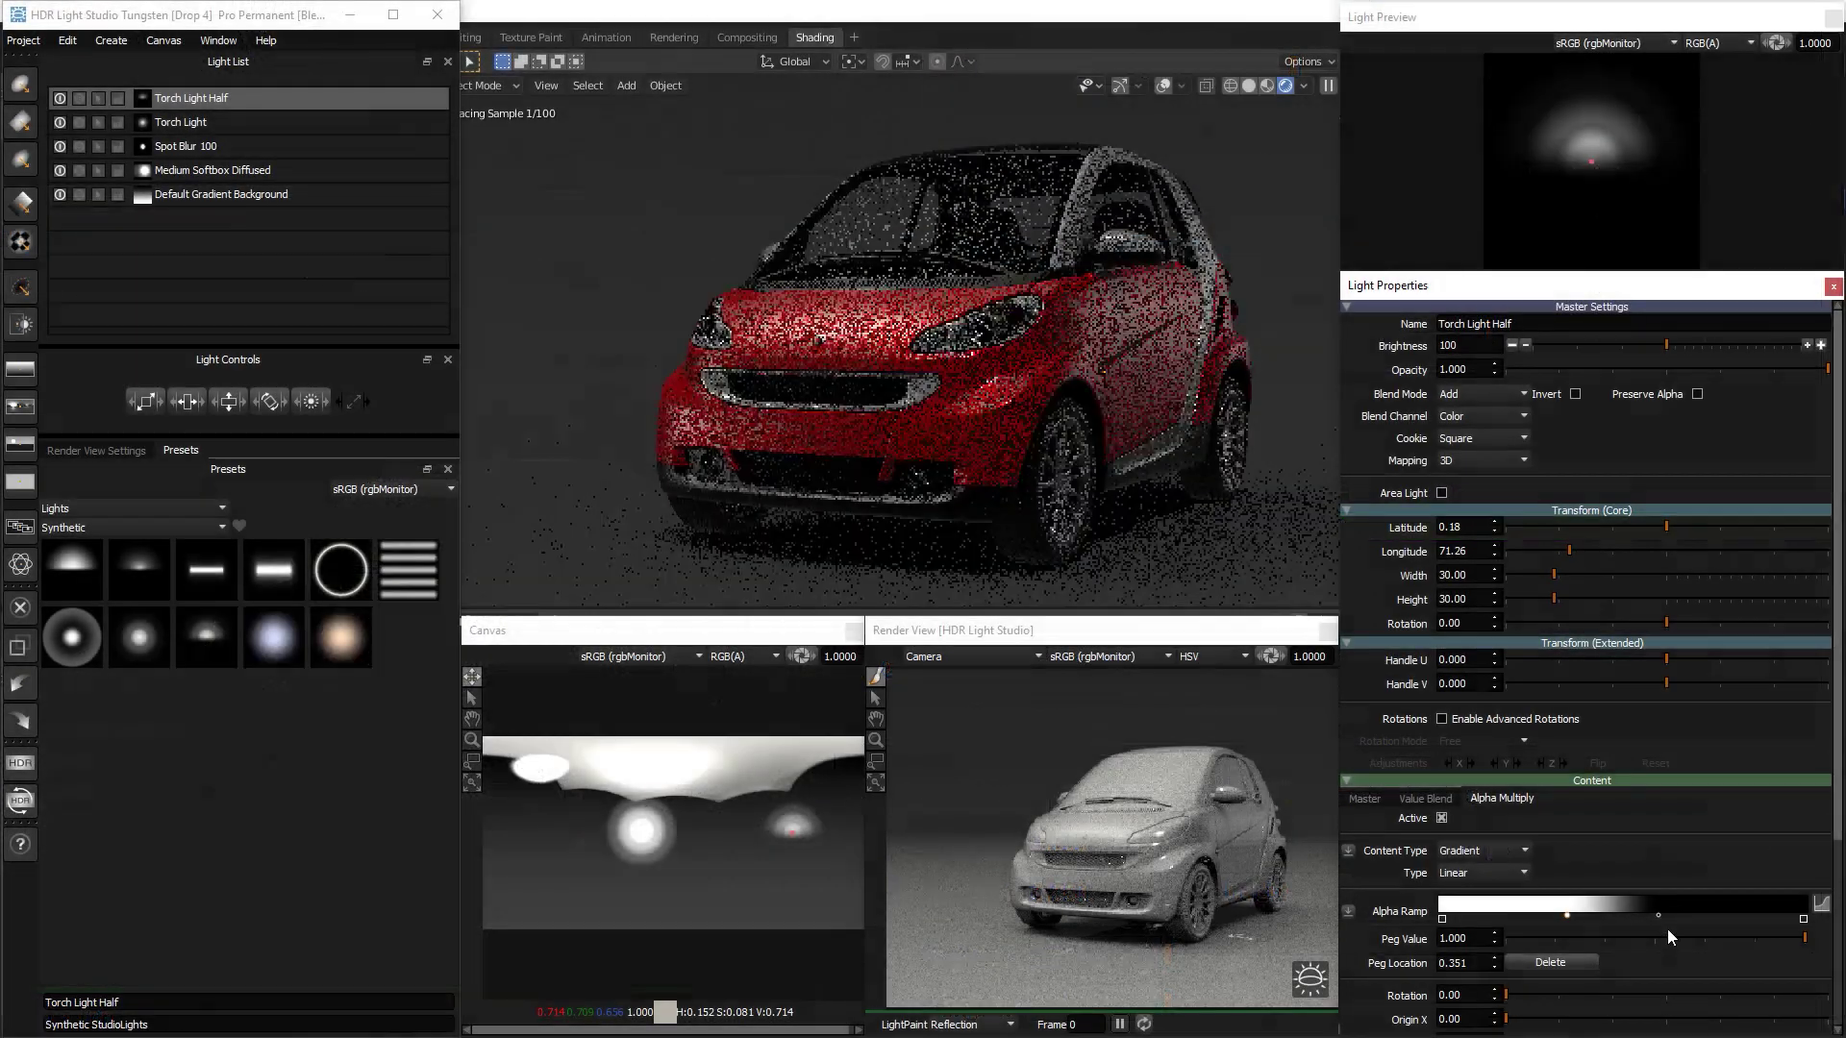
mouse_move(1657, 915)
left_mouse_down()
mouse_move(1622, 913)
mouse_move(1705, 914)
mouse_move(1646, 915)
left_mouse_up()
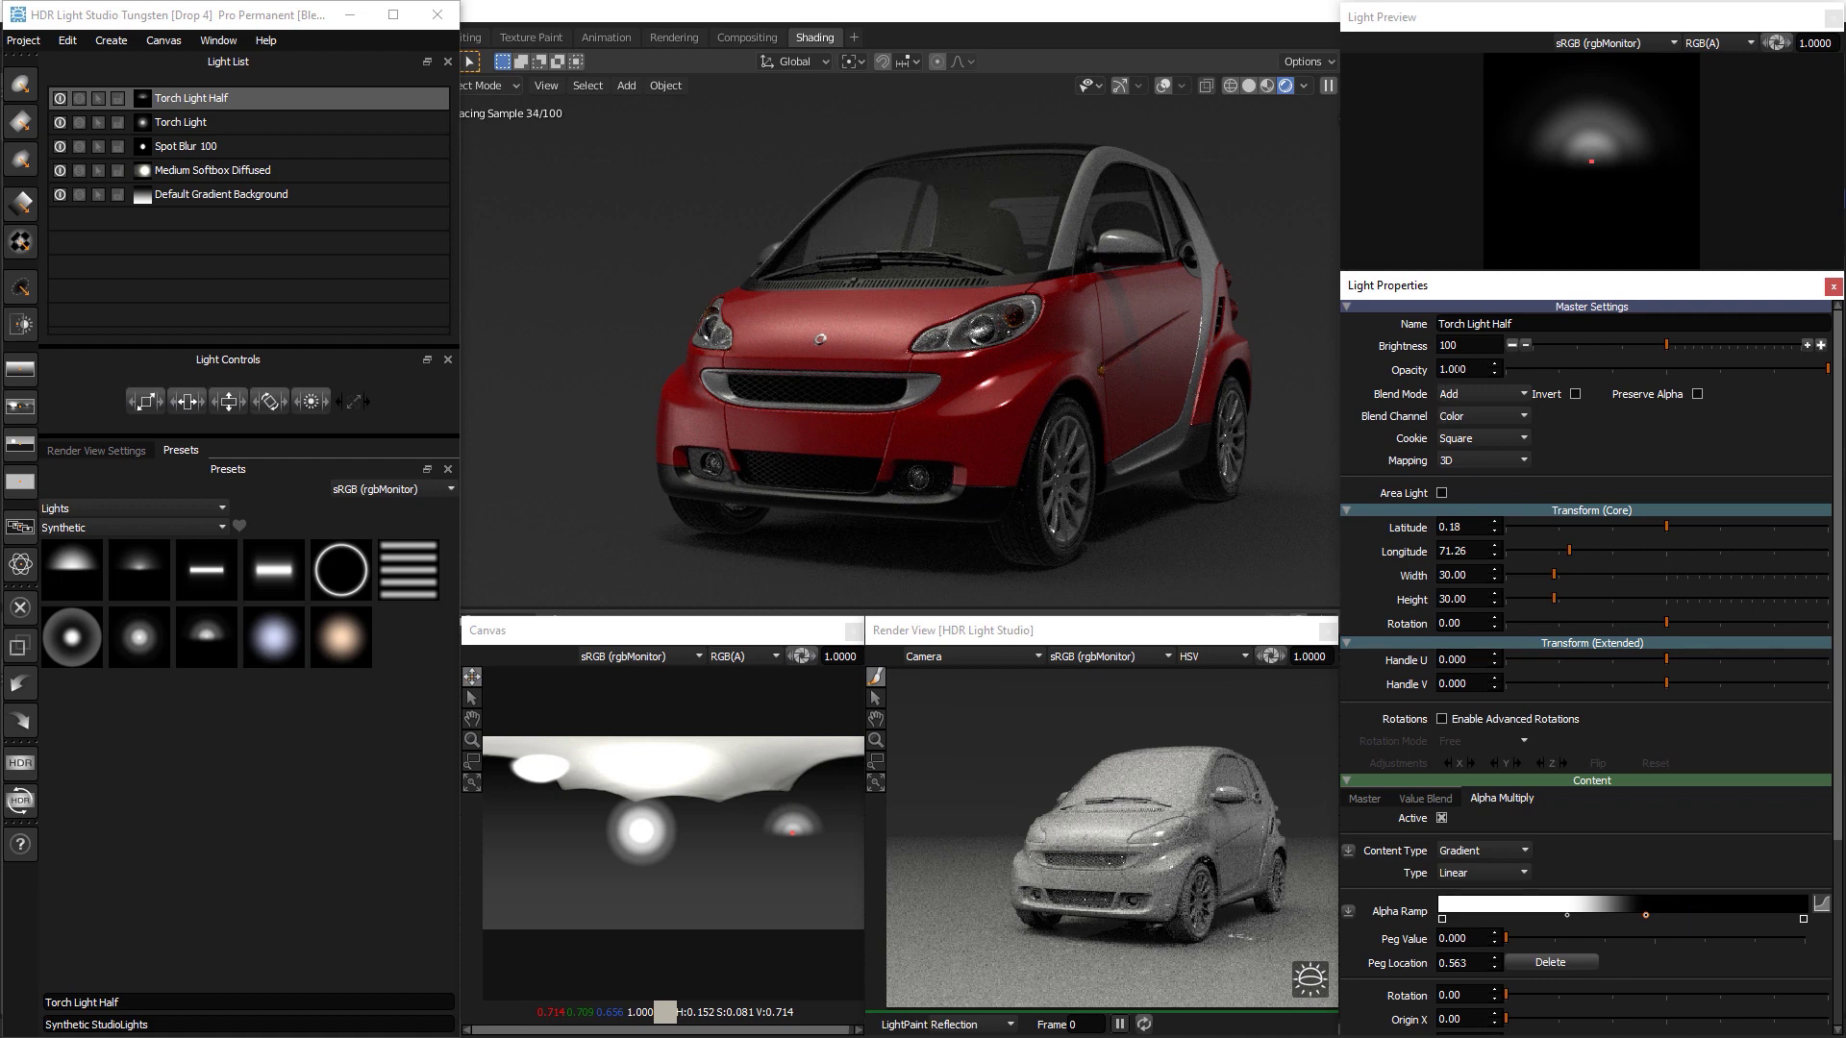
Set the Torch Light Half's brightness to 150
double_click(1450, 345)
type("150")
key("Return")
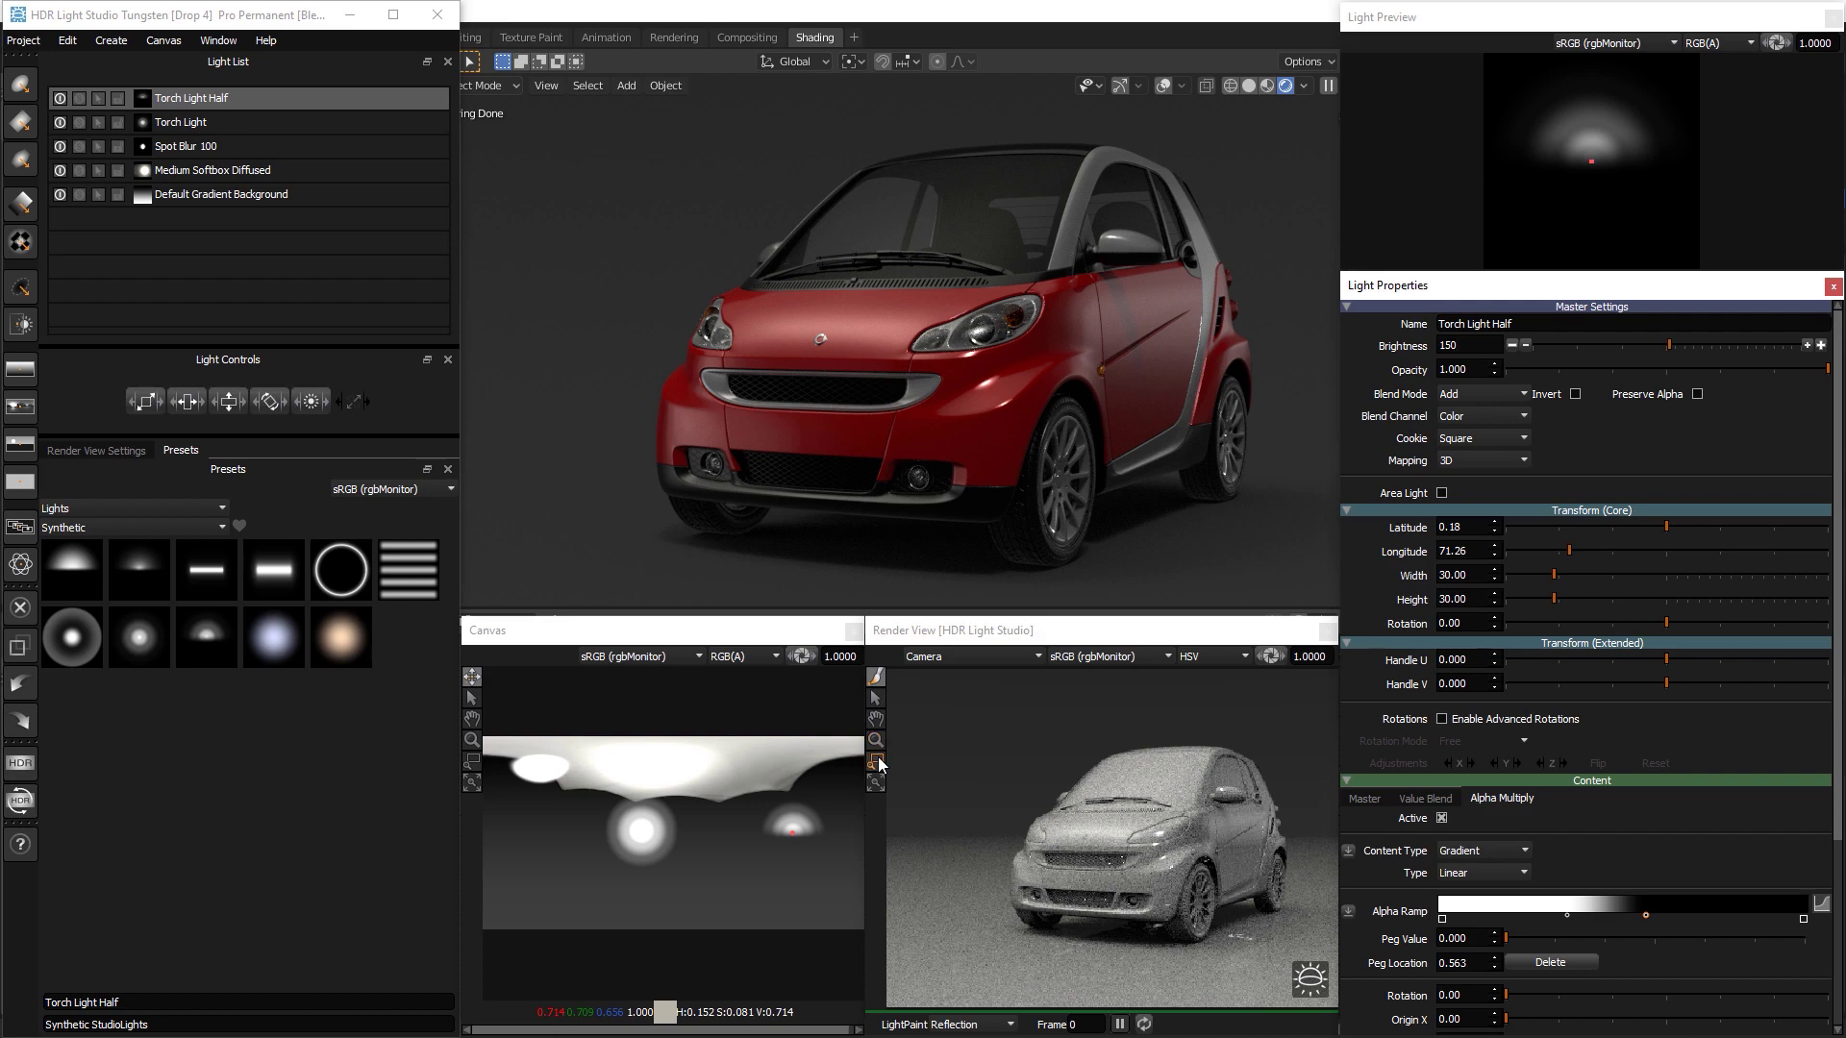
Add a Kino 1 light from the Synthetic presets at the far end of the car's upper grille in the render view
left_click(876, 740)
left_click_drag(976, 819, 1127, 930)
left_click(874, 719)
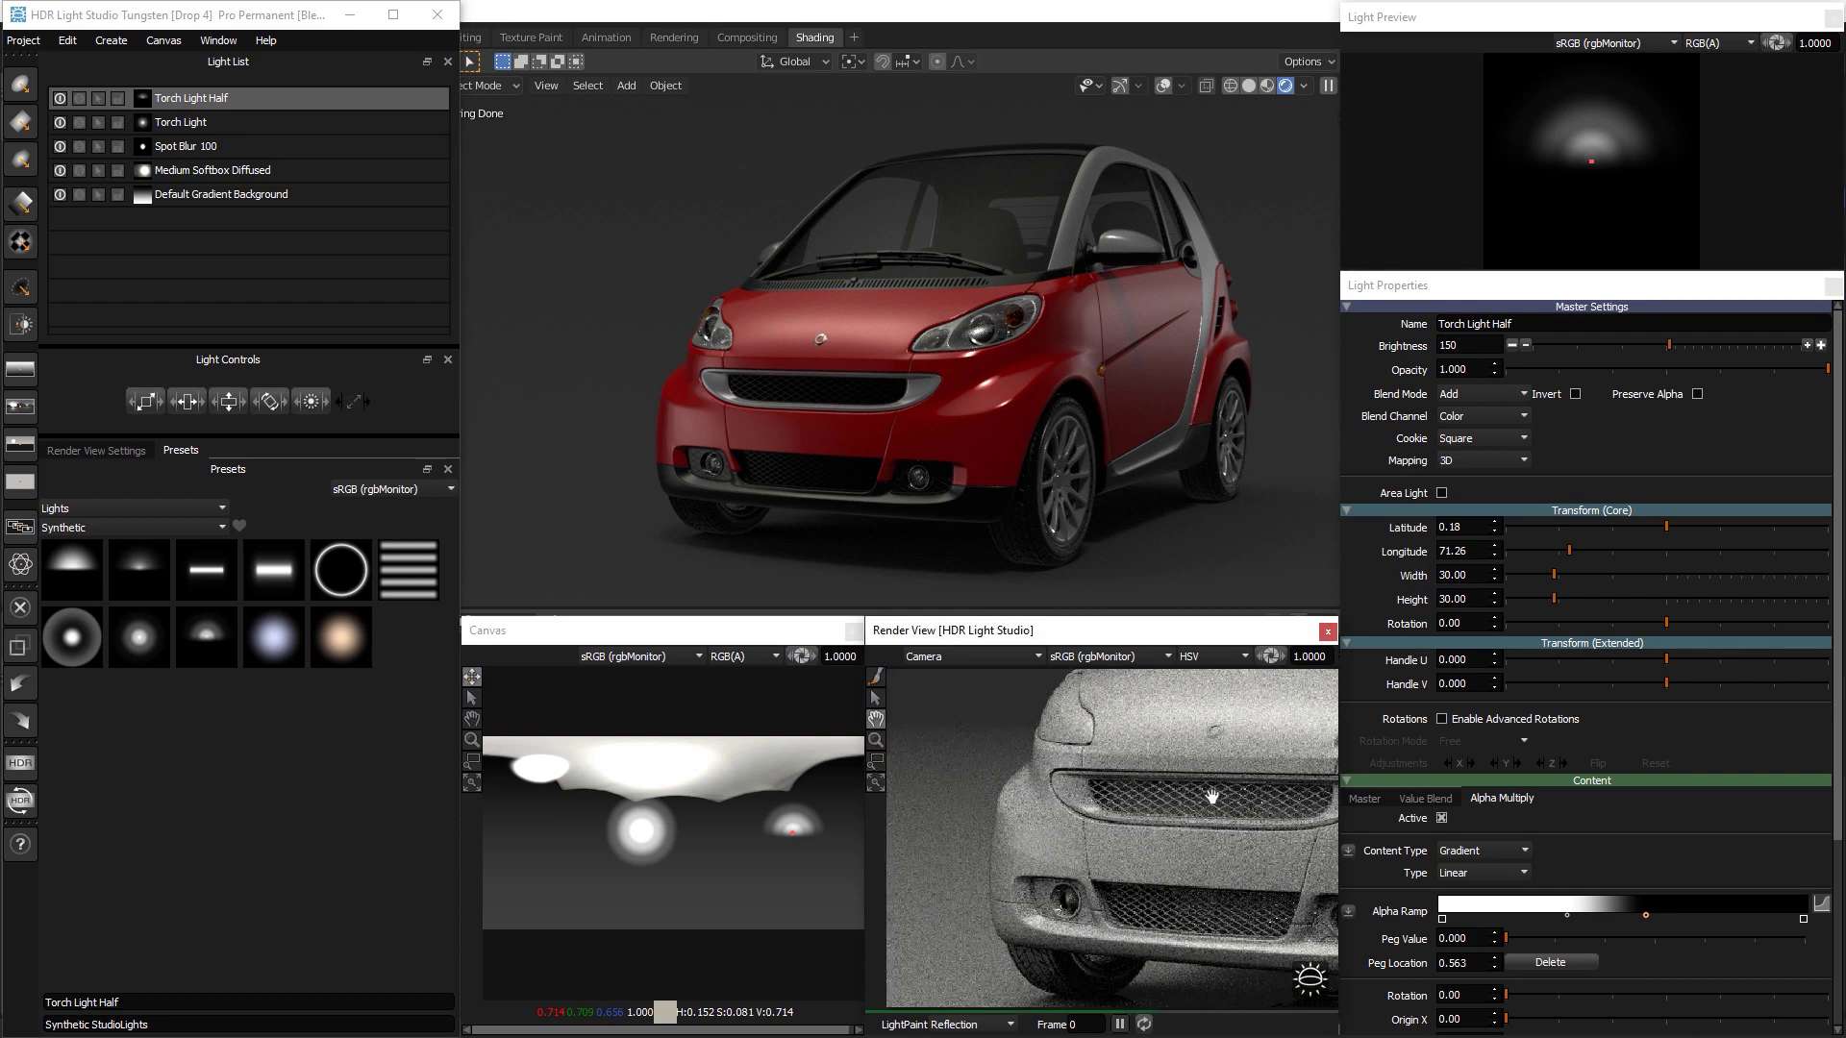
left_click_drag(1213, 798, 1128, 829)
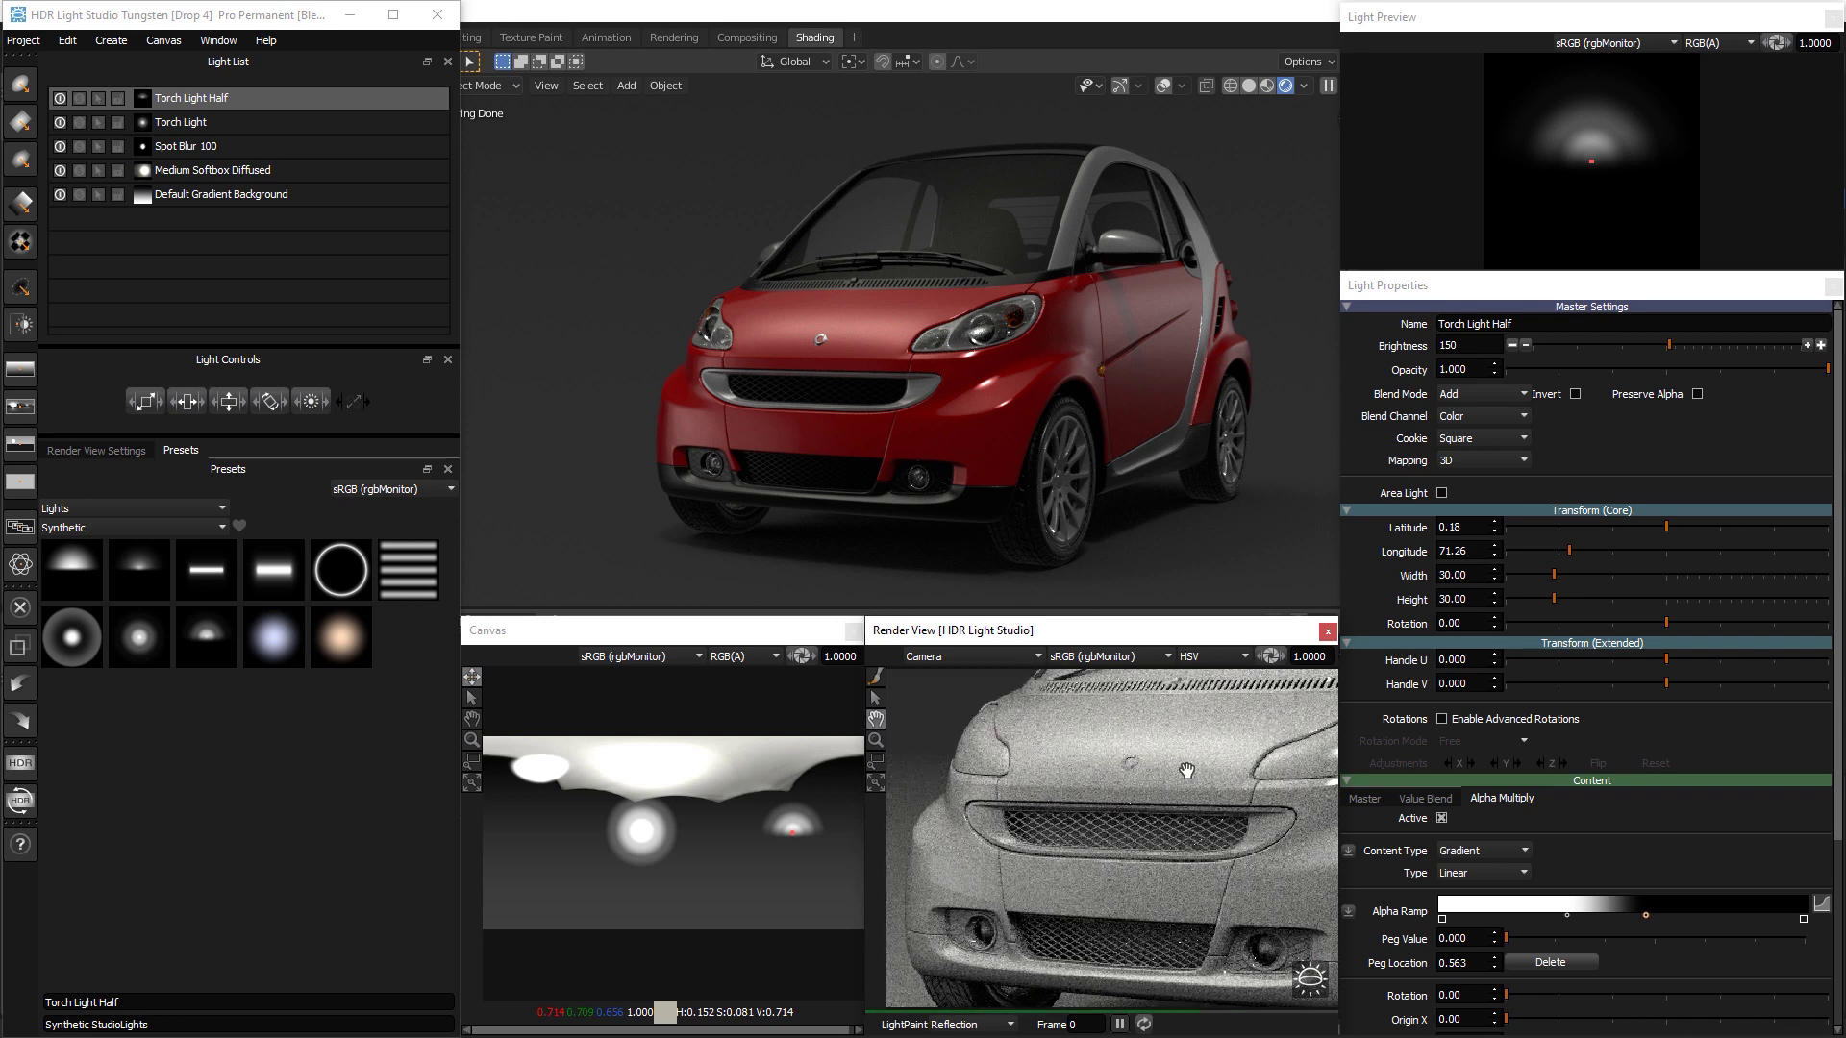
left_click(875, 679)
left_click_drag(205, 573, 532, 684)
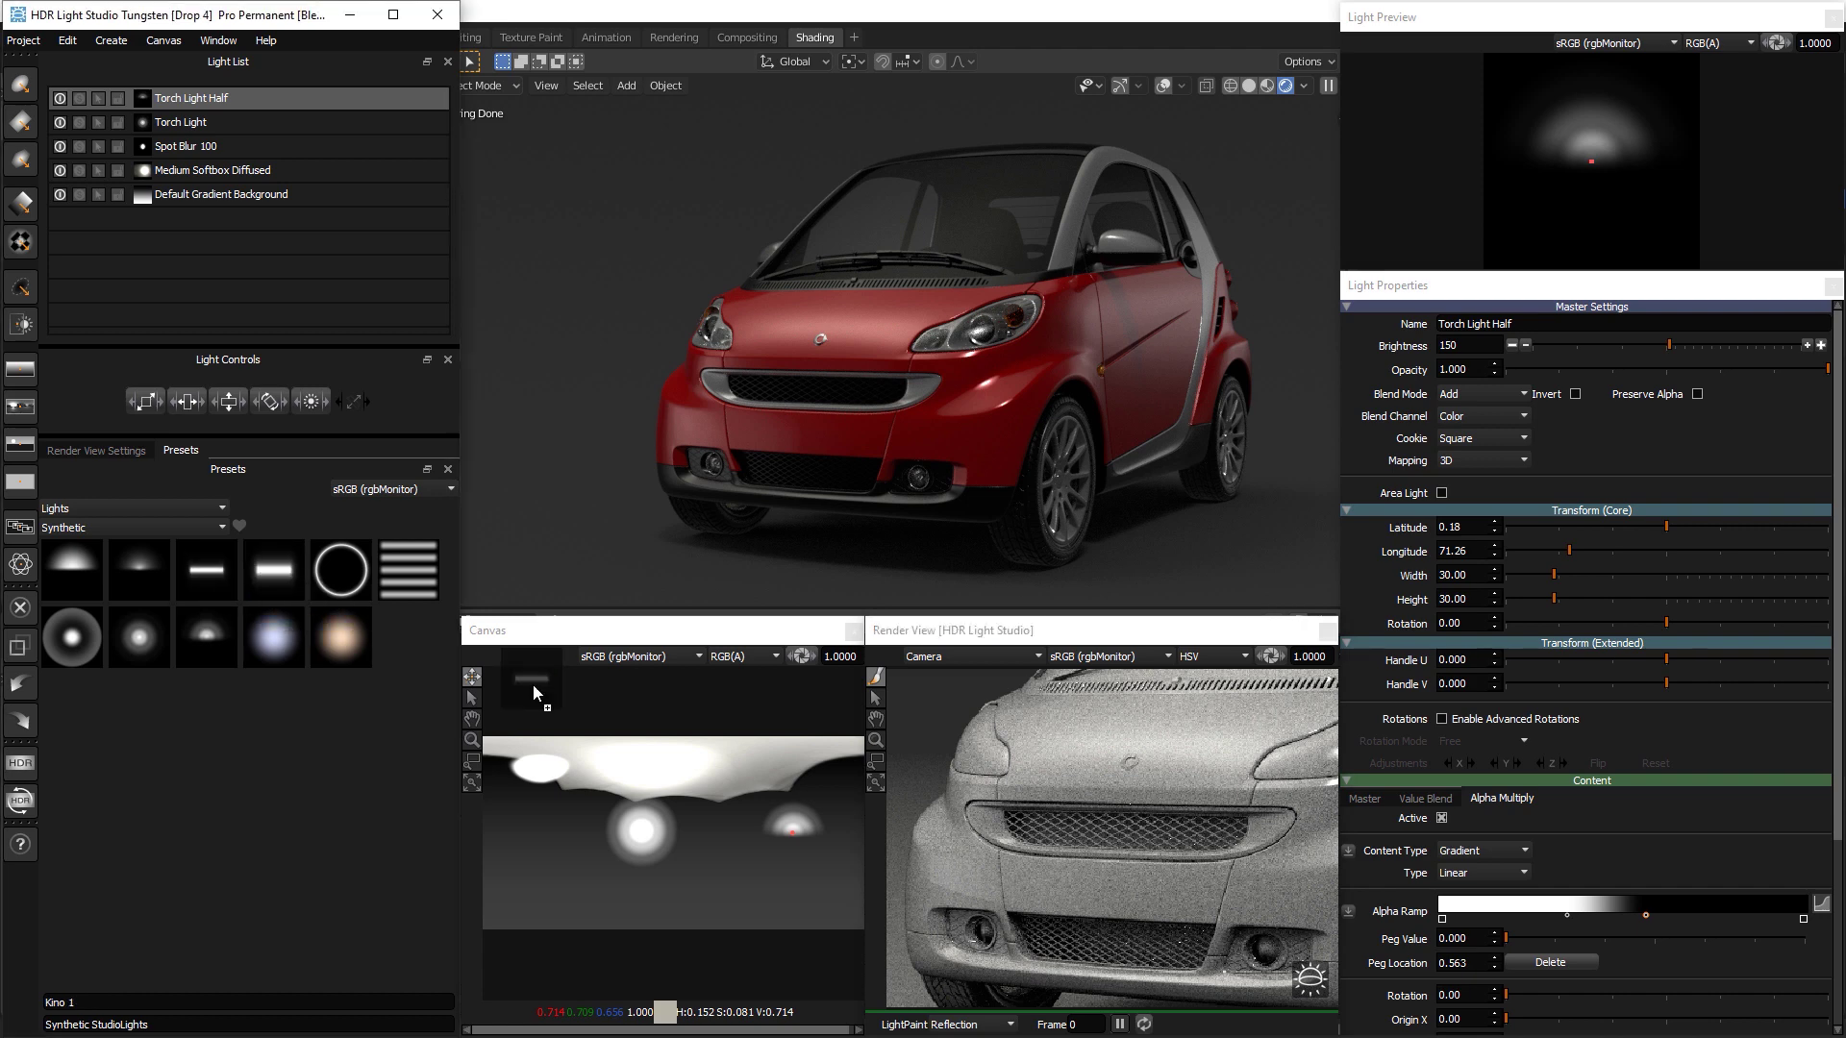
left_click_drag(996, 829, 996, 829)
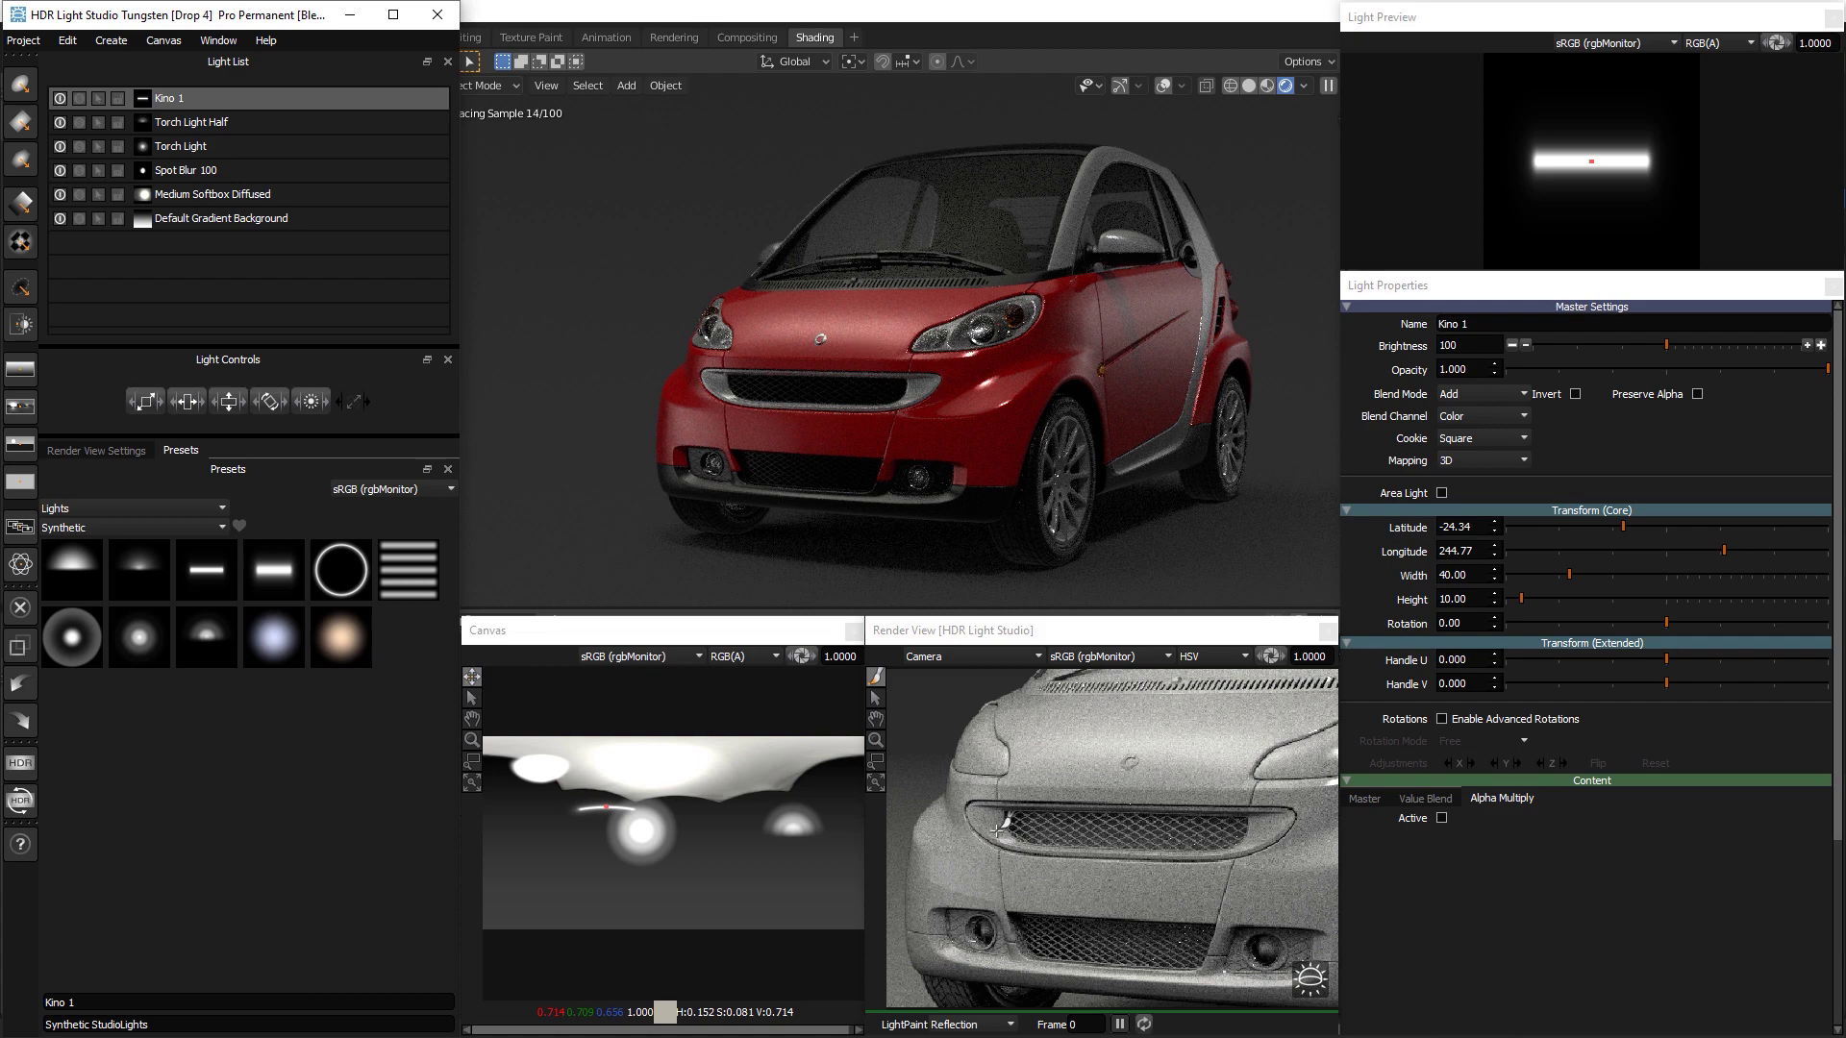
Reposition the Kino 1 light on the upper grille to about latitude -28.16, longitude 244.91, and raise its brightness to 400
left_click(1000, 827)
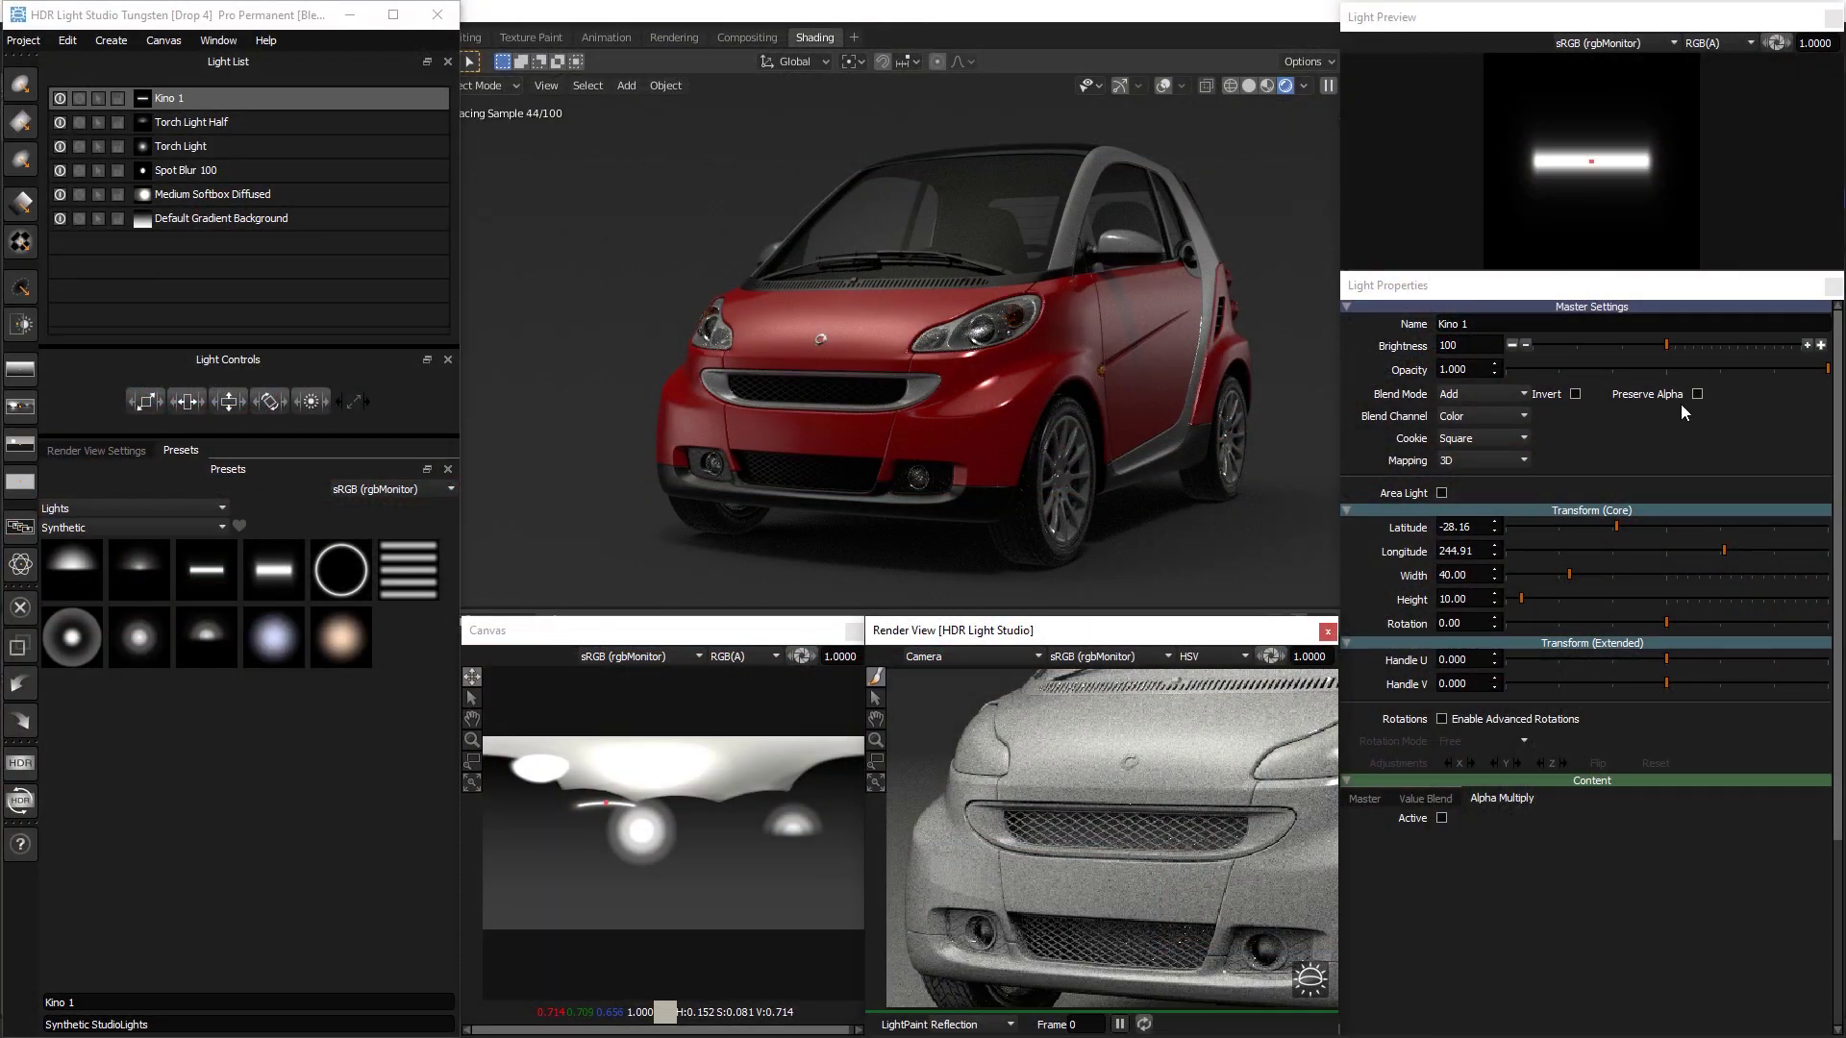
left_click(1821, 345)
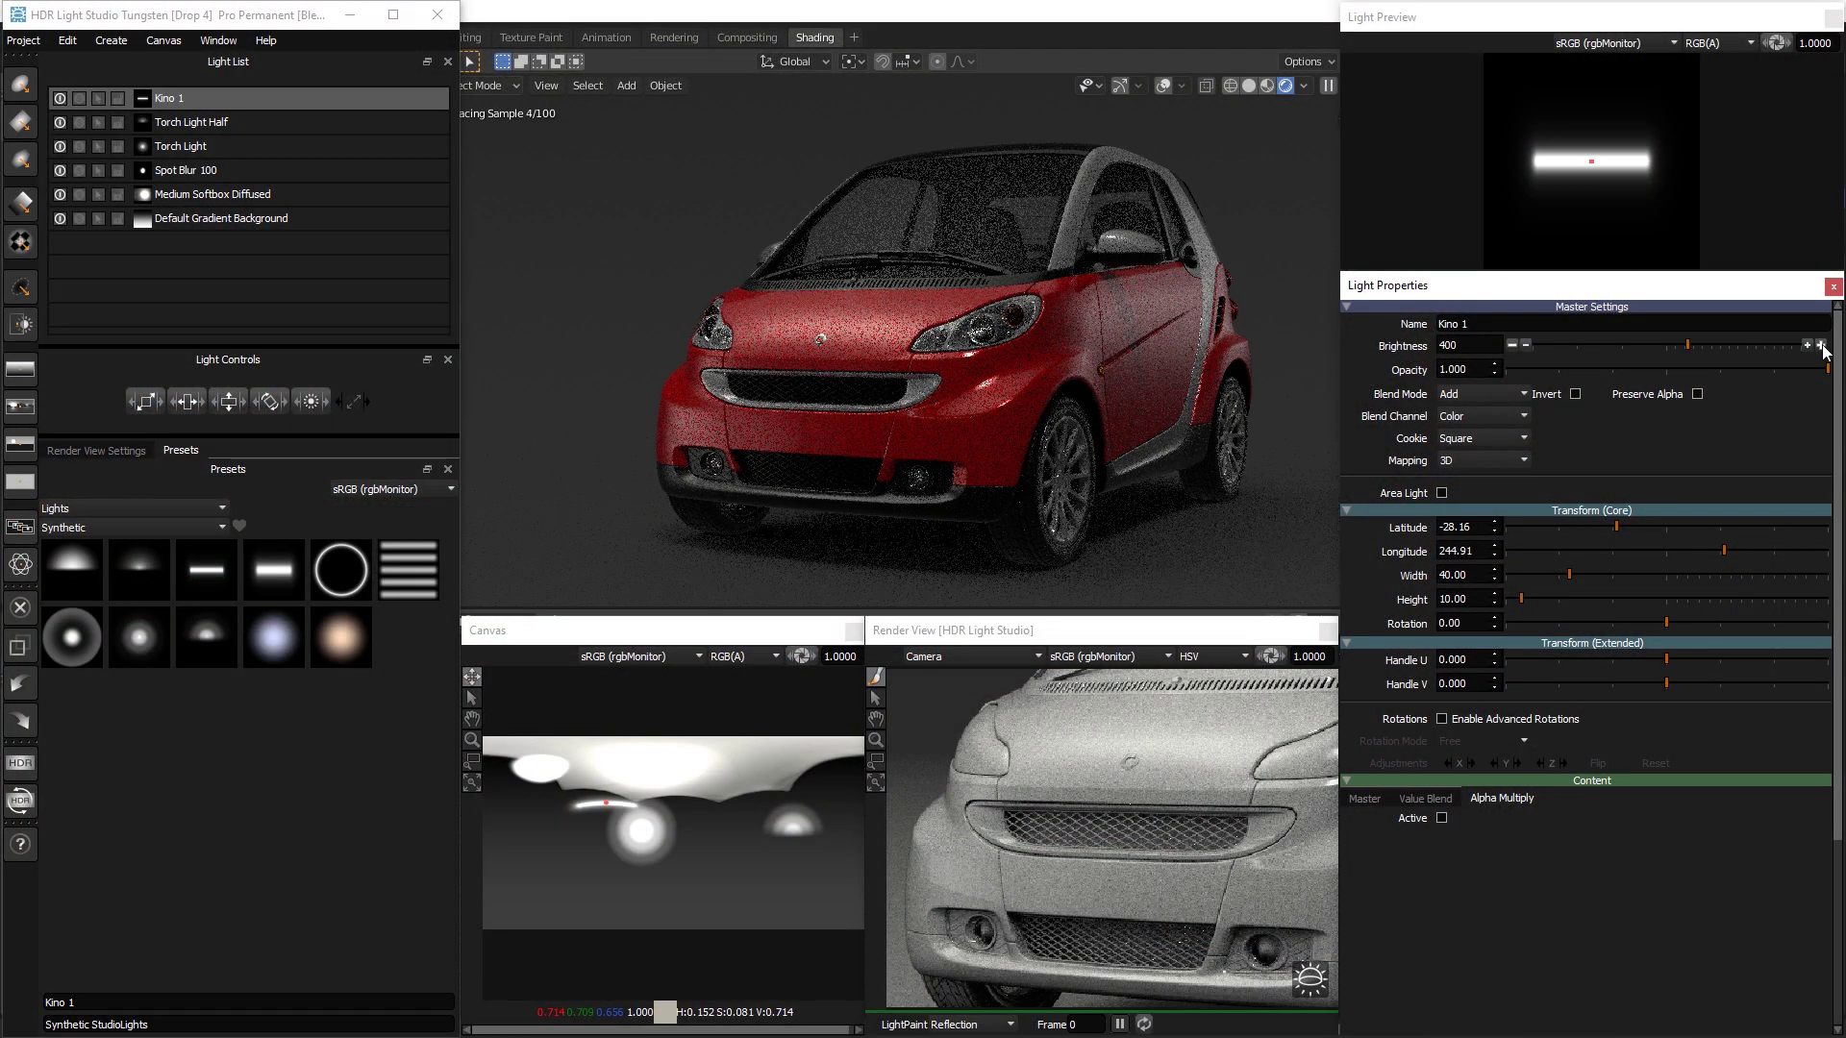
left_click(1821, 345)
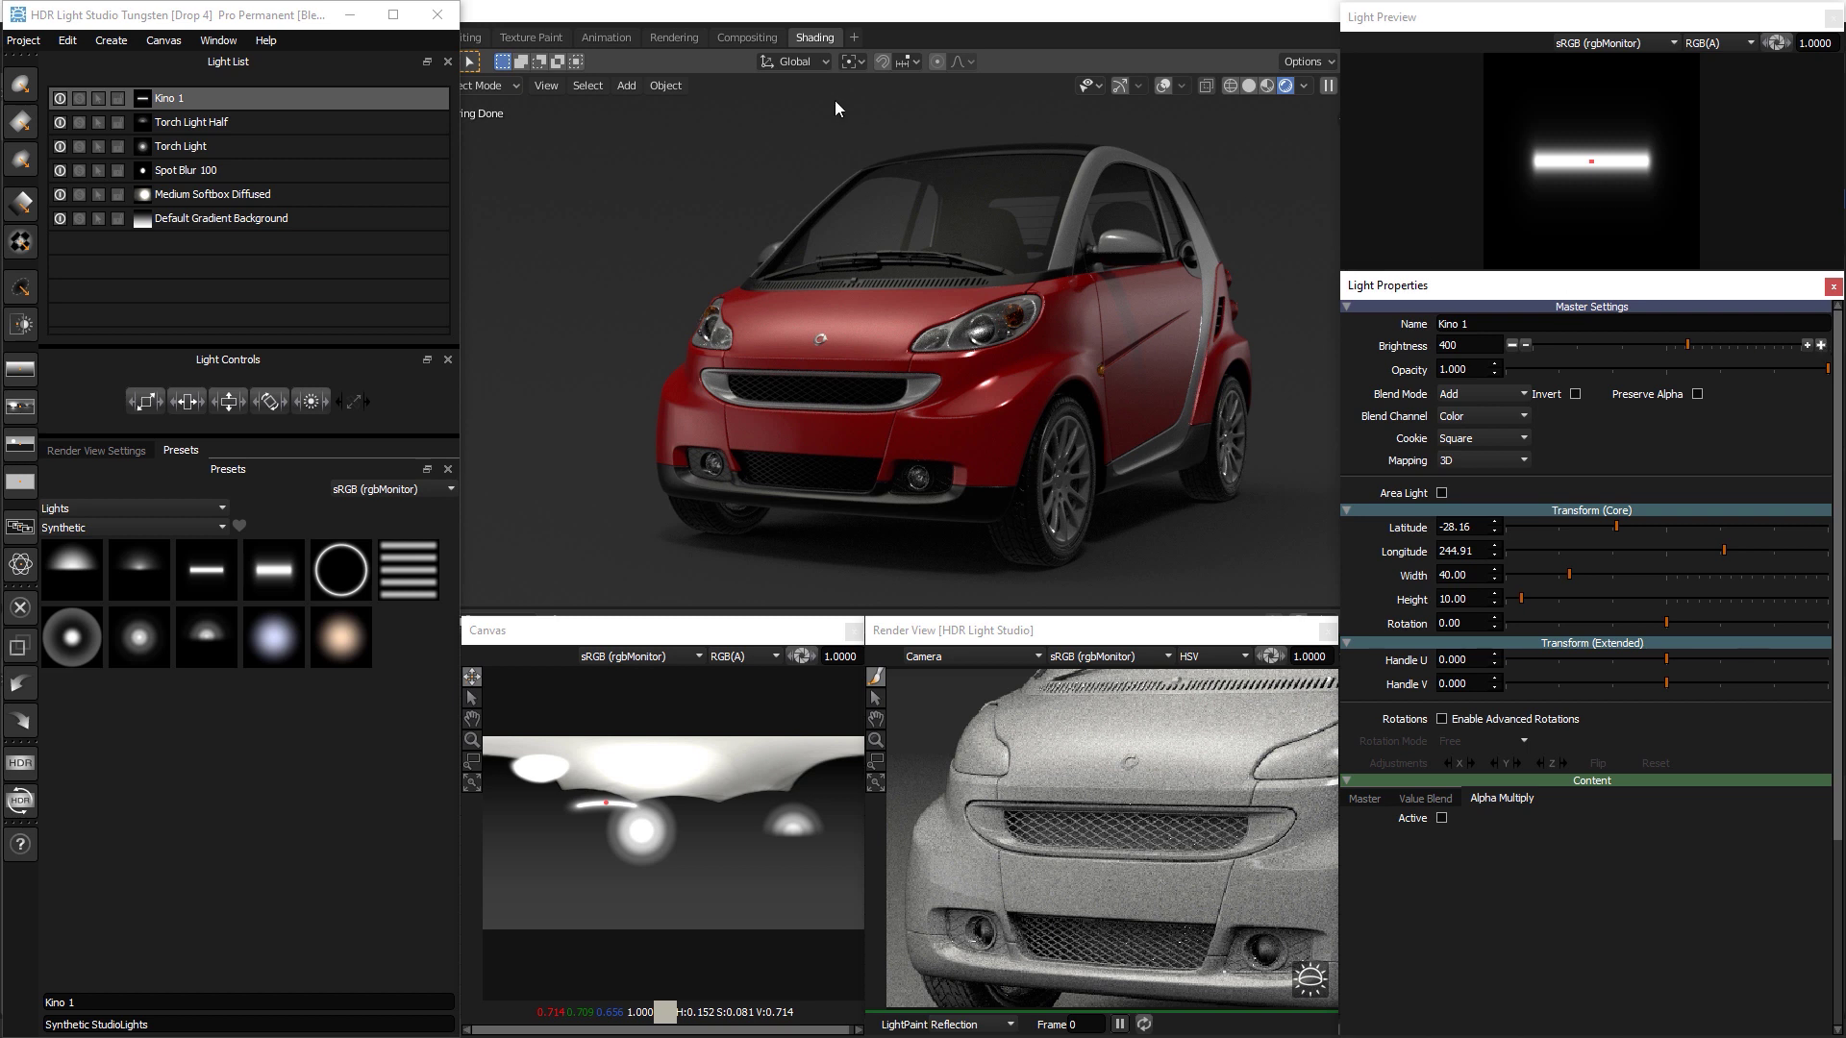
Duplicate the Spot Blur 100 light and place the copy on the silver windshield pillar, at about latitude -41.39, longitude 59.98
left_click(244, 179)
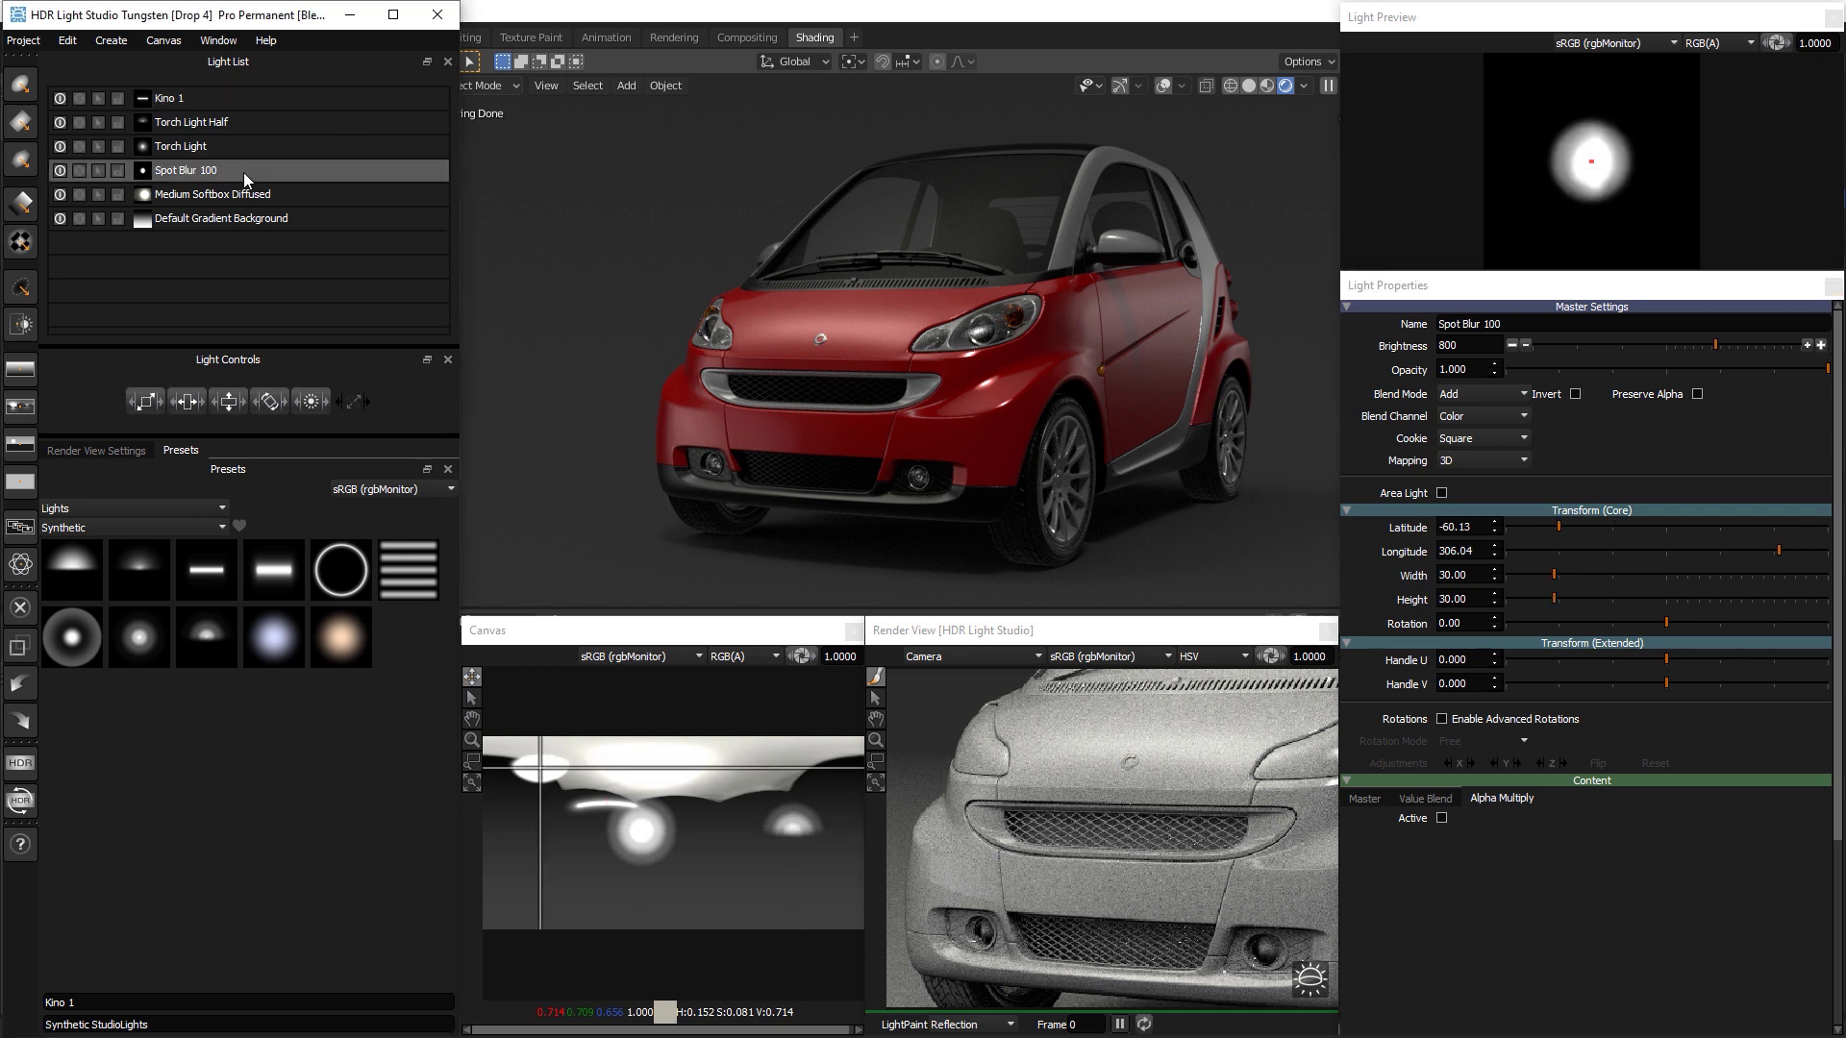
key("ctrl+d")
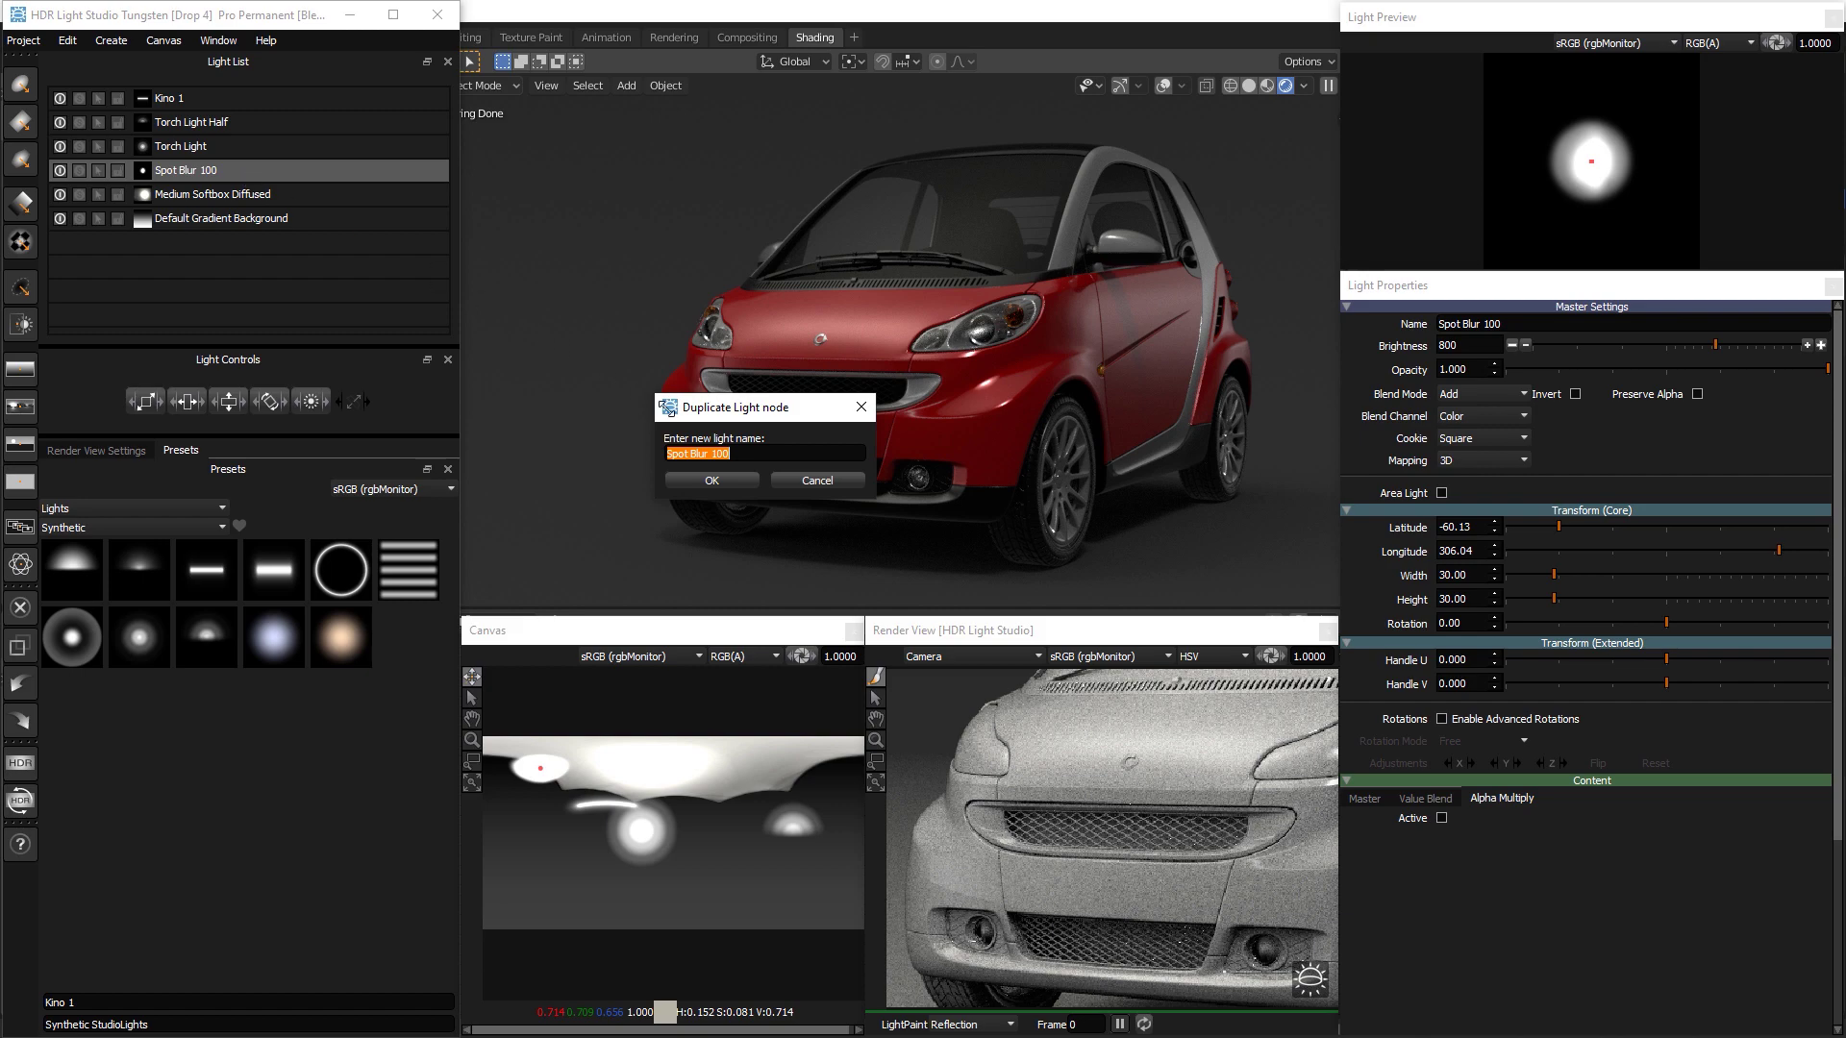
left_click(713, 481)
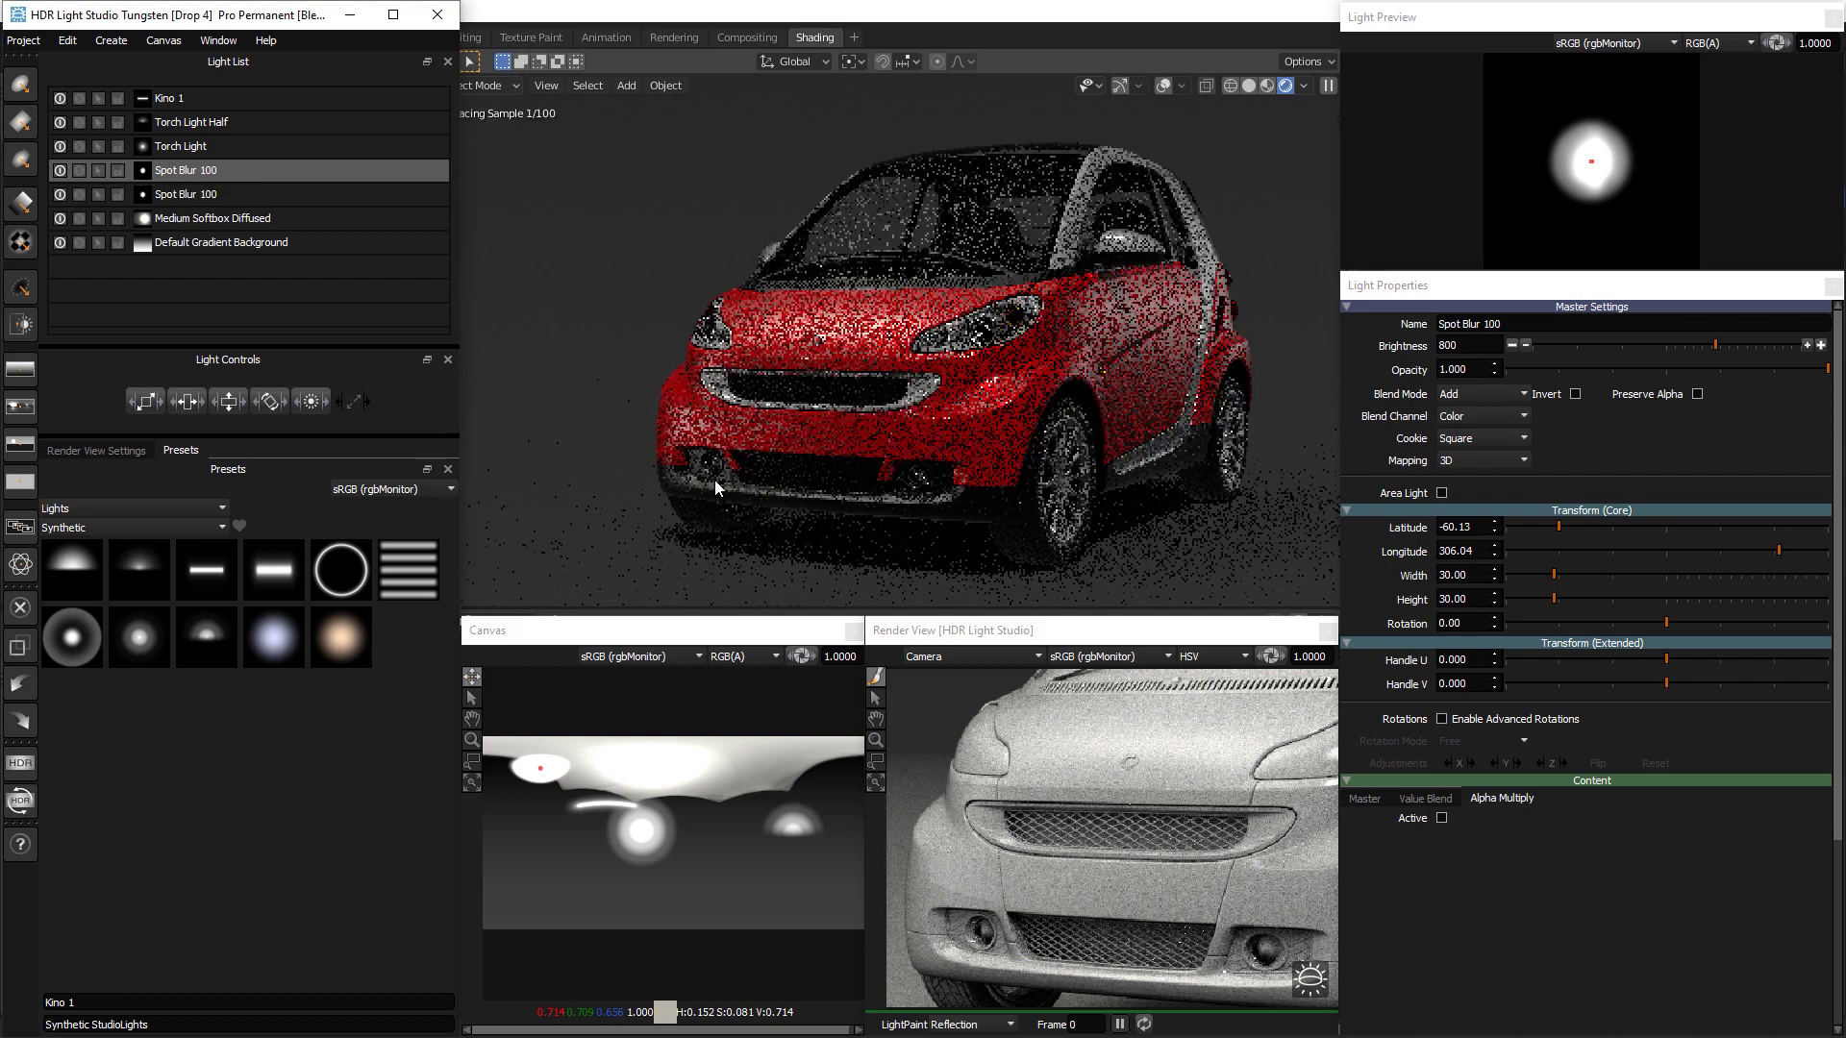
left_click(881, 717)
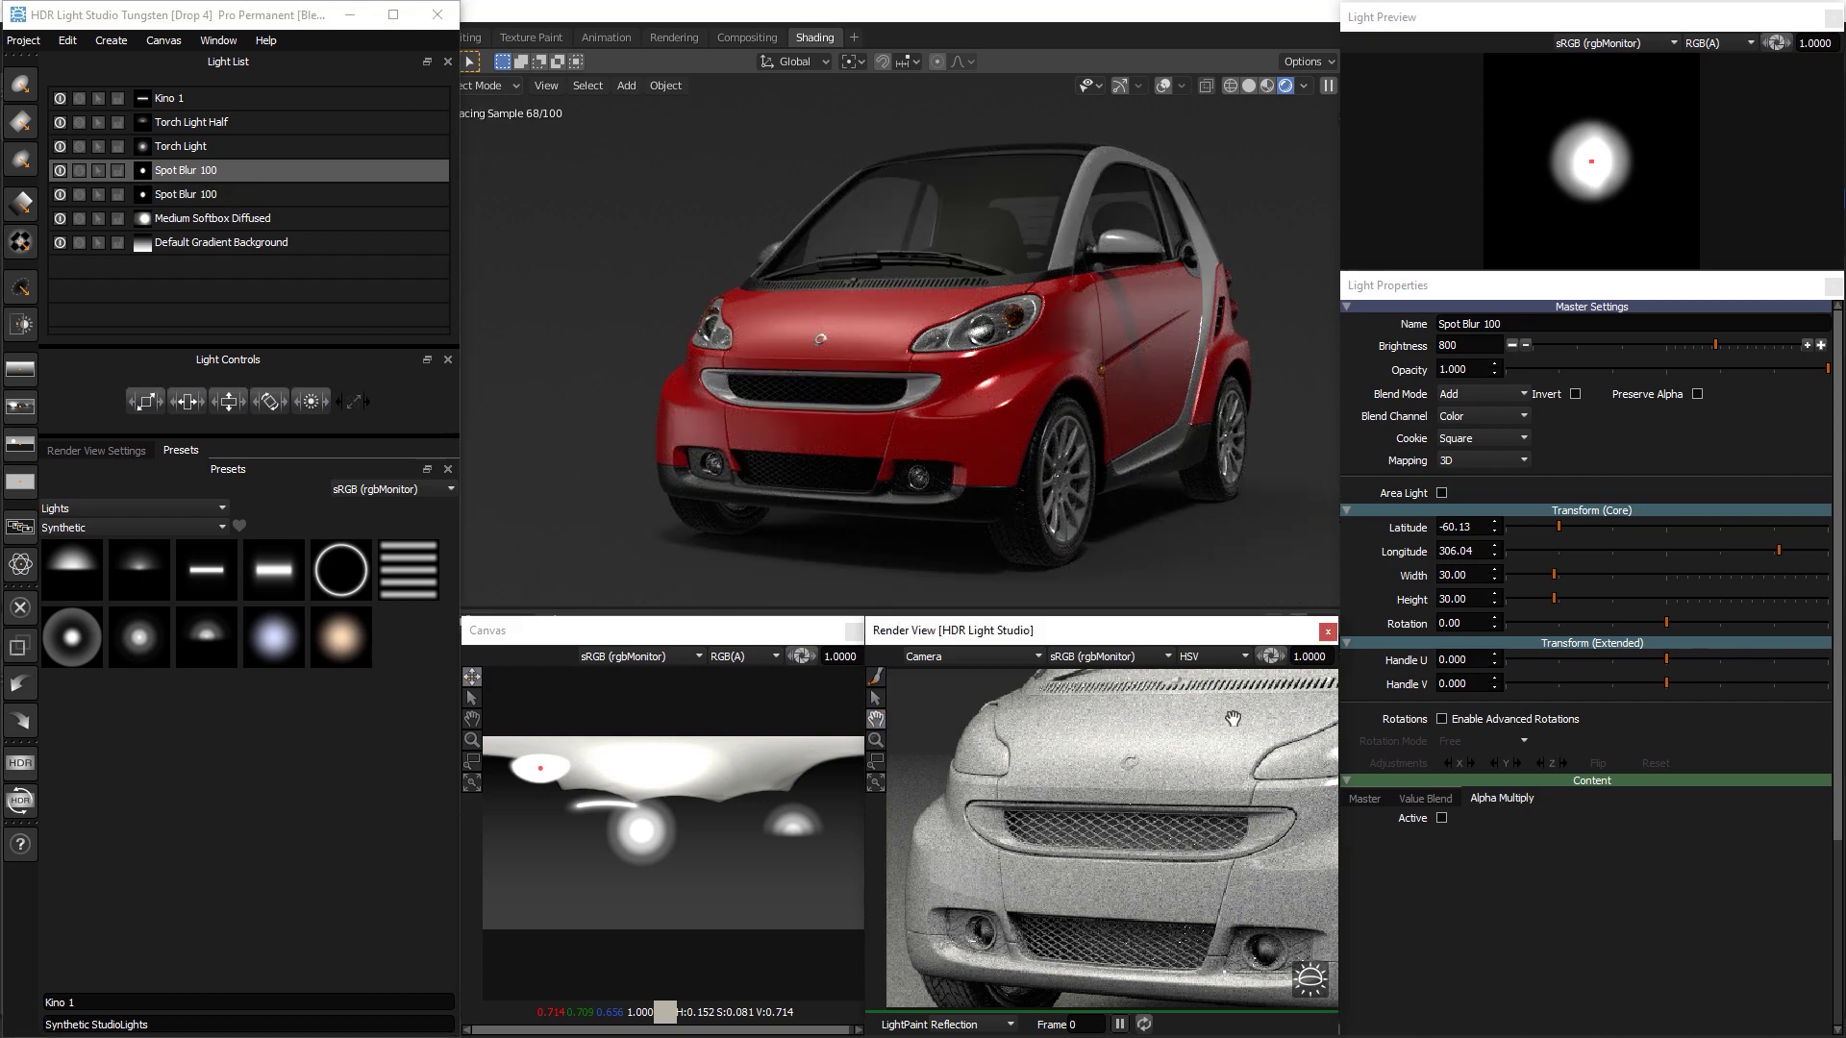
mouse_move(1197, 738)
left_mouse_down()
mouse_move(898, 894)
mouse_move(1176, 788)
left_mouse_up()
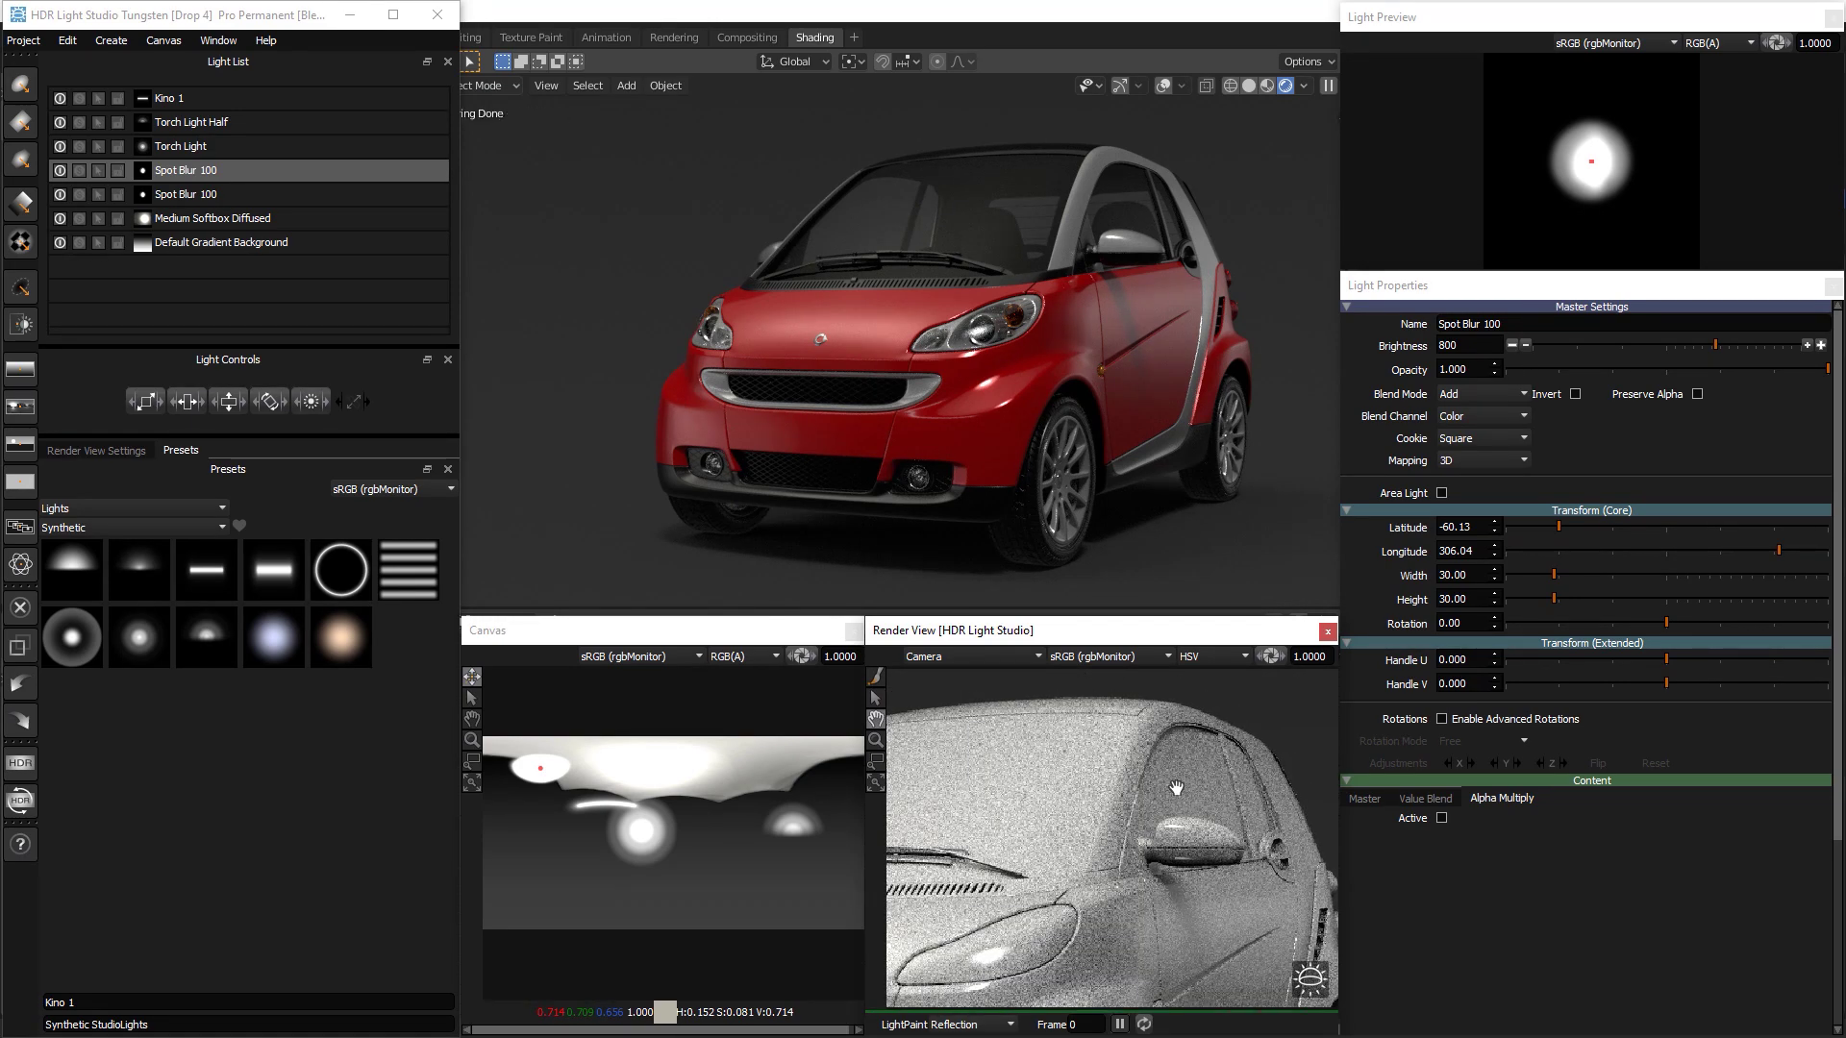
left_click(875, 677)
left_click(1129, 764)
left_click(1130, 759)
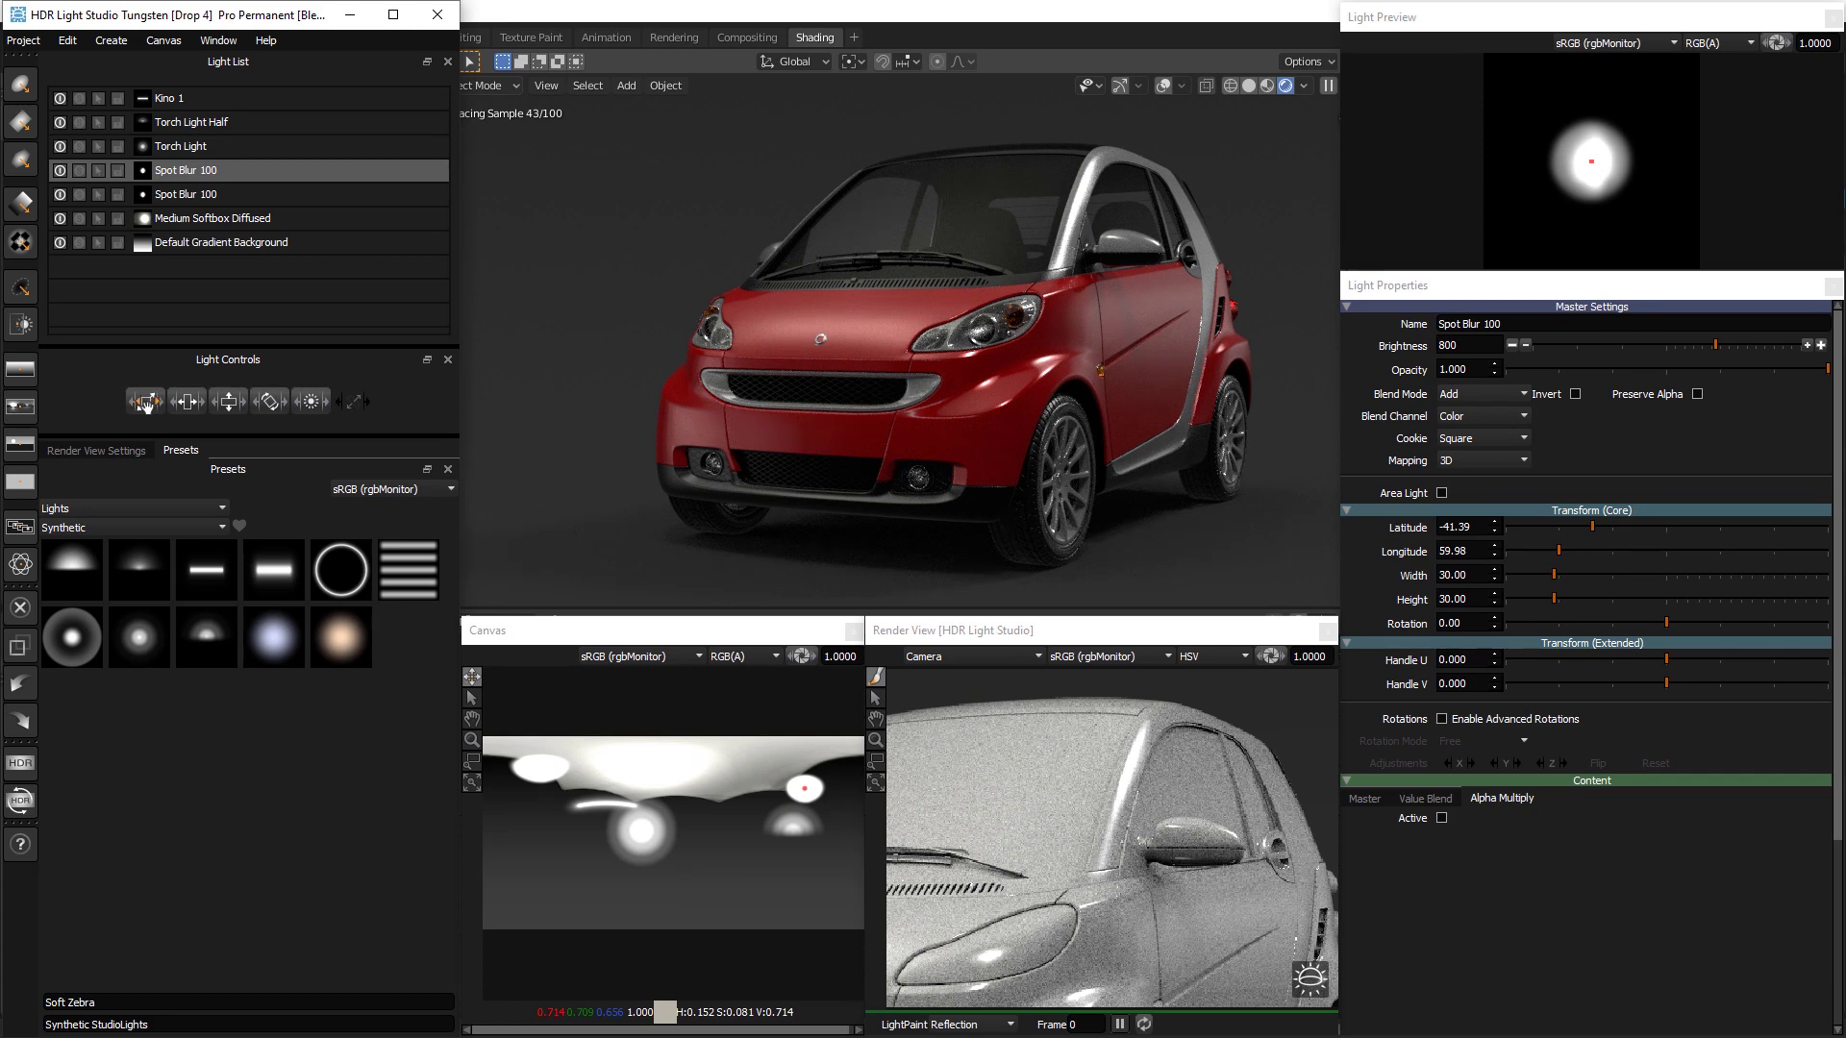
Shrink the duplicated Spot Blur 100 to 10 in width and height, and solo it briefly to check its contribution
left_click_drag(146, 402, 73, 413)
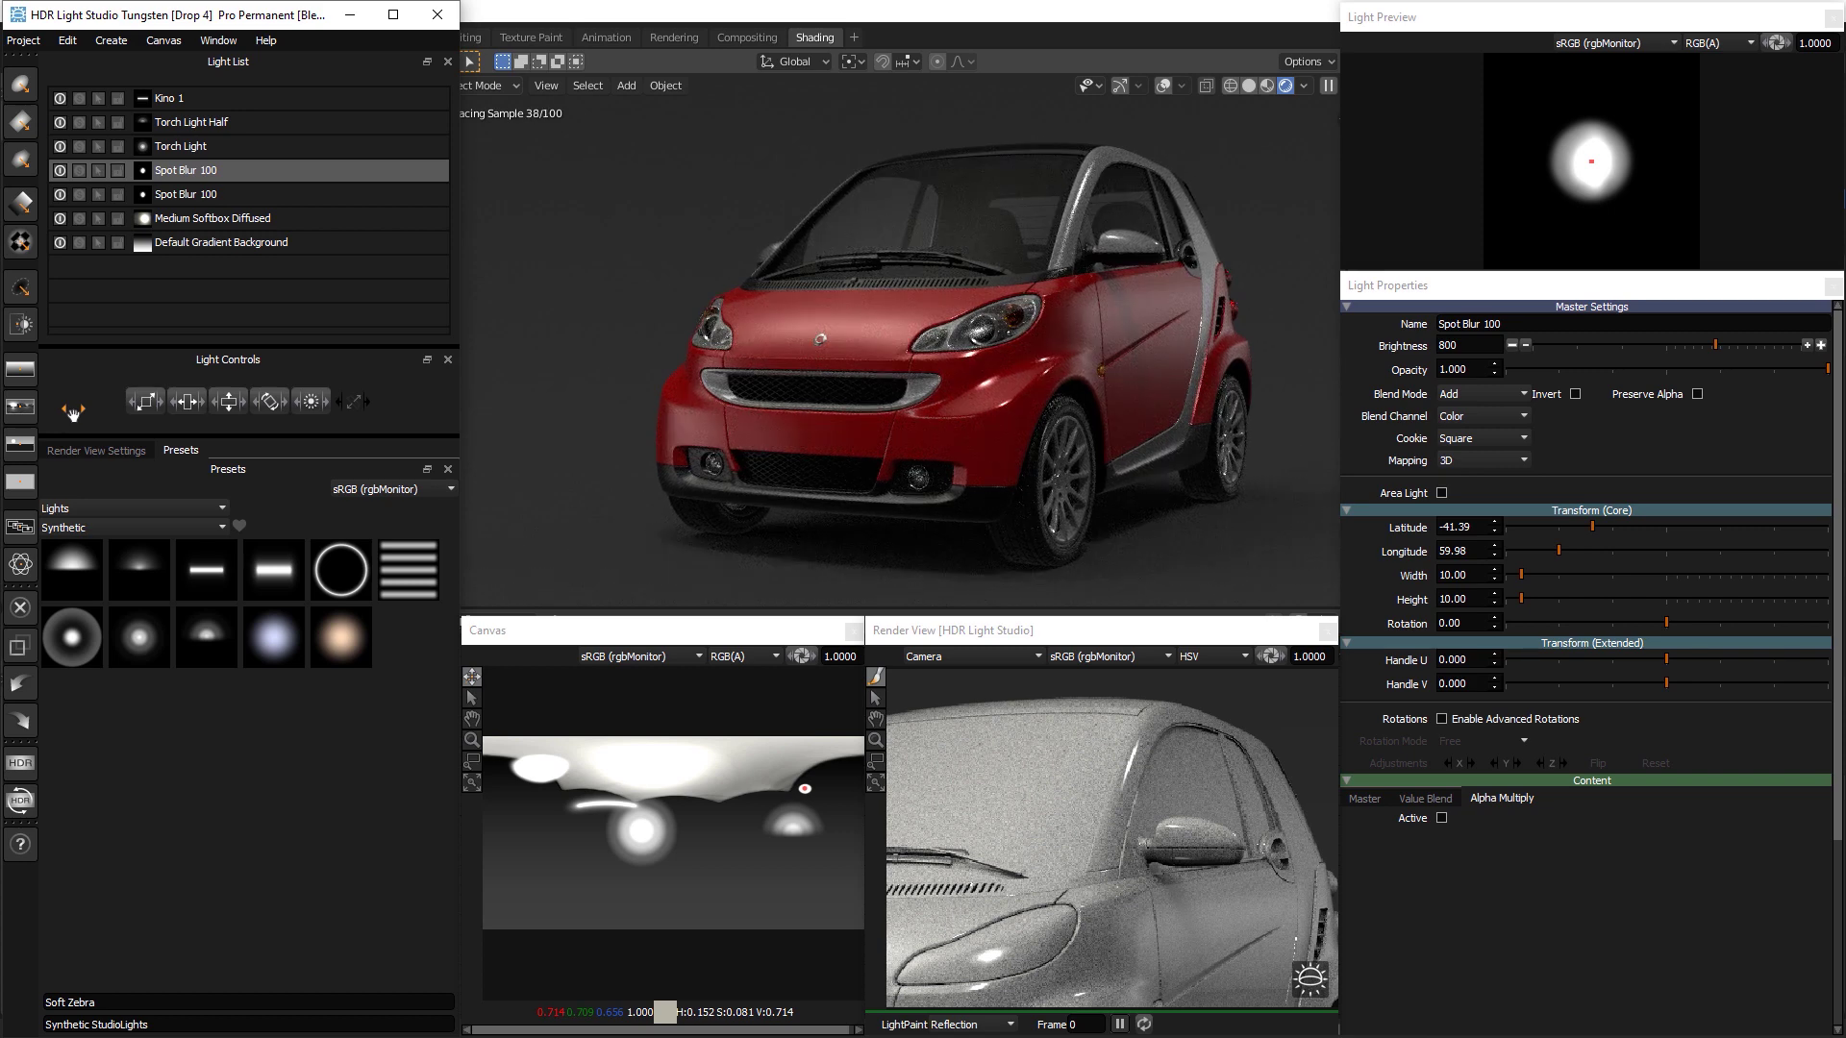
left_click(79, 172)
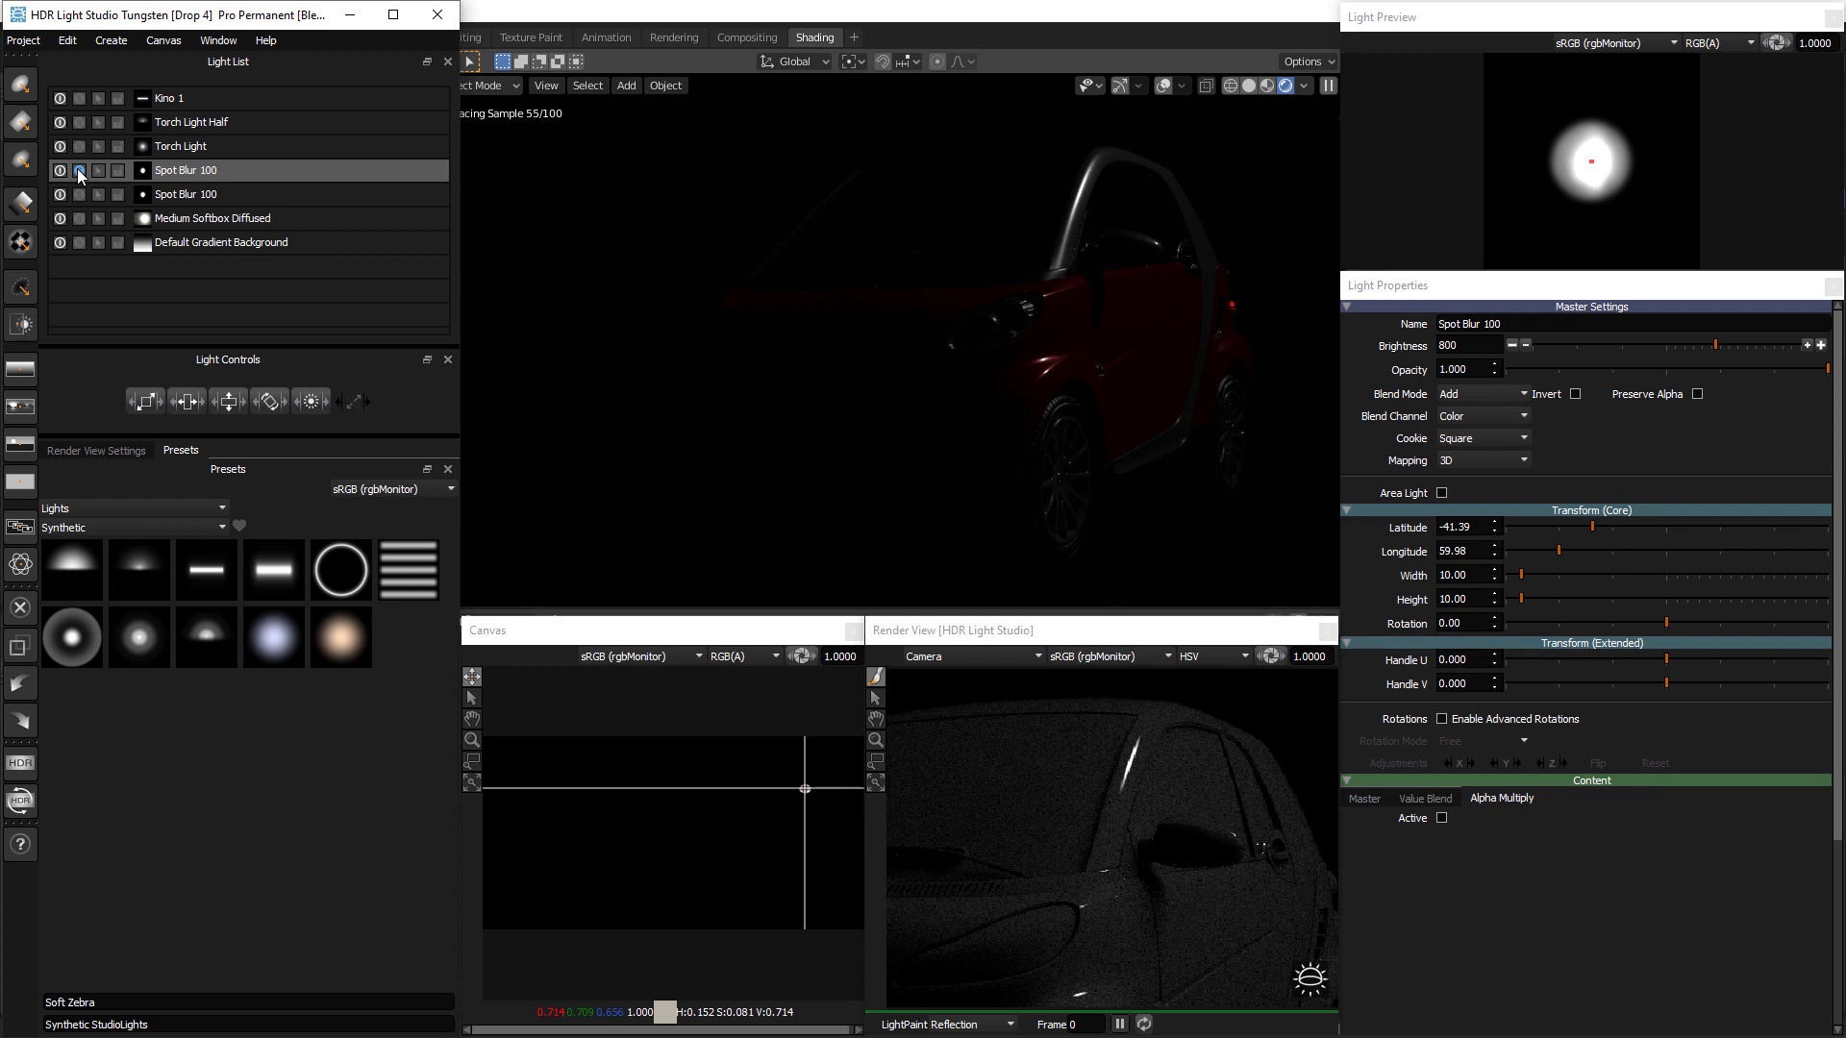
left_click(78, 172)
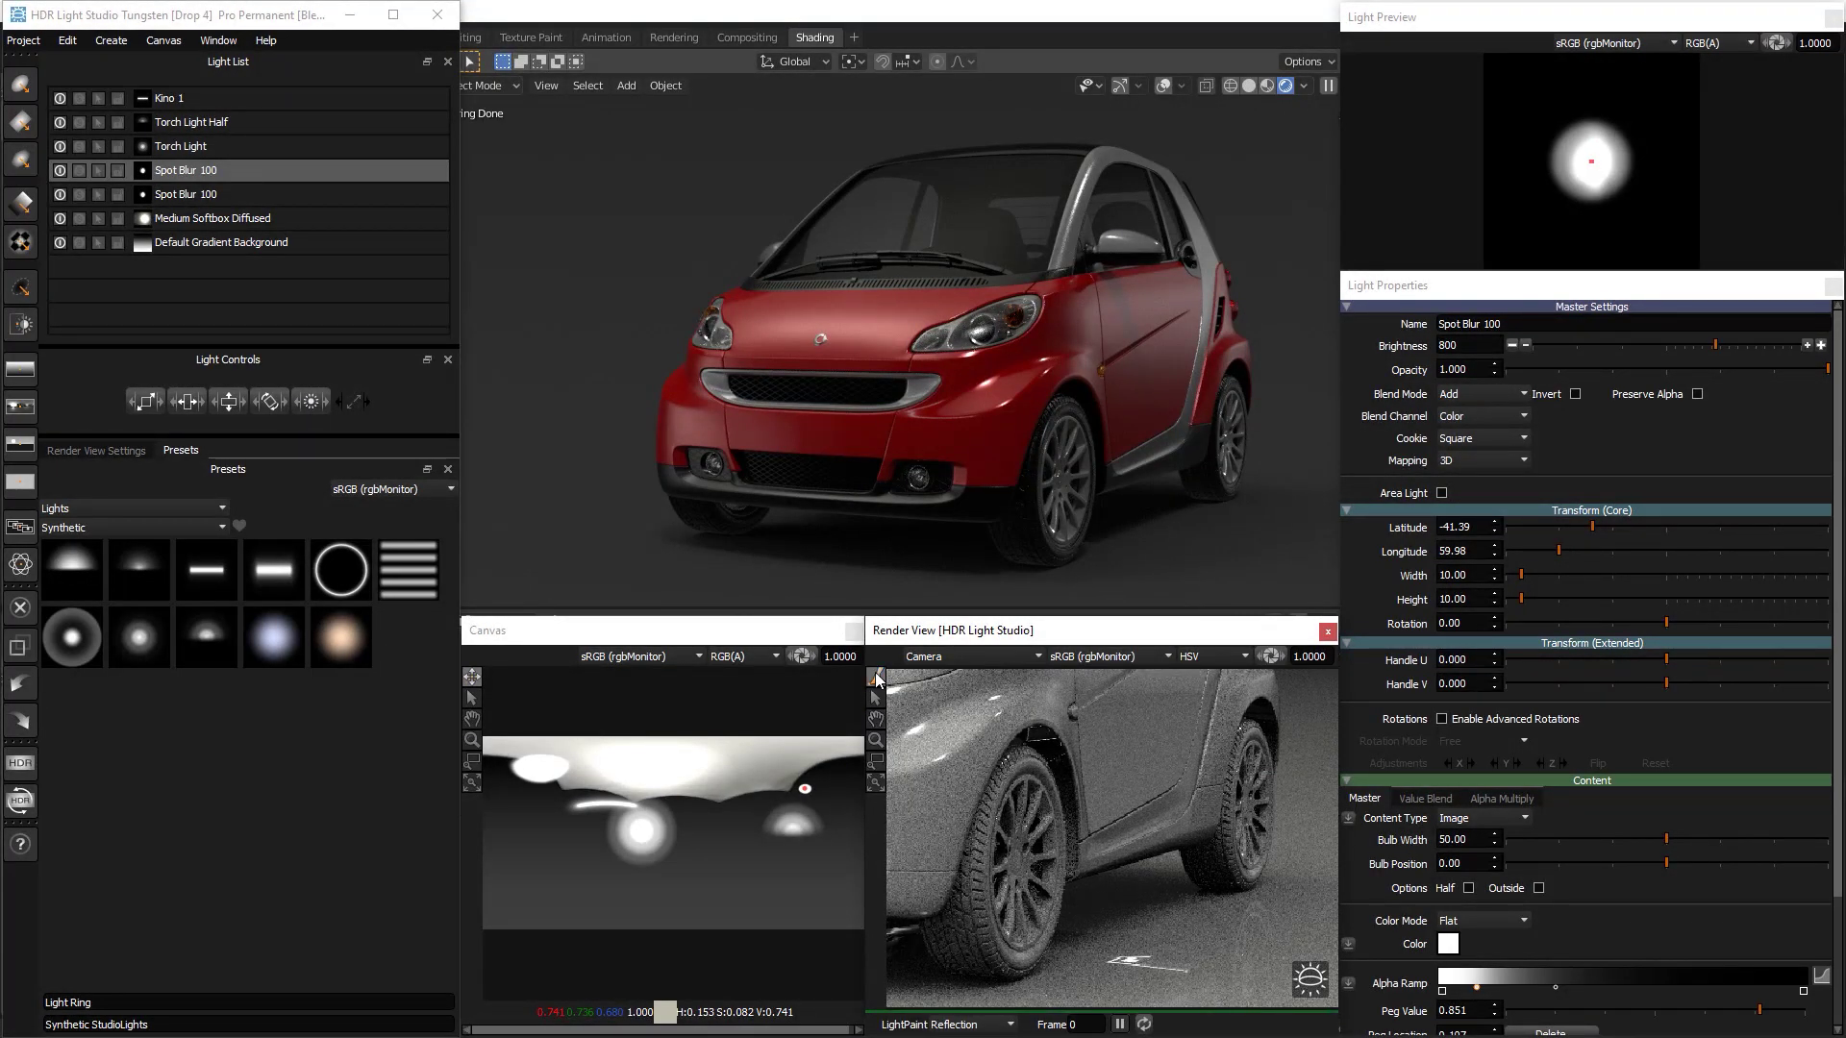
Add a Half Light 1 from the Synthetic presets on the car's front wheel in the render view and solo it
left_click_drag(74, 569, 1002, 862)
left_click(1017, 857)
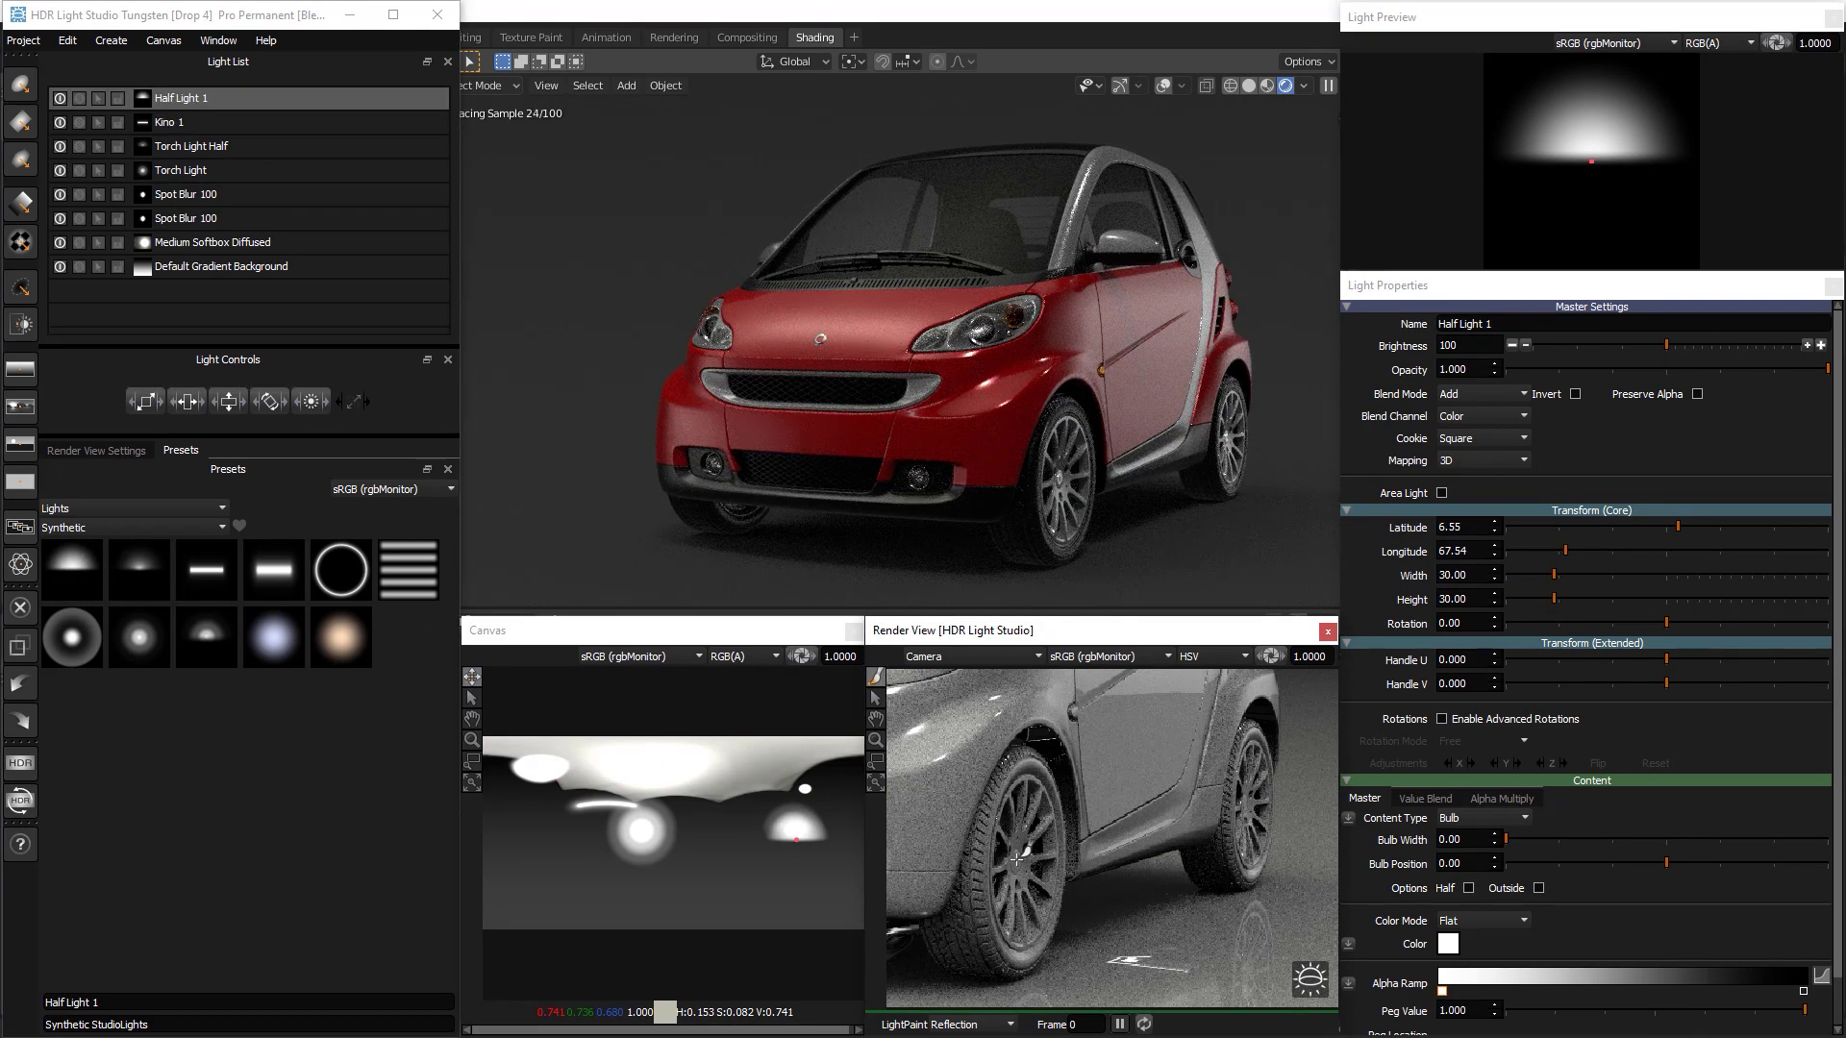
left_click(78, 98)
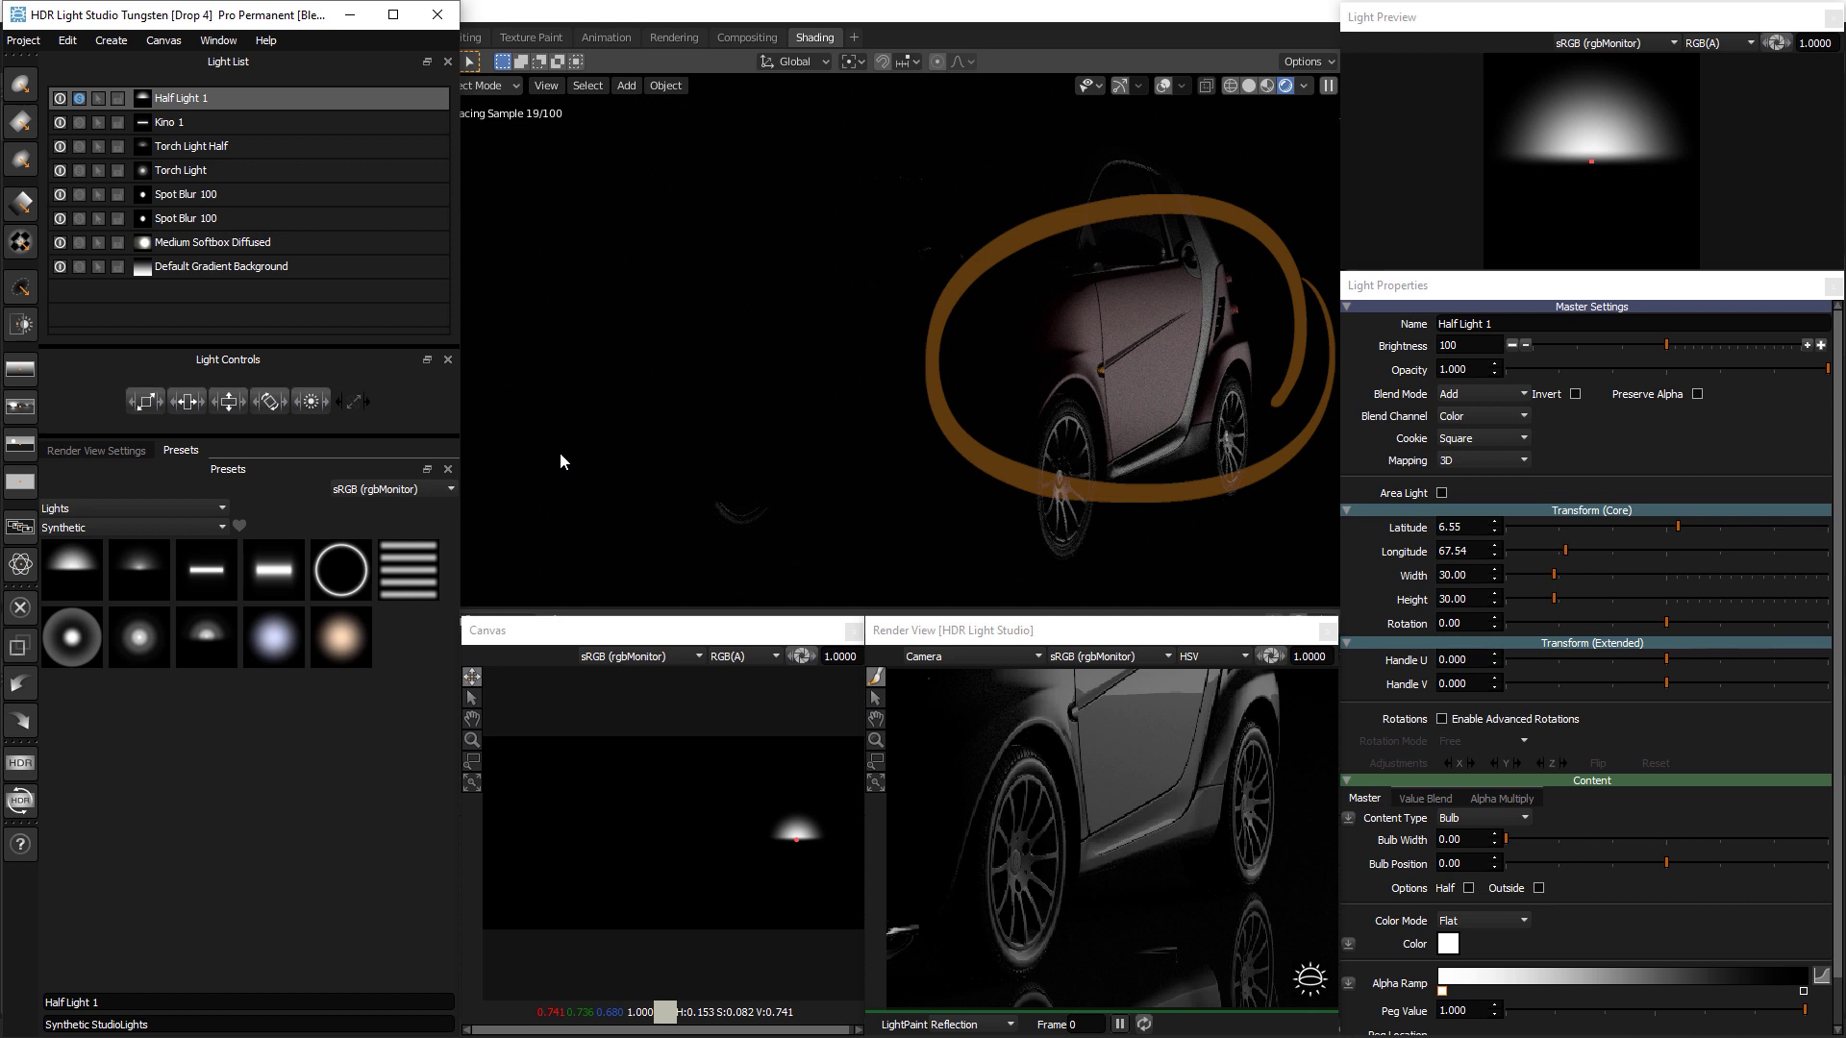
Raise the Half Light 1's brightness to 800
left_click(1822, 346)
left_click(1821, 346)
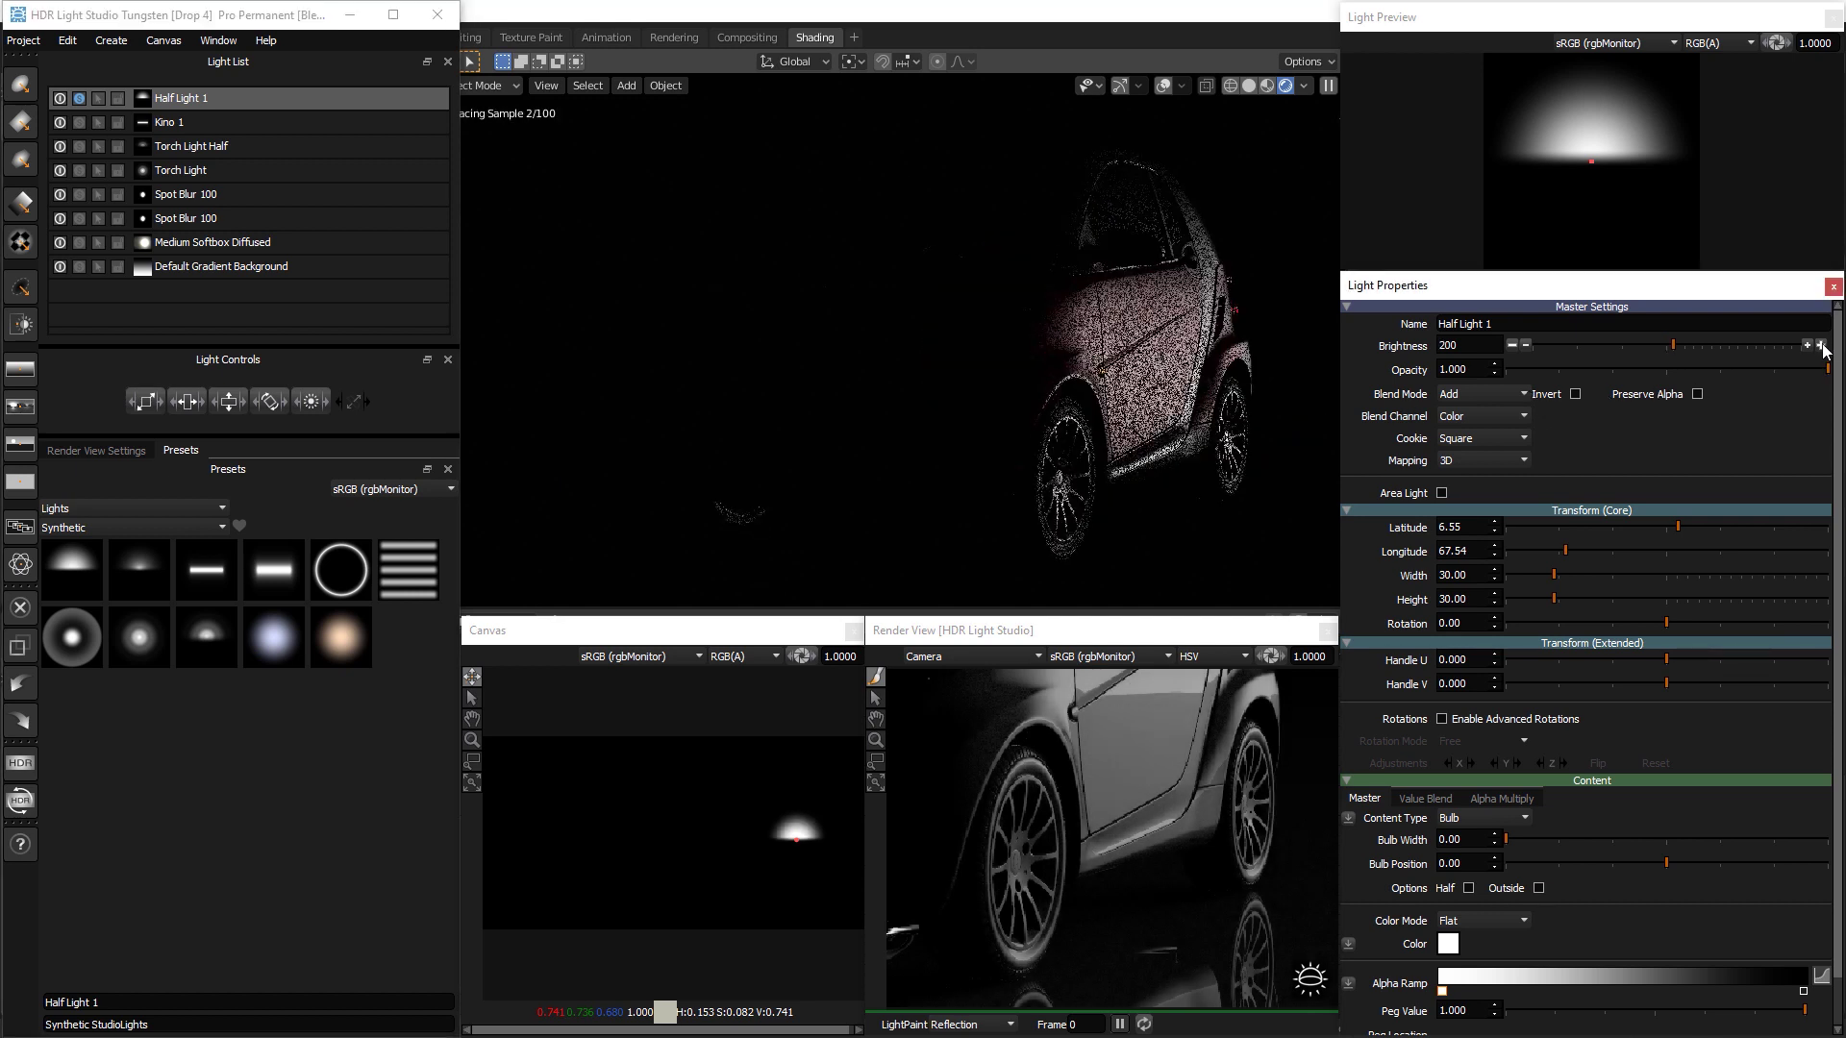
left_click(1821, 346)
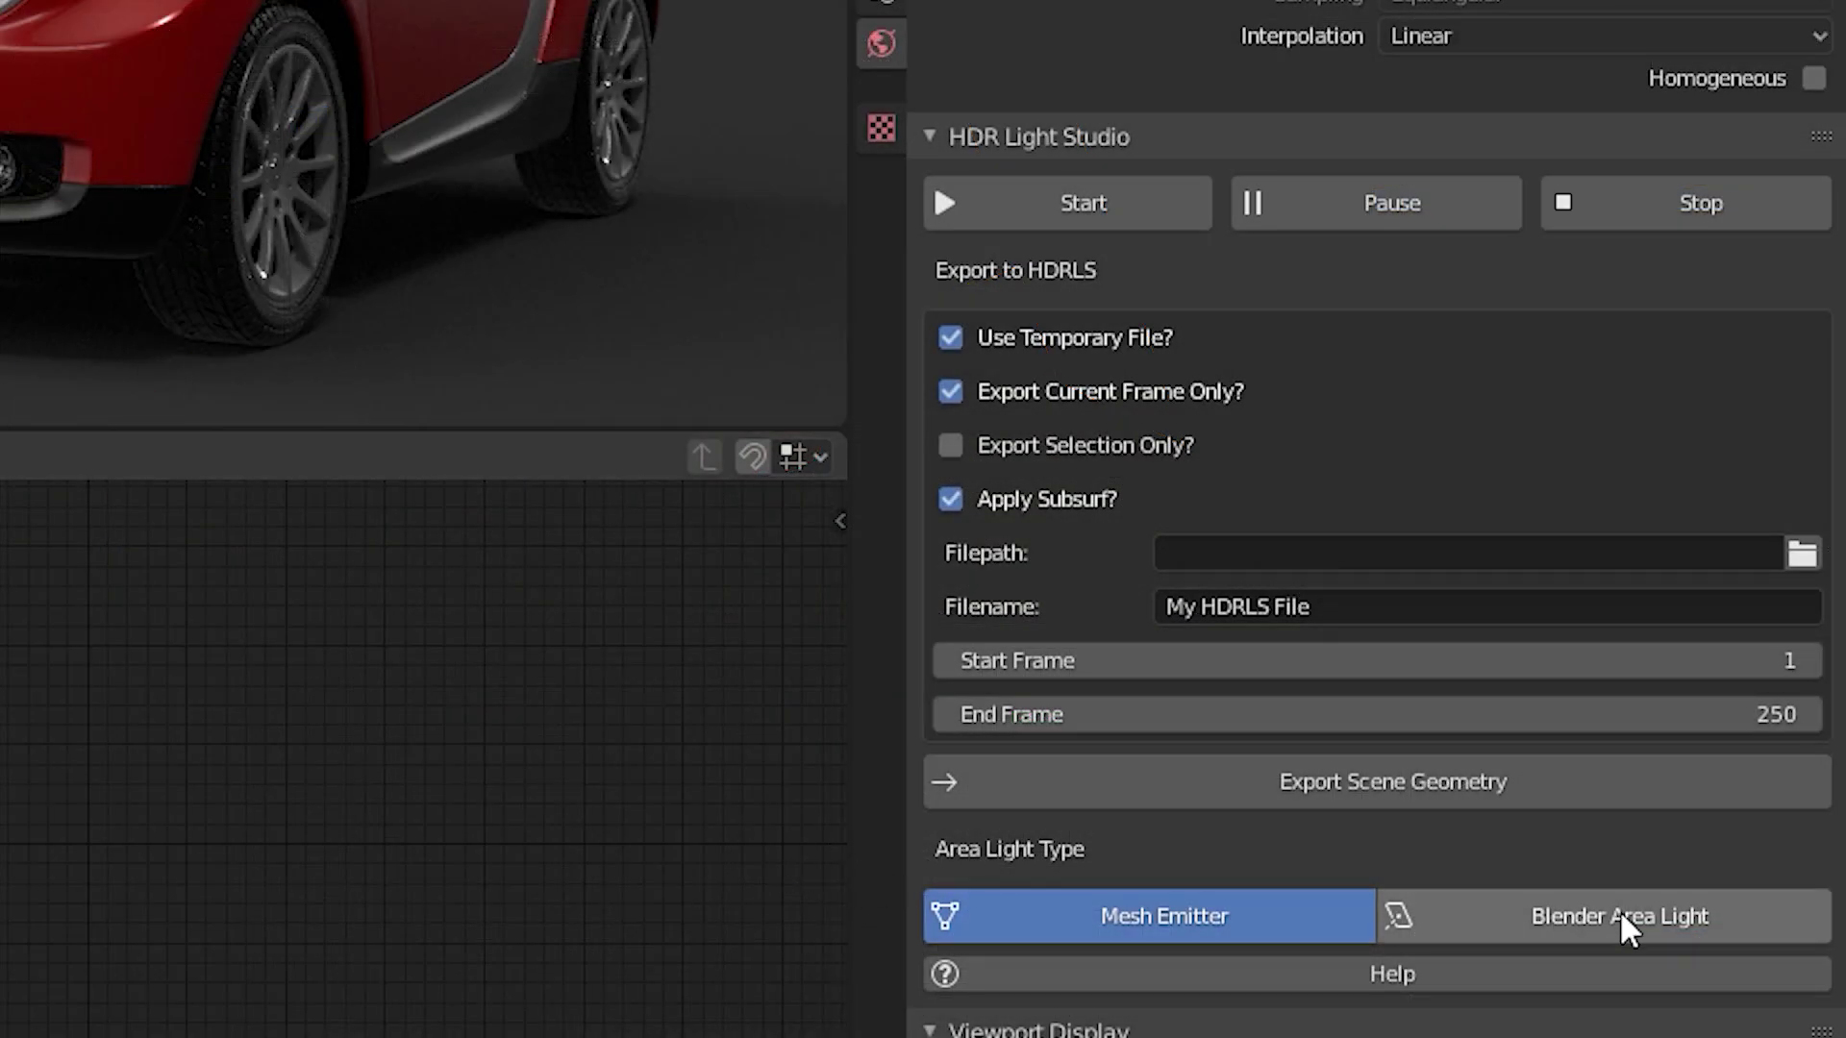
Choose Blender Area Light as the area light type in Blender, and turn Half Light 1 into an area light in HDR Light Studio
left_click(1619, 916)
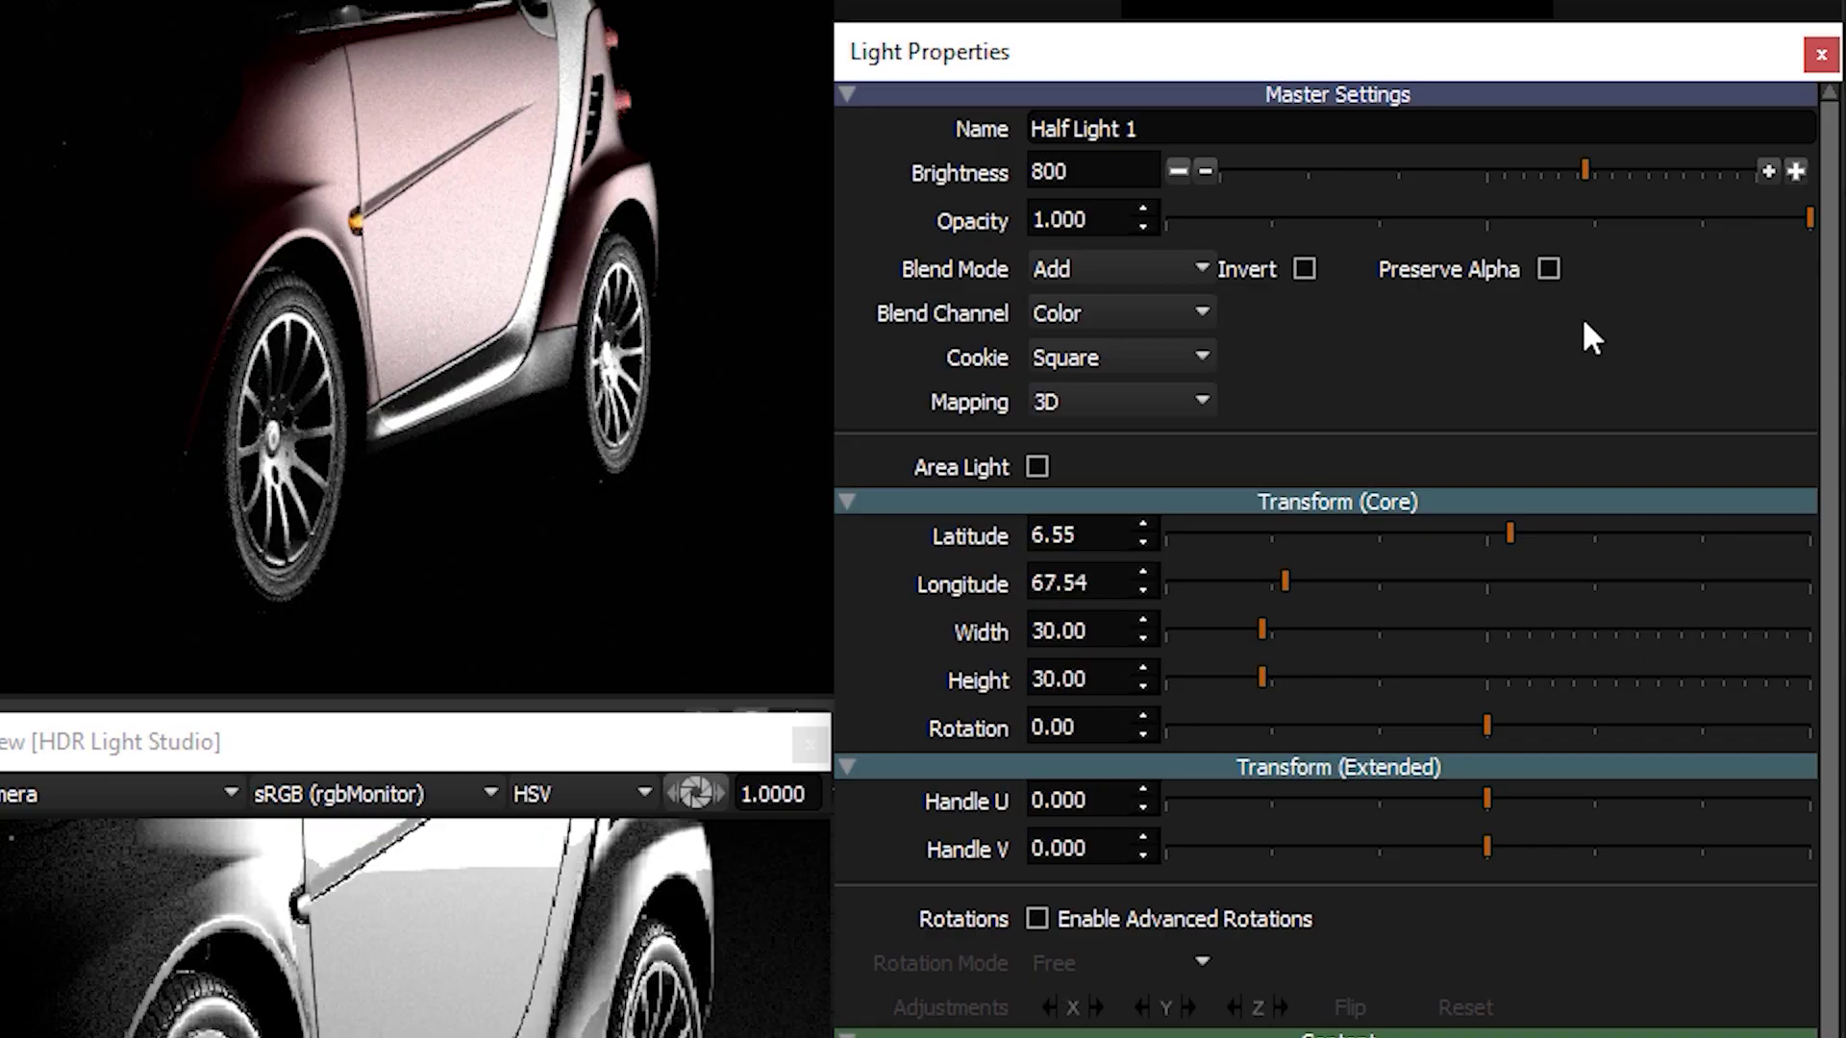
left_click(1038, 464)
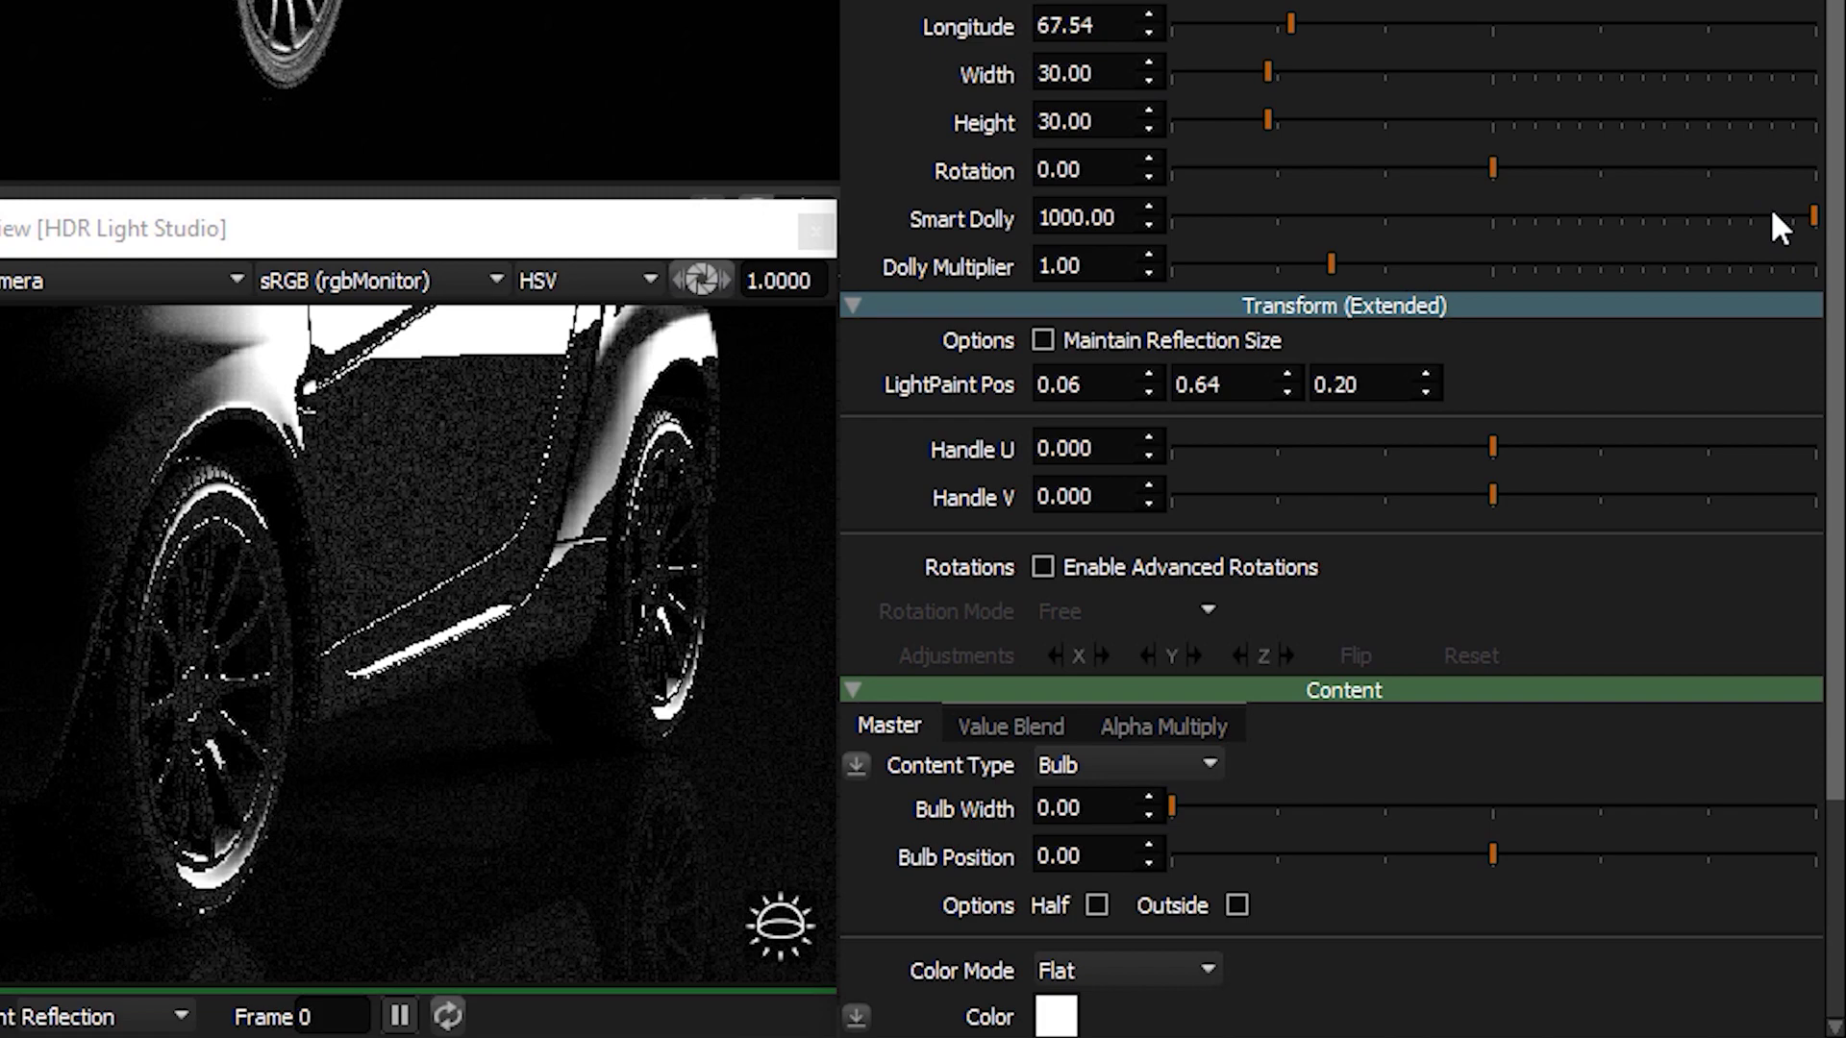
Bring the Half Light 1 area light close to the car by reducing its Smart Dolly distance to 0.61
left_click_drag(1772, 215, 1174, 219)
left_click_drag(1174, 213, 1176, 213)
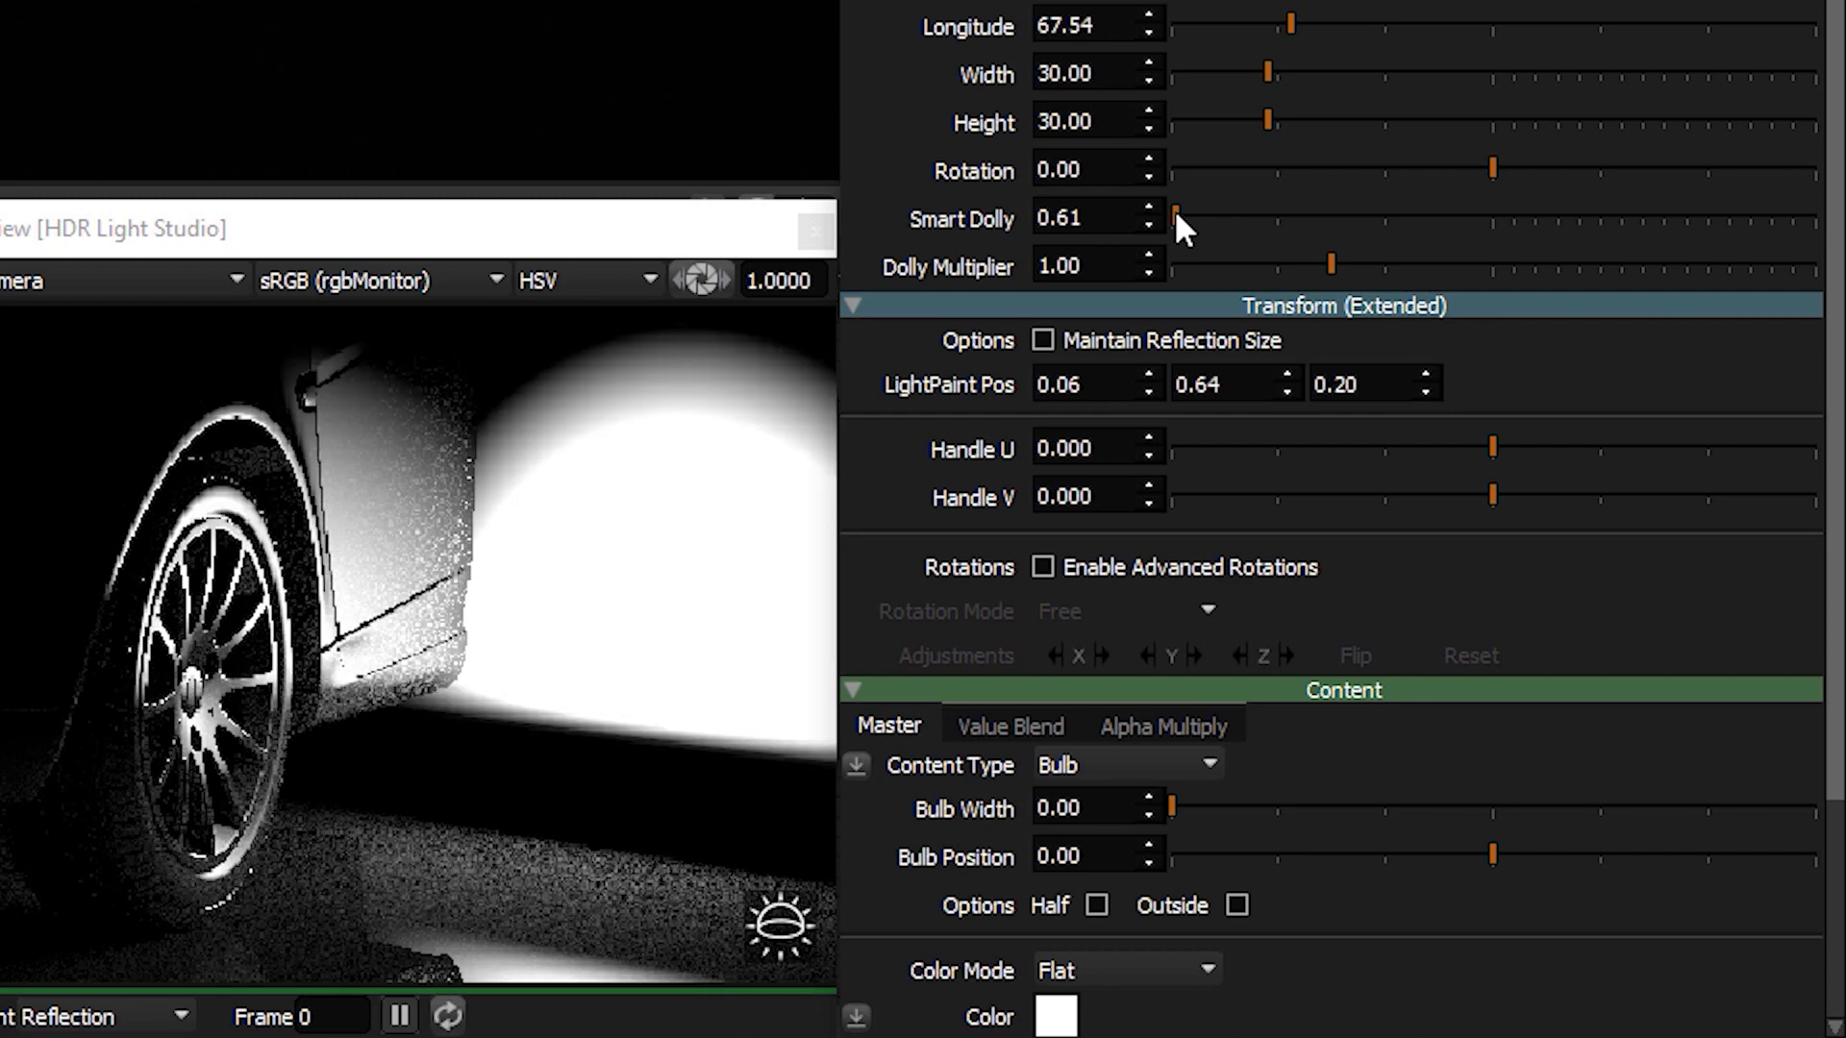
left_click_drag(1175, 214, 1172, 214)
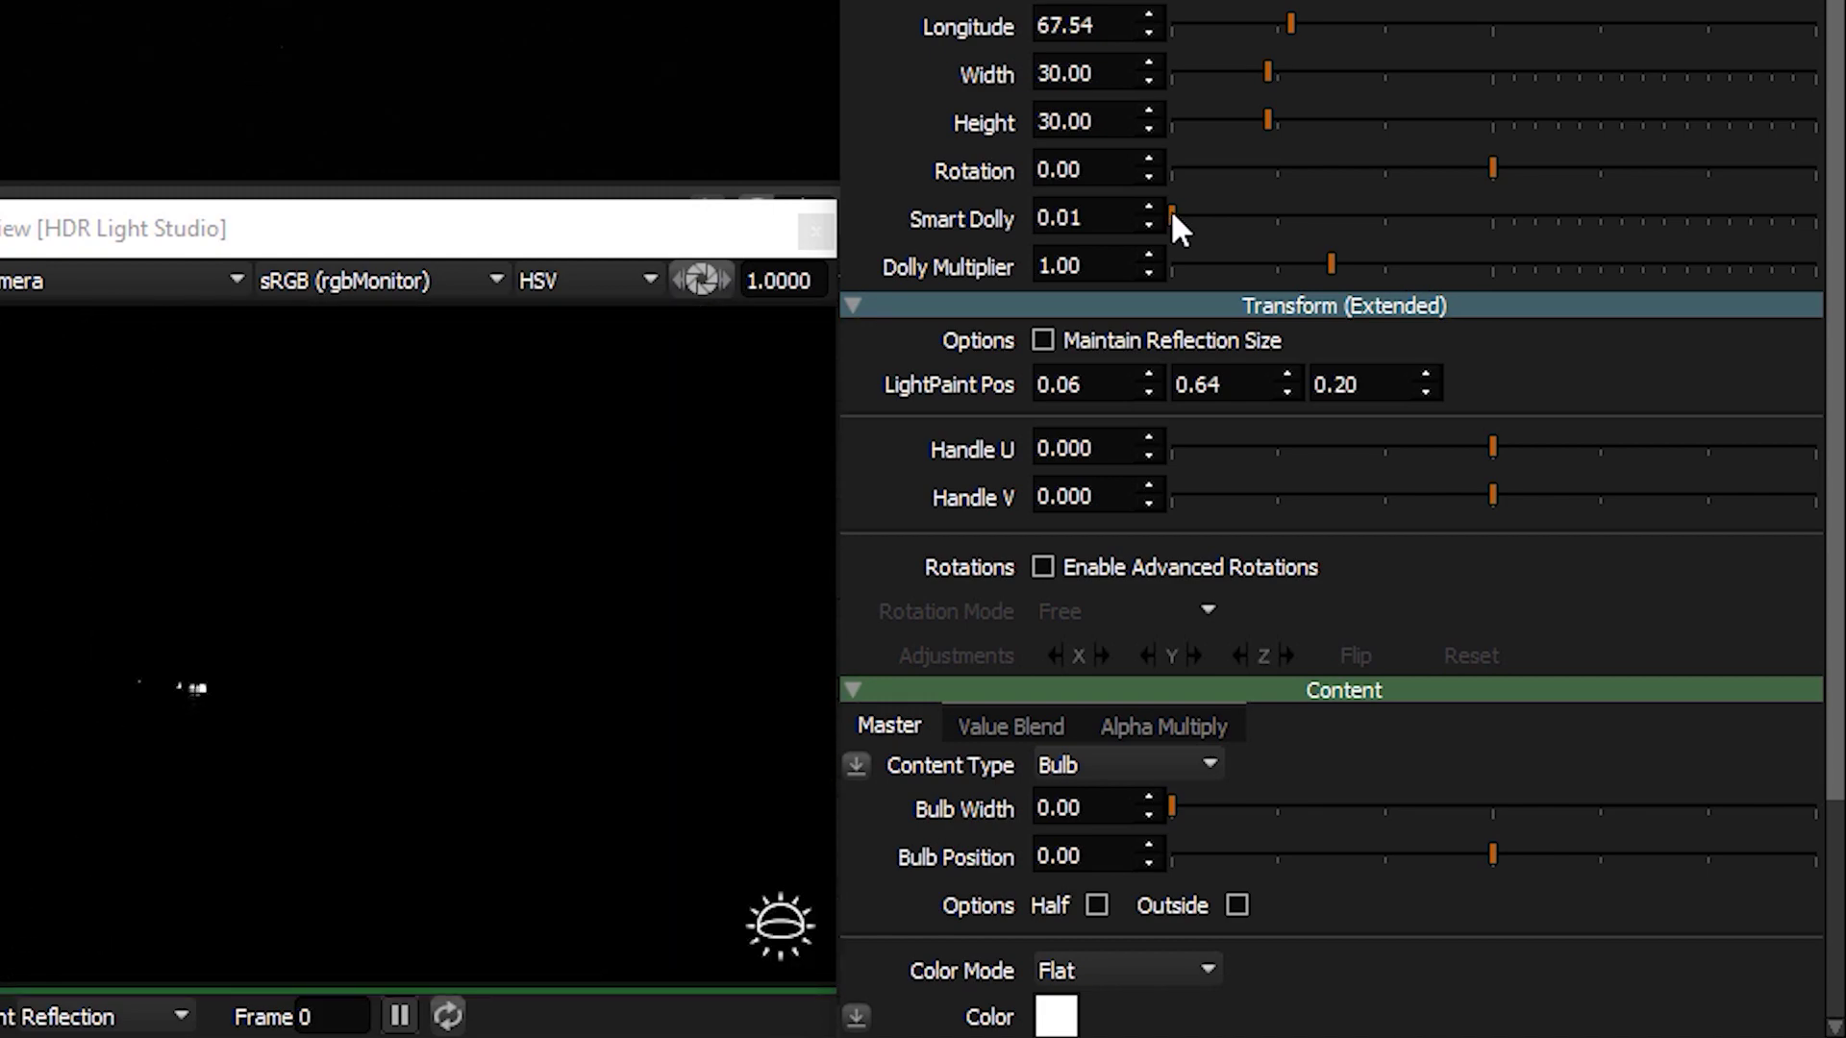
left_click_drag(1172, 213, 1173, 212)
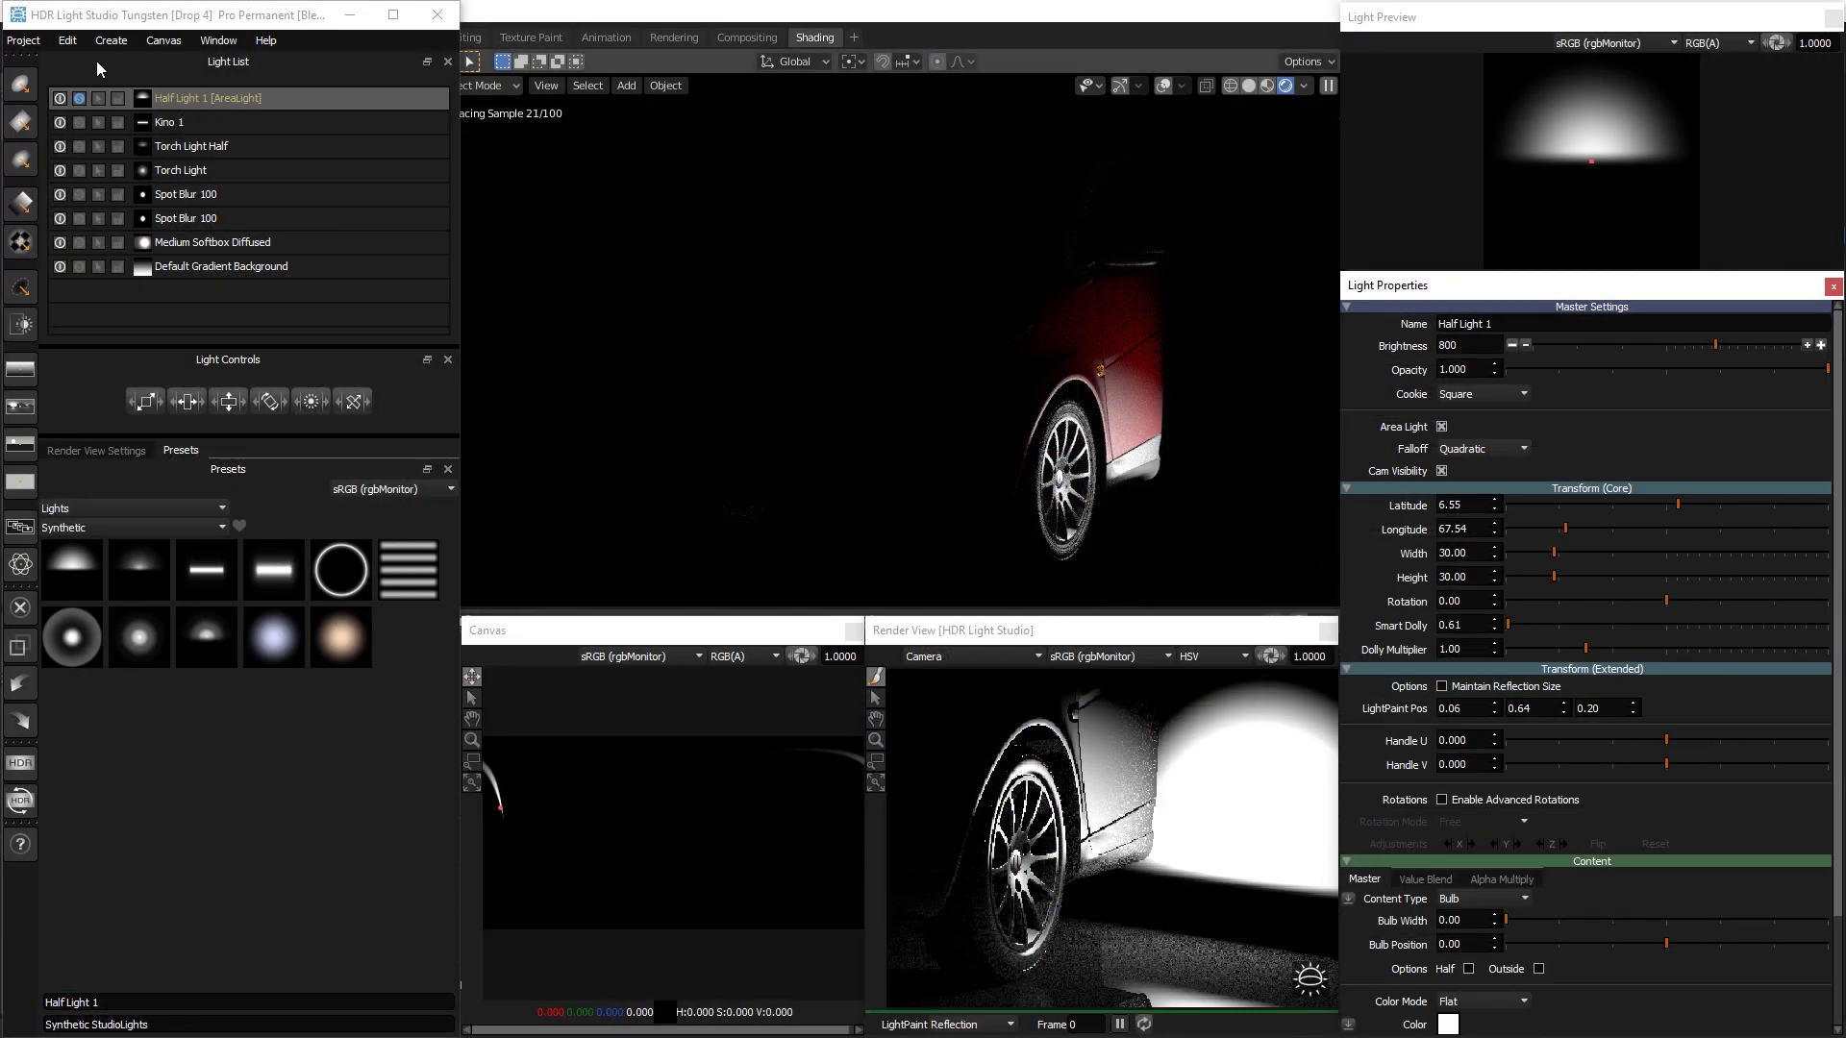
Set the Smart Dolly Scalar to 0.01 in the HDR Light Studio preferences
left_click(68, 40)
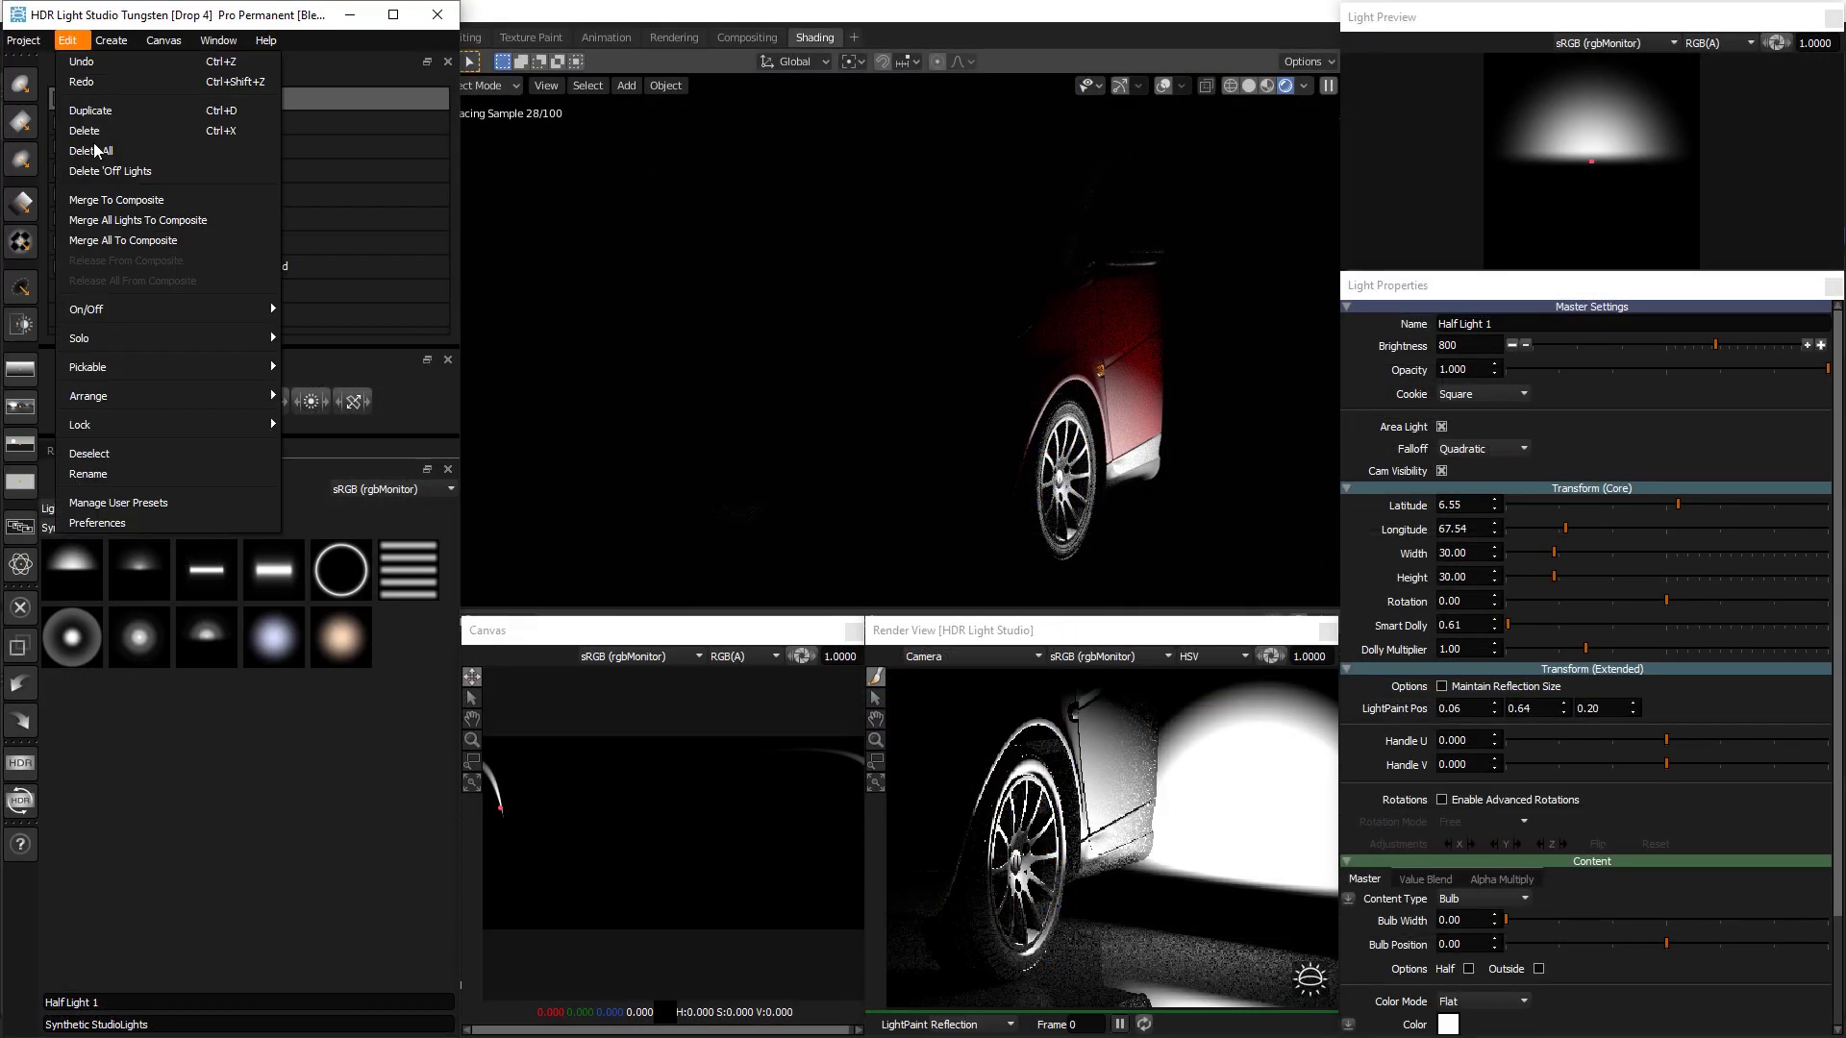
left_click(106, 522)
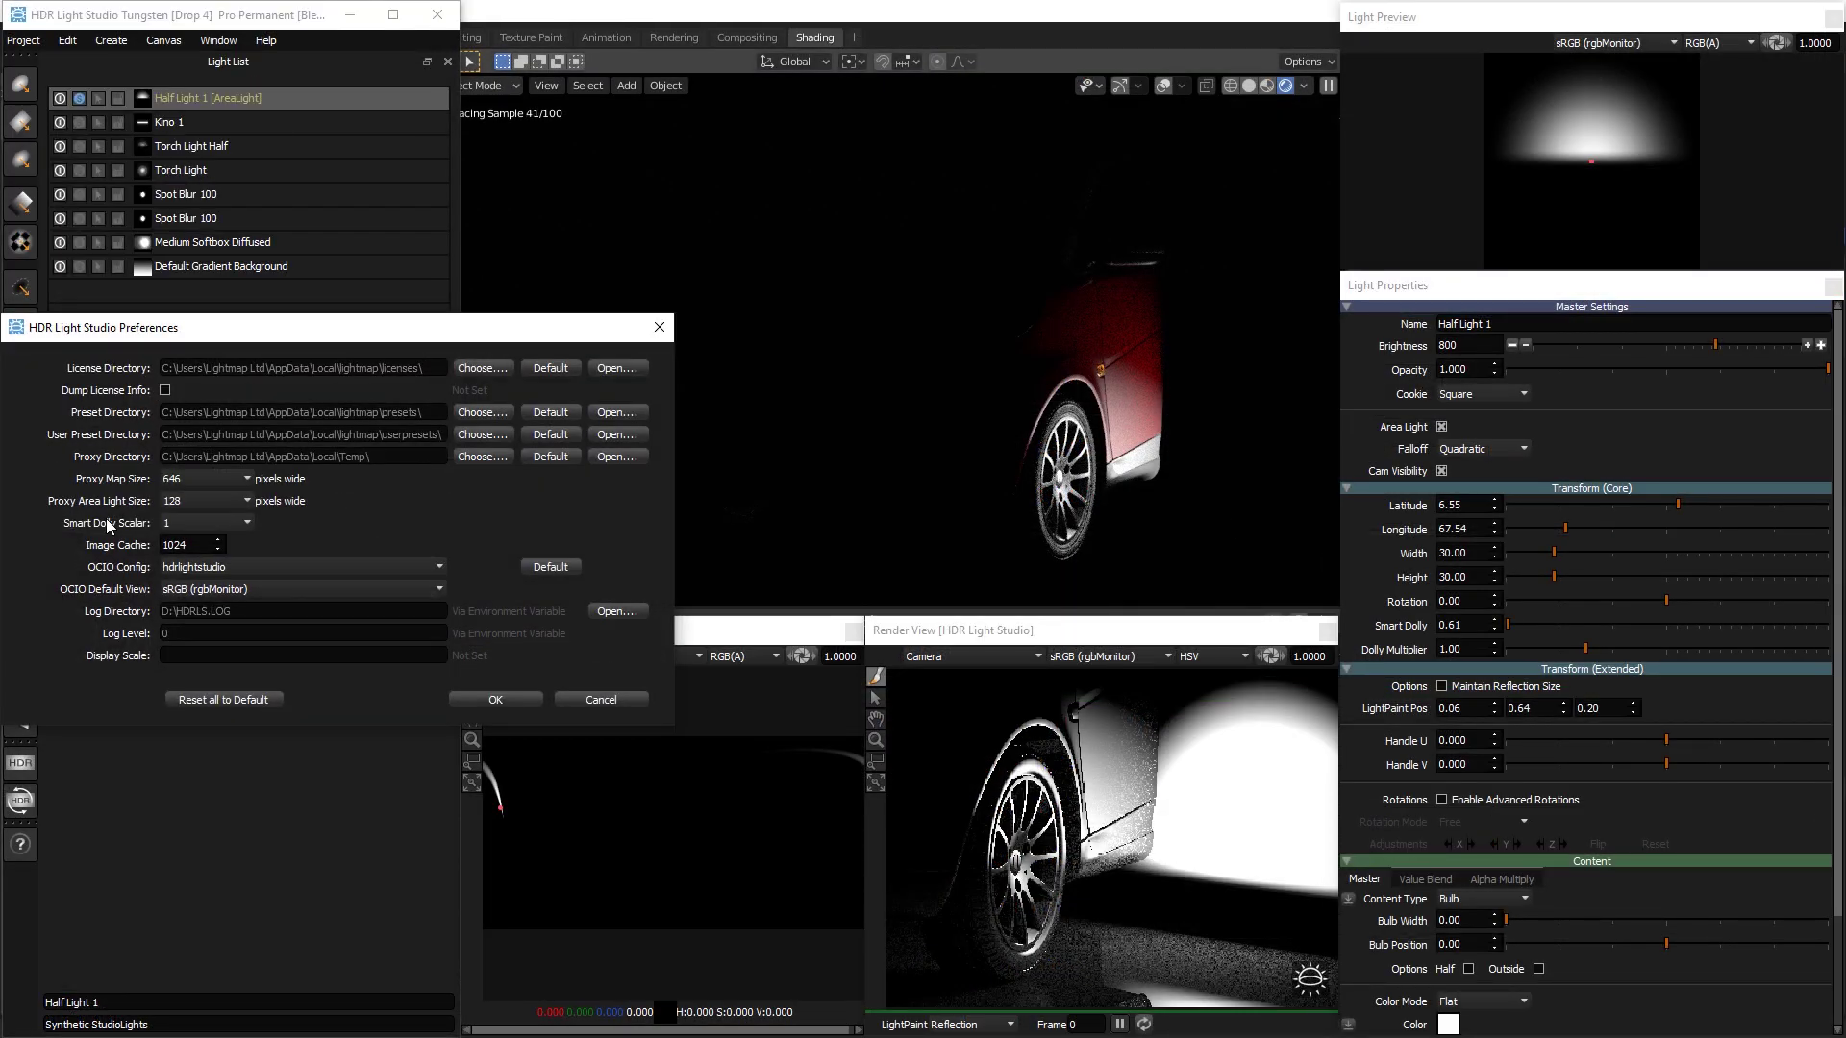
left_click(194, 524)
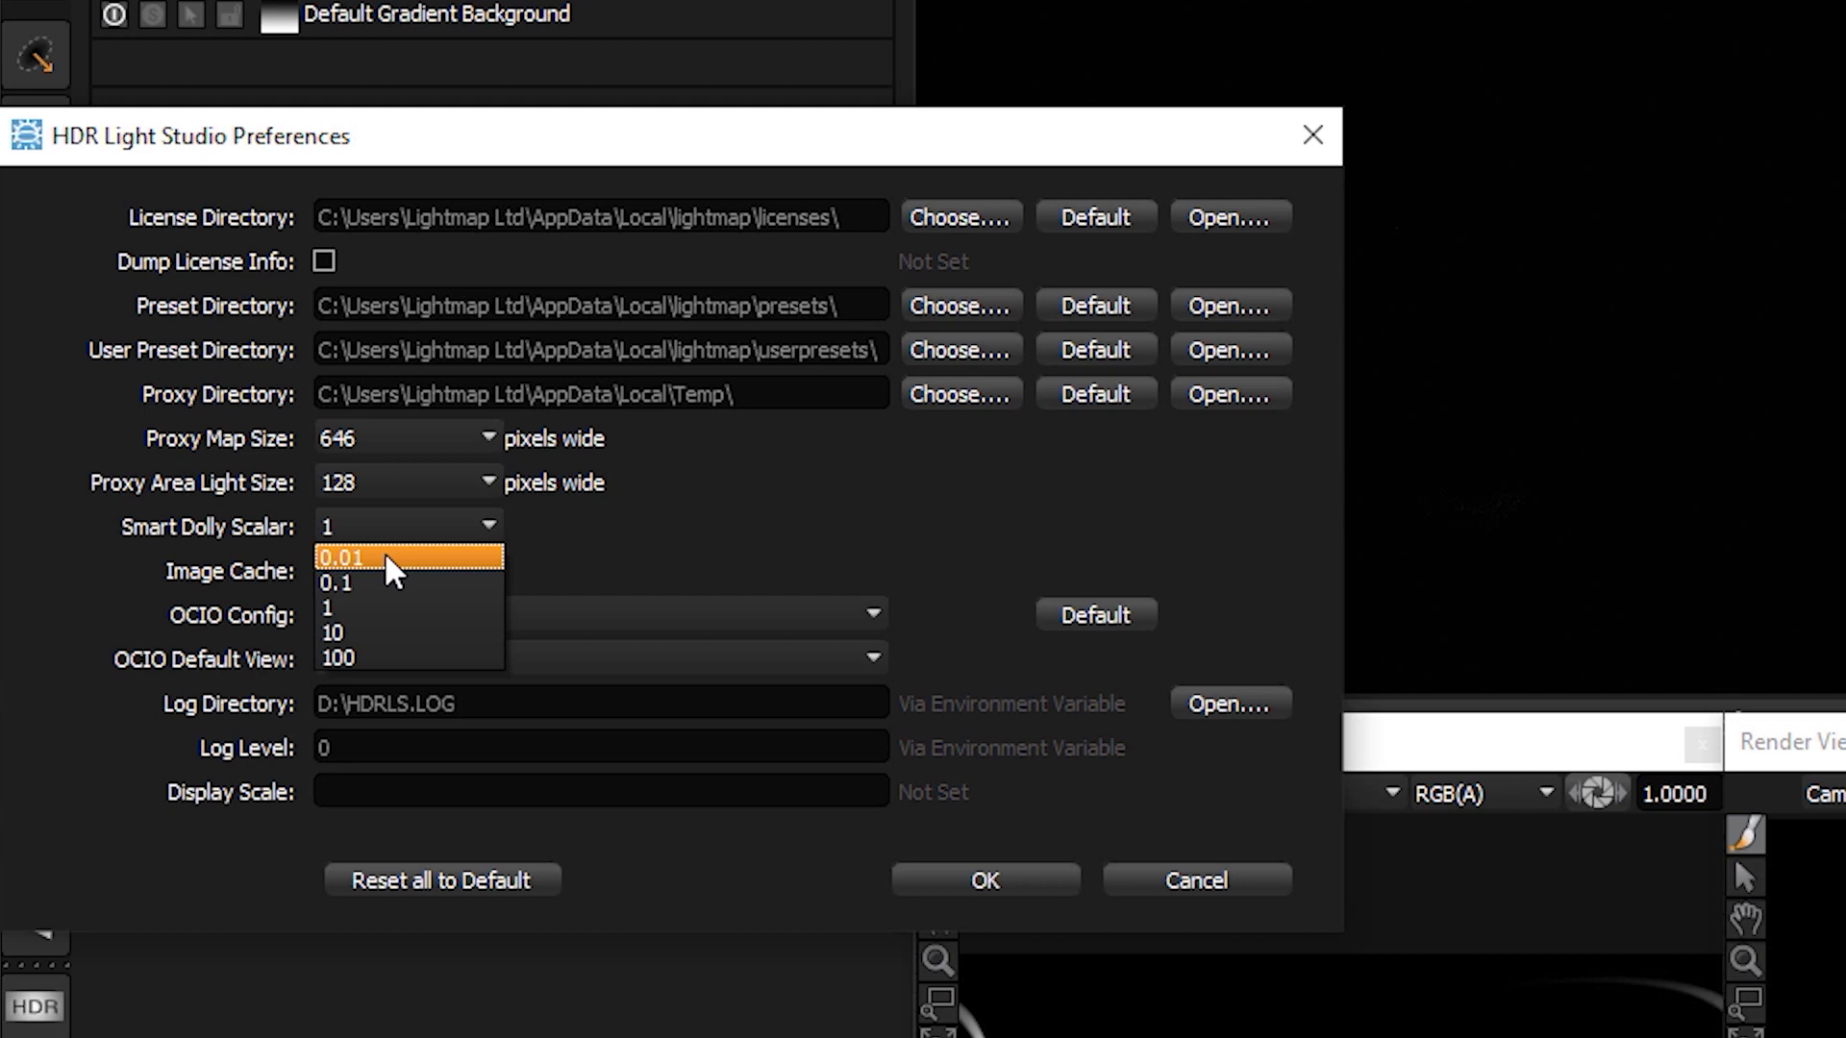
left_click(384, 560)
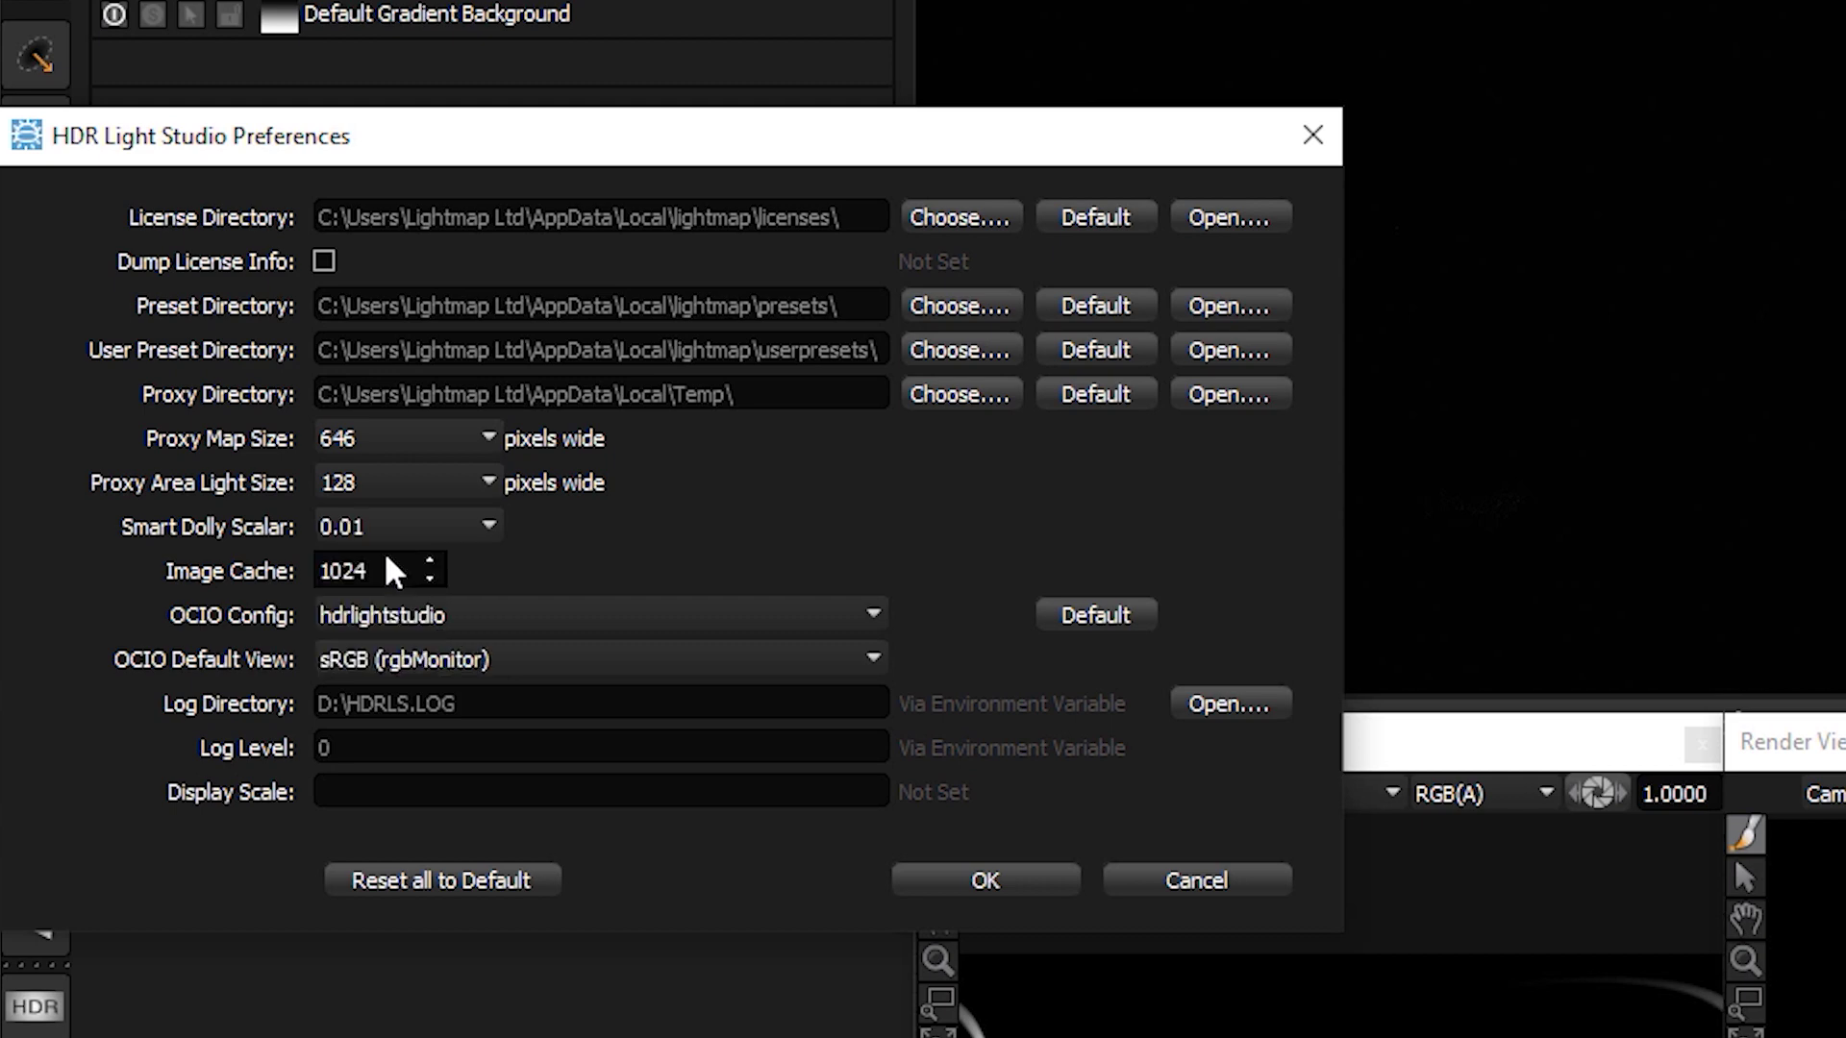
left_click(936, 889)
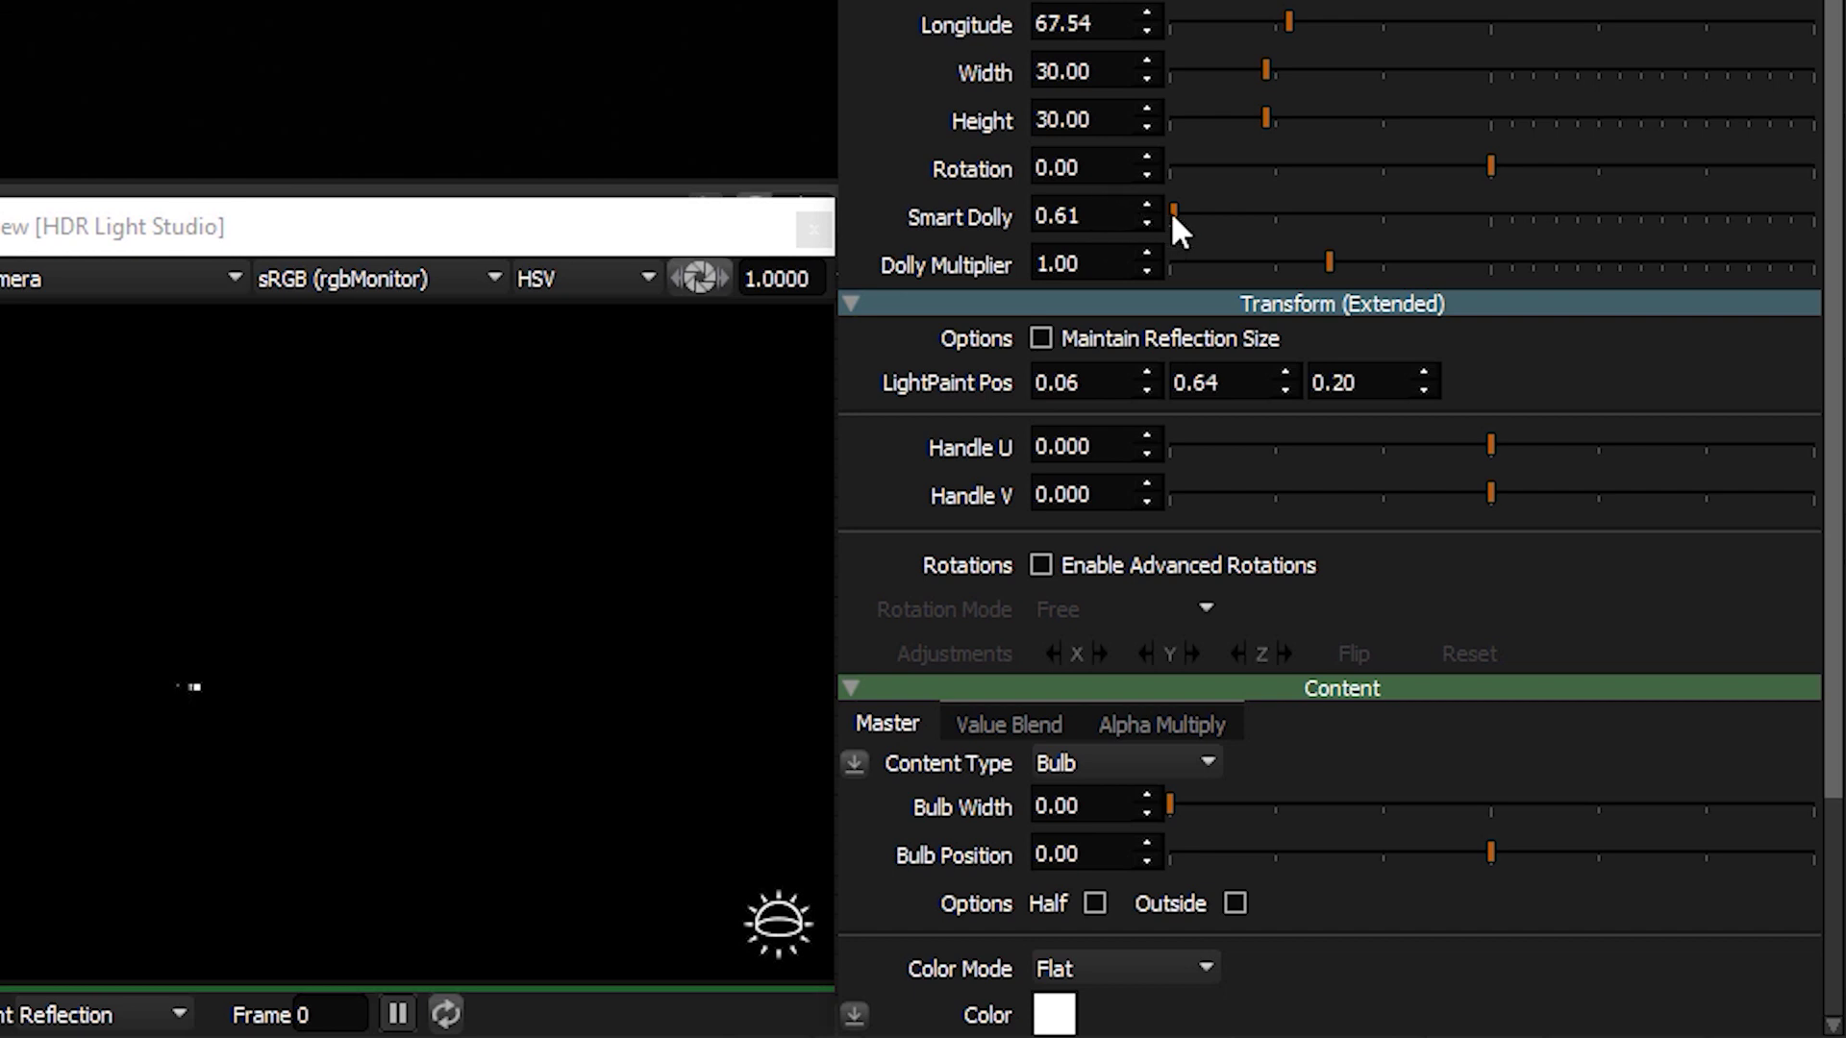
Position the Half Light 1 area light near the front wheel with Smart Dolly 22.39, latitude 7.79 and longitude 52.66
left_click_drag(1171, 211, 1314, 217)
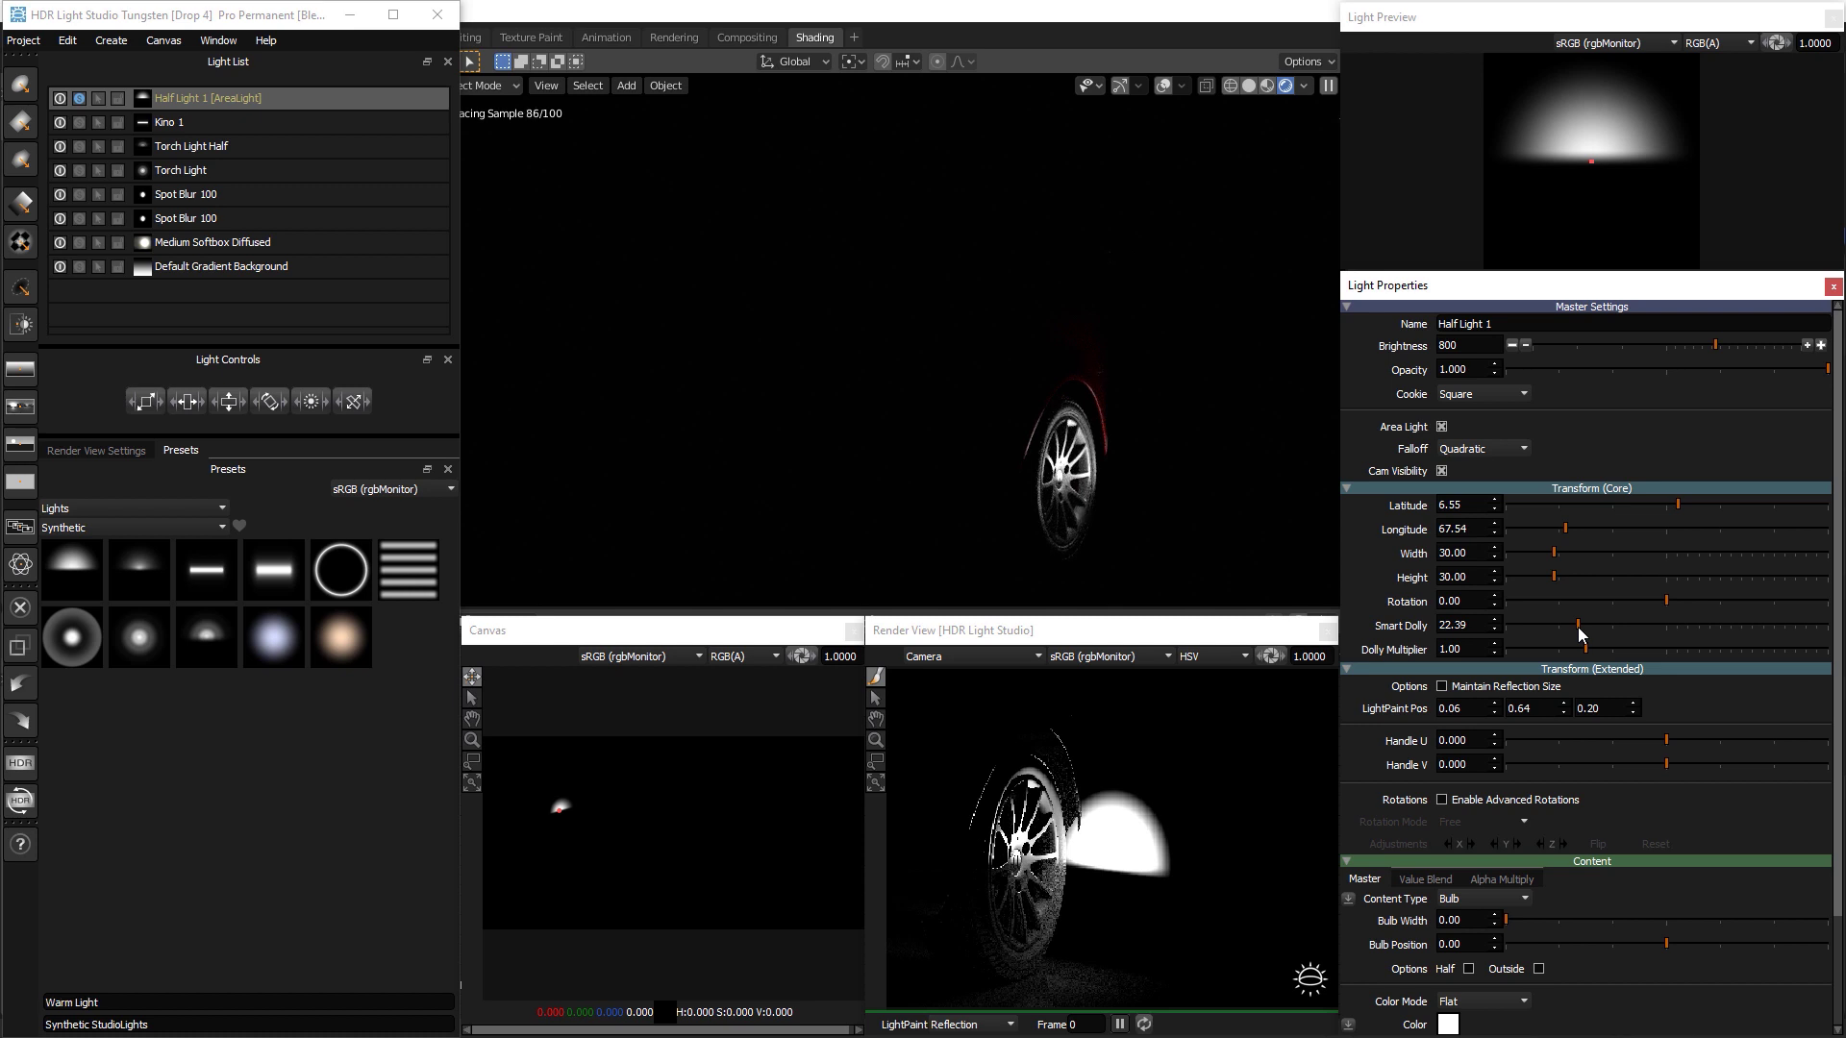
mouse_move(1678, 504)
left_mouse_down()
mouse_move(1715, 498)
mouse_move(1616, 502)
mouse_move(1681, 498)
left_mouse_up()
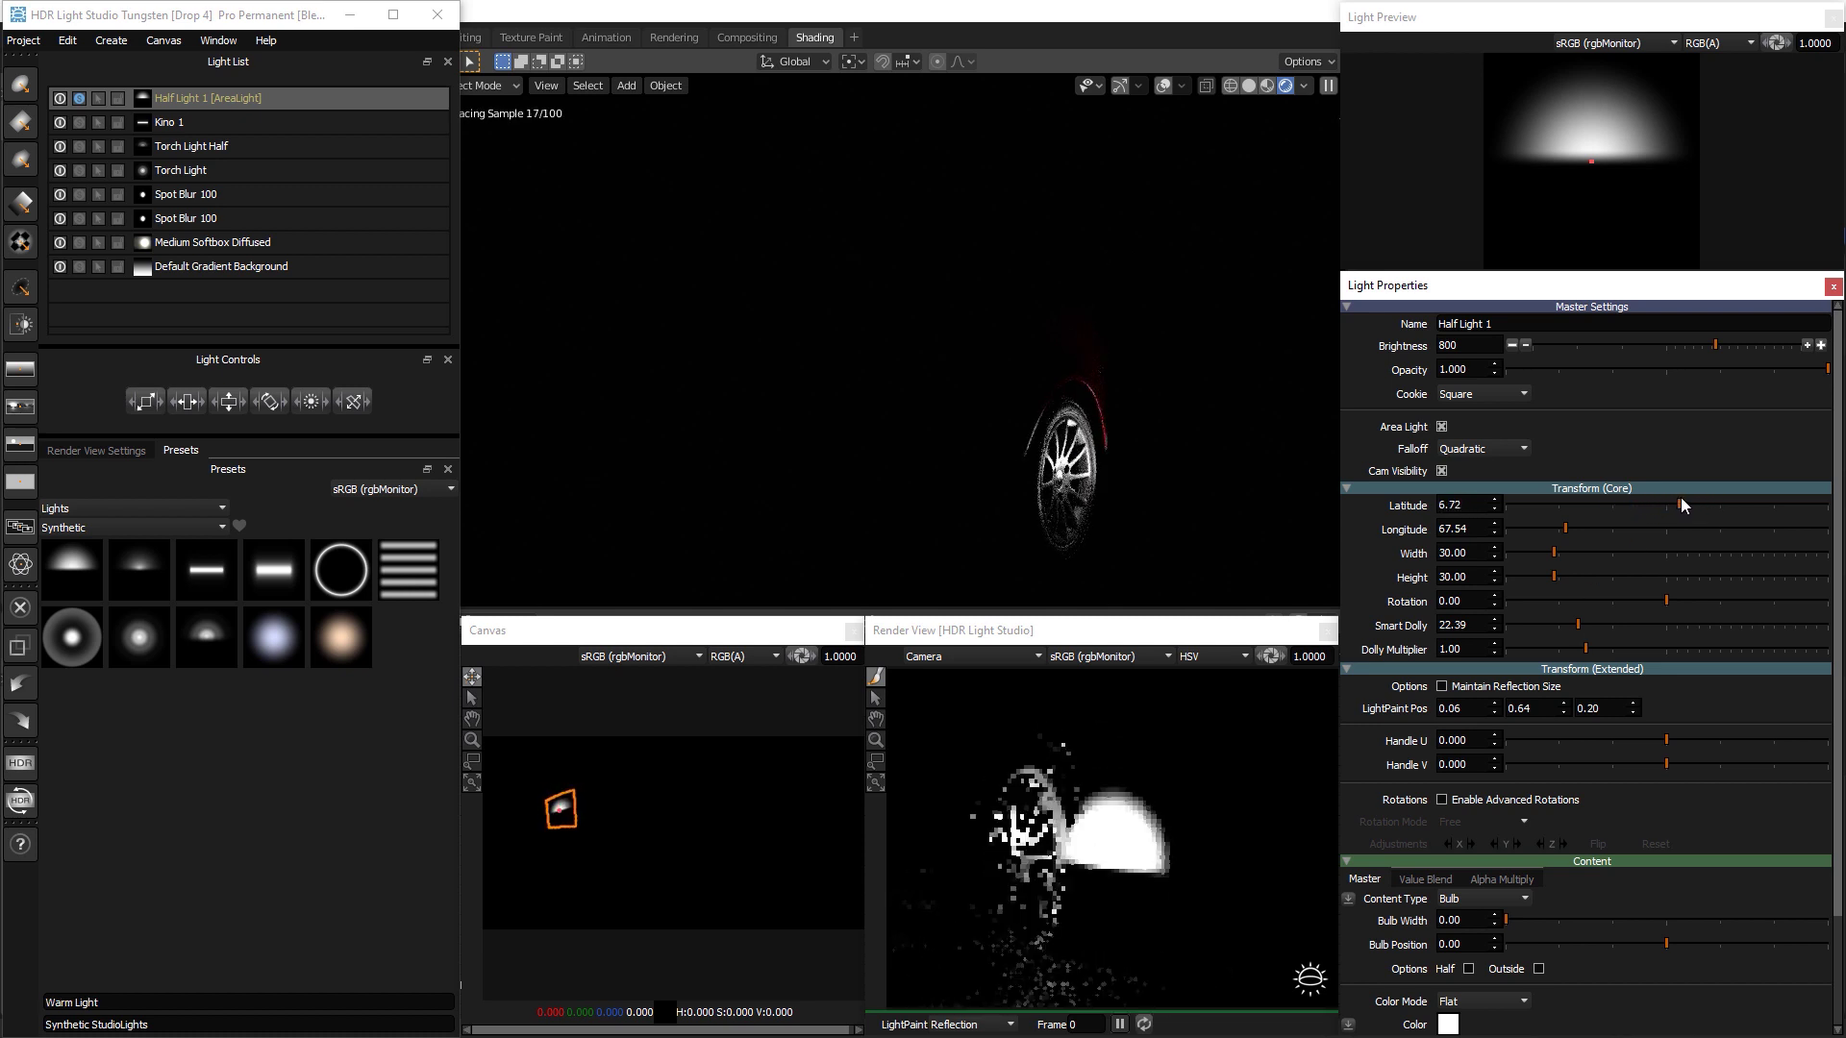
mouse_move(1565, 528)
left_mouse_down()
mouse_move(1531, 525)
mouse_move(1554, 523)
left_mouse_up()
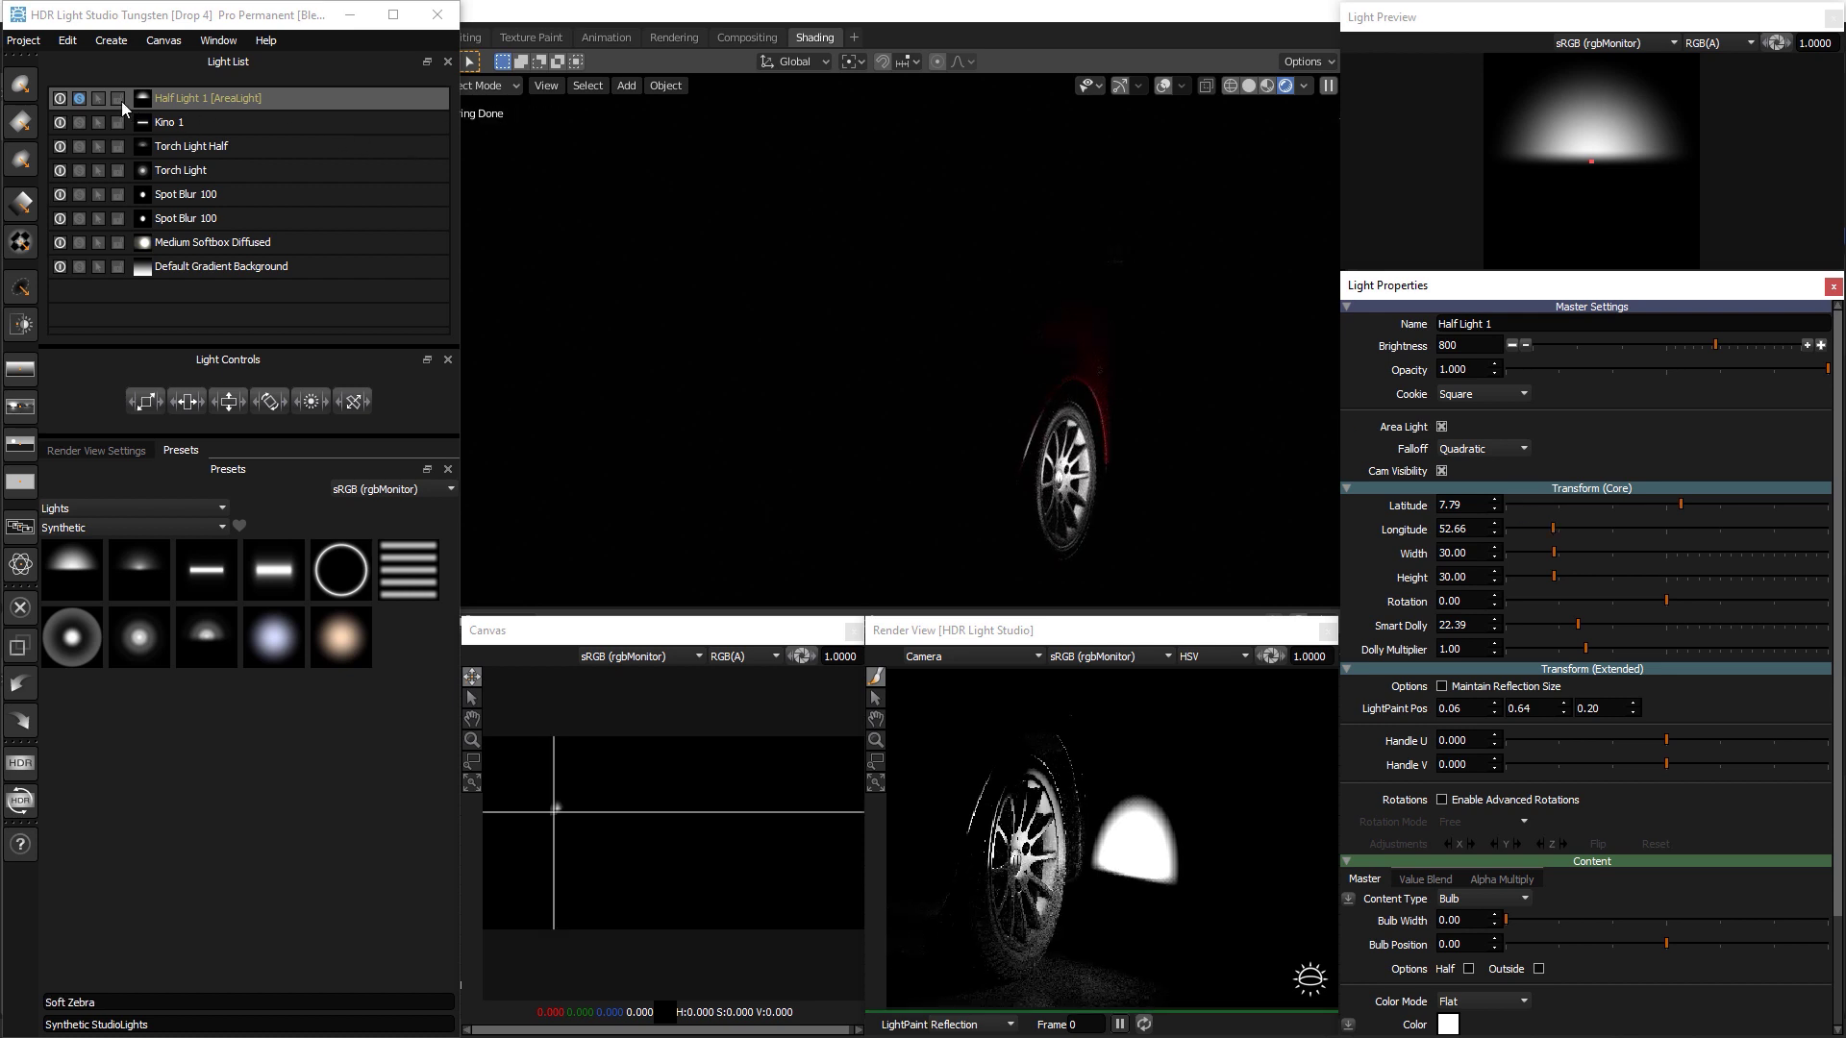
End the solo of Half Light 1 and switch the light off and on to compare its effect on the wheel
left_click(80, 98)
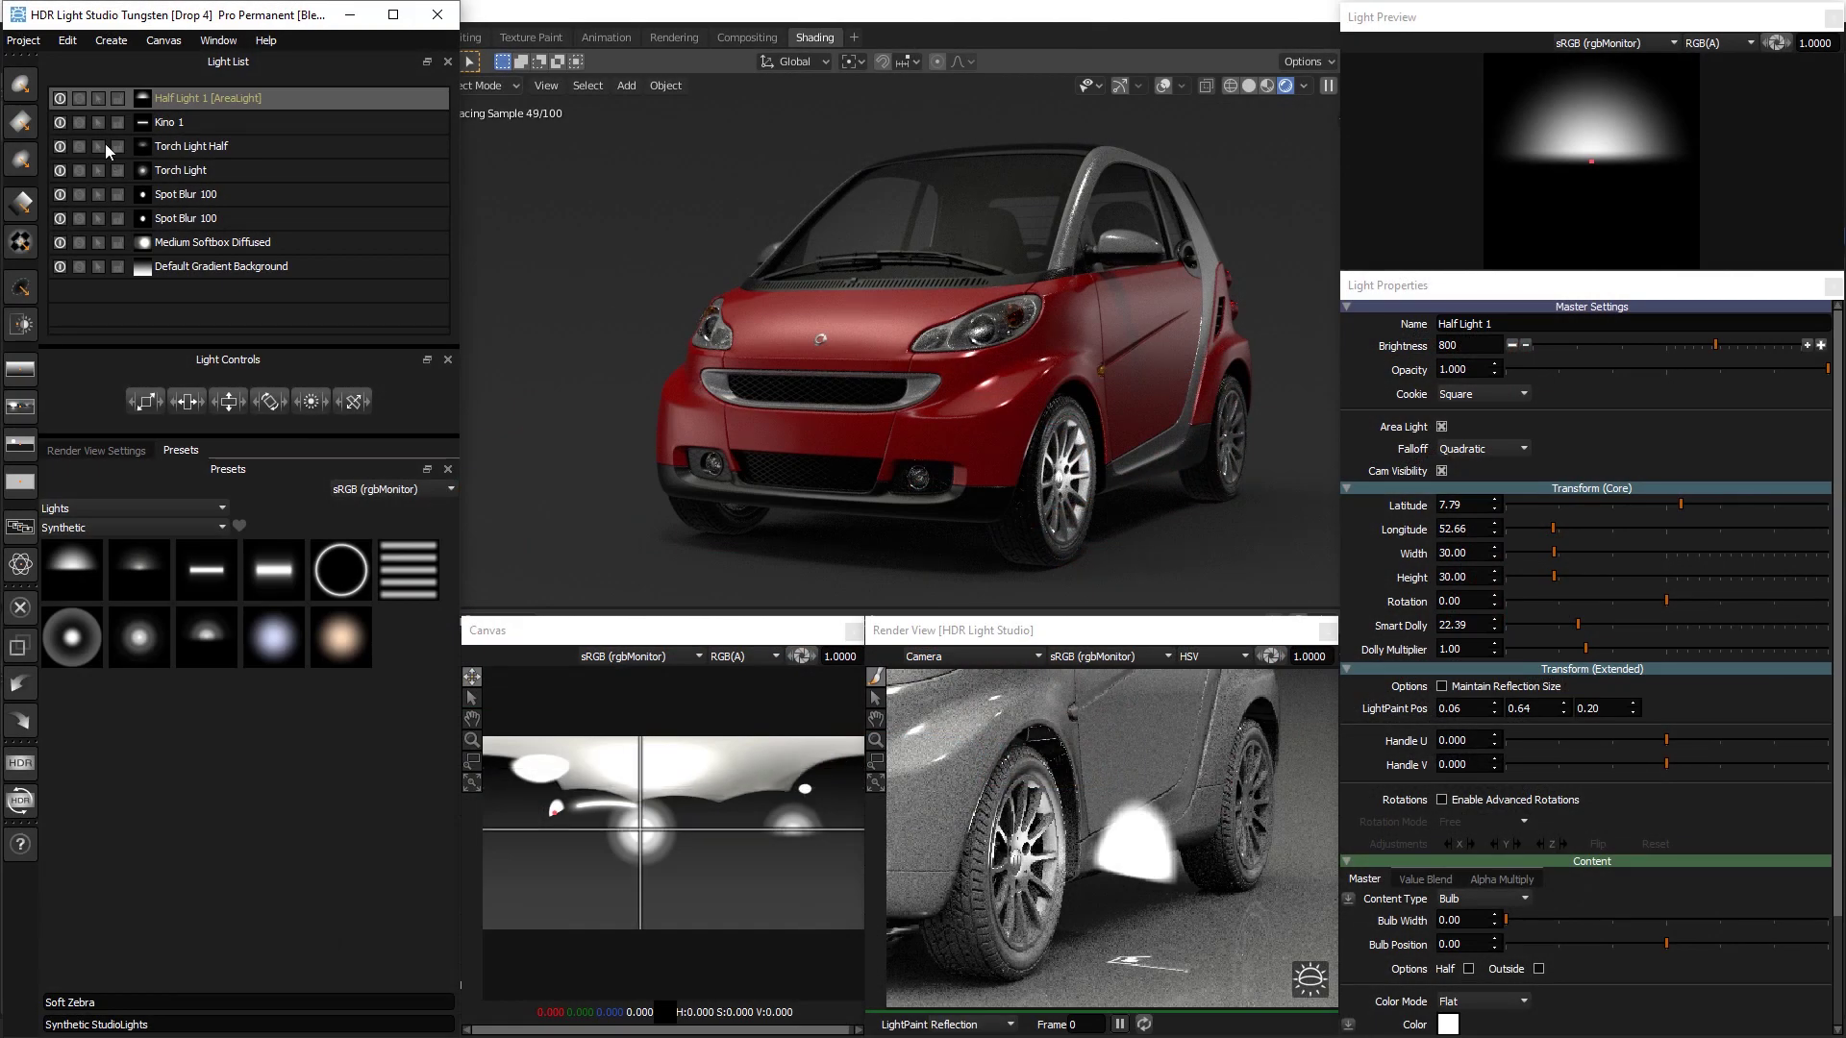
left_click(59, 97)
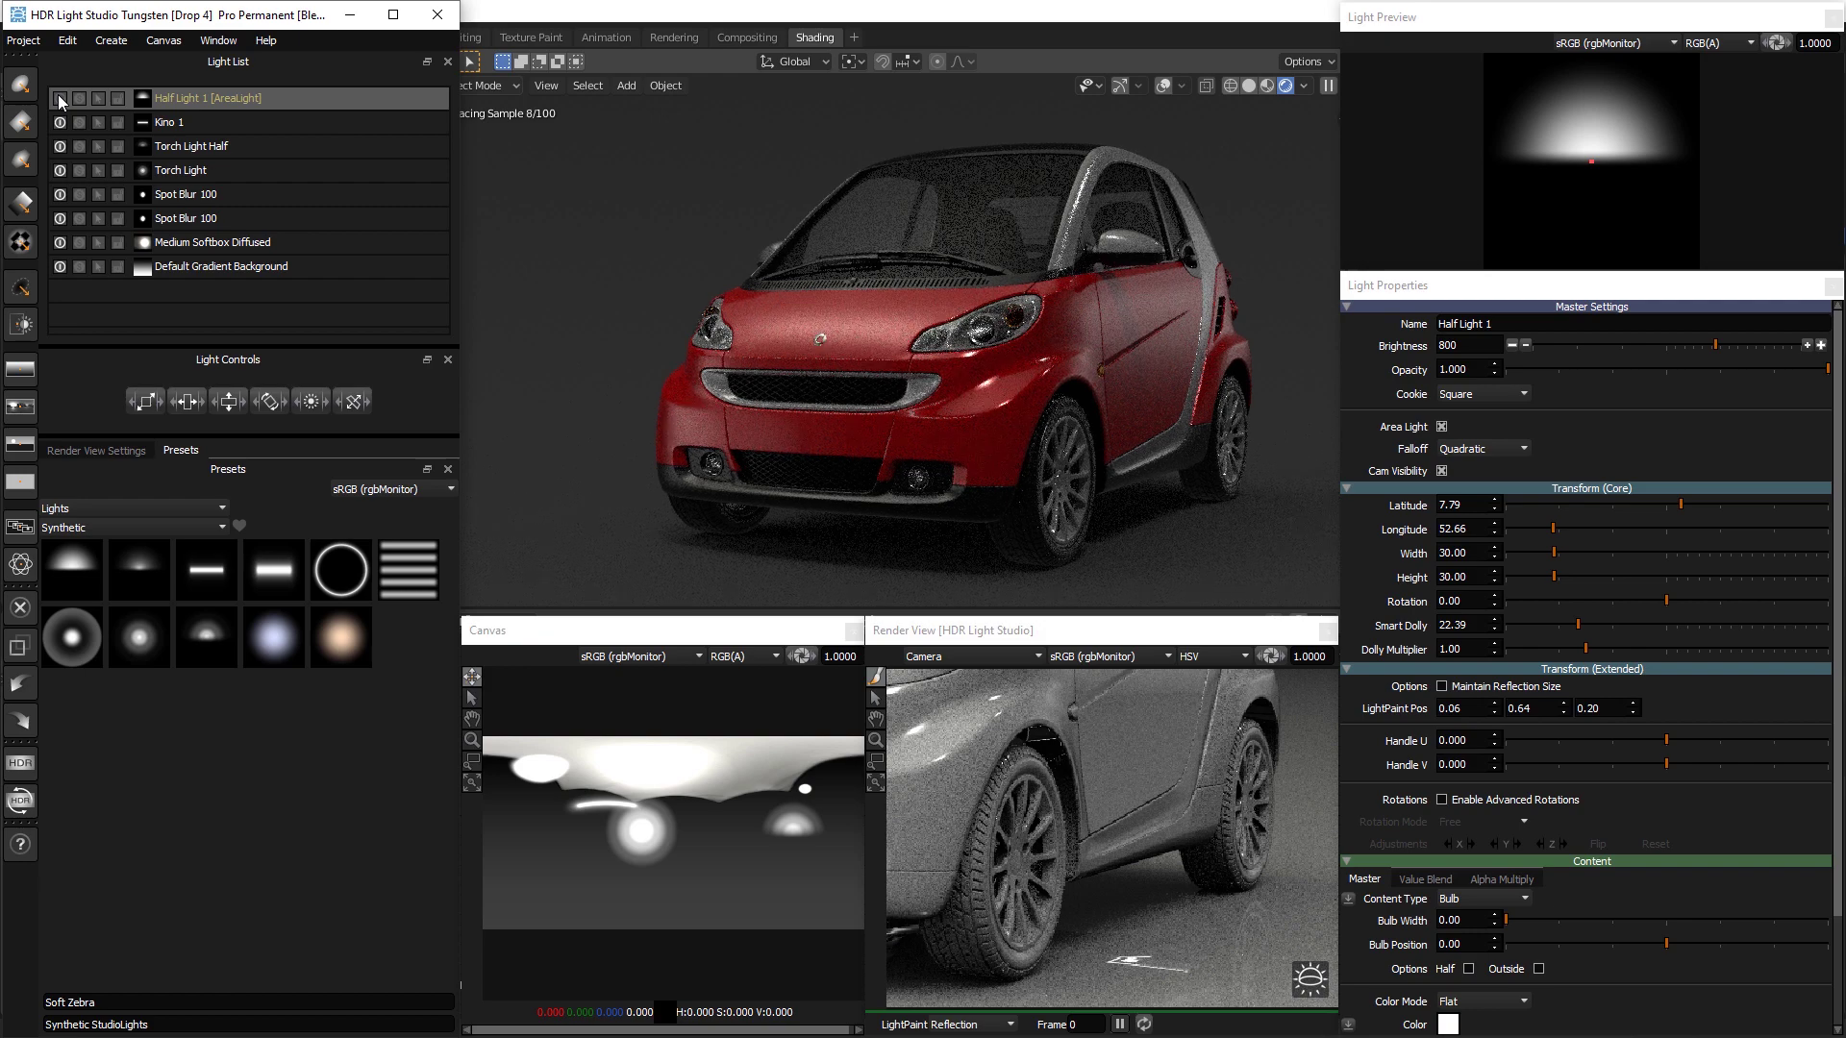
left_click(59, 98)
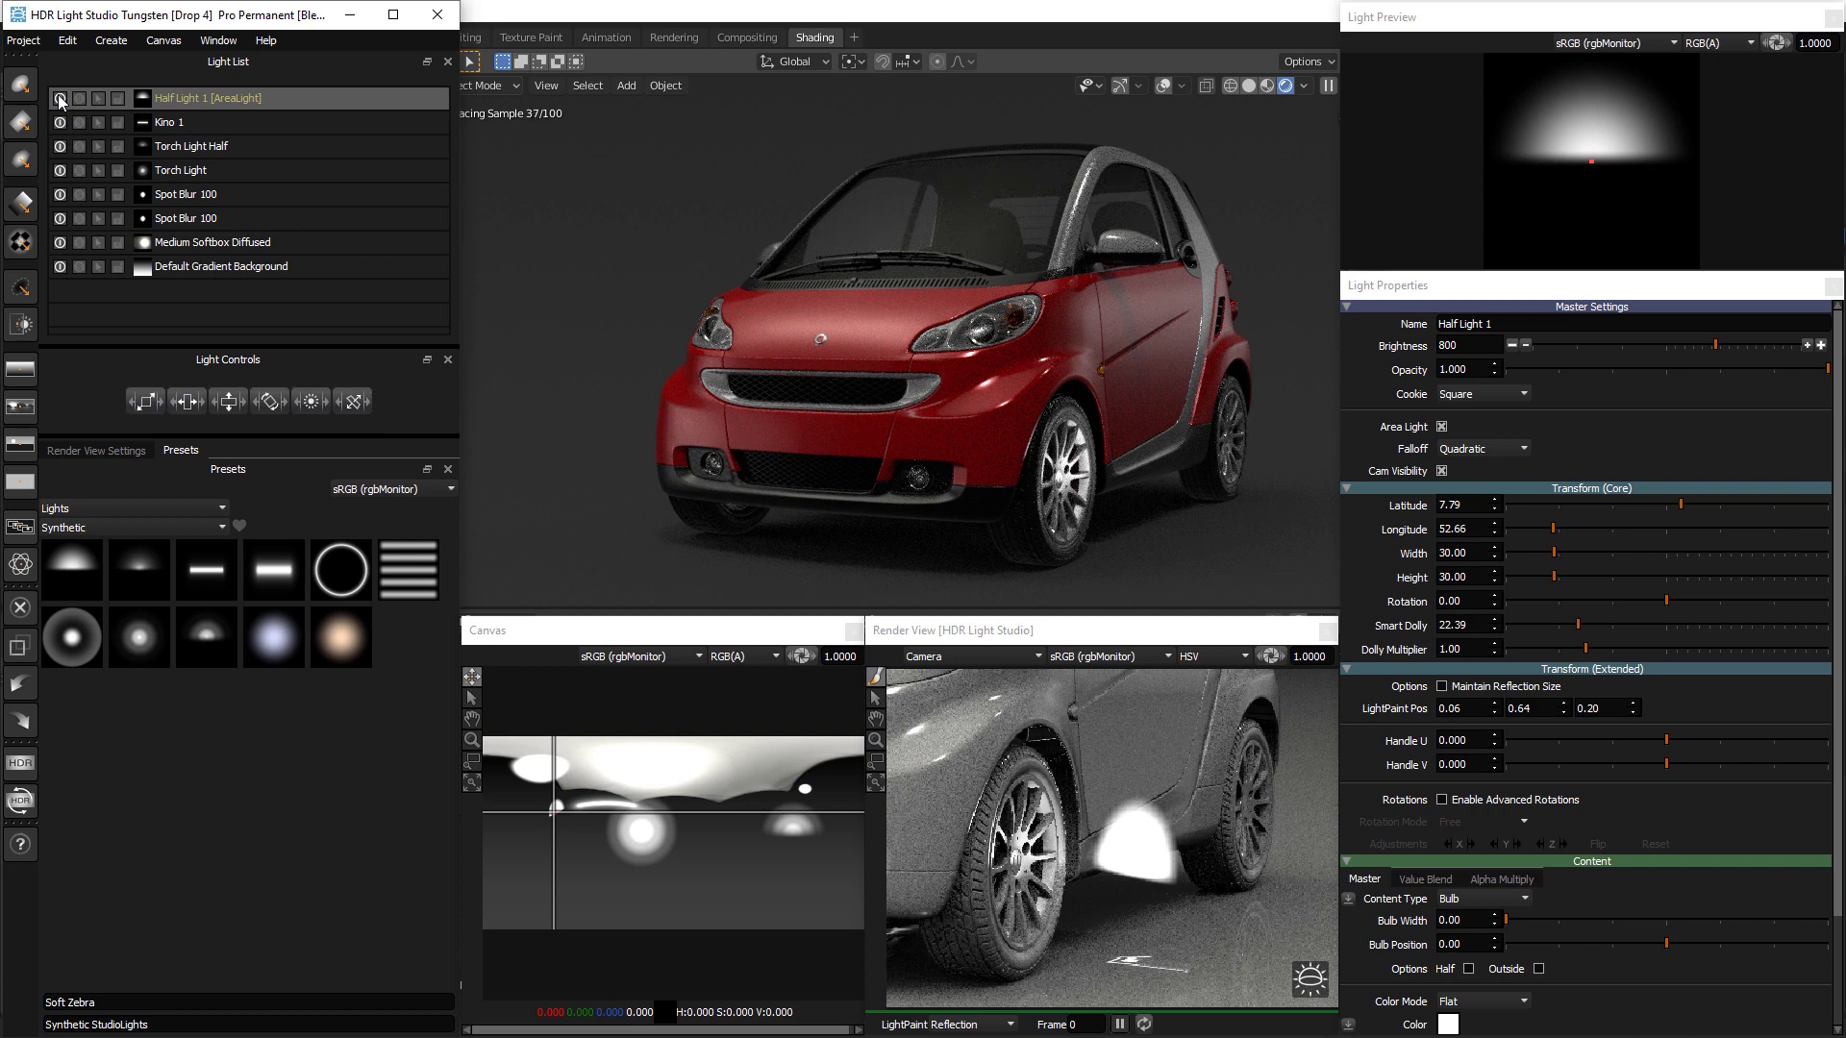
Duplicate the Half Light 1 area light, keeping the same name
right_click(280, 98)
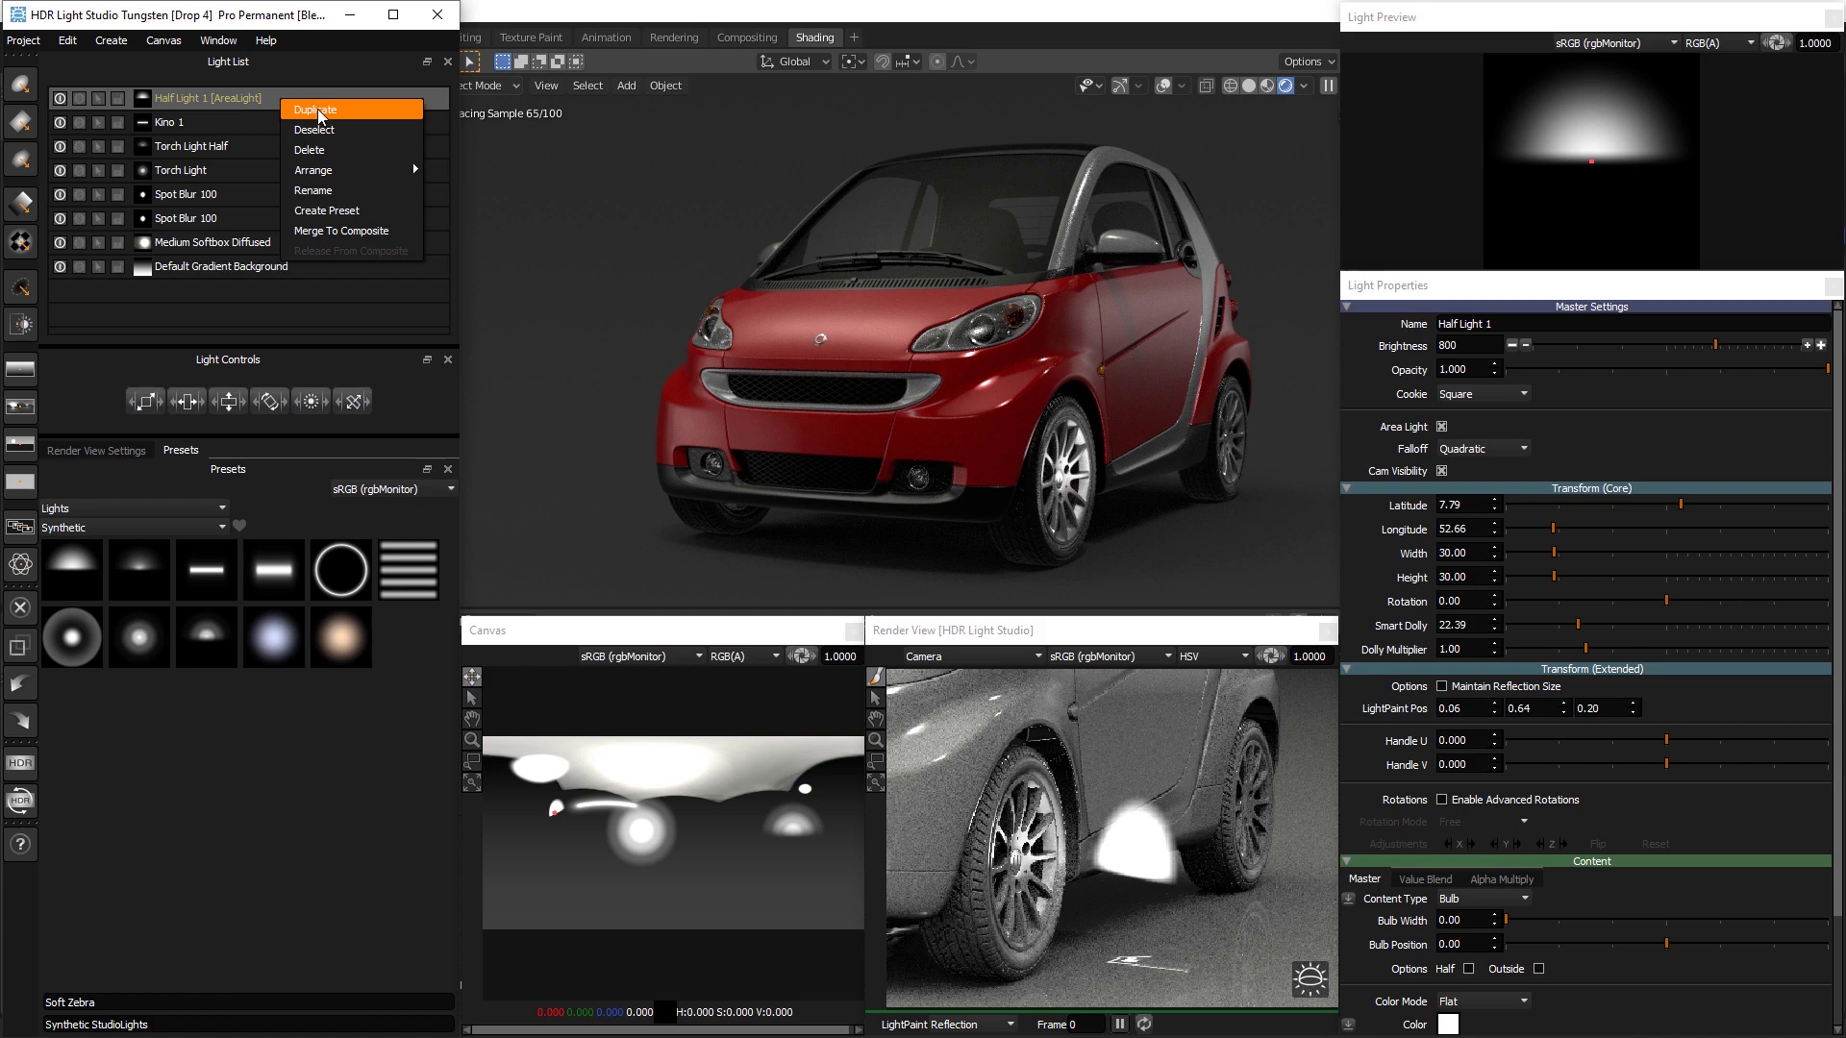
left_click(316, 109)
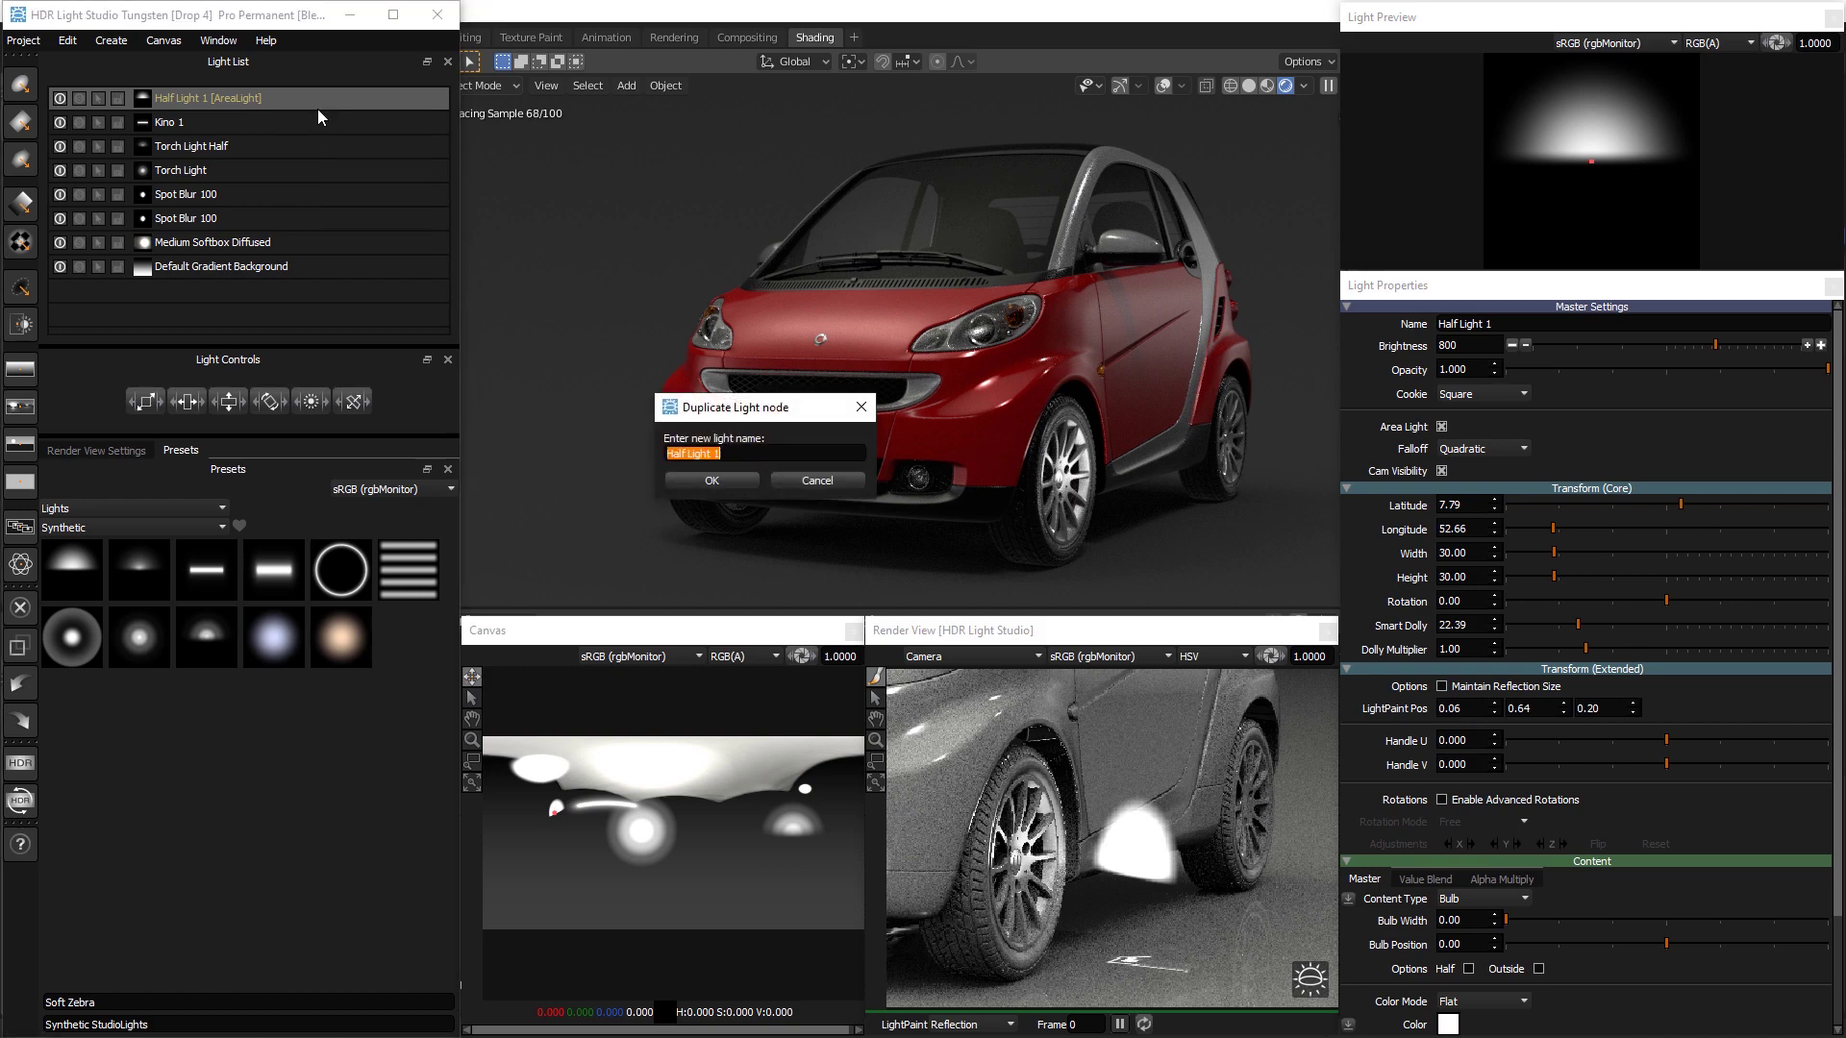
left_click(711, 480)
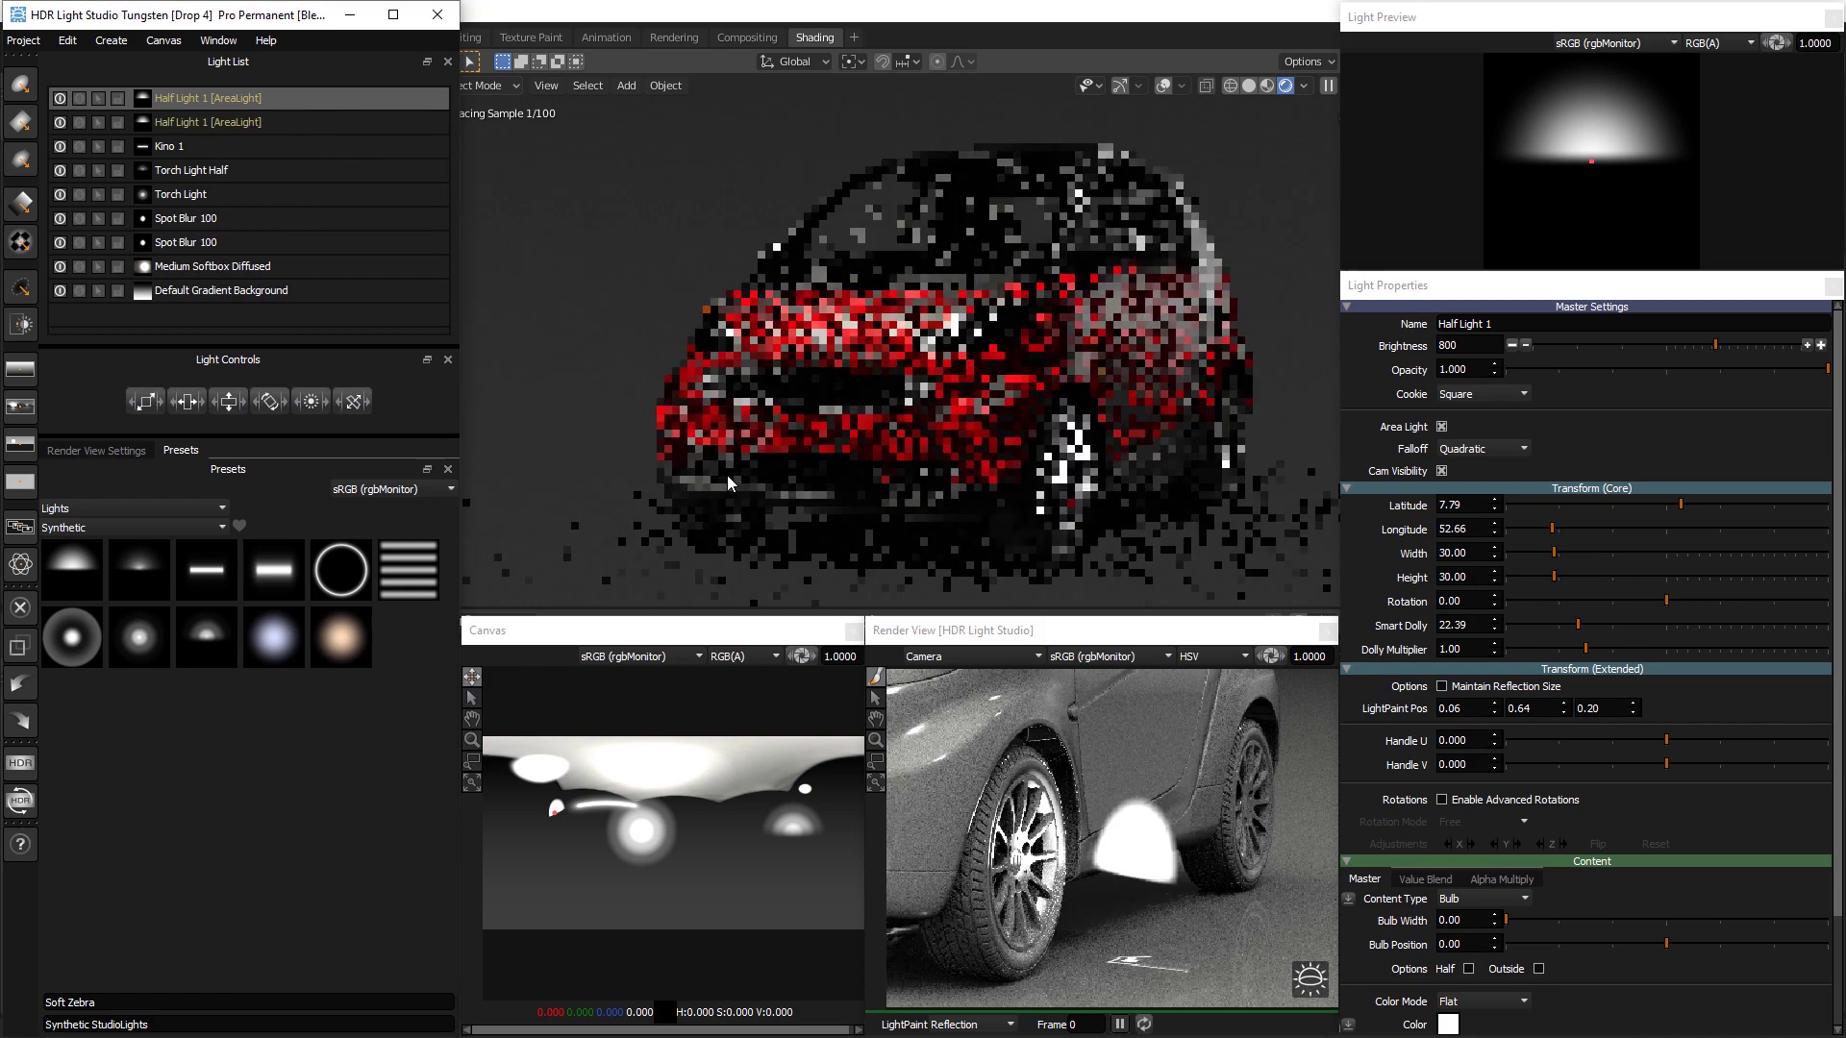
Position the copied half light beside the rear wheel at latitude 4.94 and longitude 66.63, with width 16.72
left_click(876, 719)
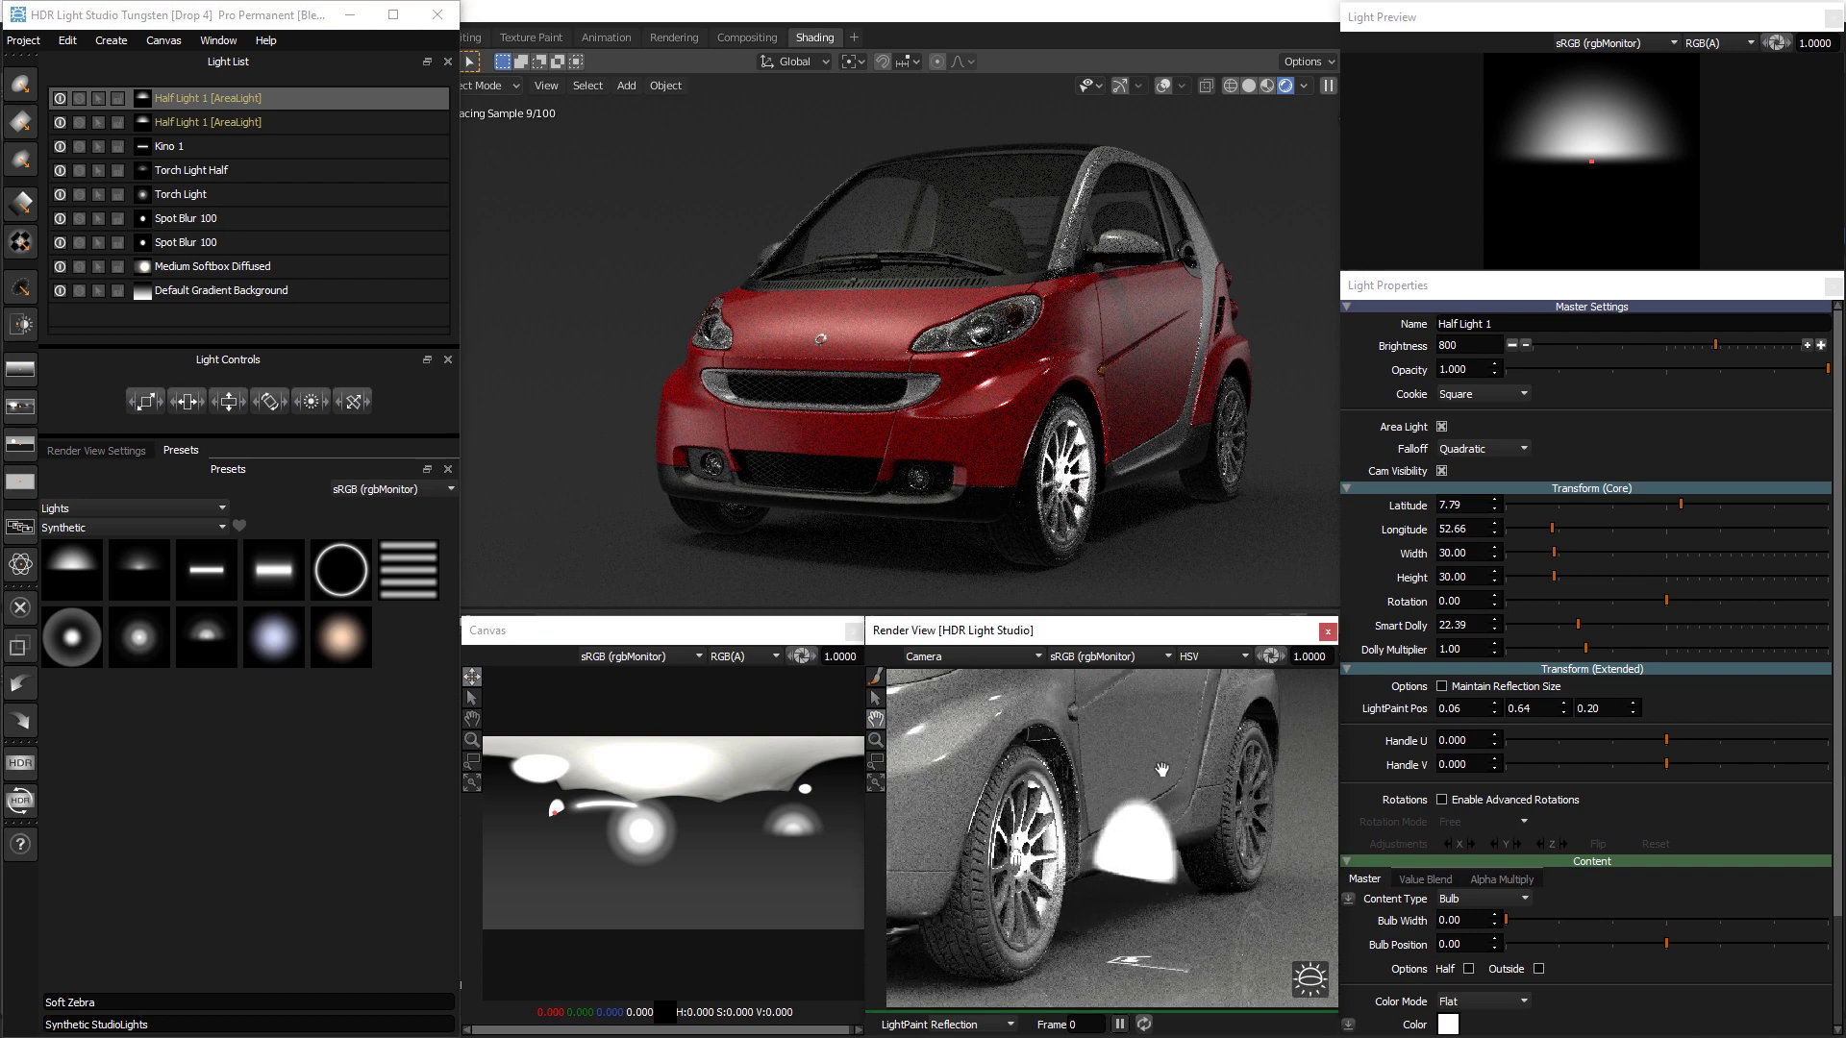
left_click_drag(1161, 769, 1077, 794)
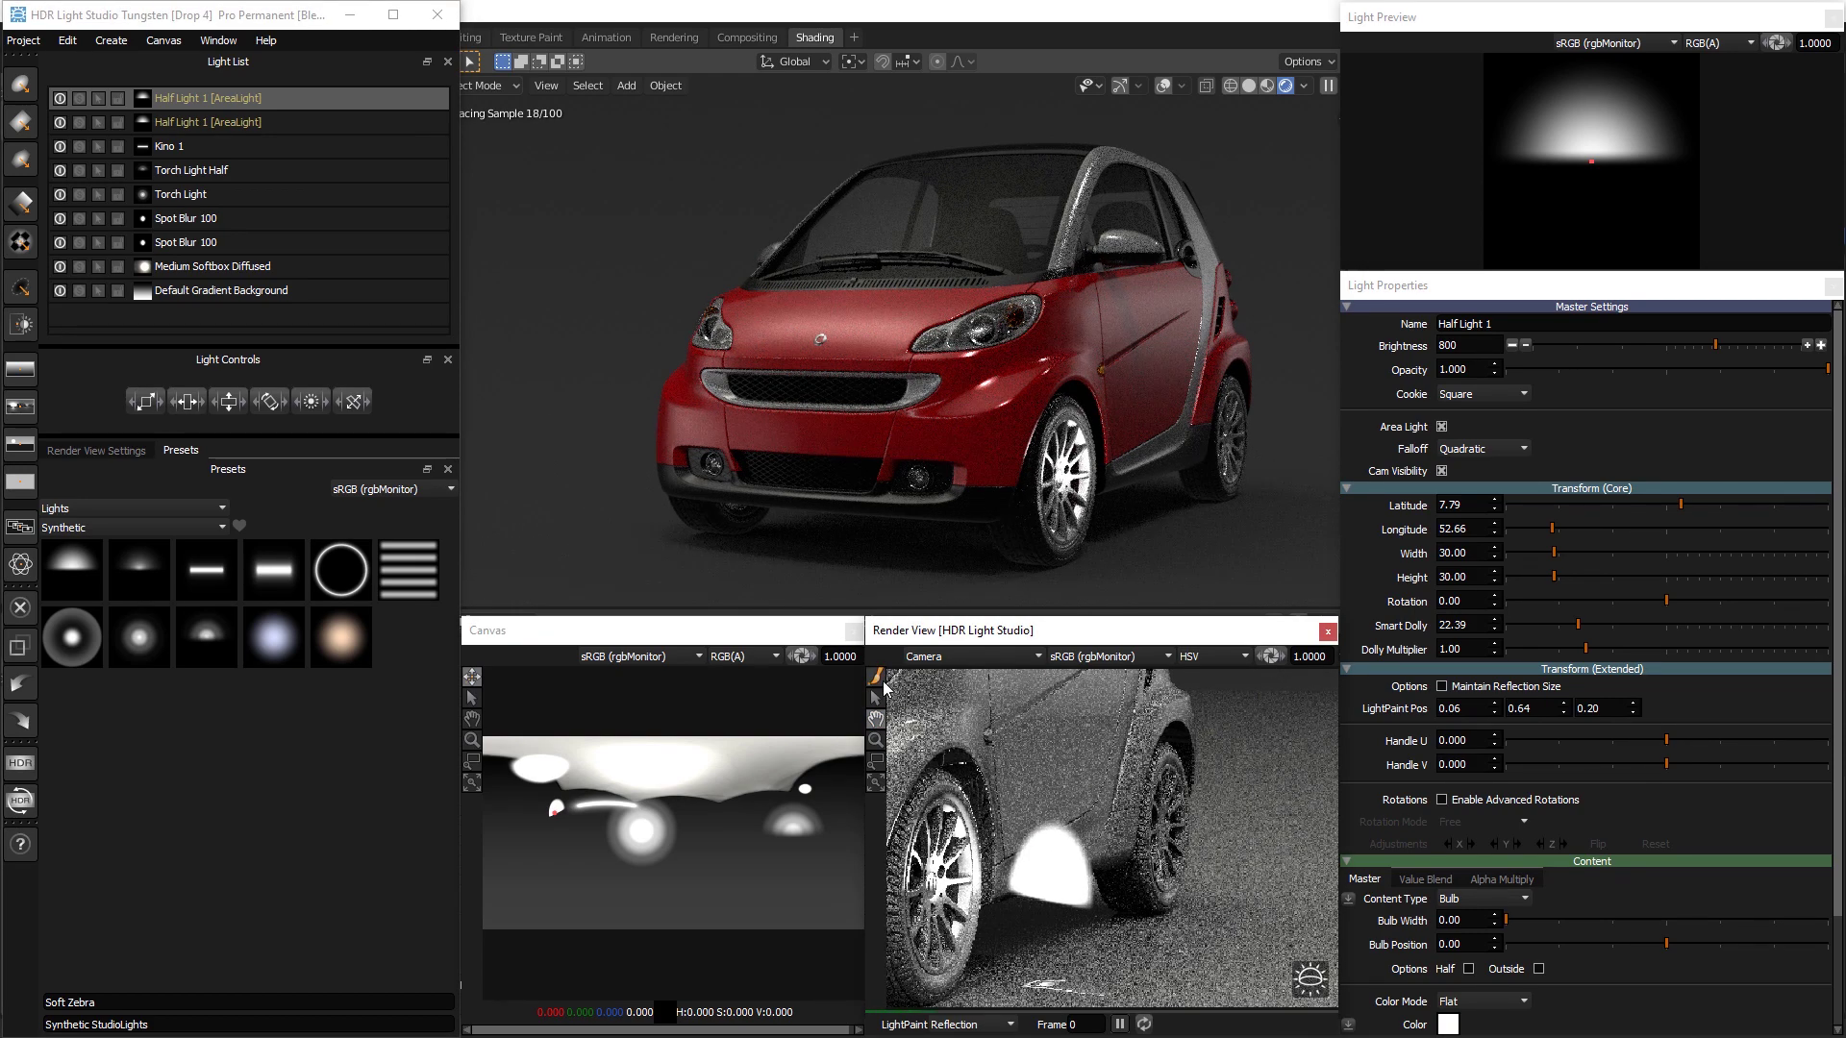
left_click(877, 679)
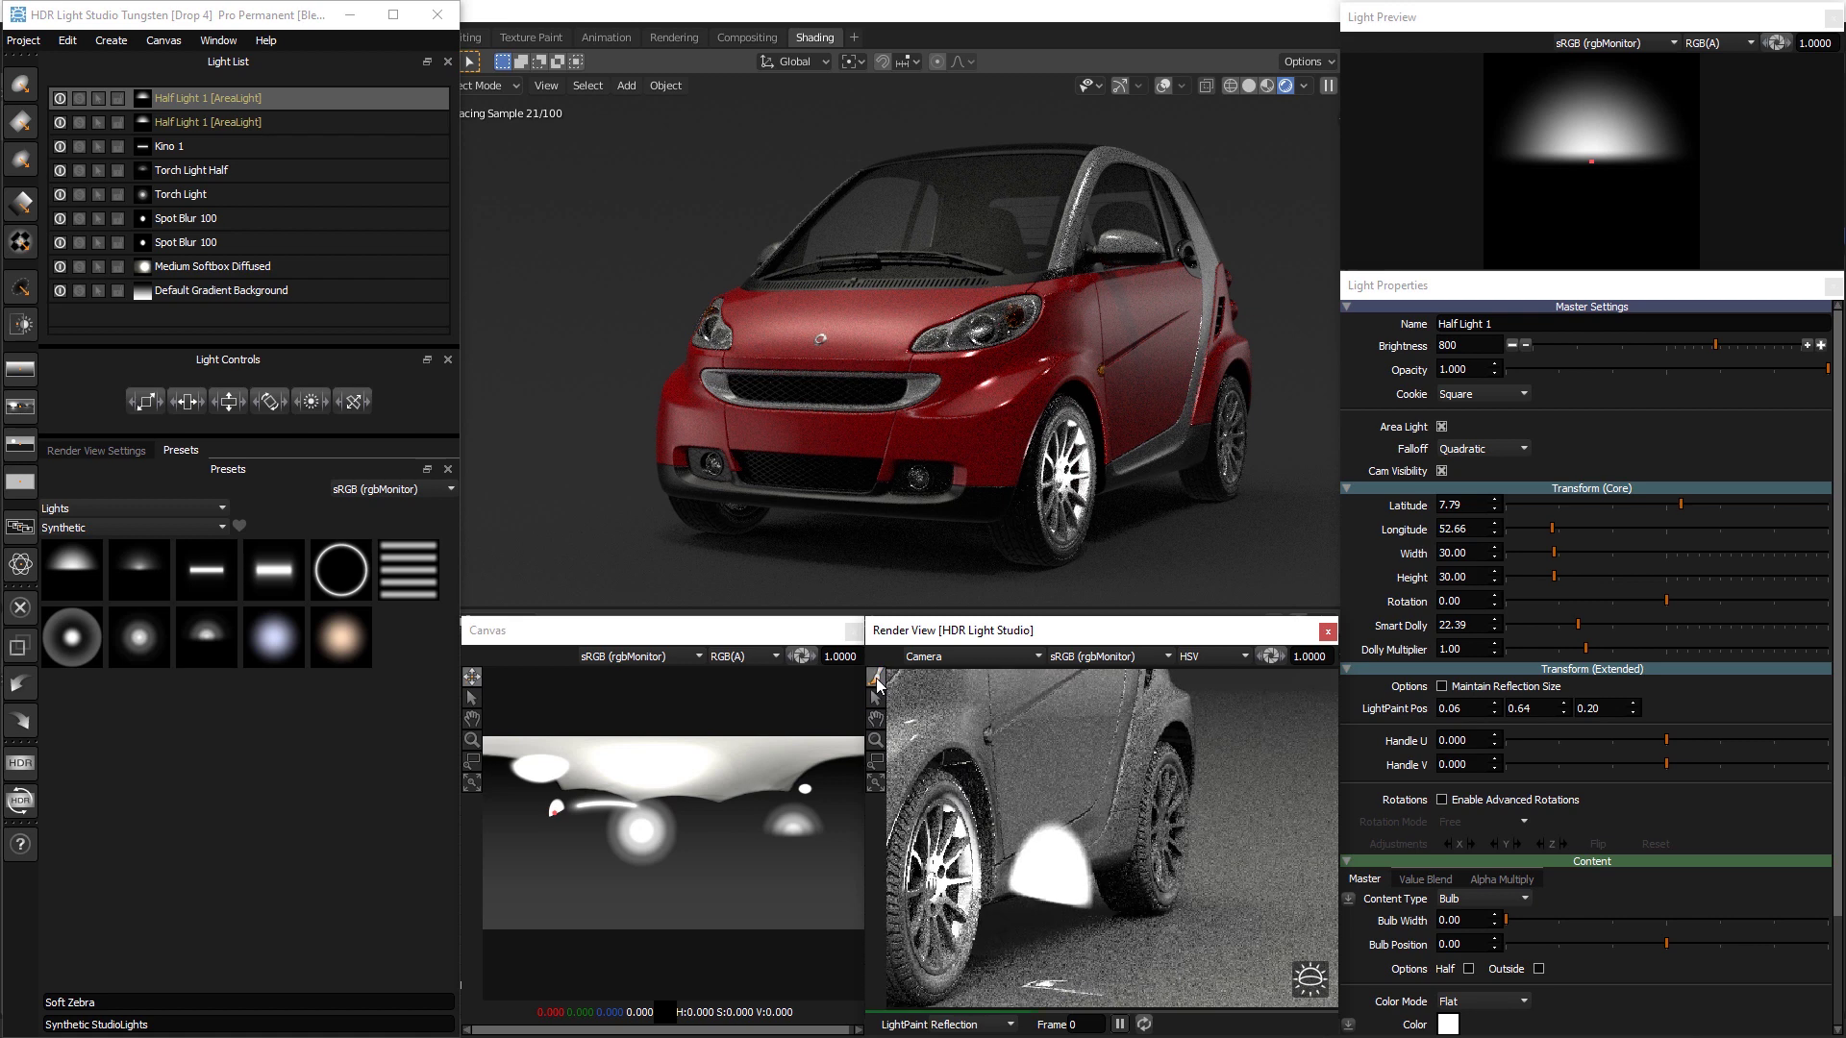
left_click(1166, 823)
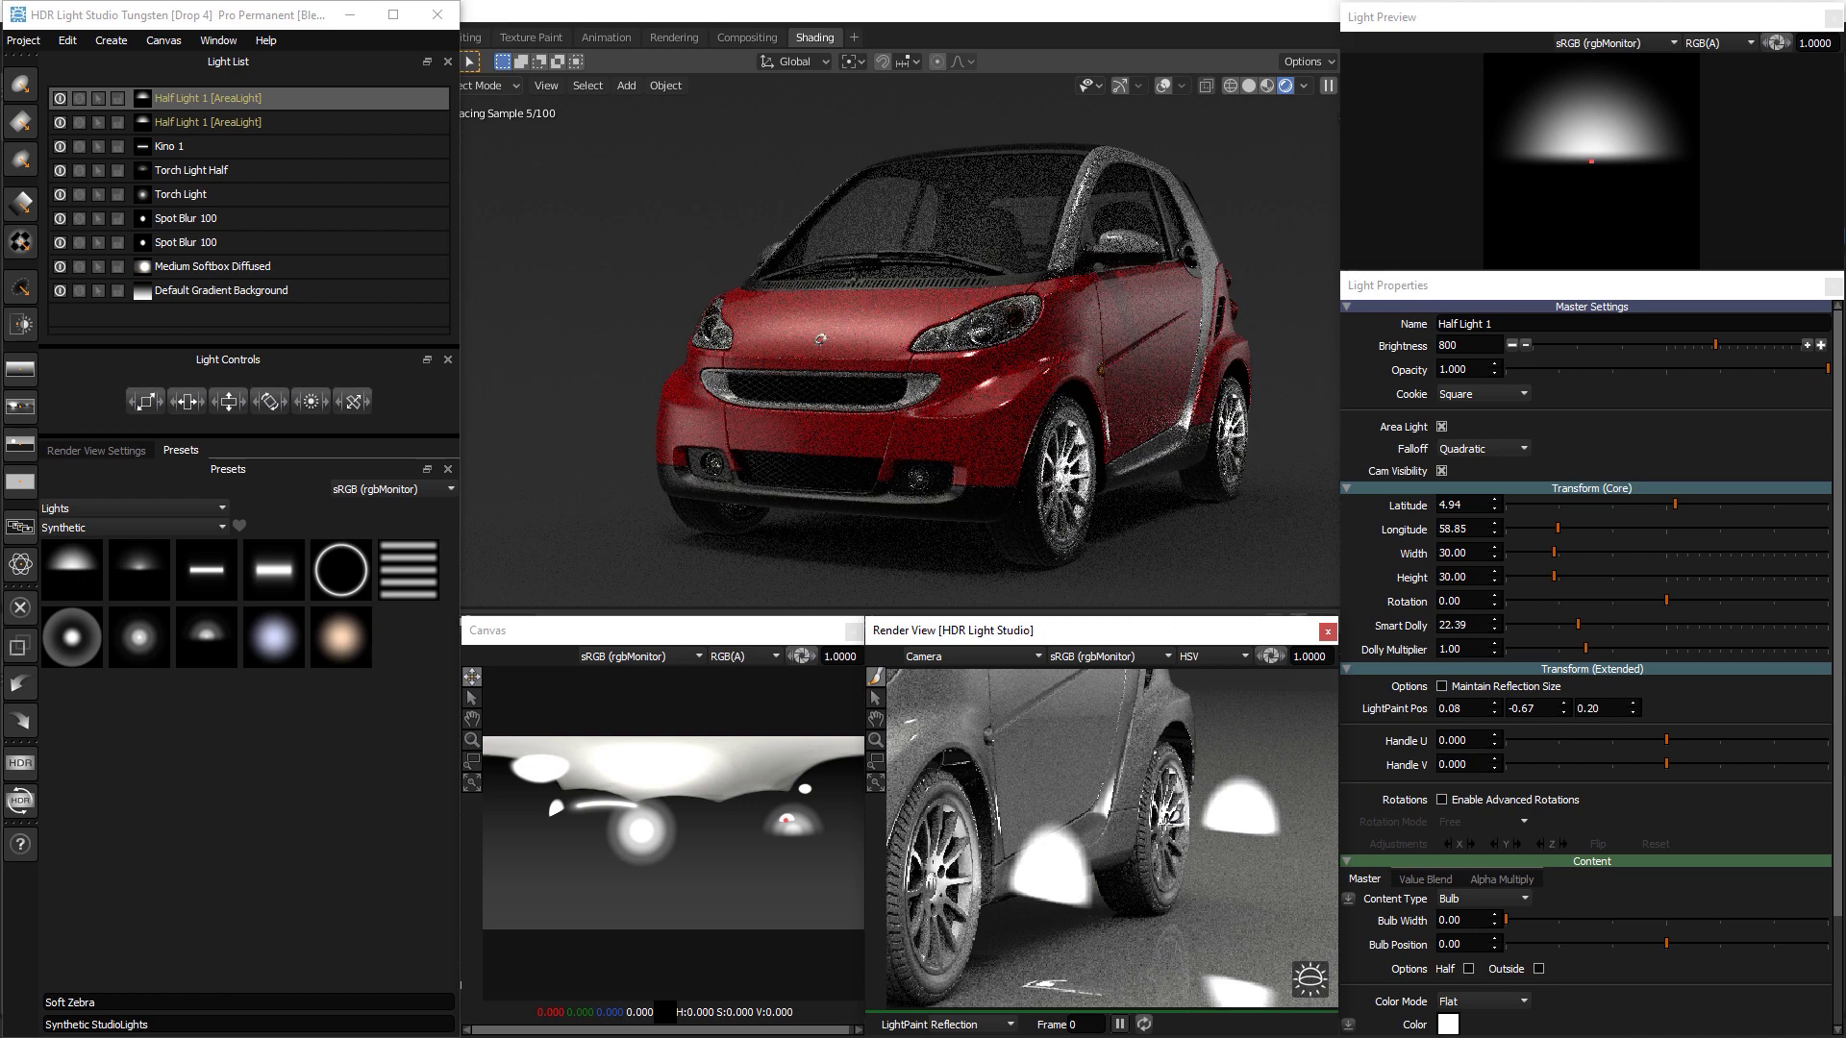
left_click(1563, 531)
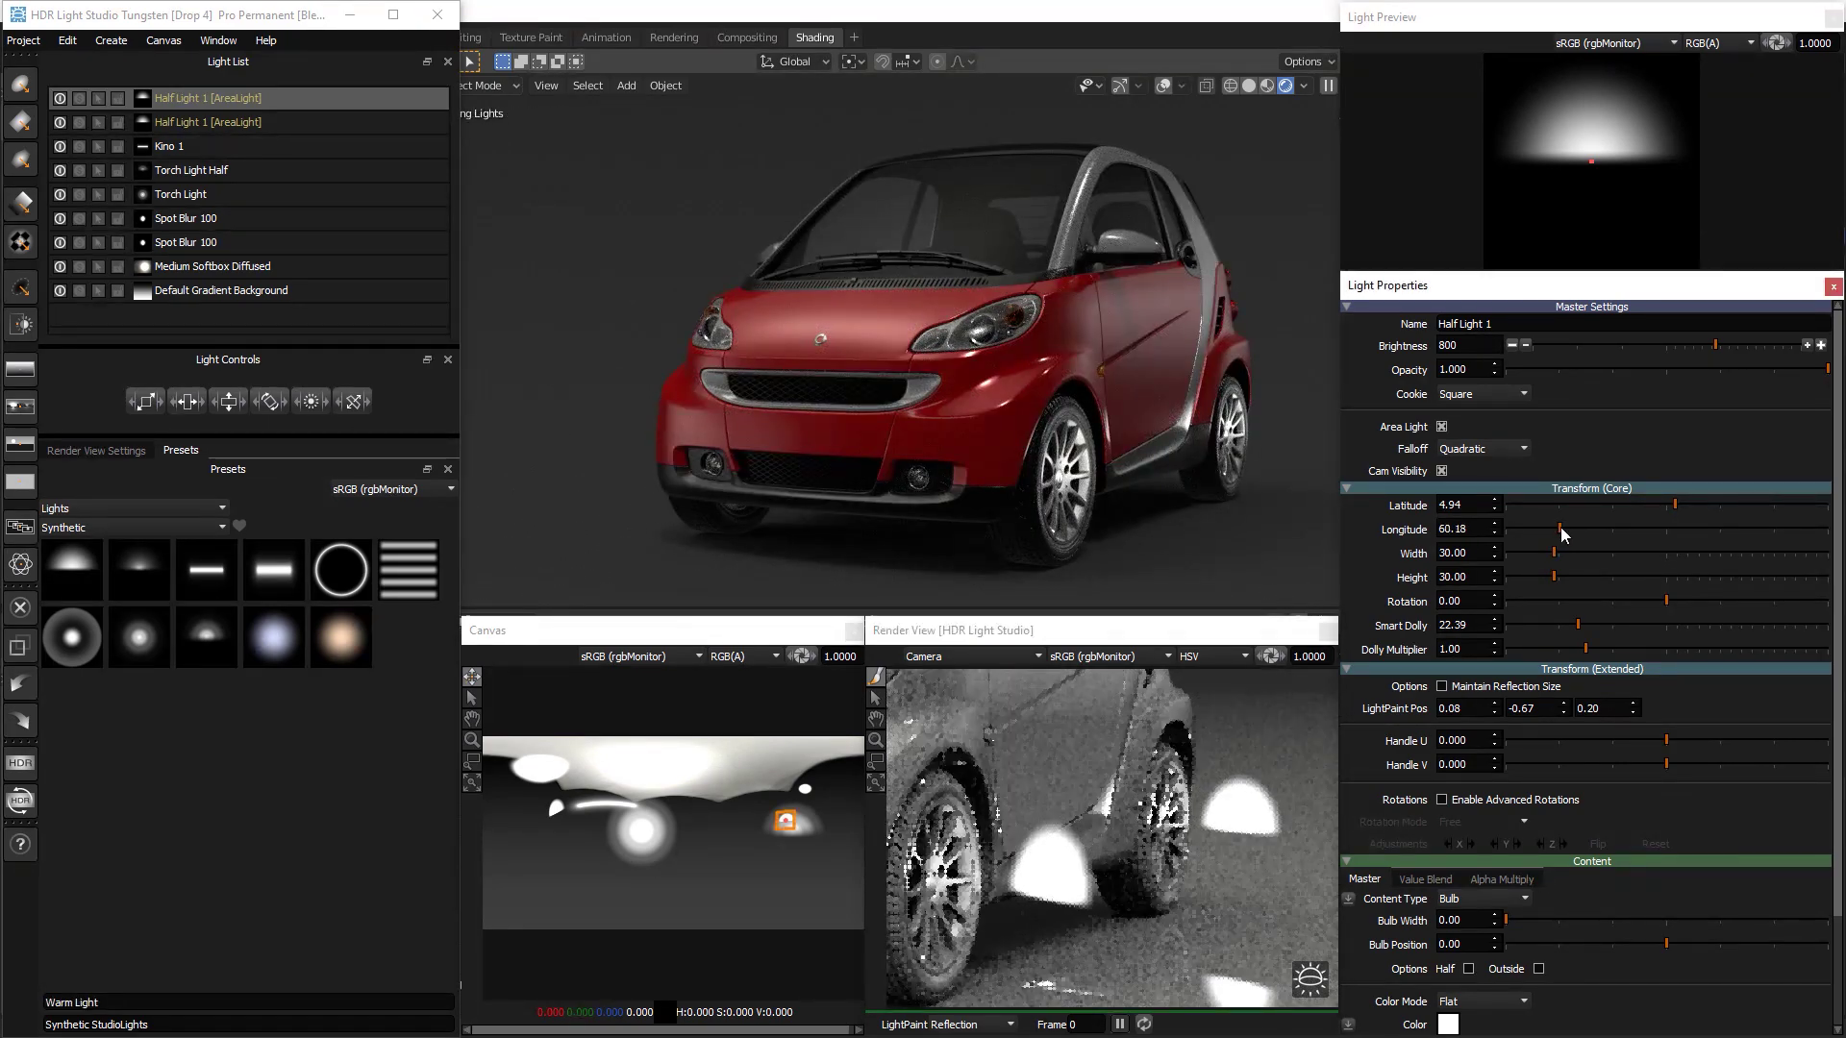
left_click_drag(1563, 531, 1532, 546)
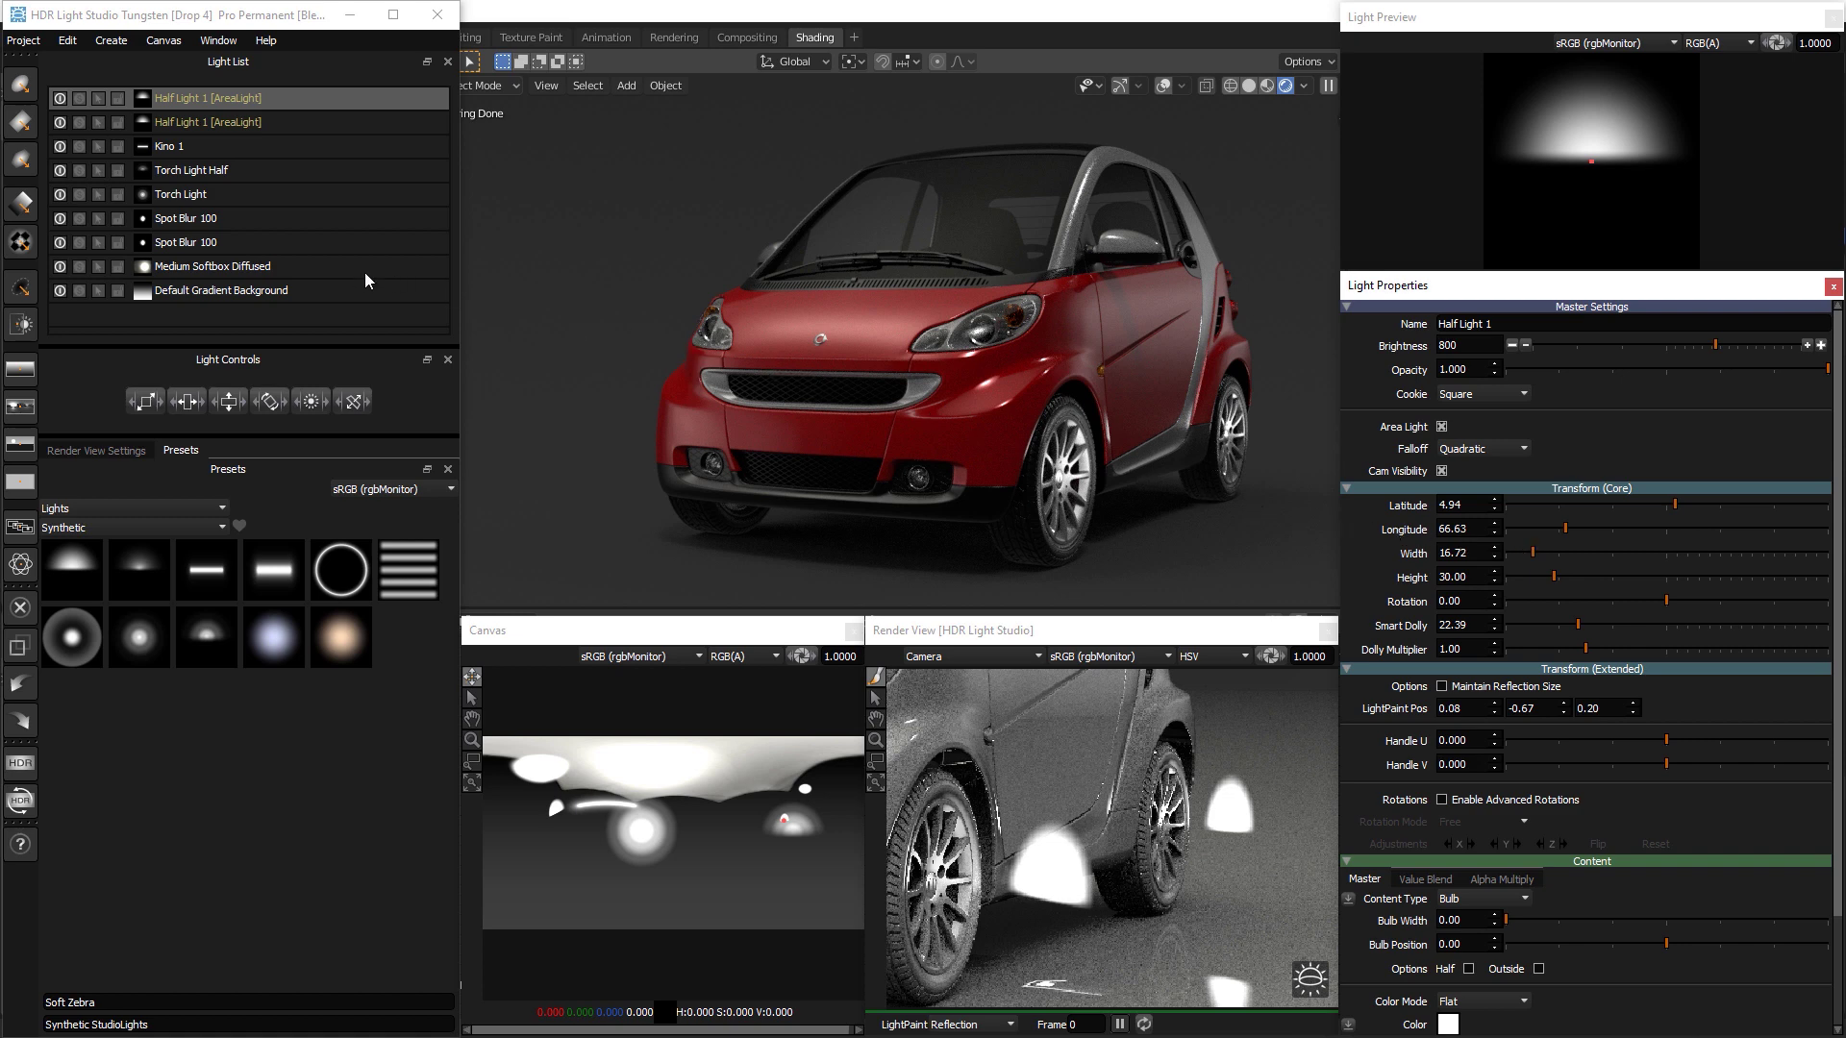
Solo the lower Spot Blur 100 light briefly to check its effect, and duplicate that light under the same name
left_click(79, 243)
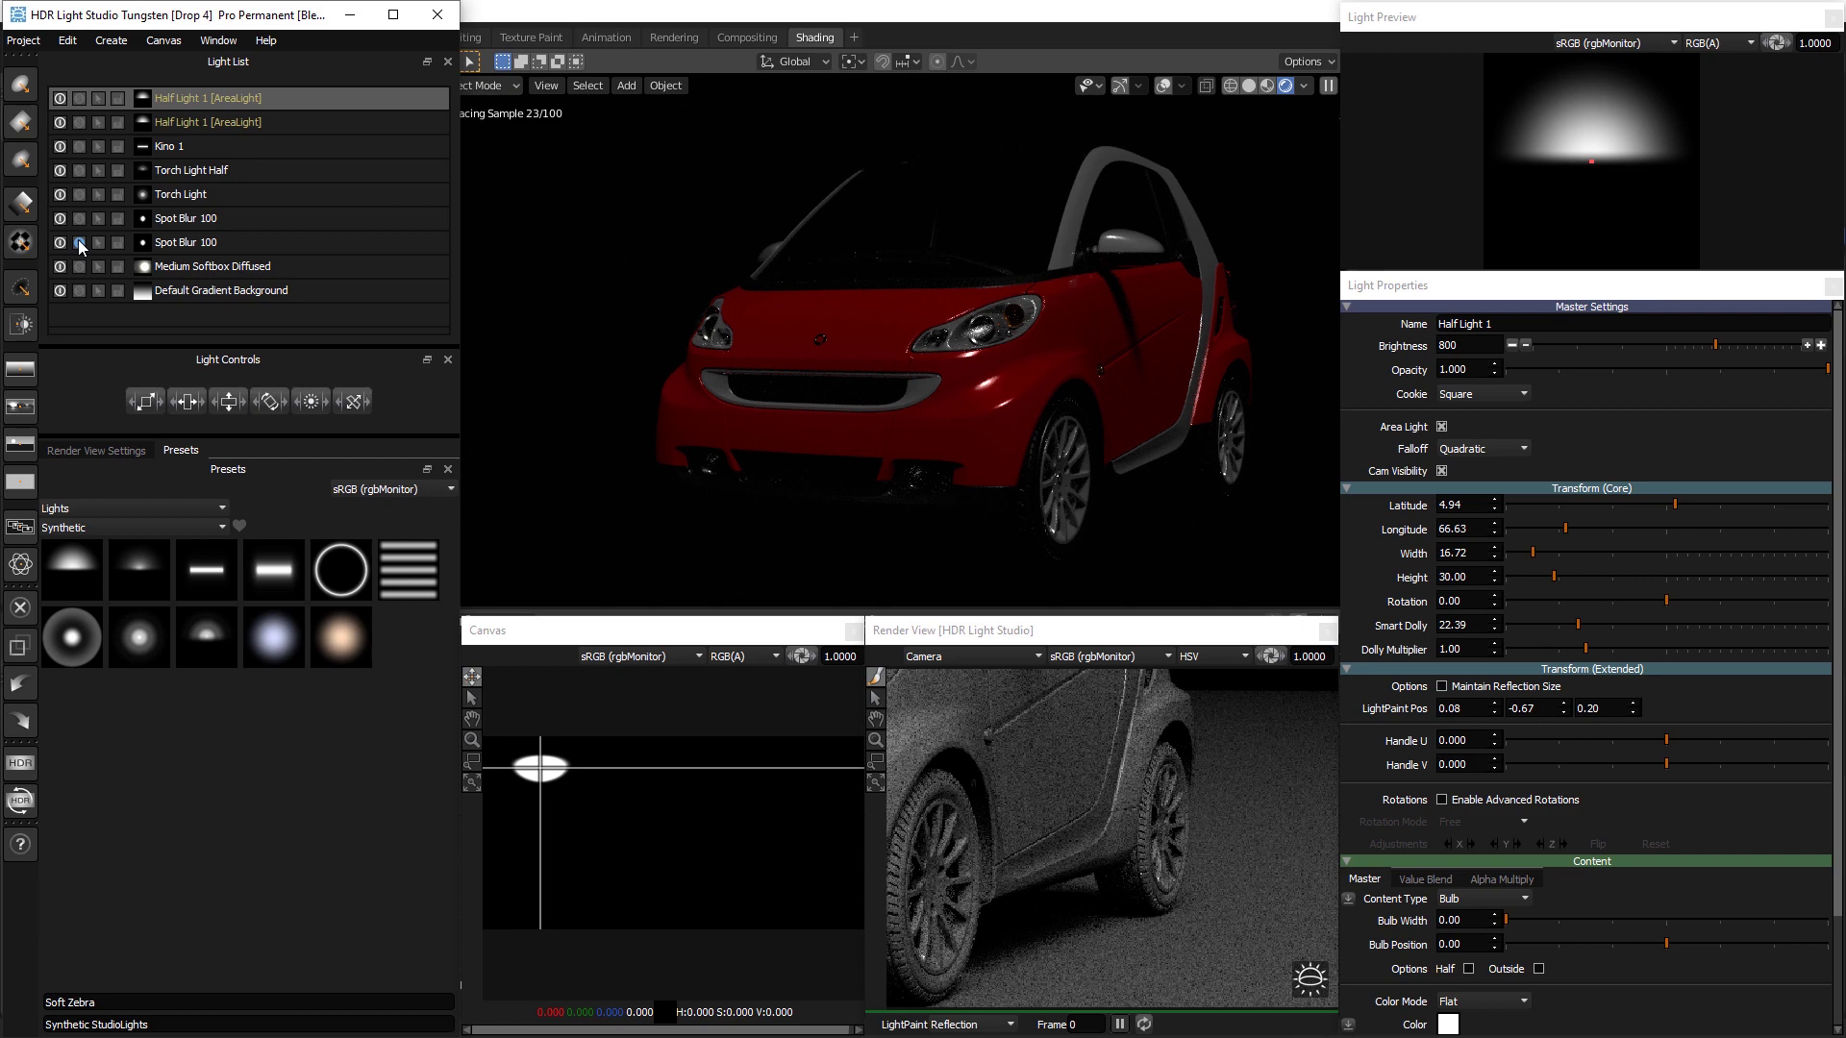
left_click(80, 242)
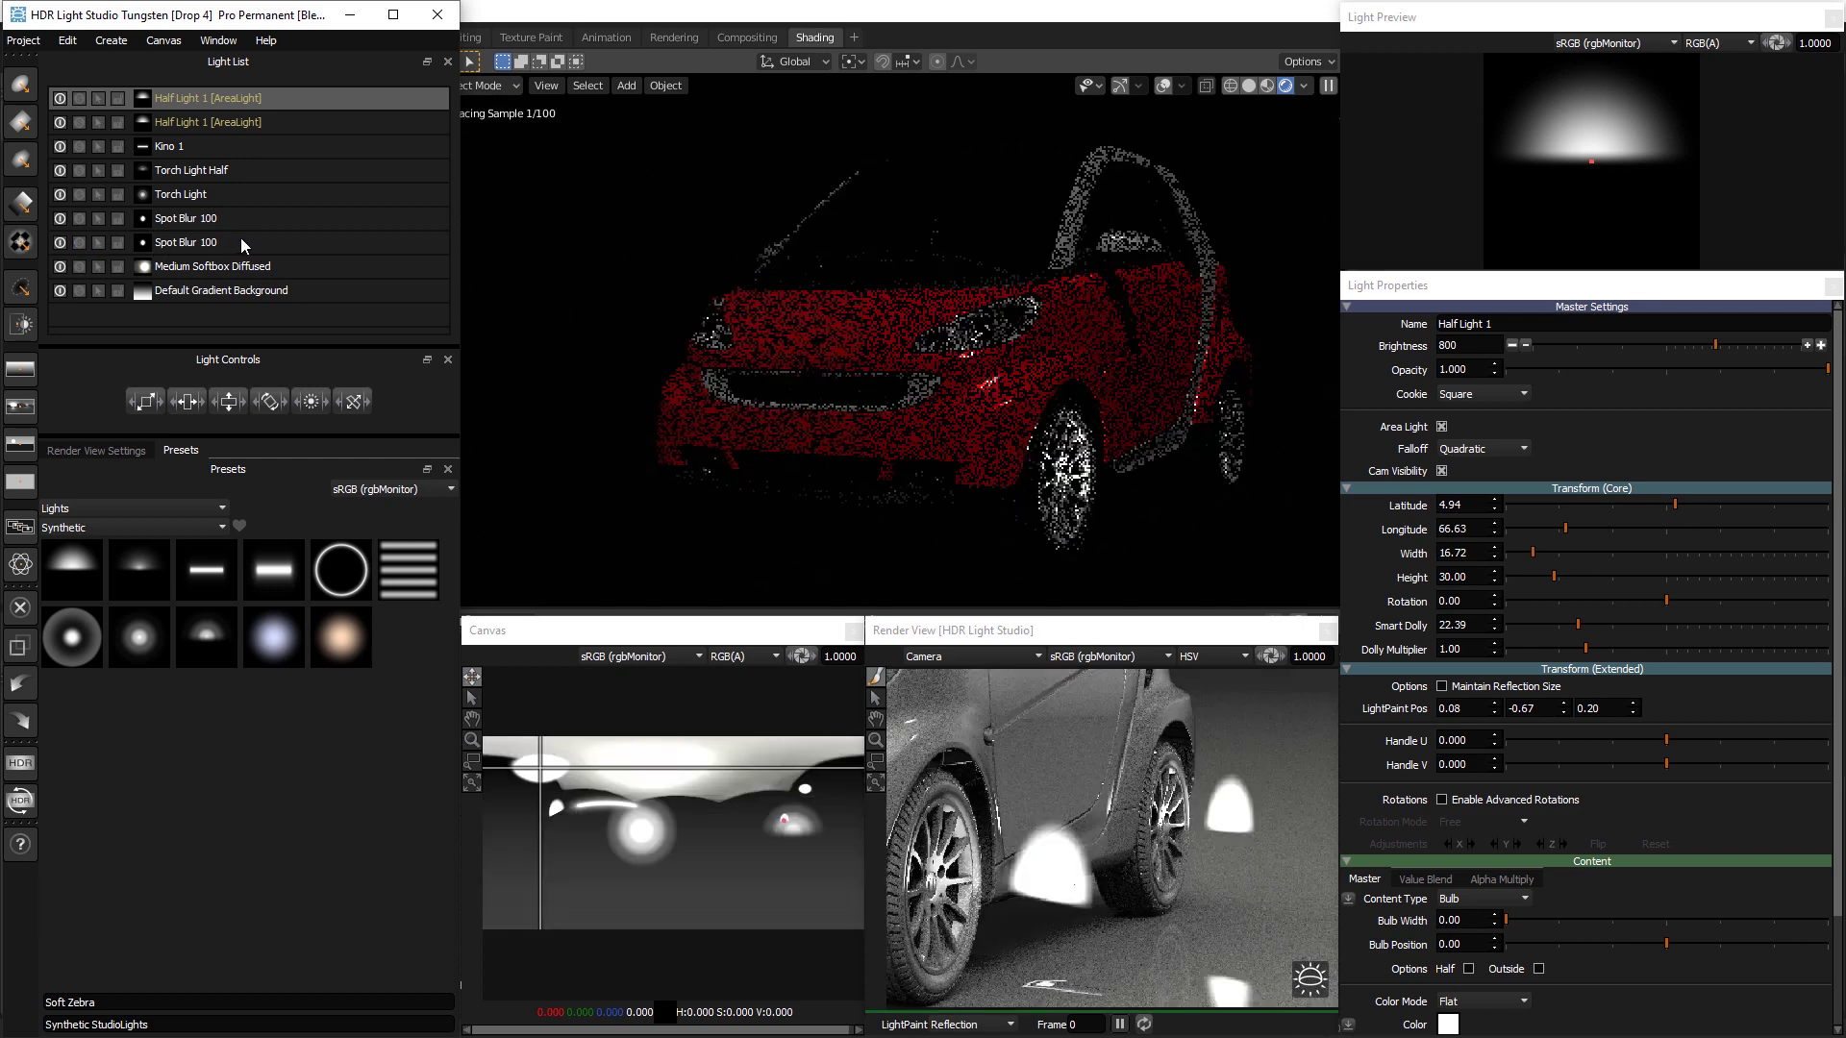
left_click(240, 242)
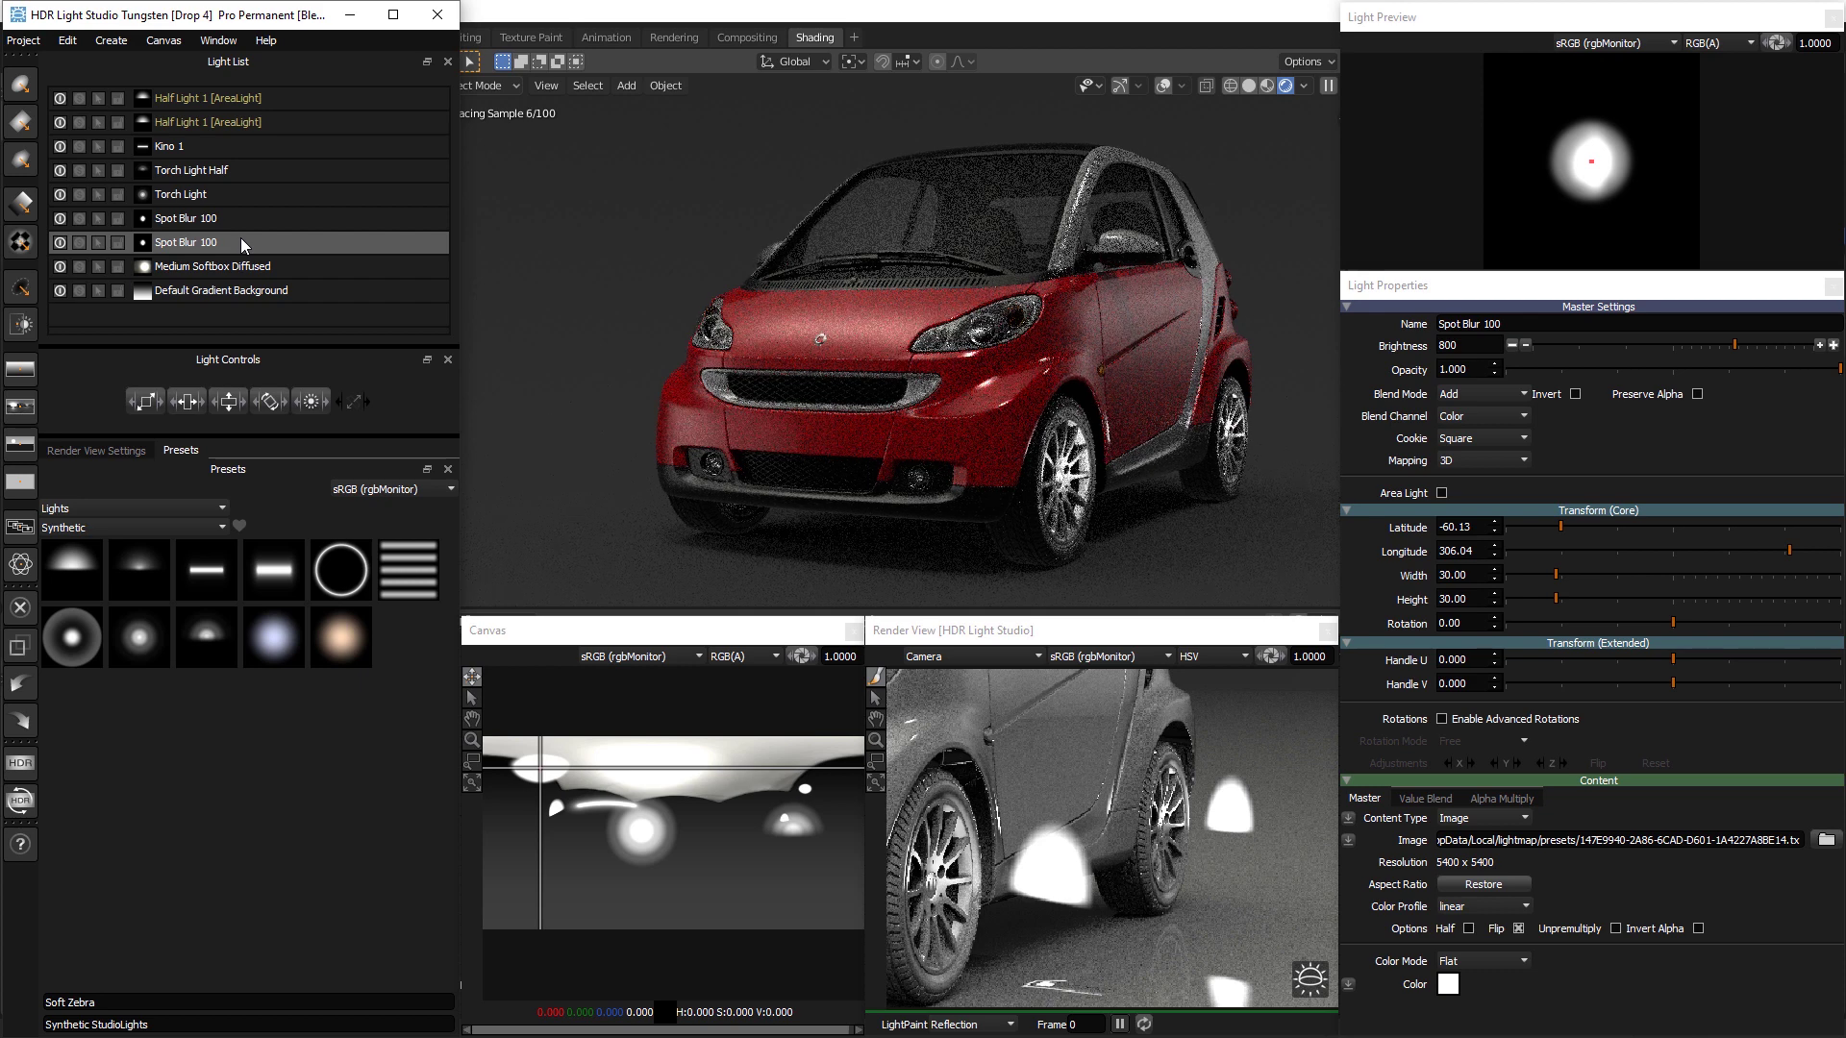
right_click(266, 246)
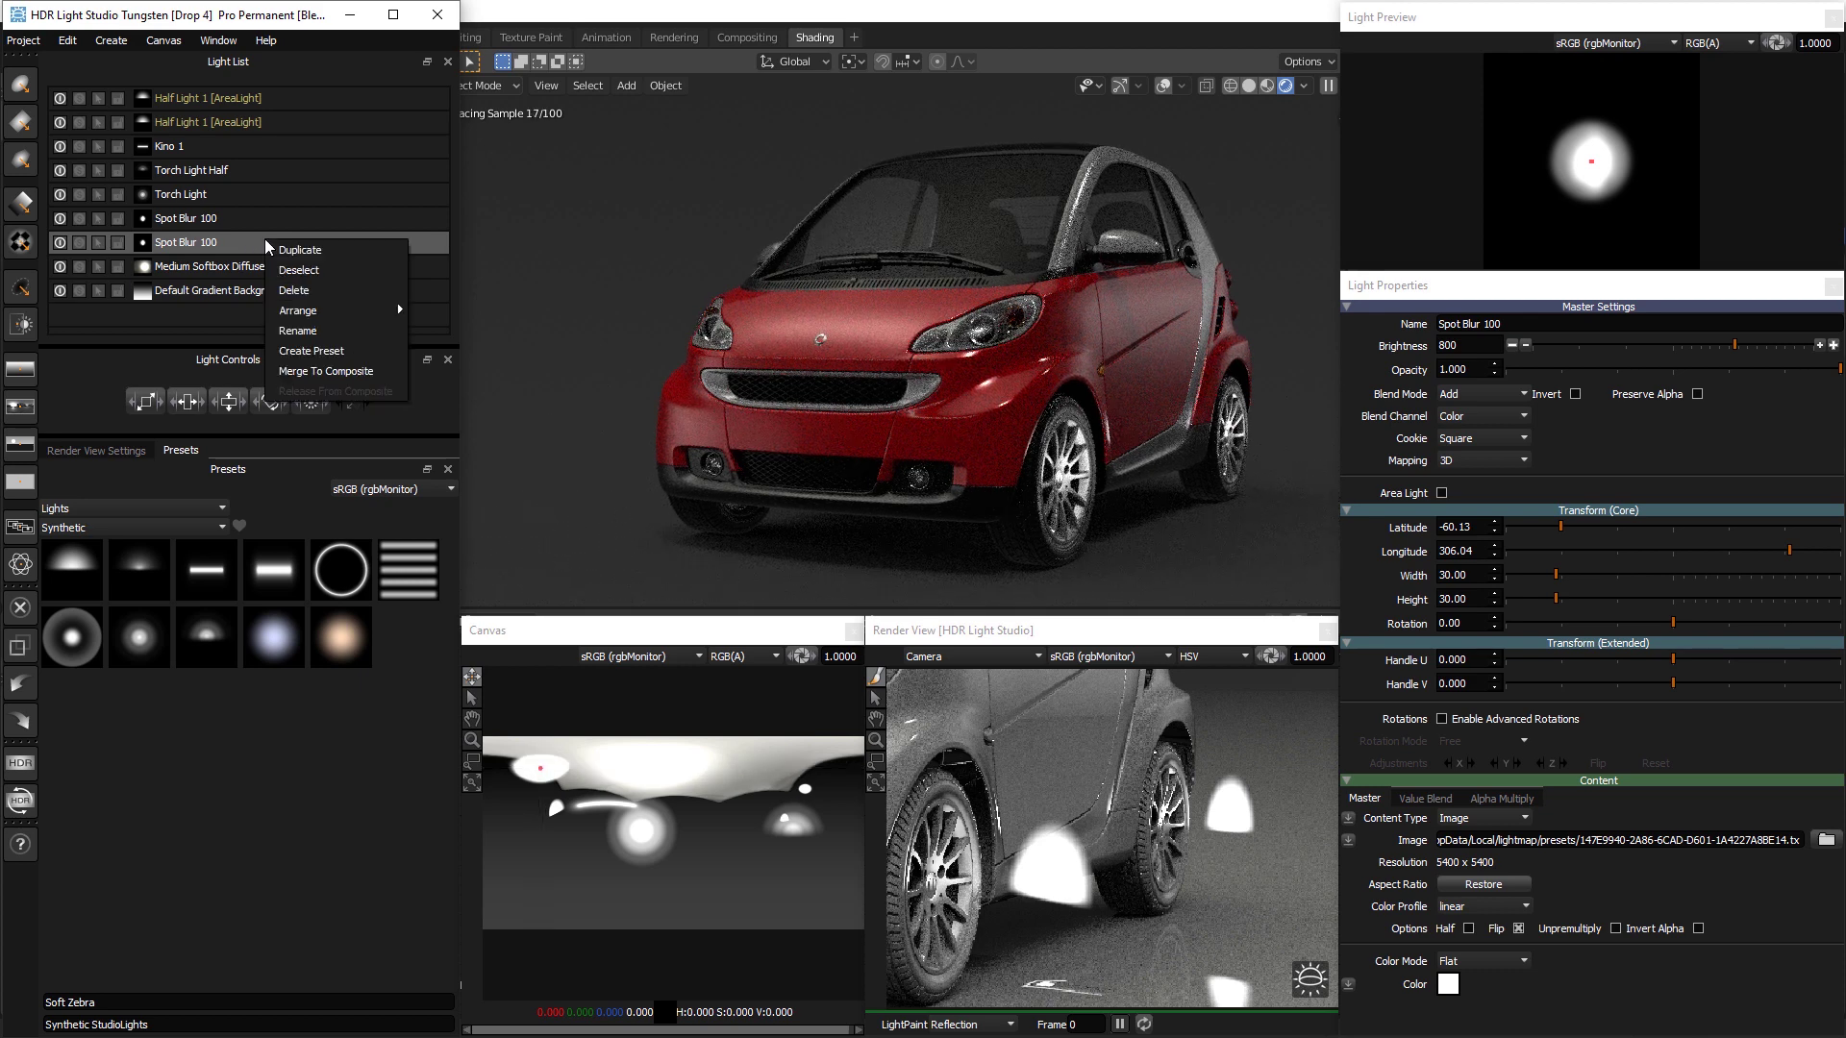
left_click(318, 251)
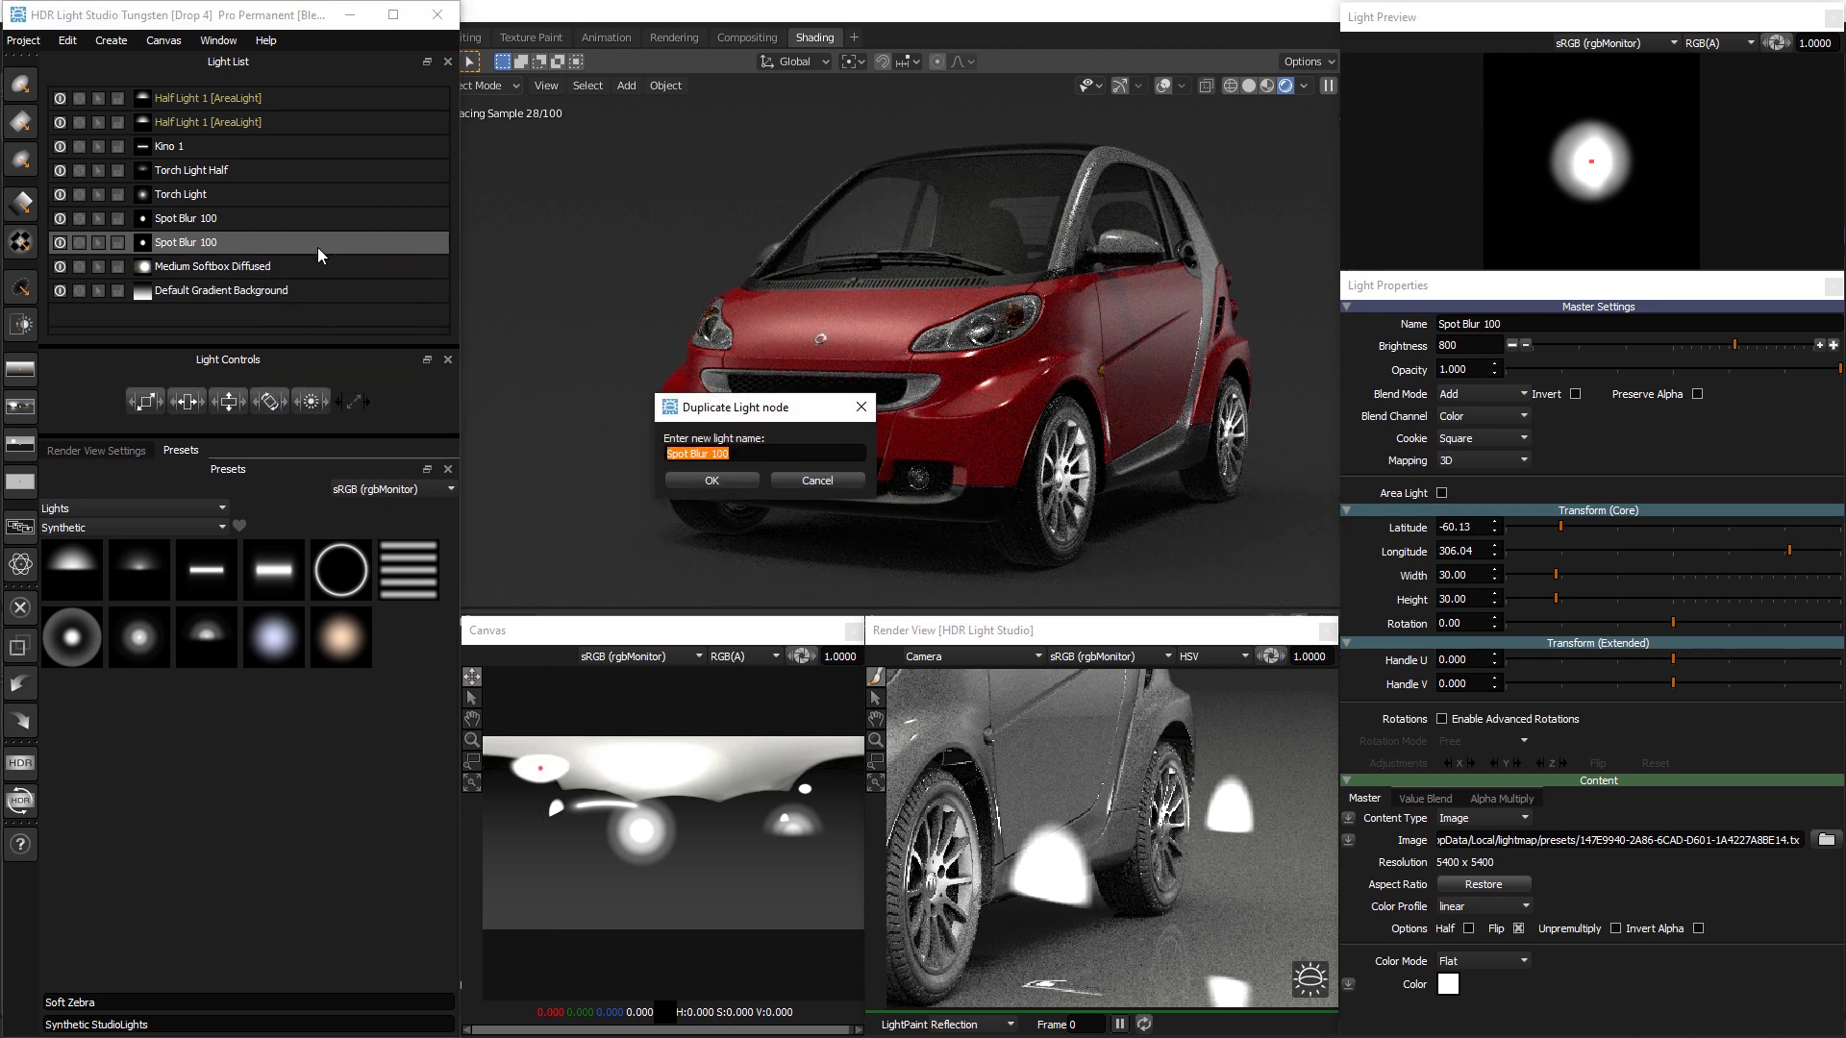
left_click(689, 475)
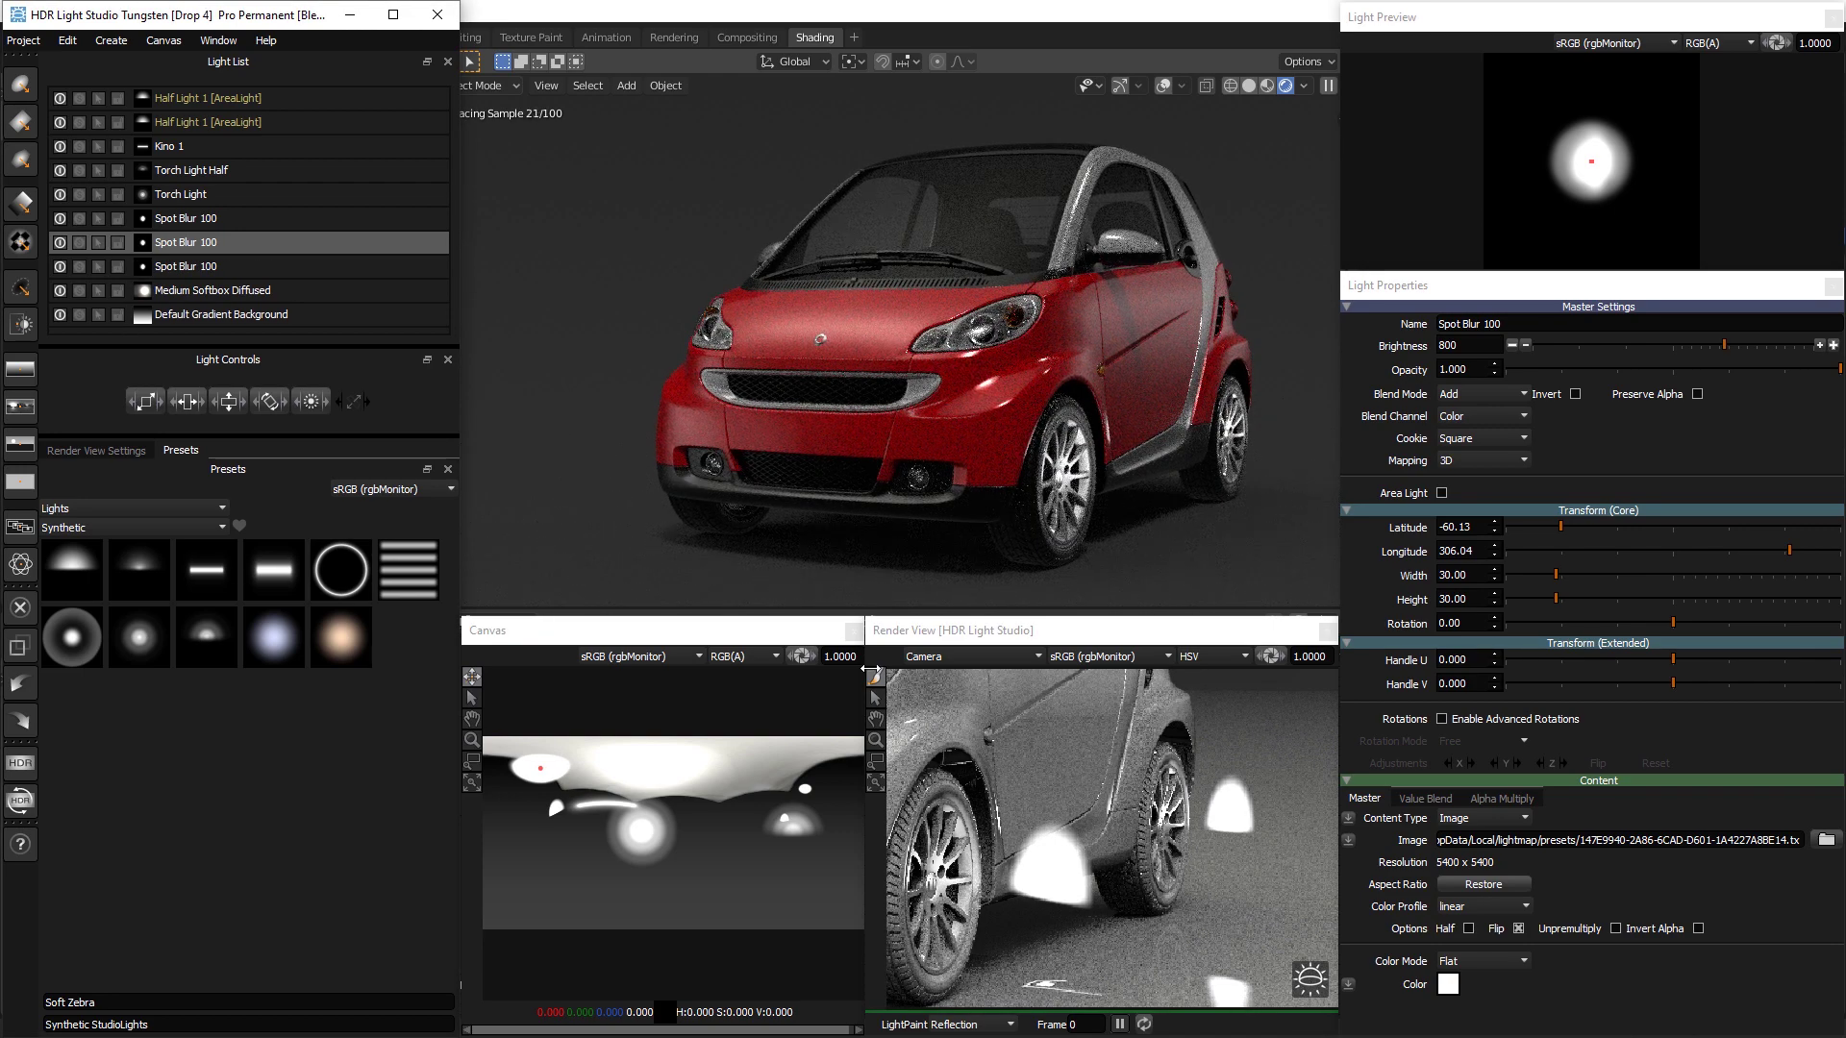
Position the copied Spot Blur 100 to highlight the front corner by the far headlight, at latitude -19.70 and longitude 180.00
left_click(876, 719)
left_click_drag(962, 786, 1440, 836)
left_click_drag(1035, 829, 1178, 824)
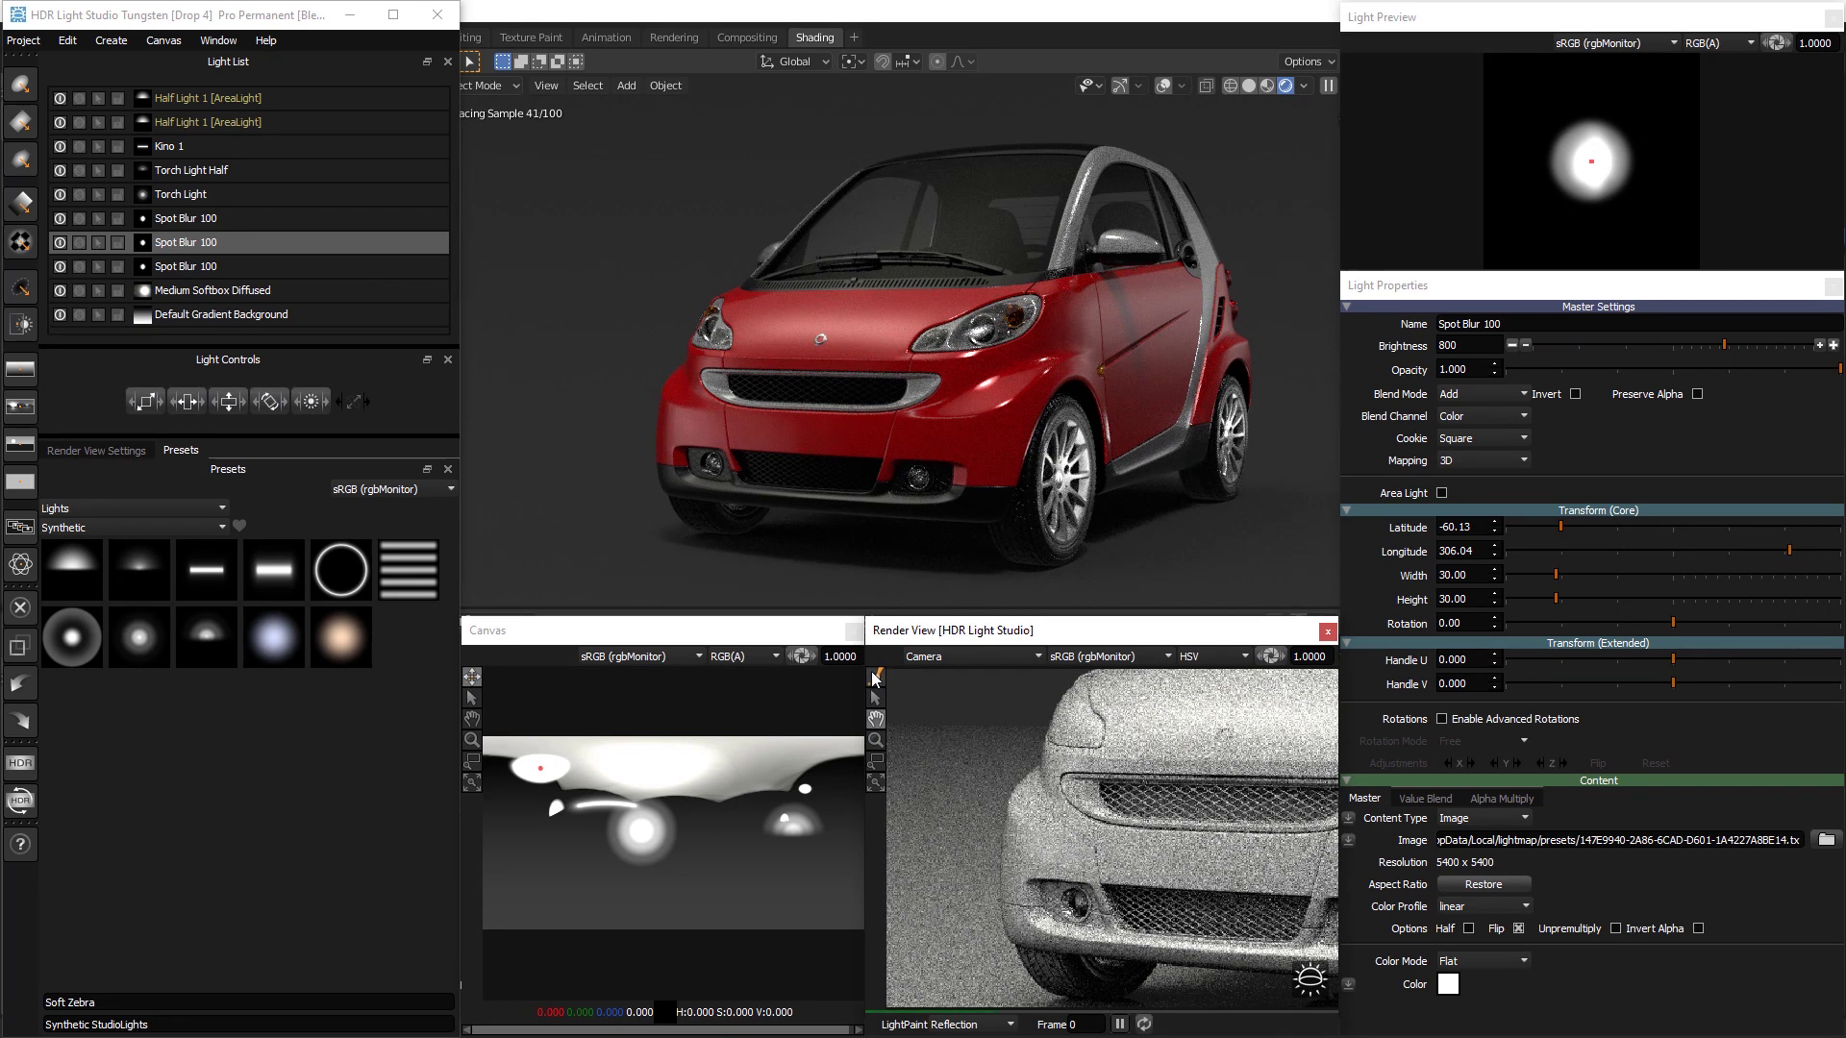
left_click(875, 679)
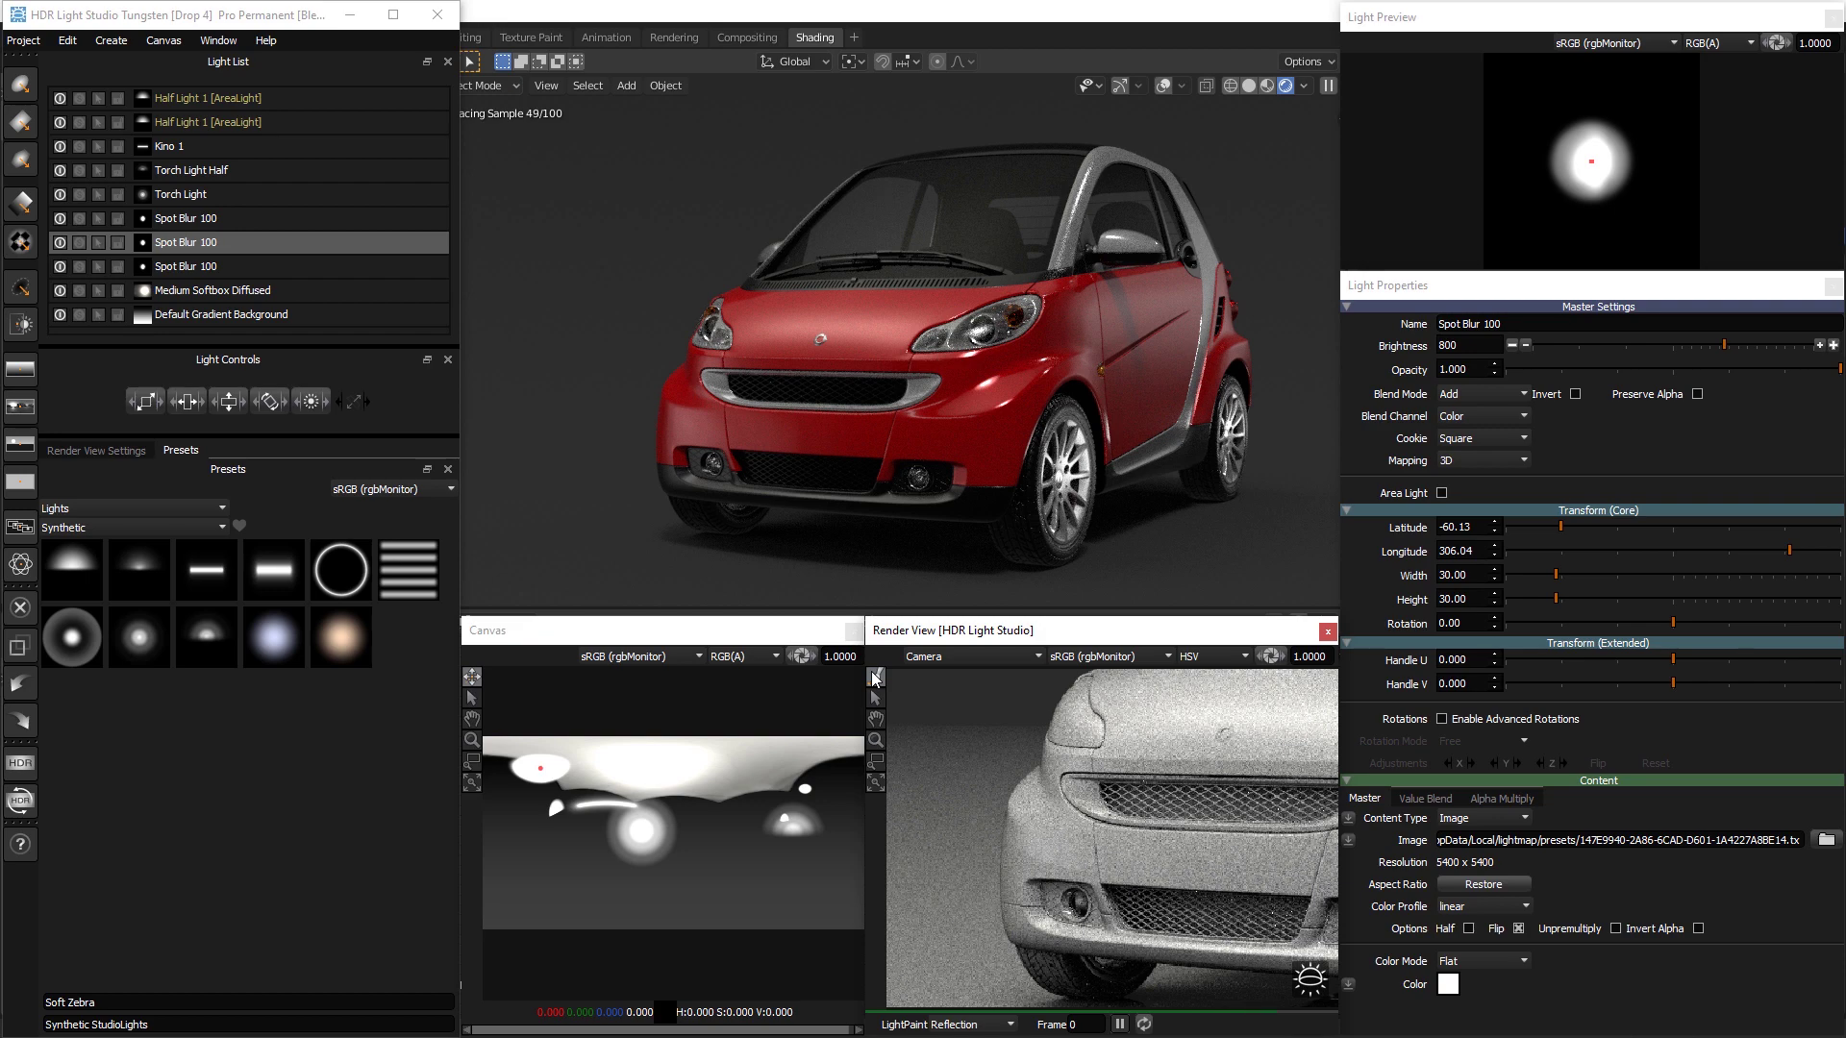
left_click(1035, 813)
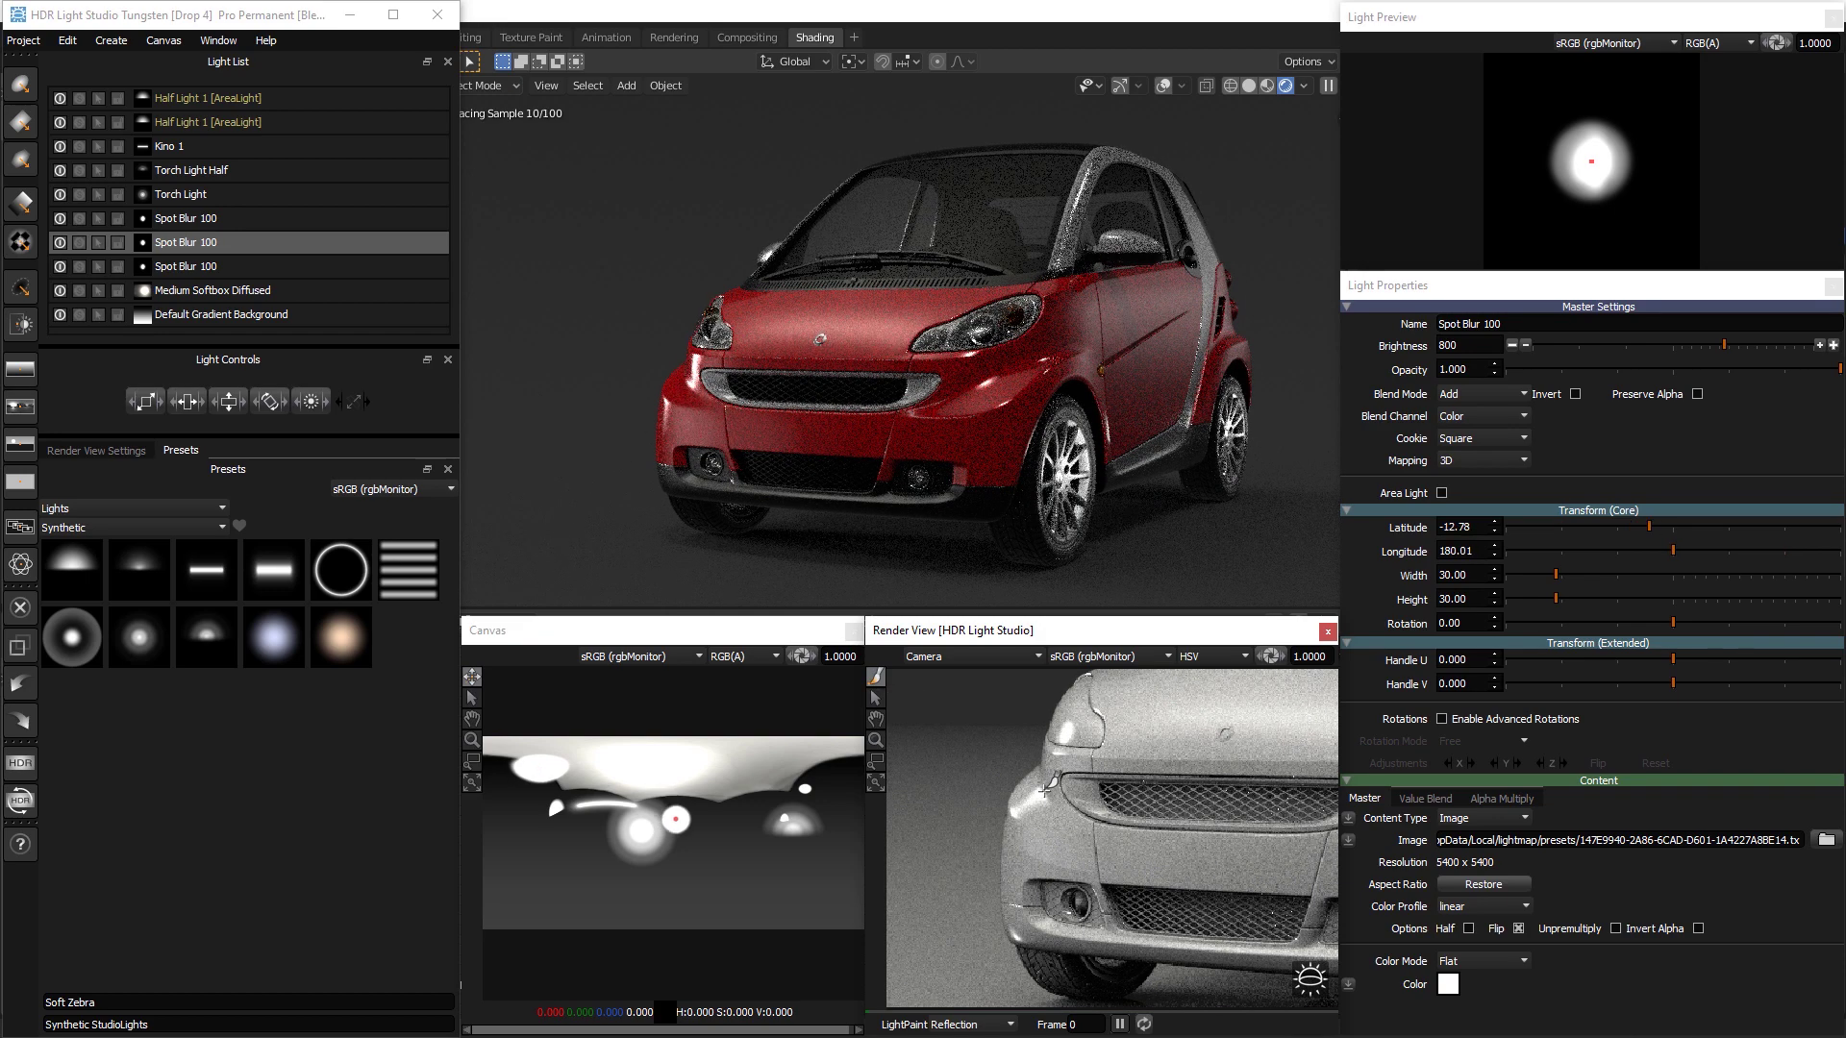
left_click(1021, 817)
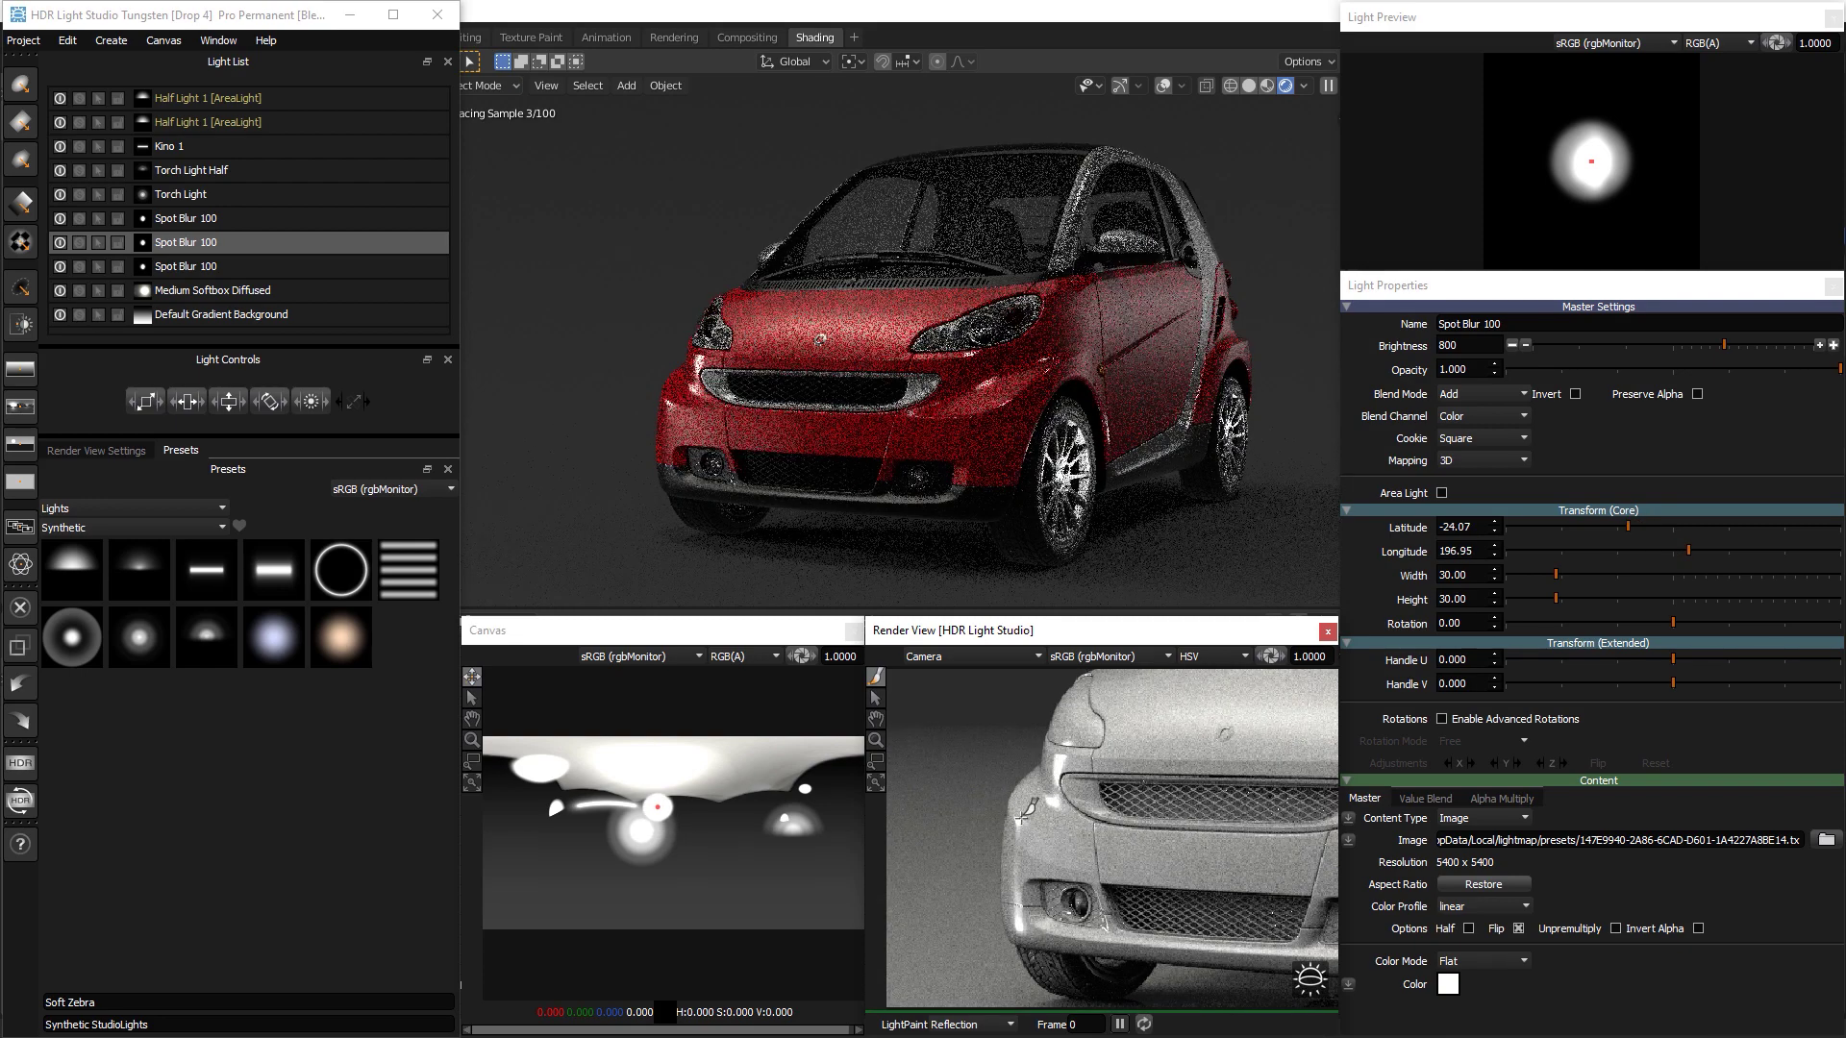
left_click(1033, 823)
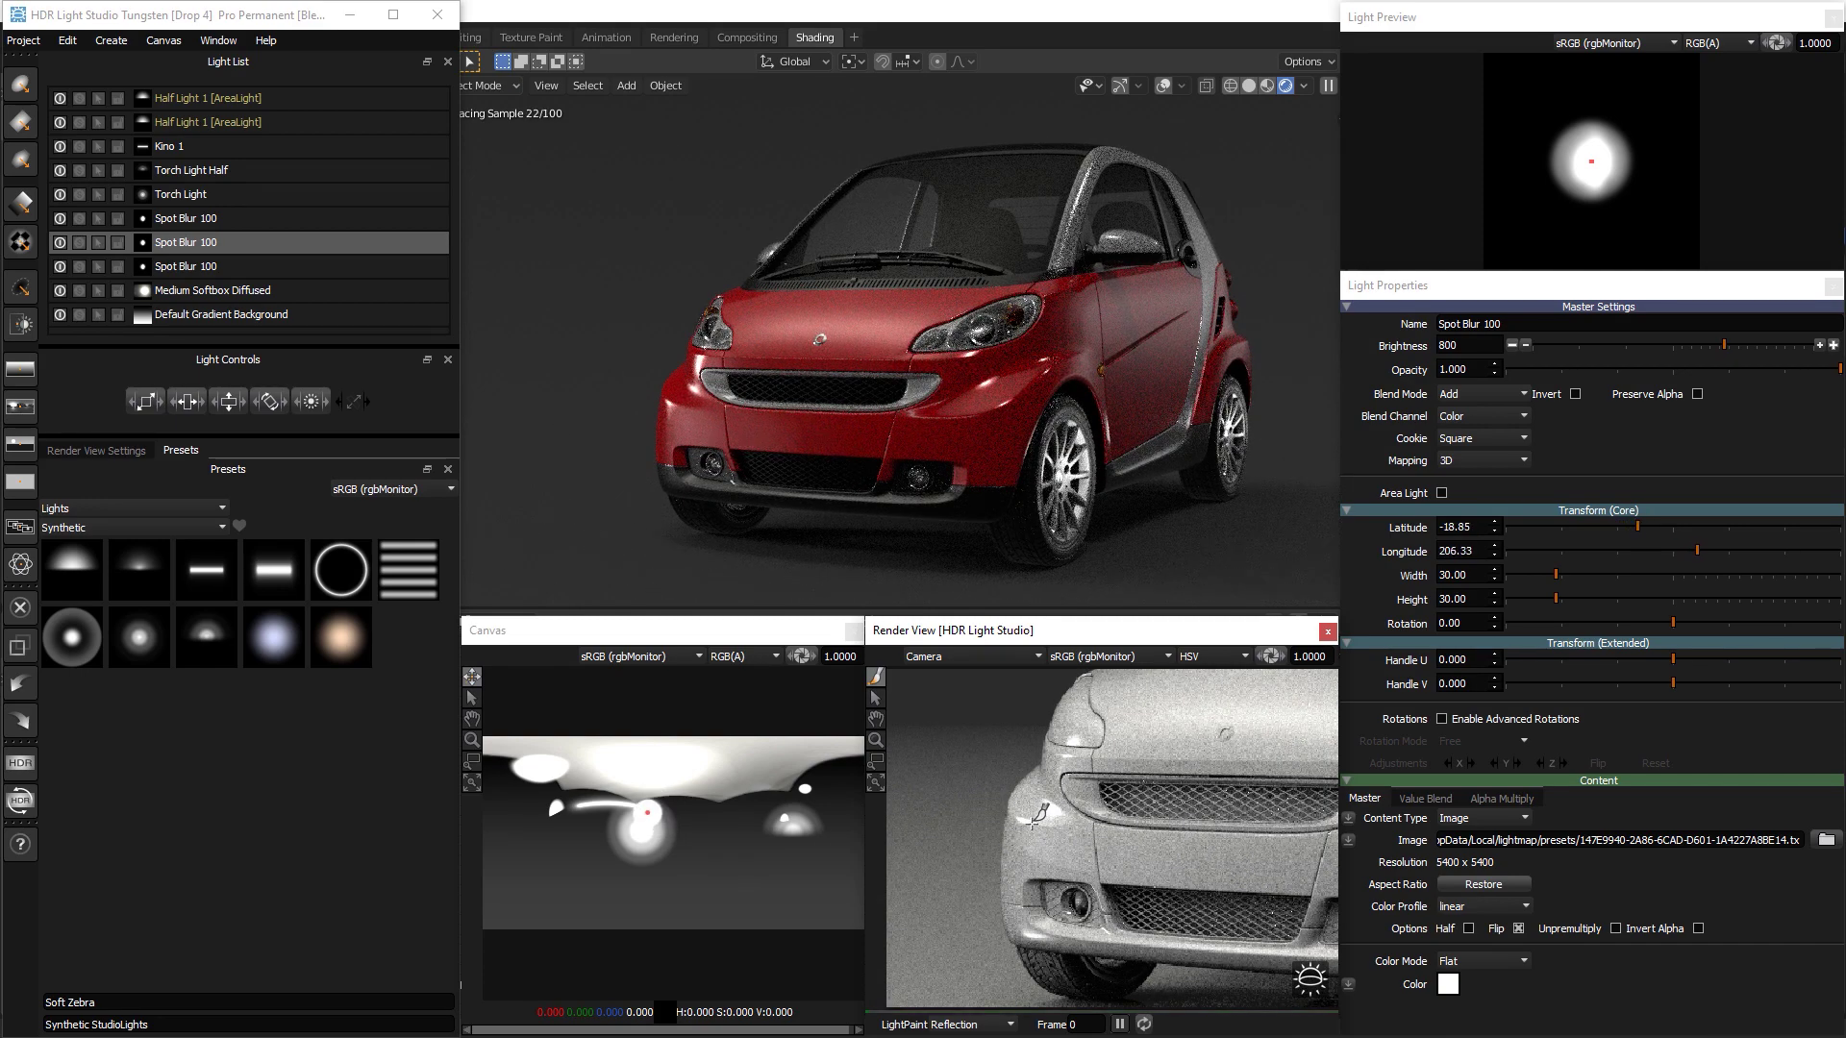
left_click(1046, 784)
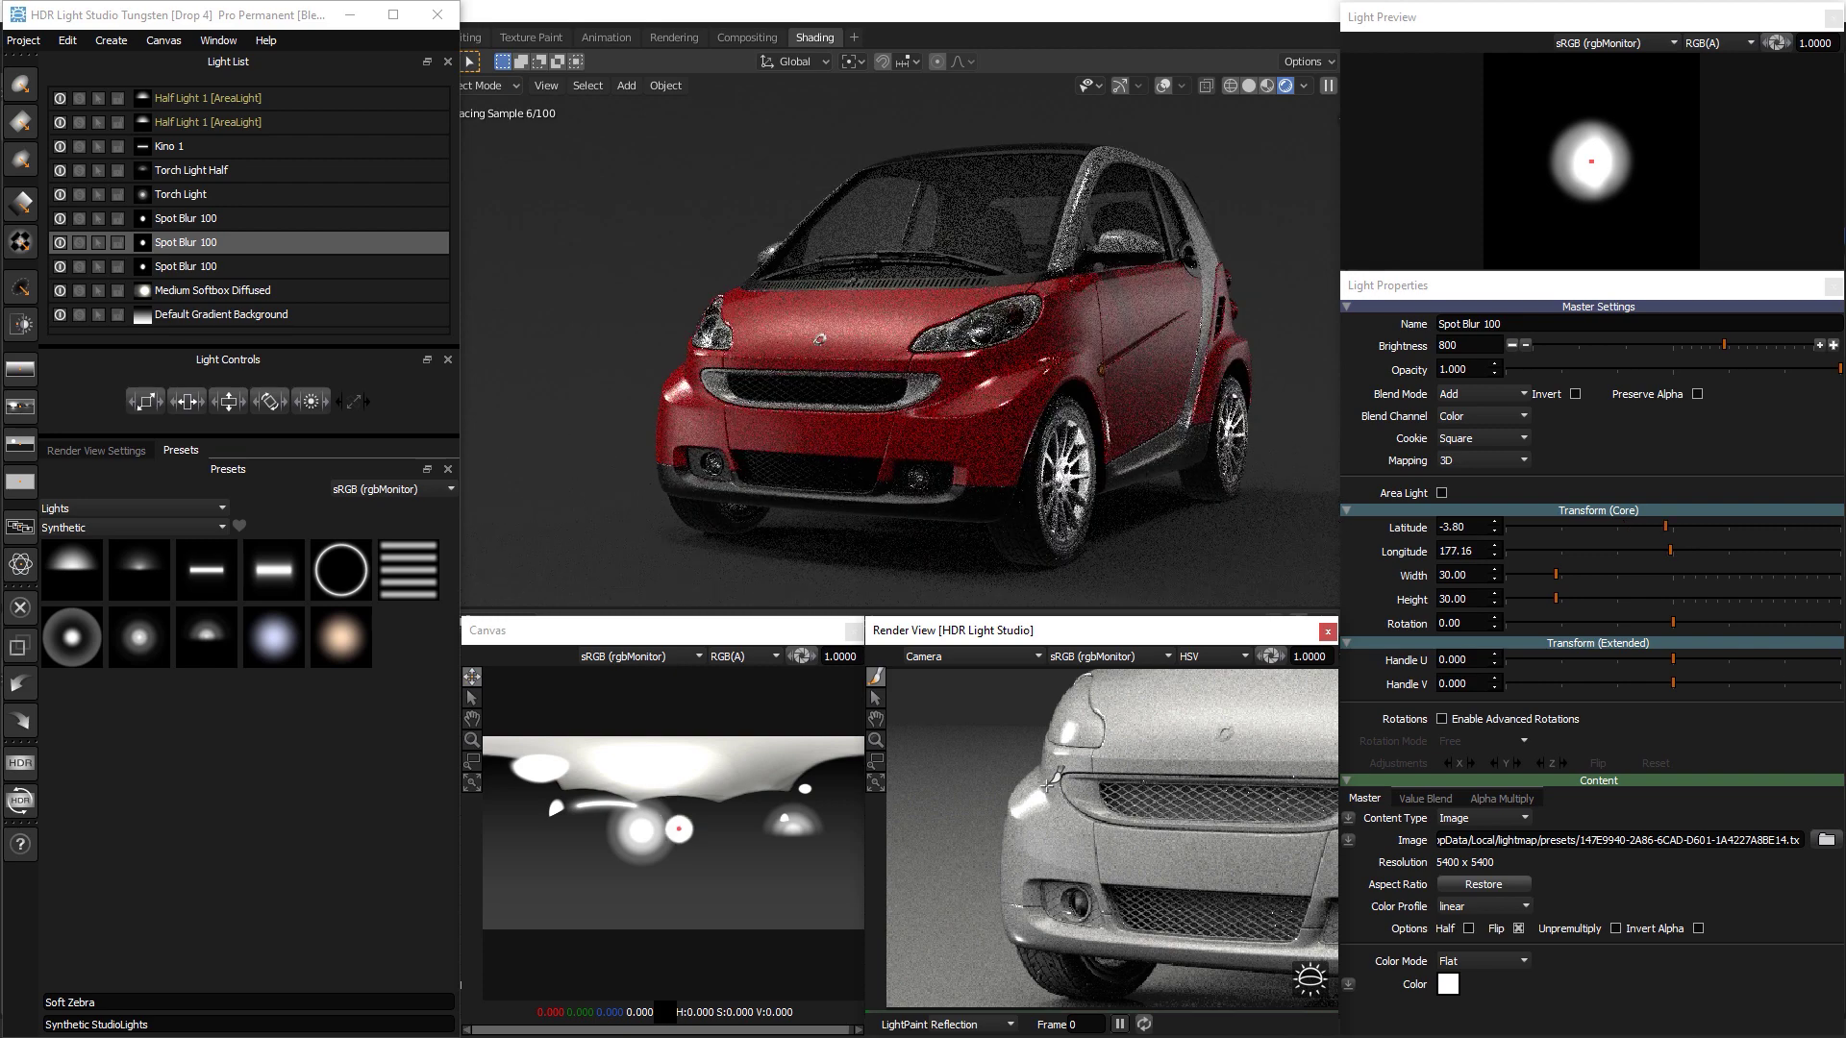
left_click(1044, 791)
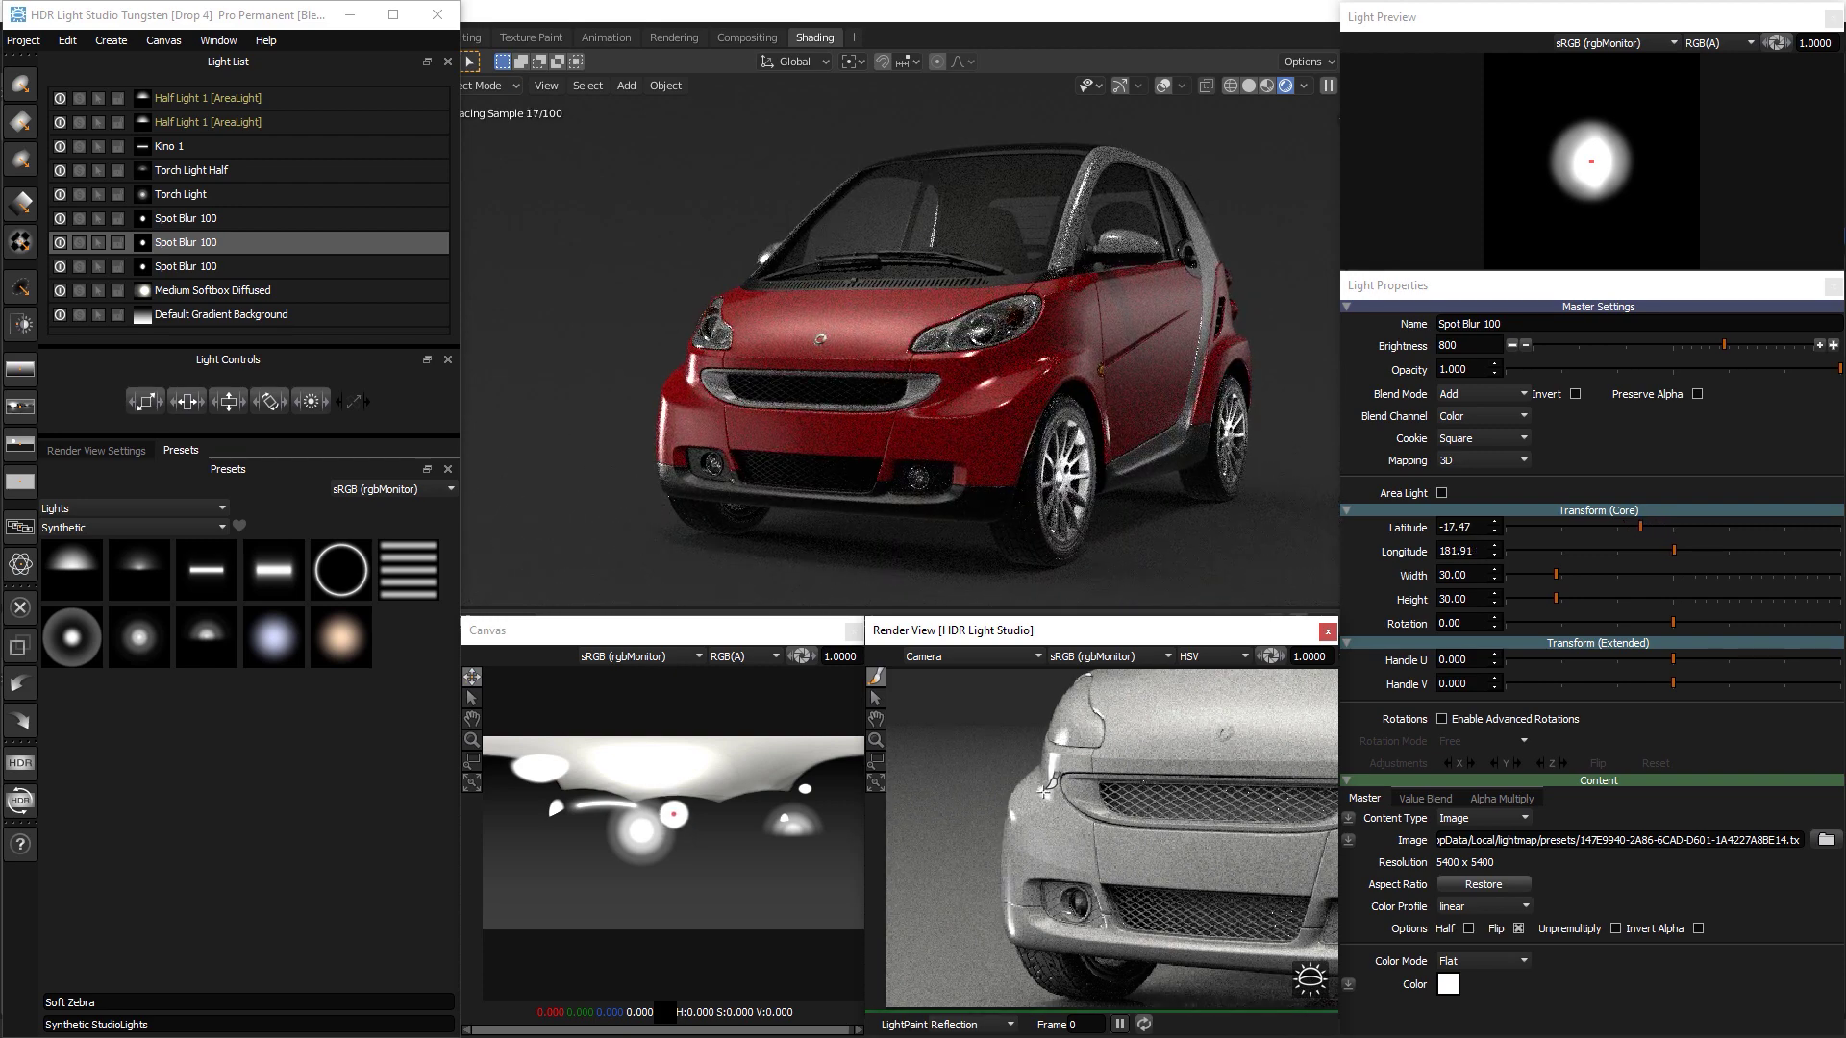
left_click(674, 813)
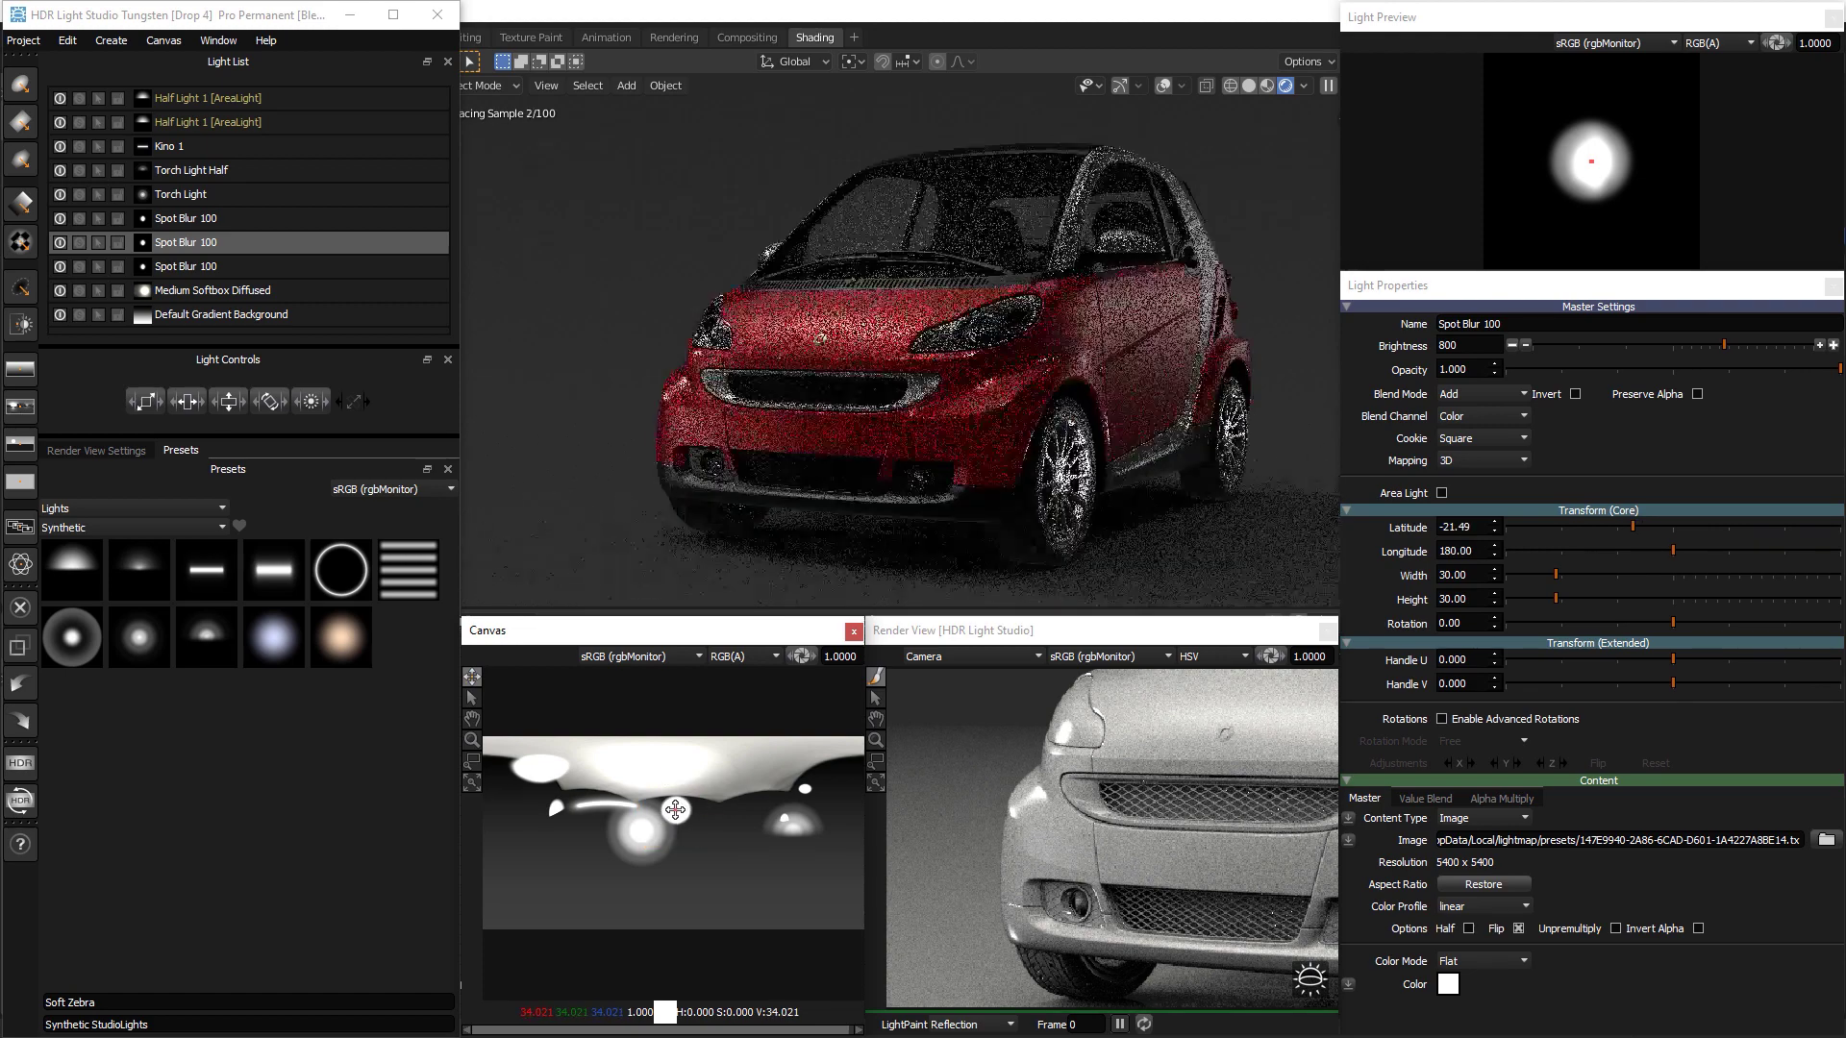
left_click_drag(674, 813, 675, 811)
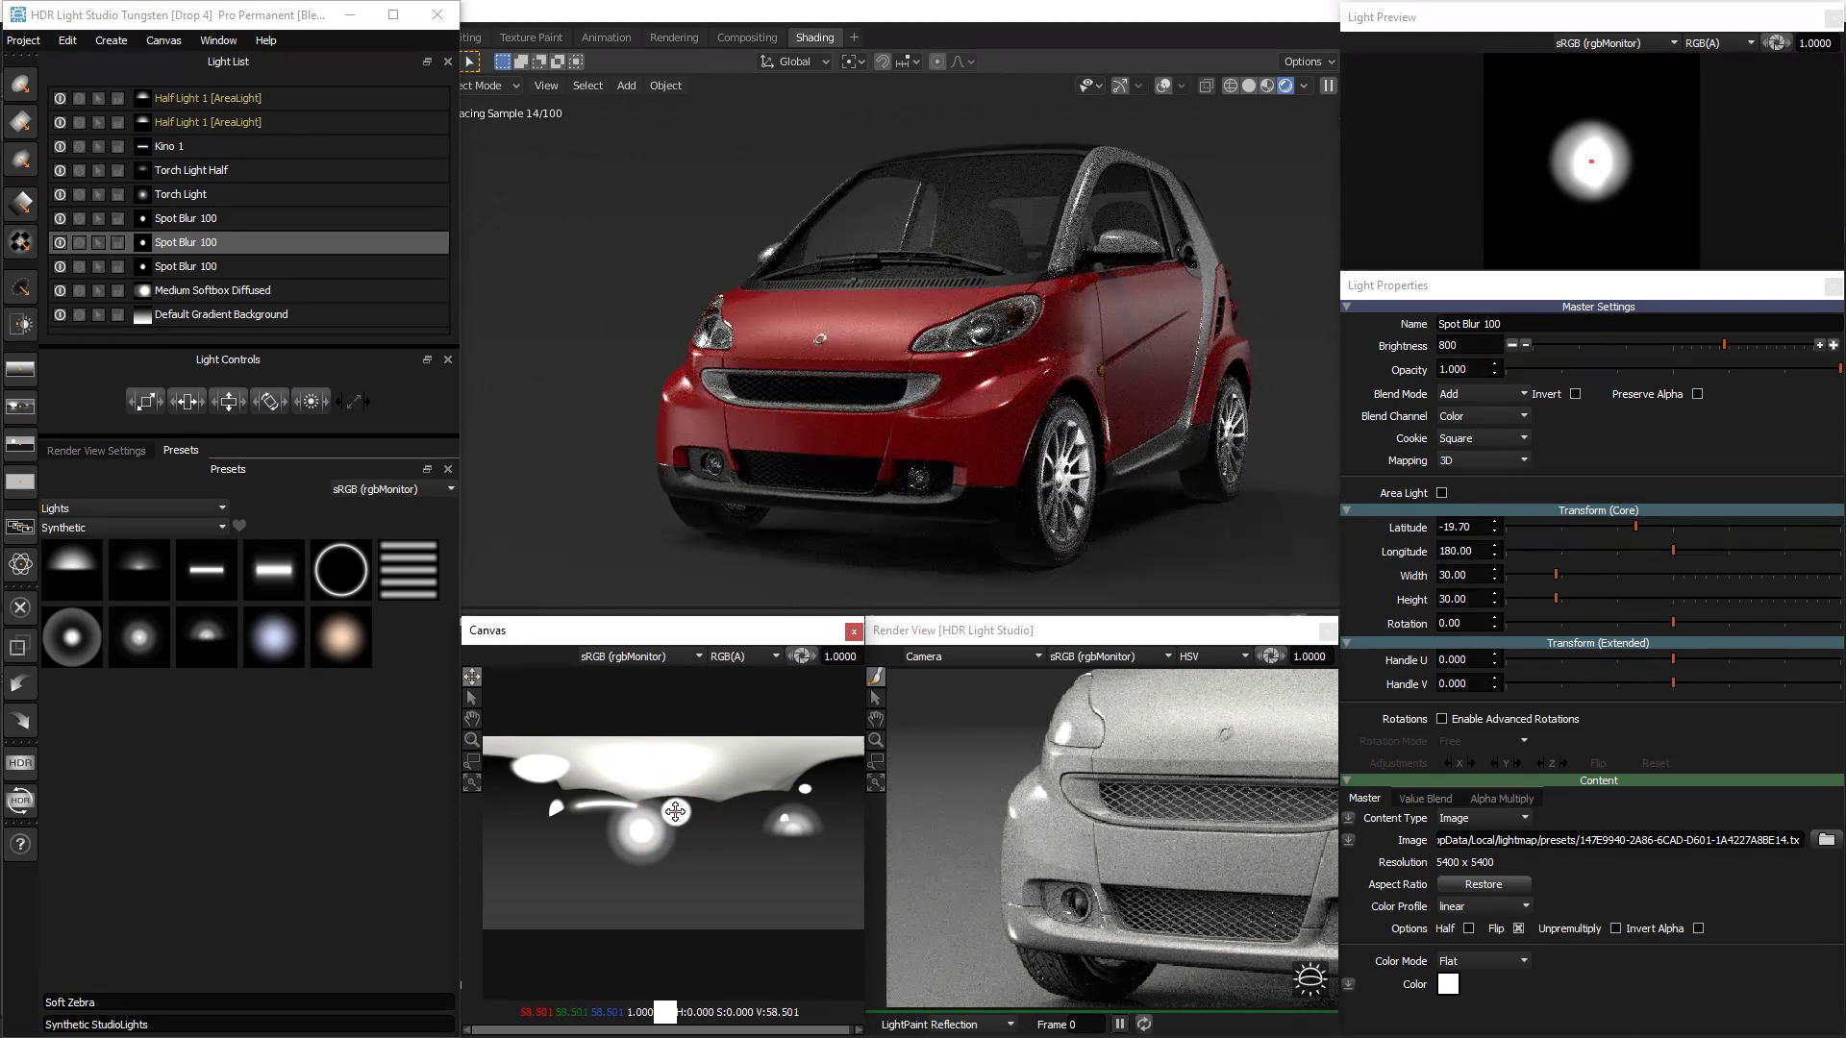
Set the copied Spot Blur 100 light's width and height to 20
left_click_drag(1469, 575, 1420, 584)
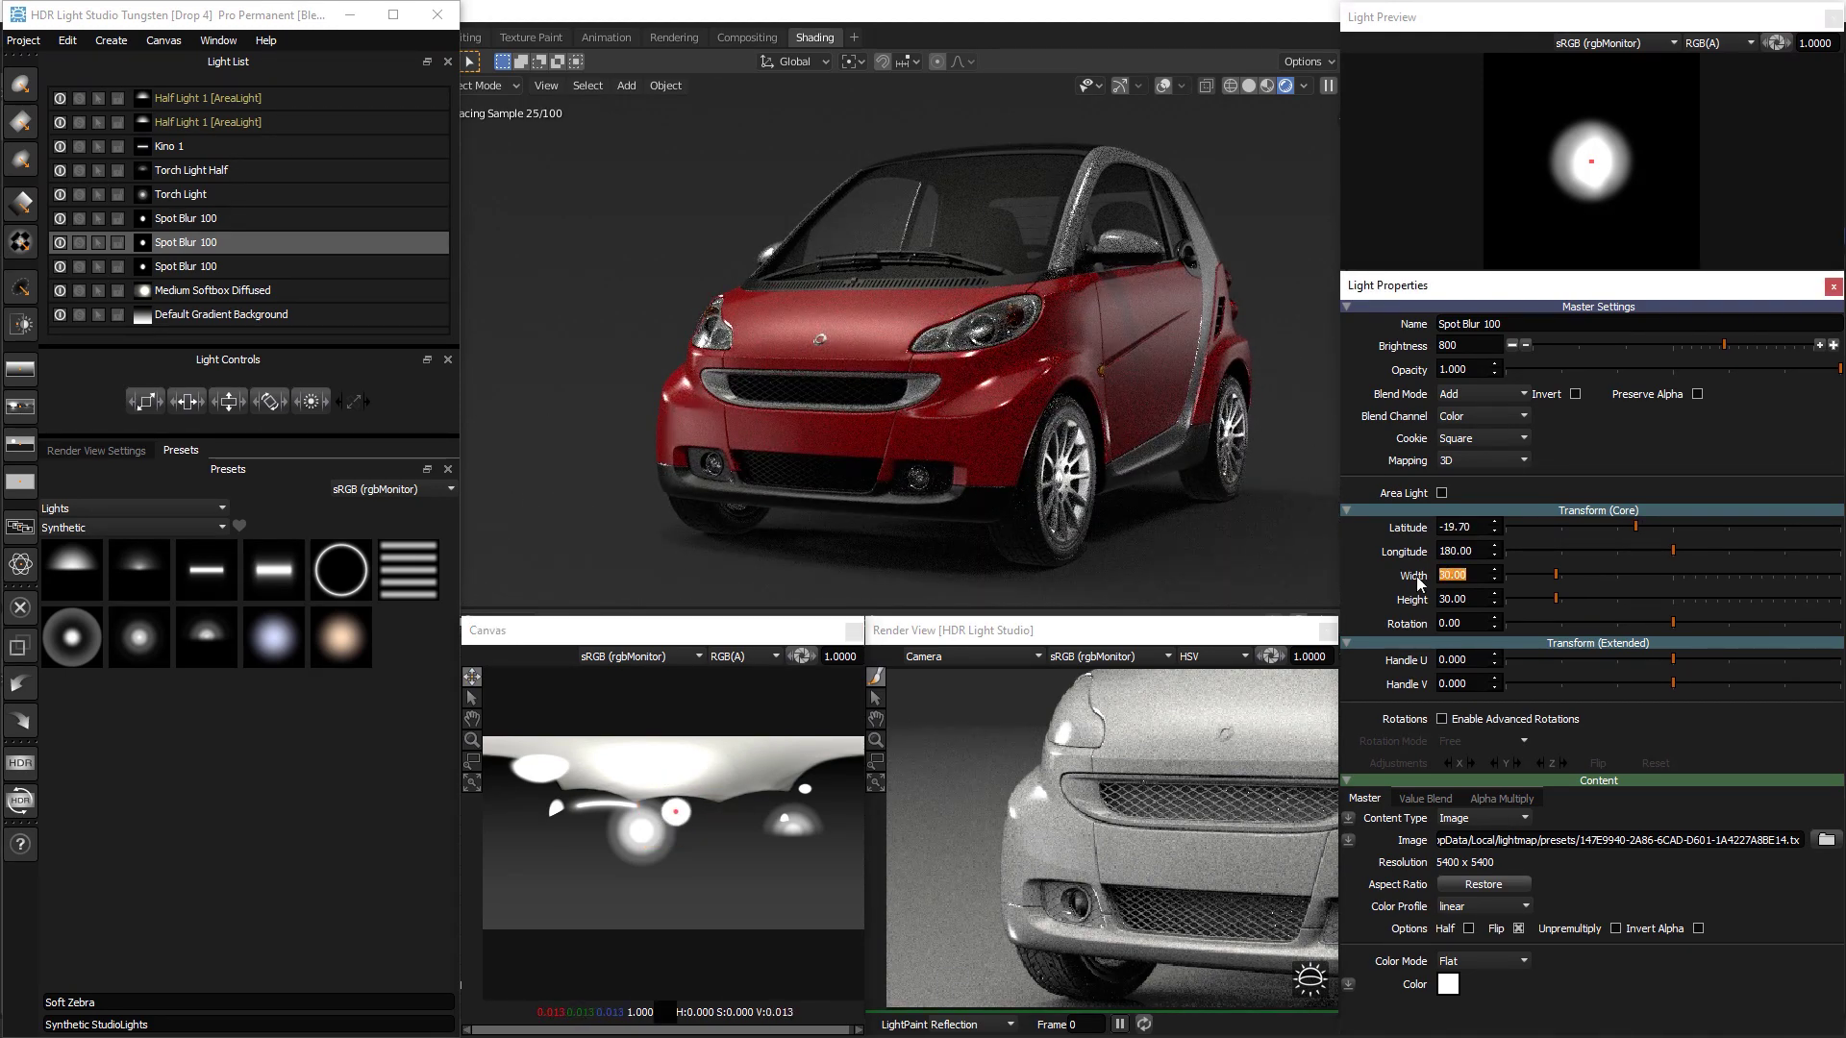
type("20")
key("Tab")
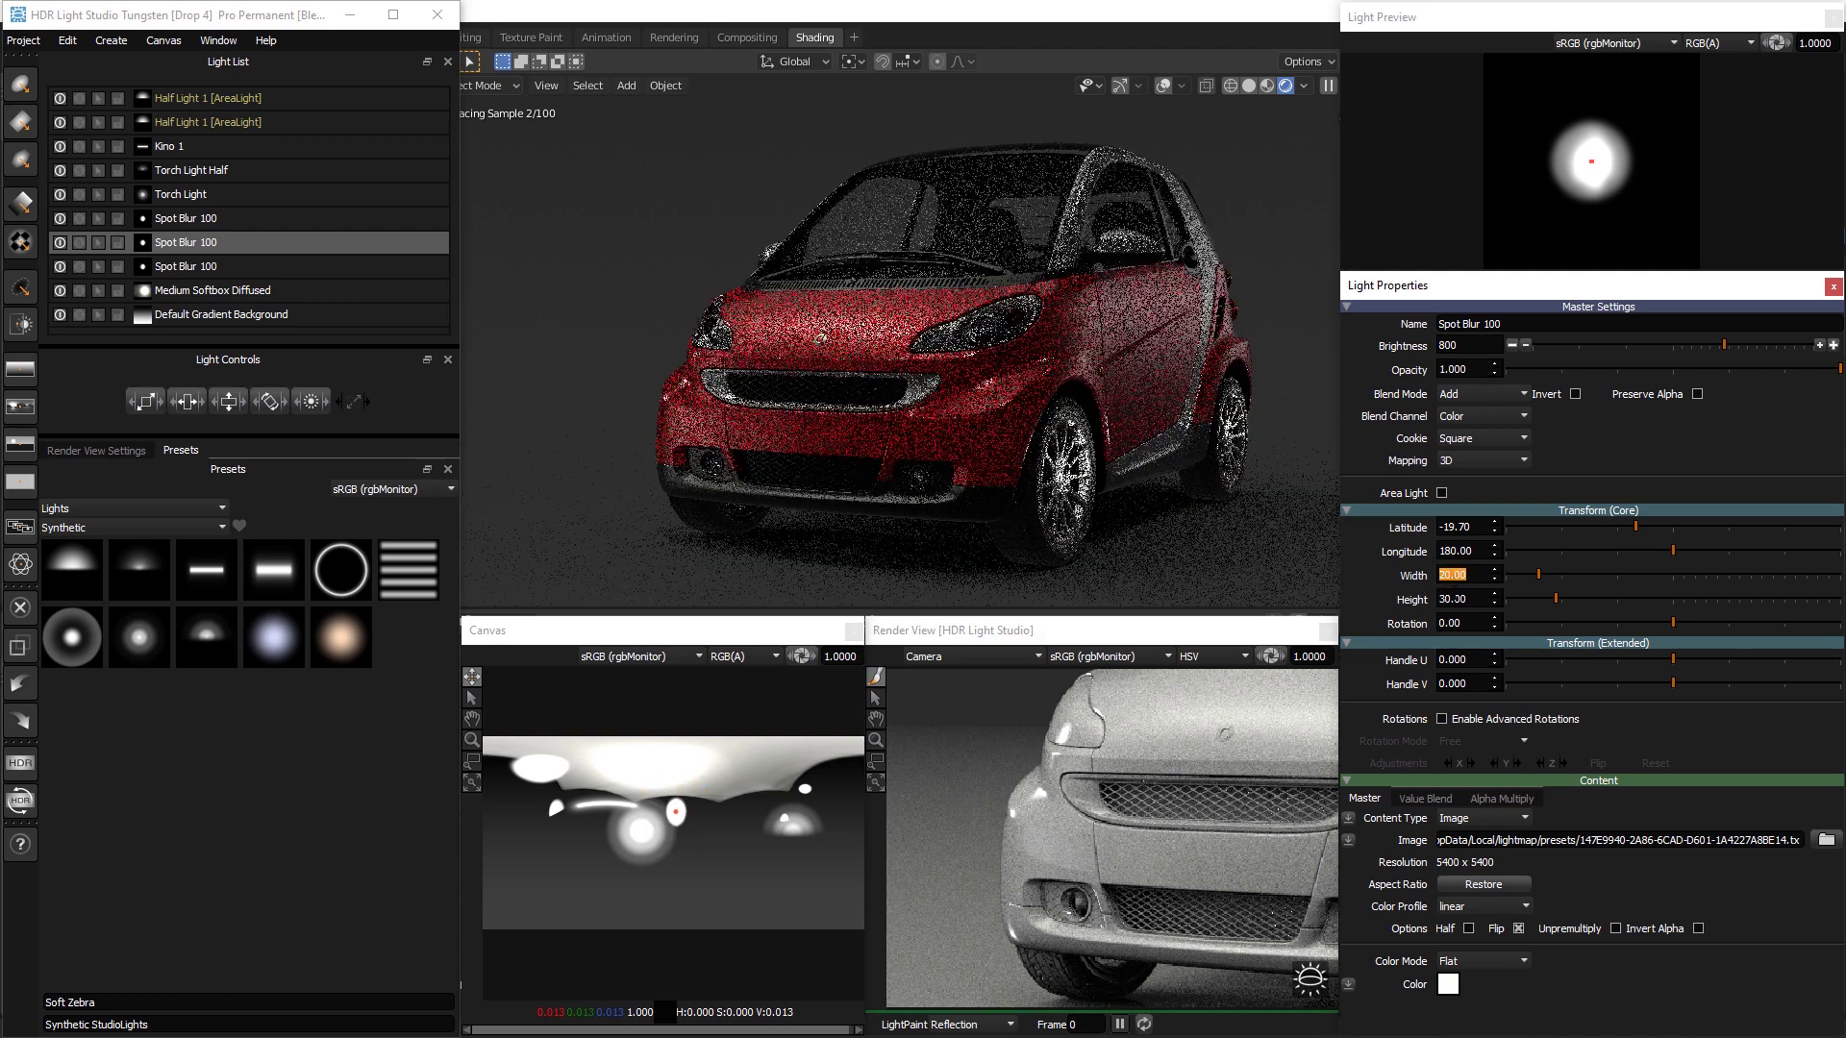
left_click_drag(1467, 598, 1422, 598)
type("20")
key("Return")
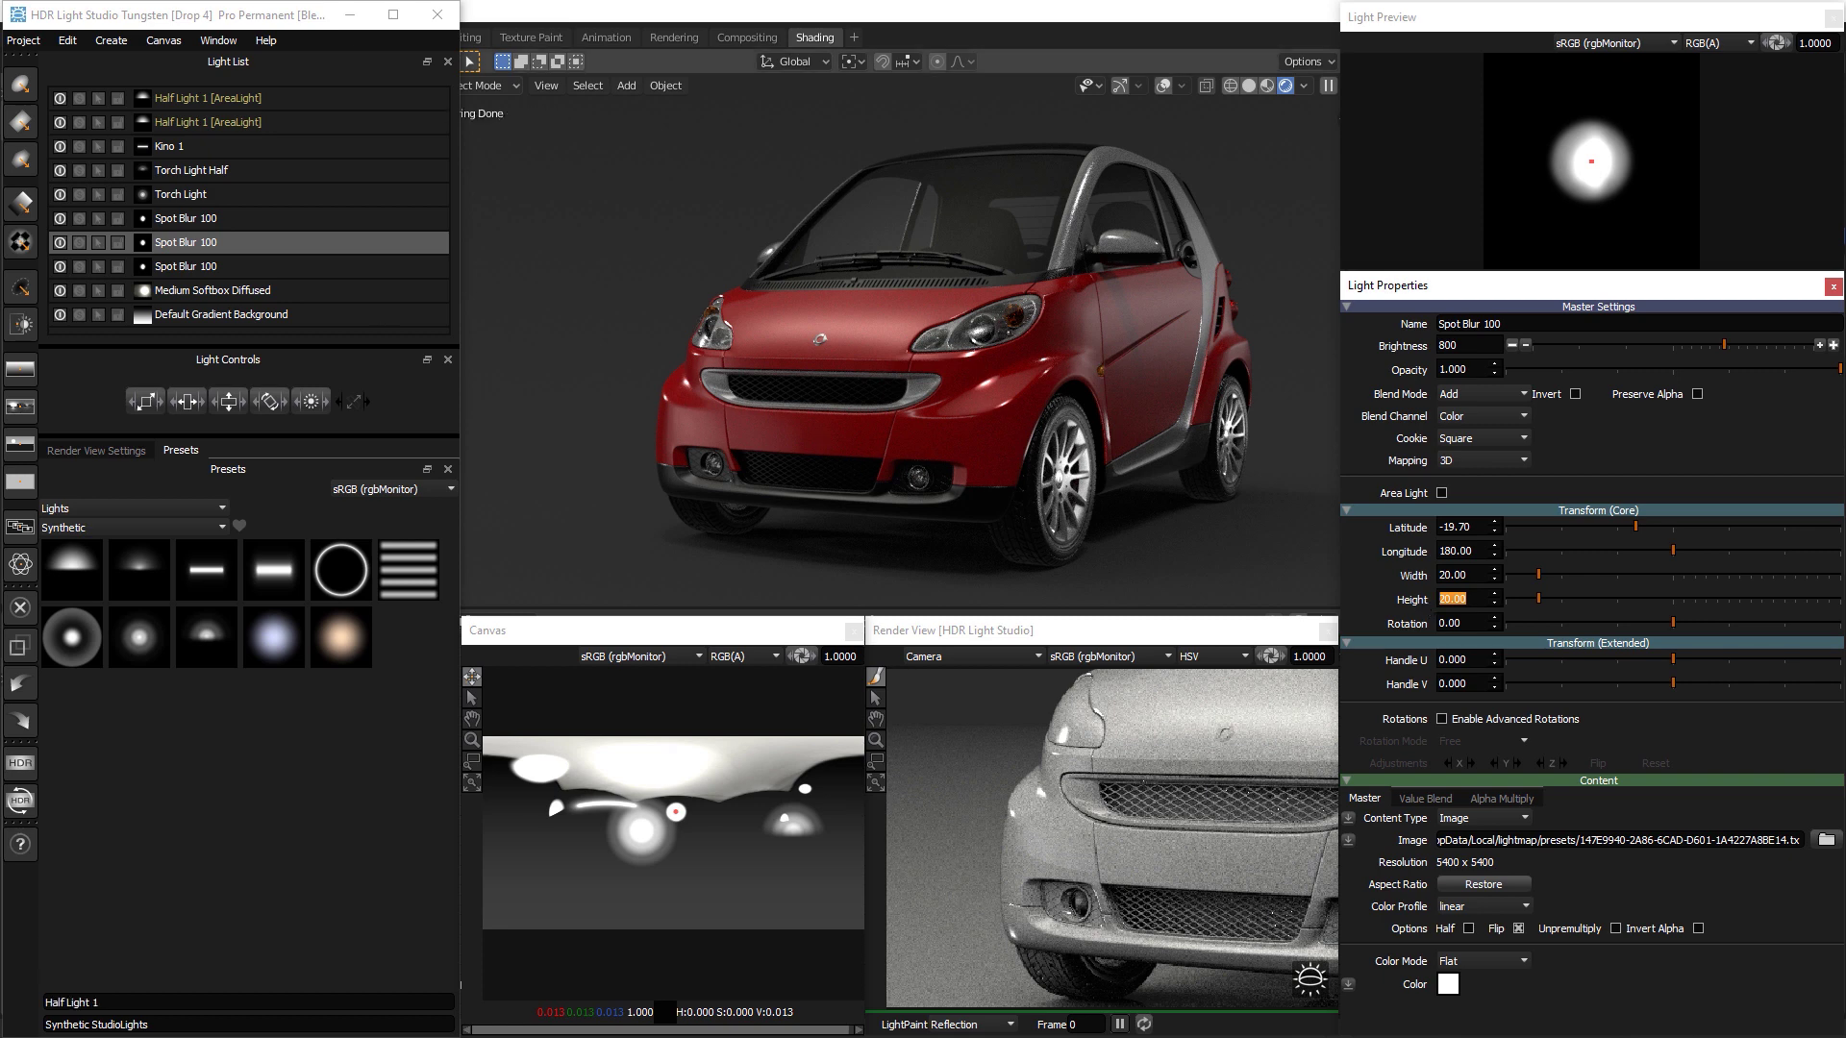
Add a Gradient Light and place it behind the car with LightPaint Rim, at latitude 0.80 and longitude 121.01
left_click(32, 209)
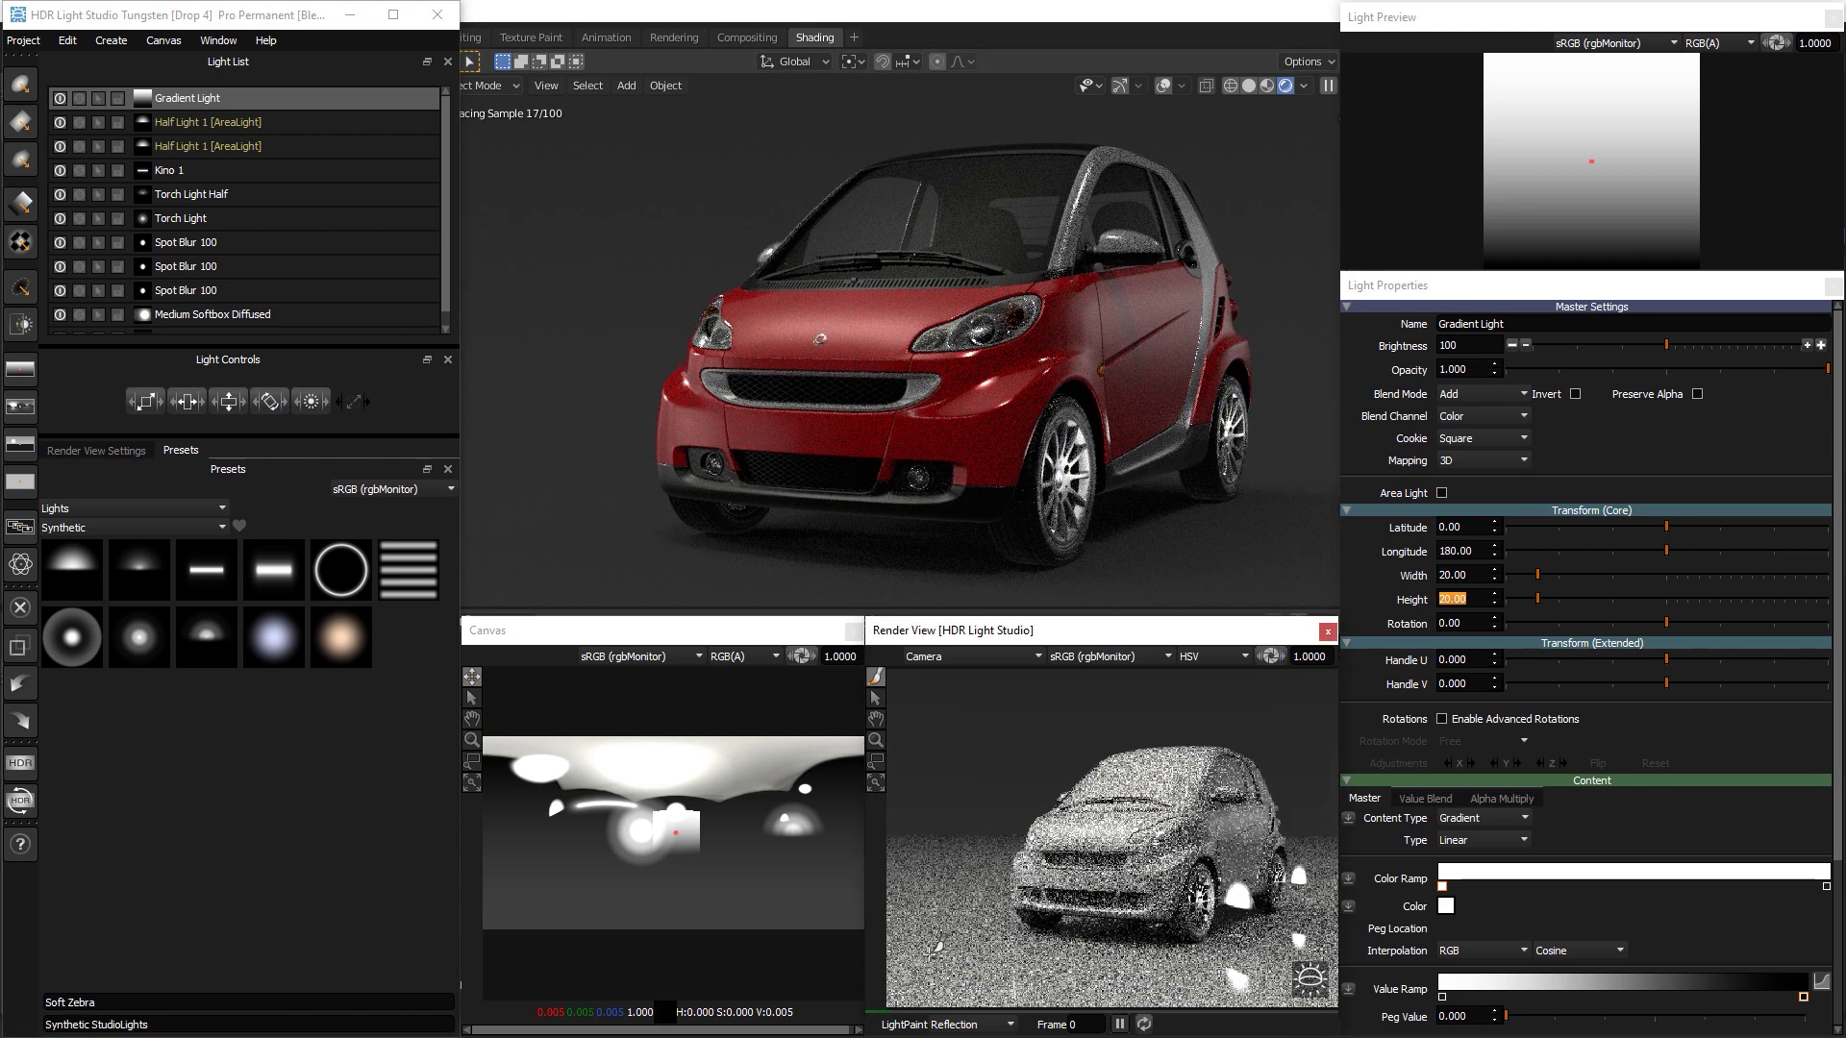
left_click(961, 1023)
left_click(956, 1008)
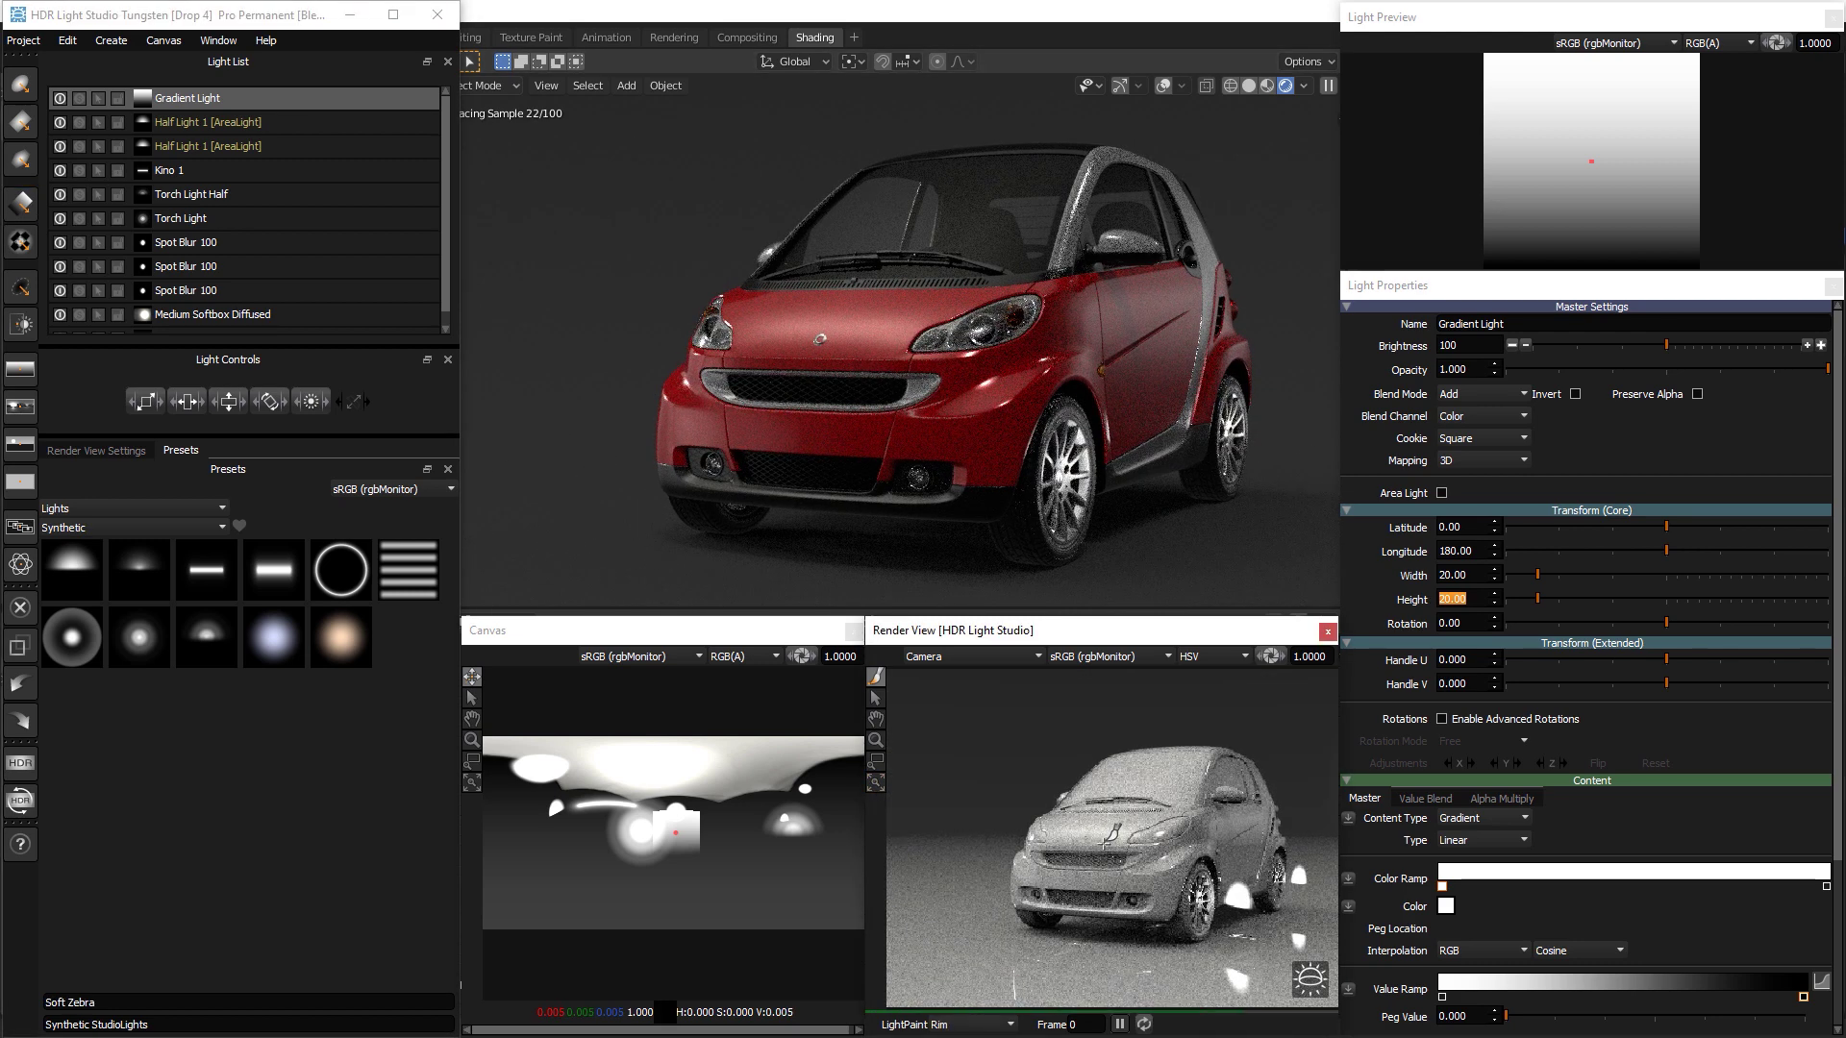
left_click(1105, 834)
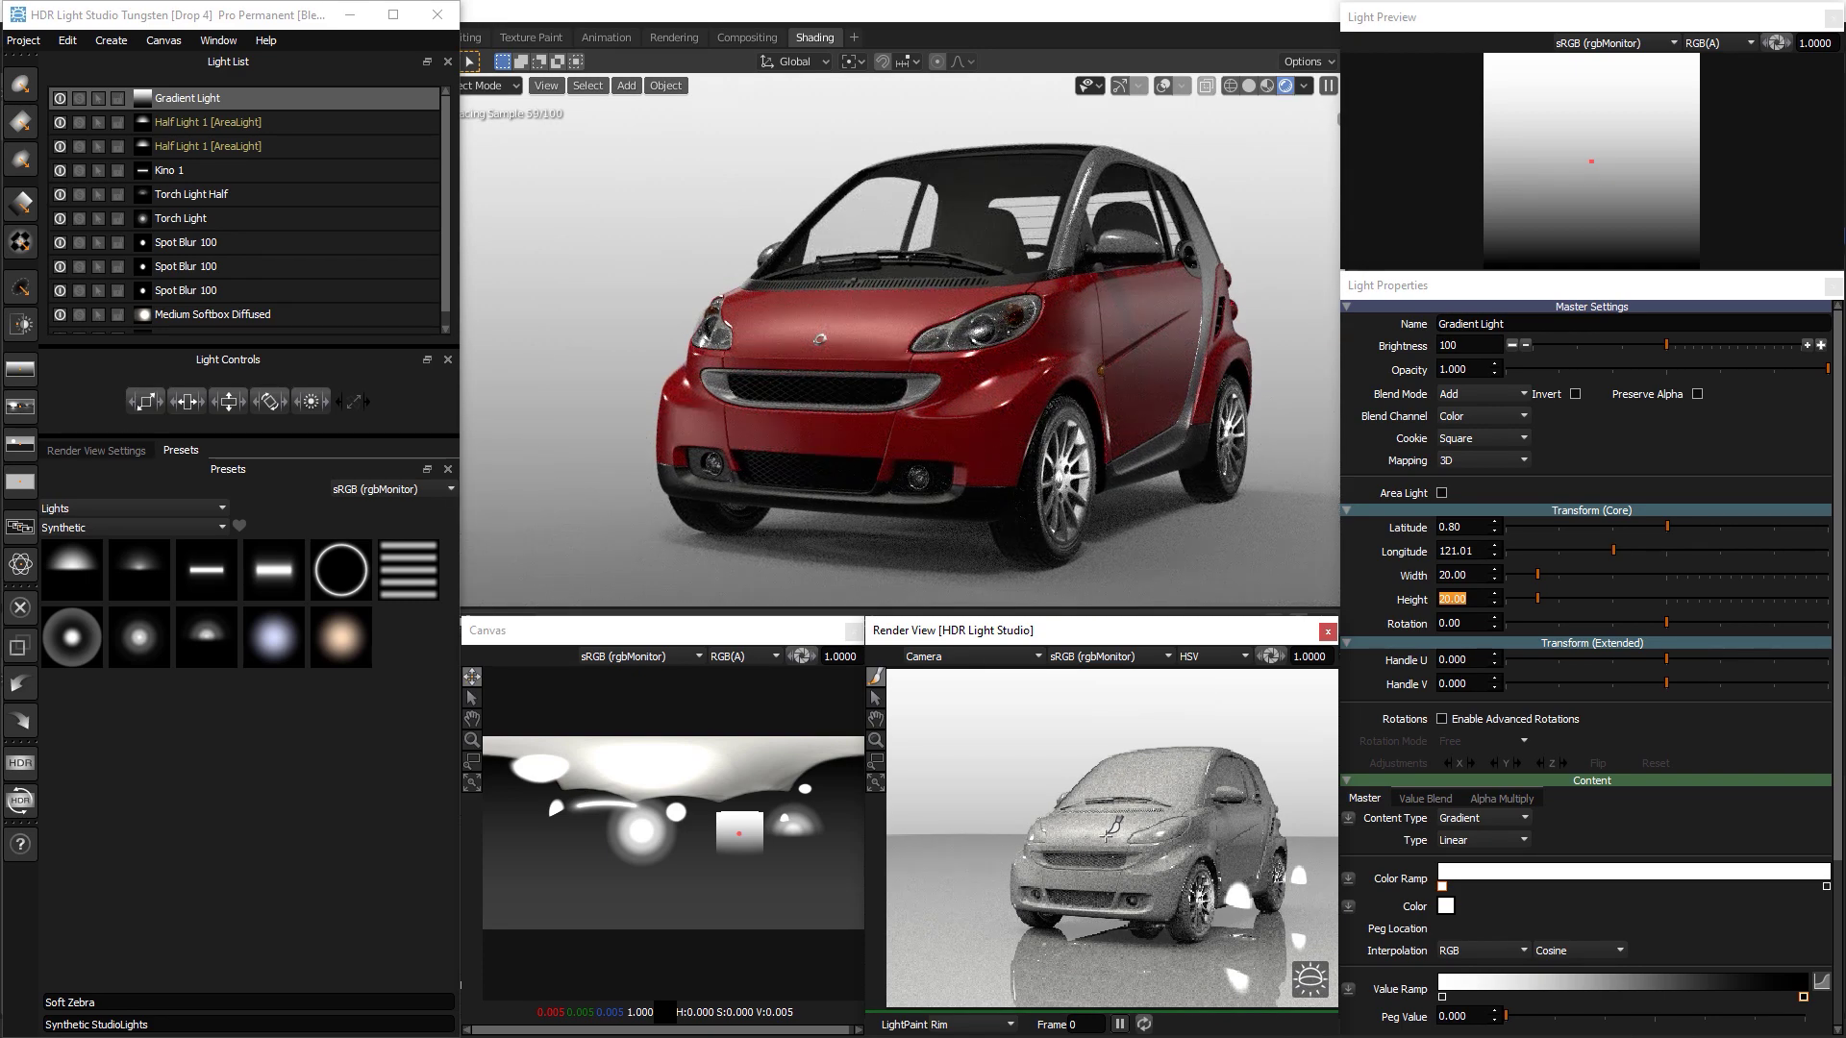
Add two inner pegs to the Gradient Light's value ramp and set the starting peg's value to 0.177
scroll(1497, 800, "down", 3)
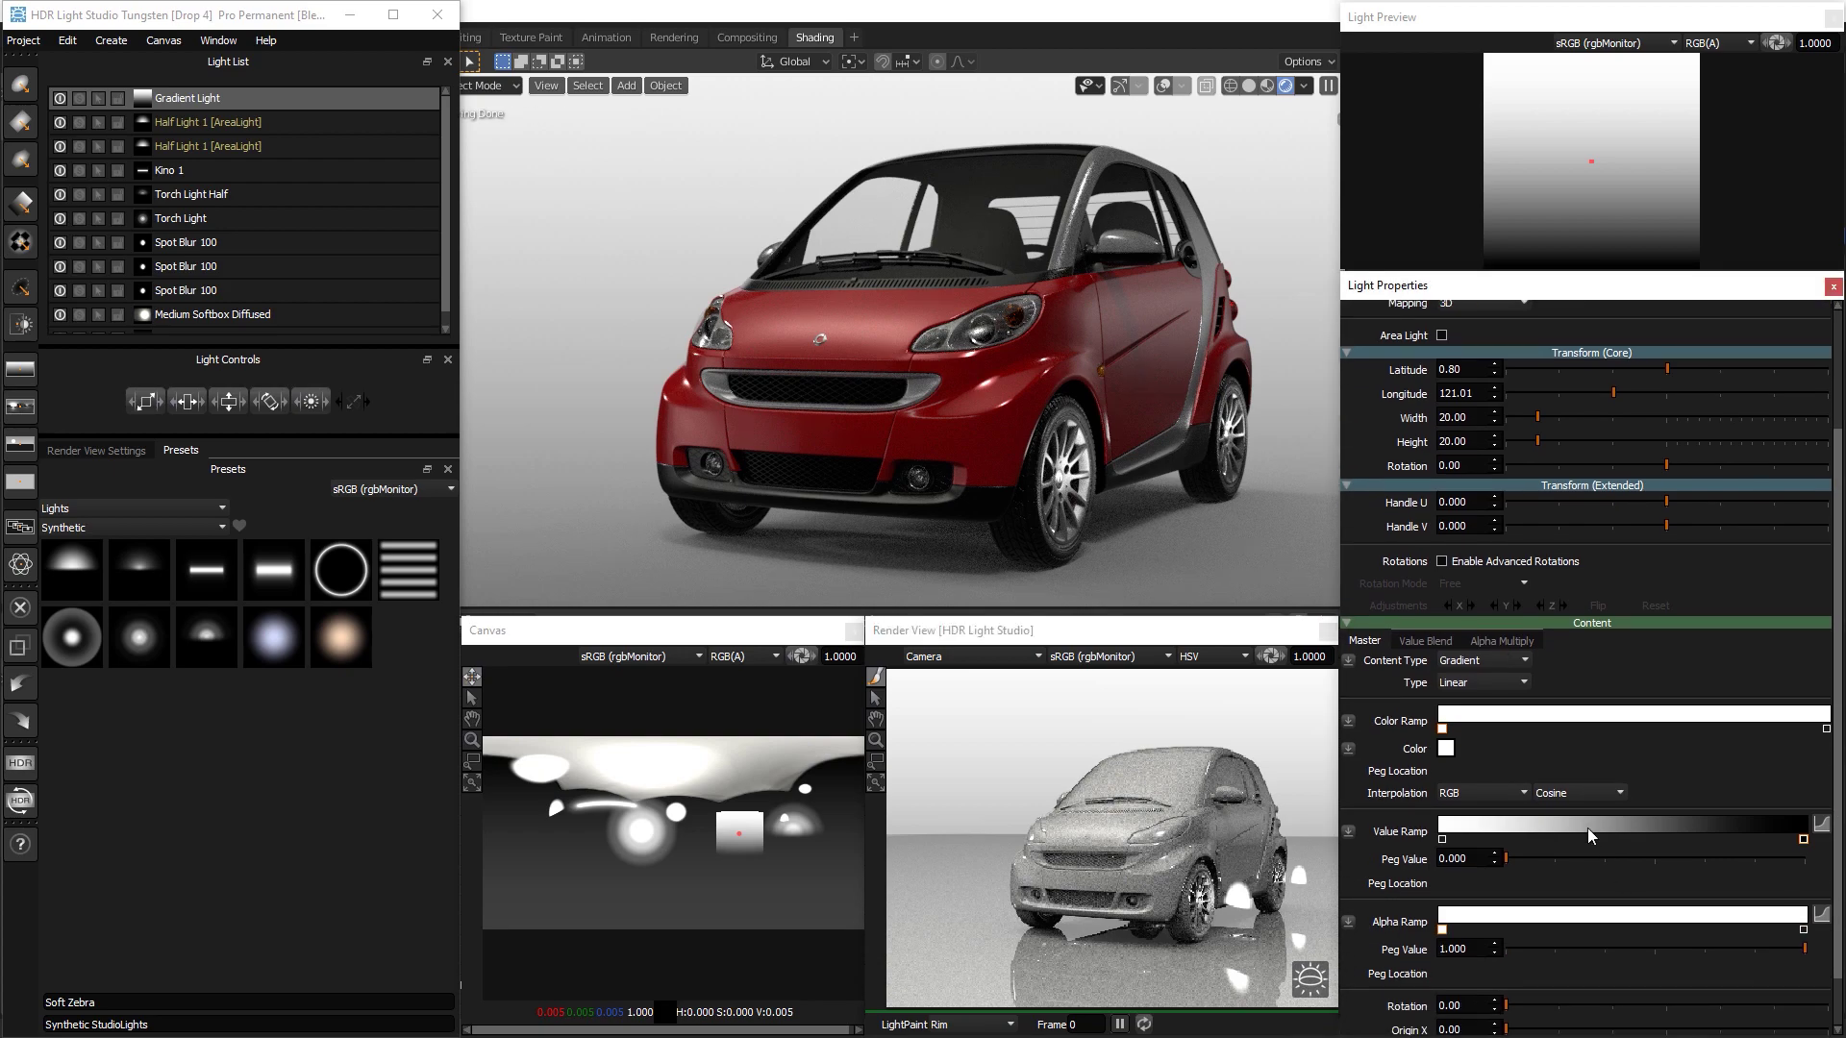
left_click(1588, 828)
left_click(1665, 829)
left_click(1442, 839)
left_click(1559, 858)
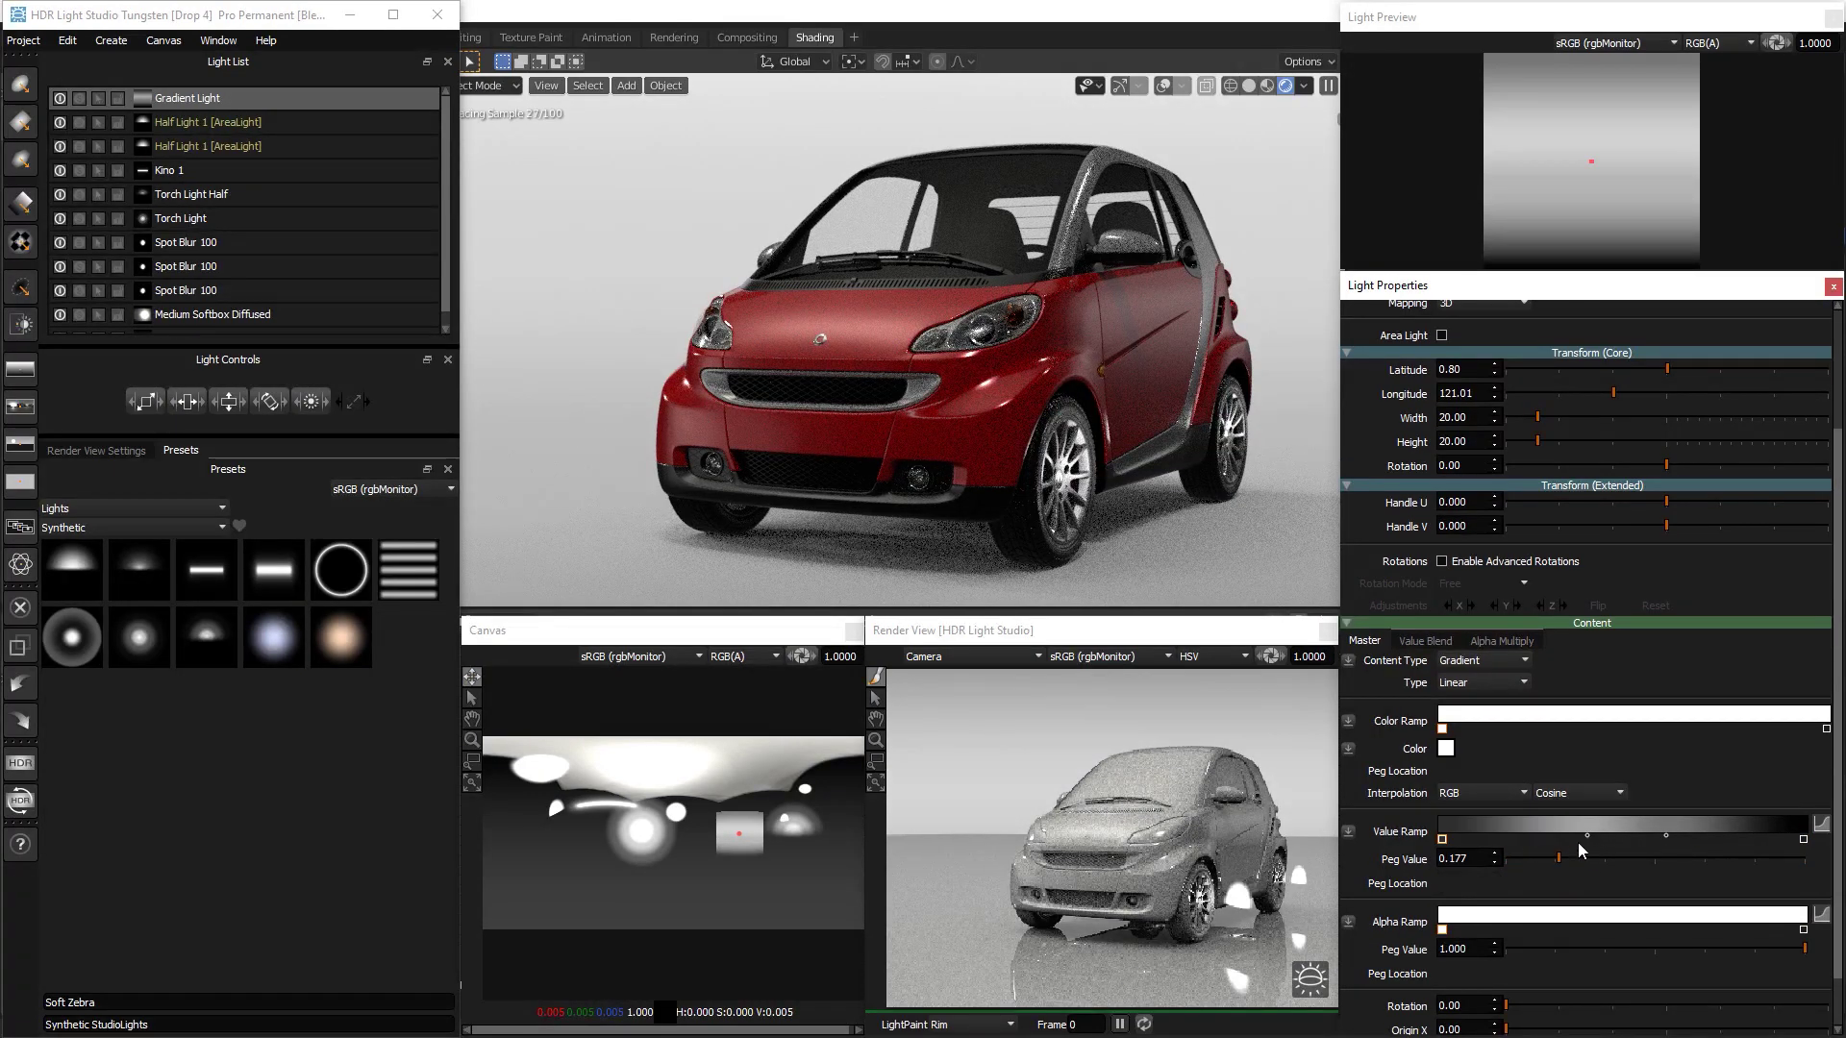
Adjust the value and location of the value ramp's first inner peg, and set the end peg's value to 0.158
left_click(1587, 836)
left_click_drag(1698, 858, 1807, 859)
left_click_drag(1587, 835, 1600, 836)
left_click_drag(1805, 858, 1560, 858)
left_click(1803, 839)
left_click(1583, 858)
Set the bright inner peg of the value ramp to 0.745 at location 0.527, with the other inner peg before it
left_click(1665, 835)
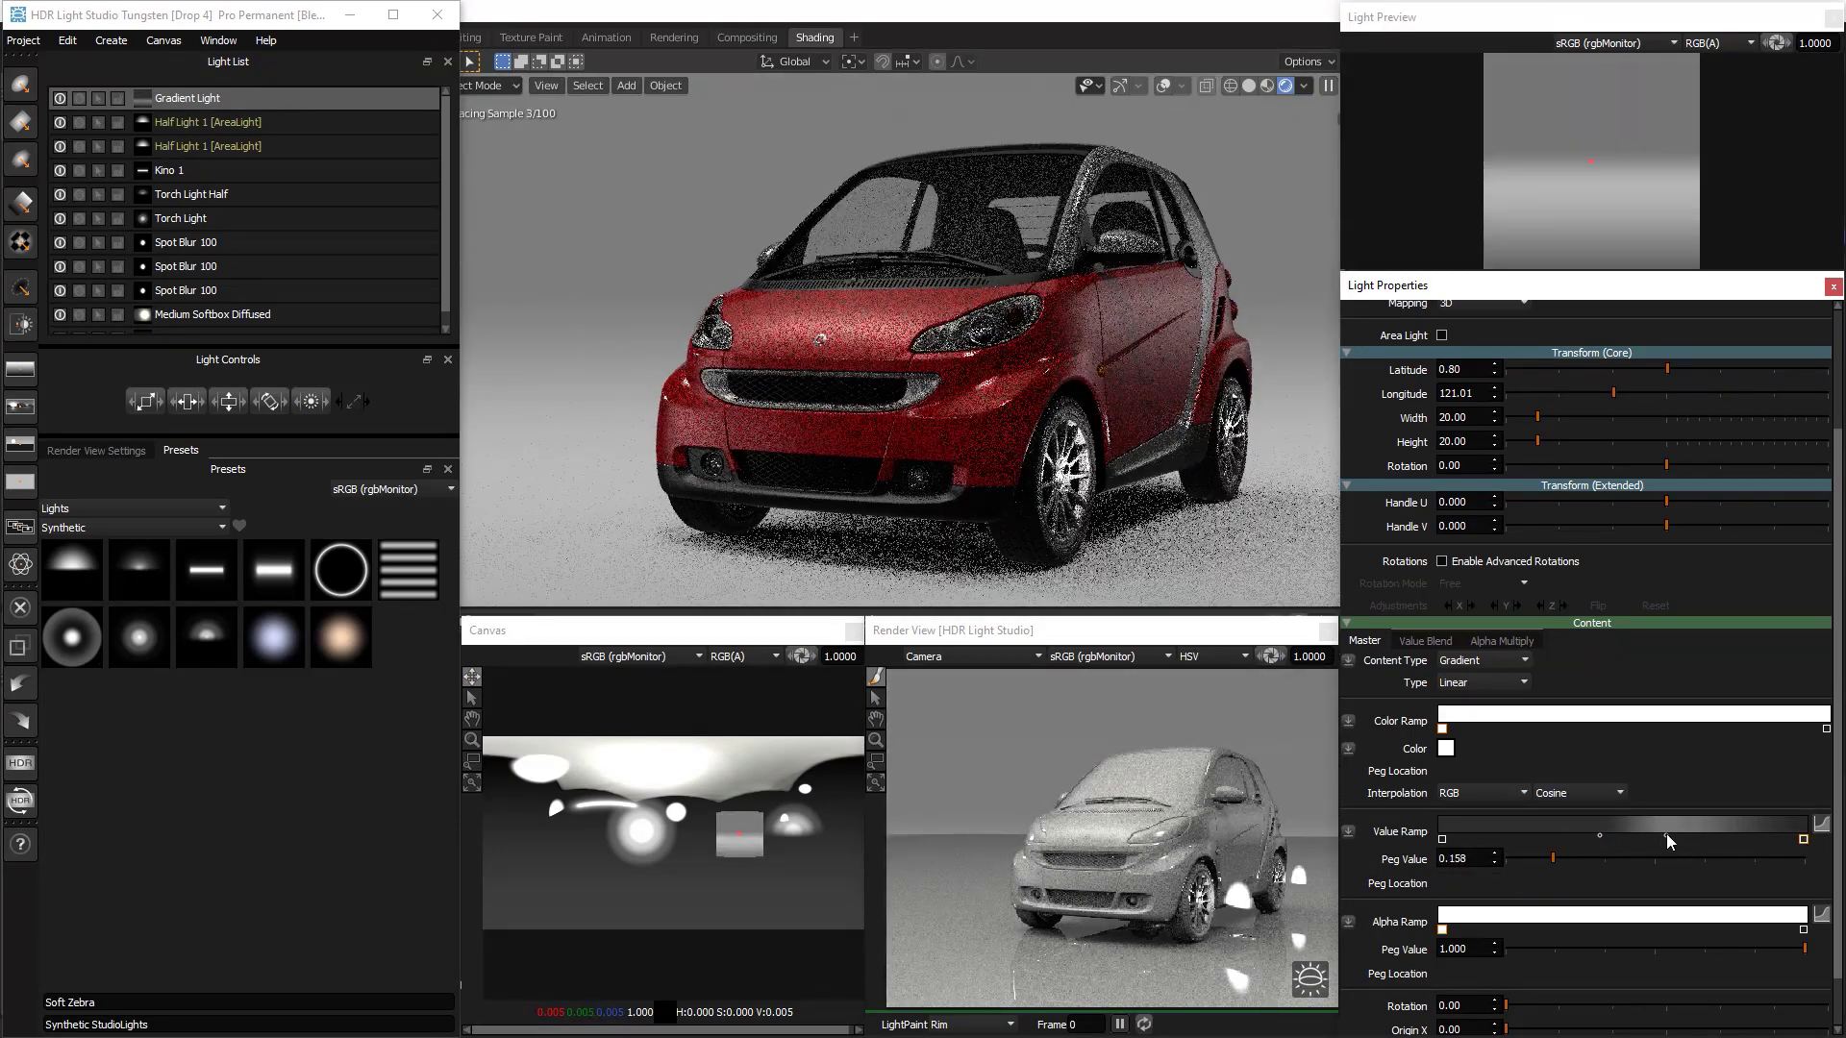
left_click(1728, 857)
mouse_move(1599, 836)
left_mouse_down()
mouse_move(1569, 835)
mouse_move(1654, 834)
mouse_move(1536, 834)
mouse_move(1632, 834)
left_mouse_up()
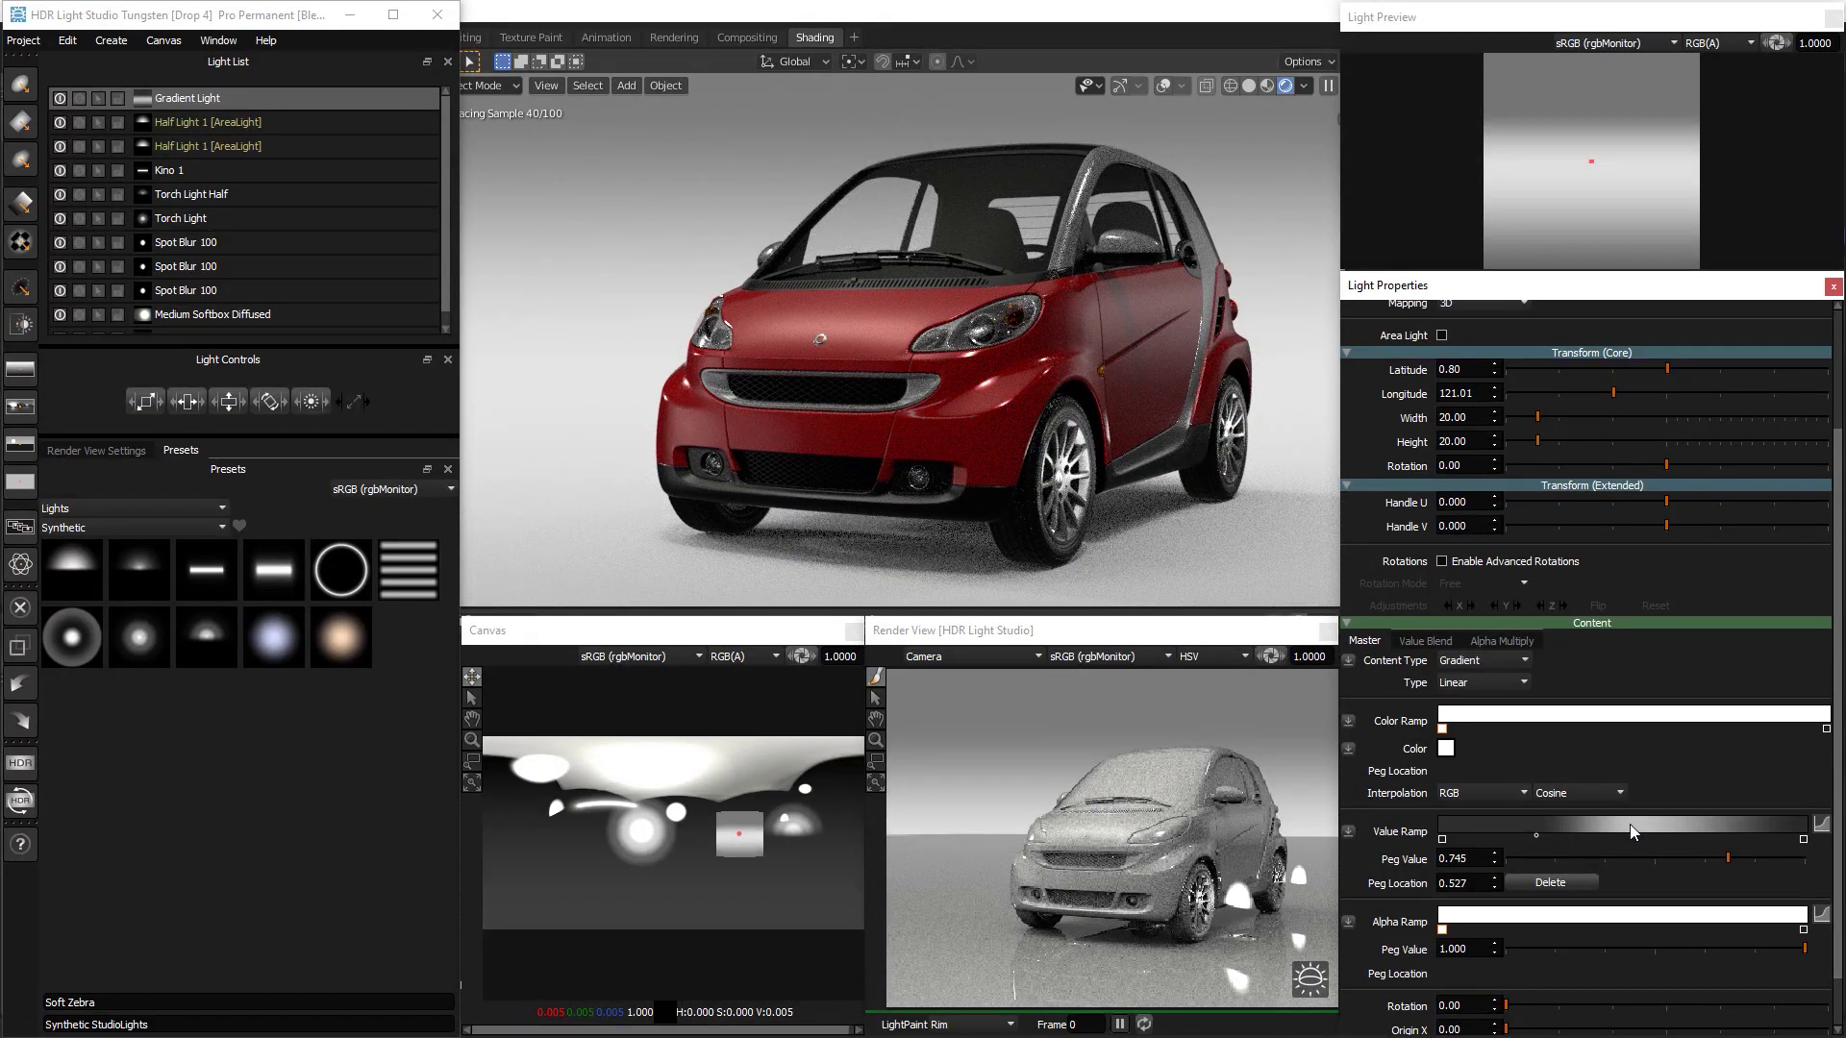
Activate the Gradient Light's Box Gradient alpha multiply, and set the light's width and height to 30
left_click(1497, 642)
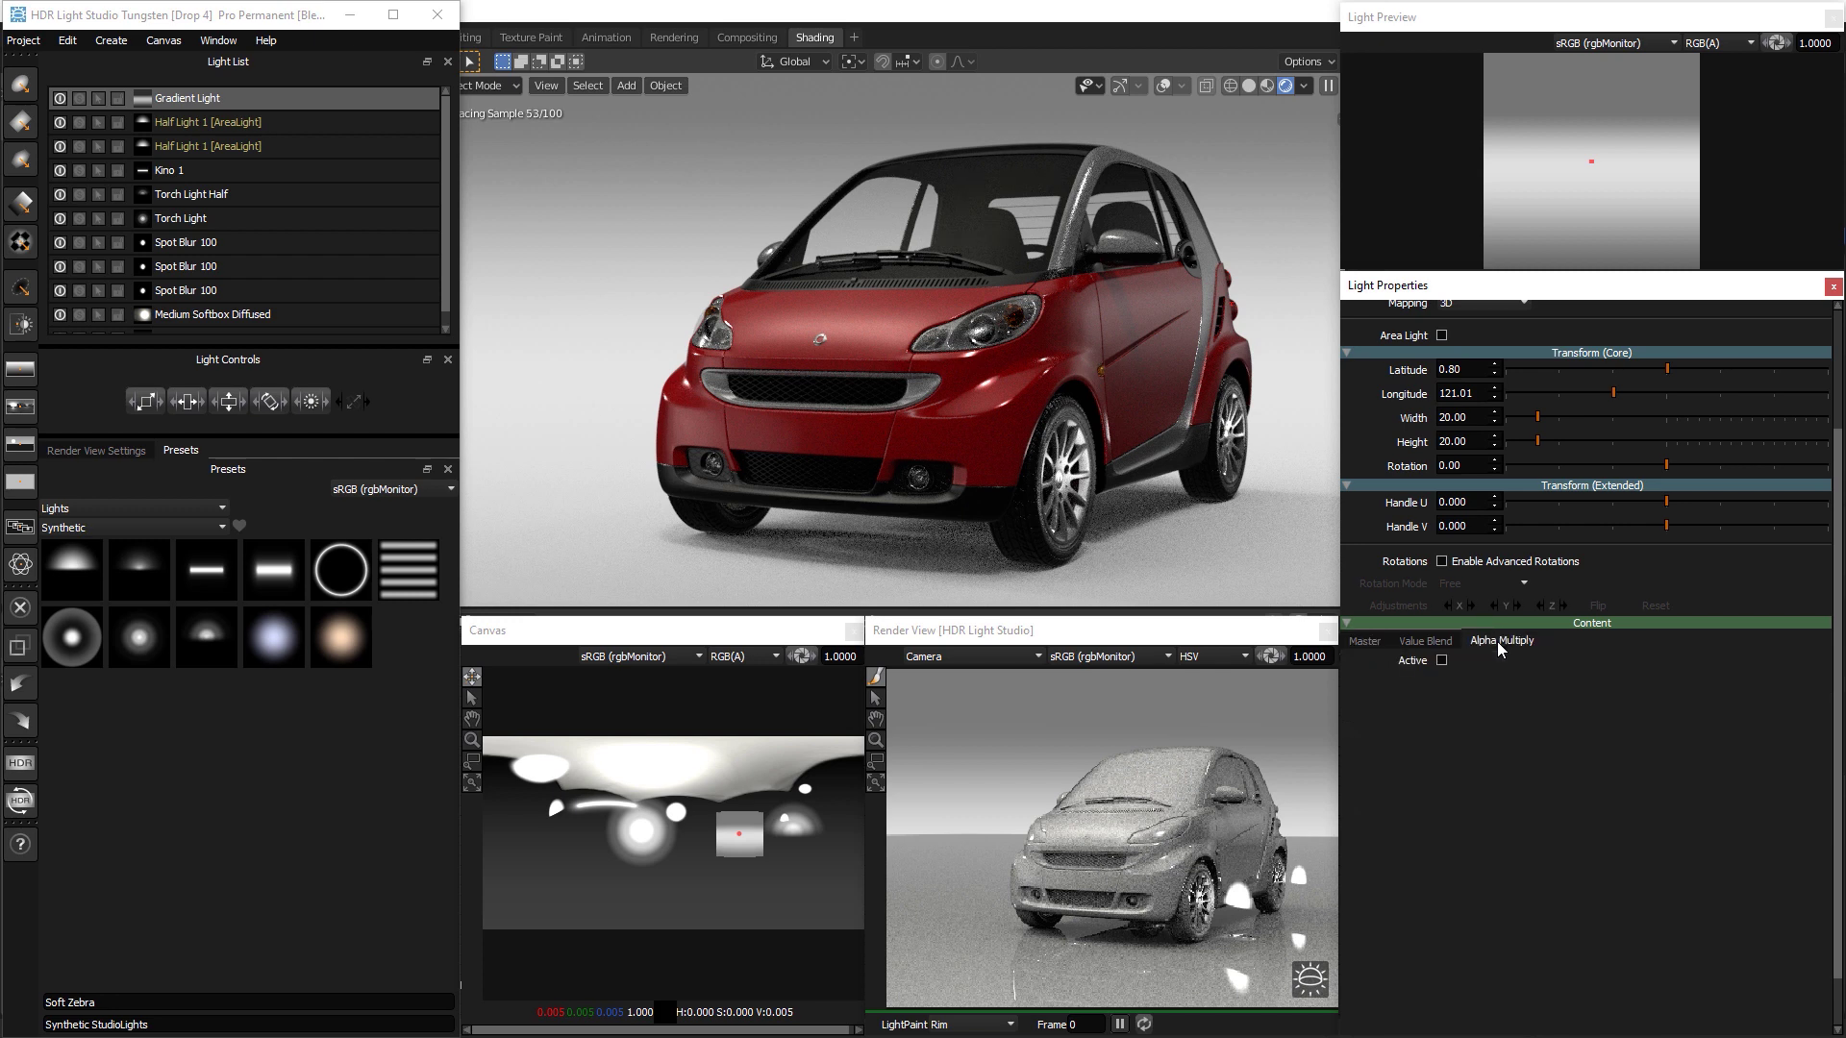
left_click(1441, 660)
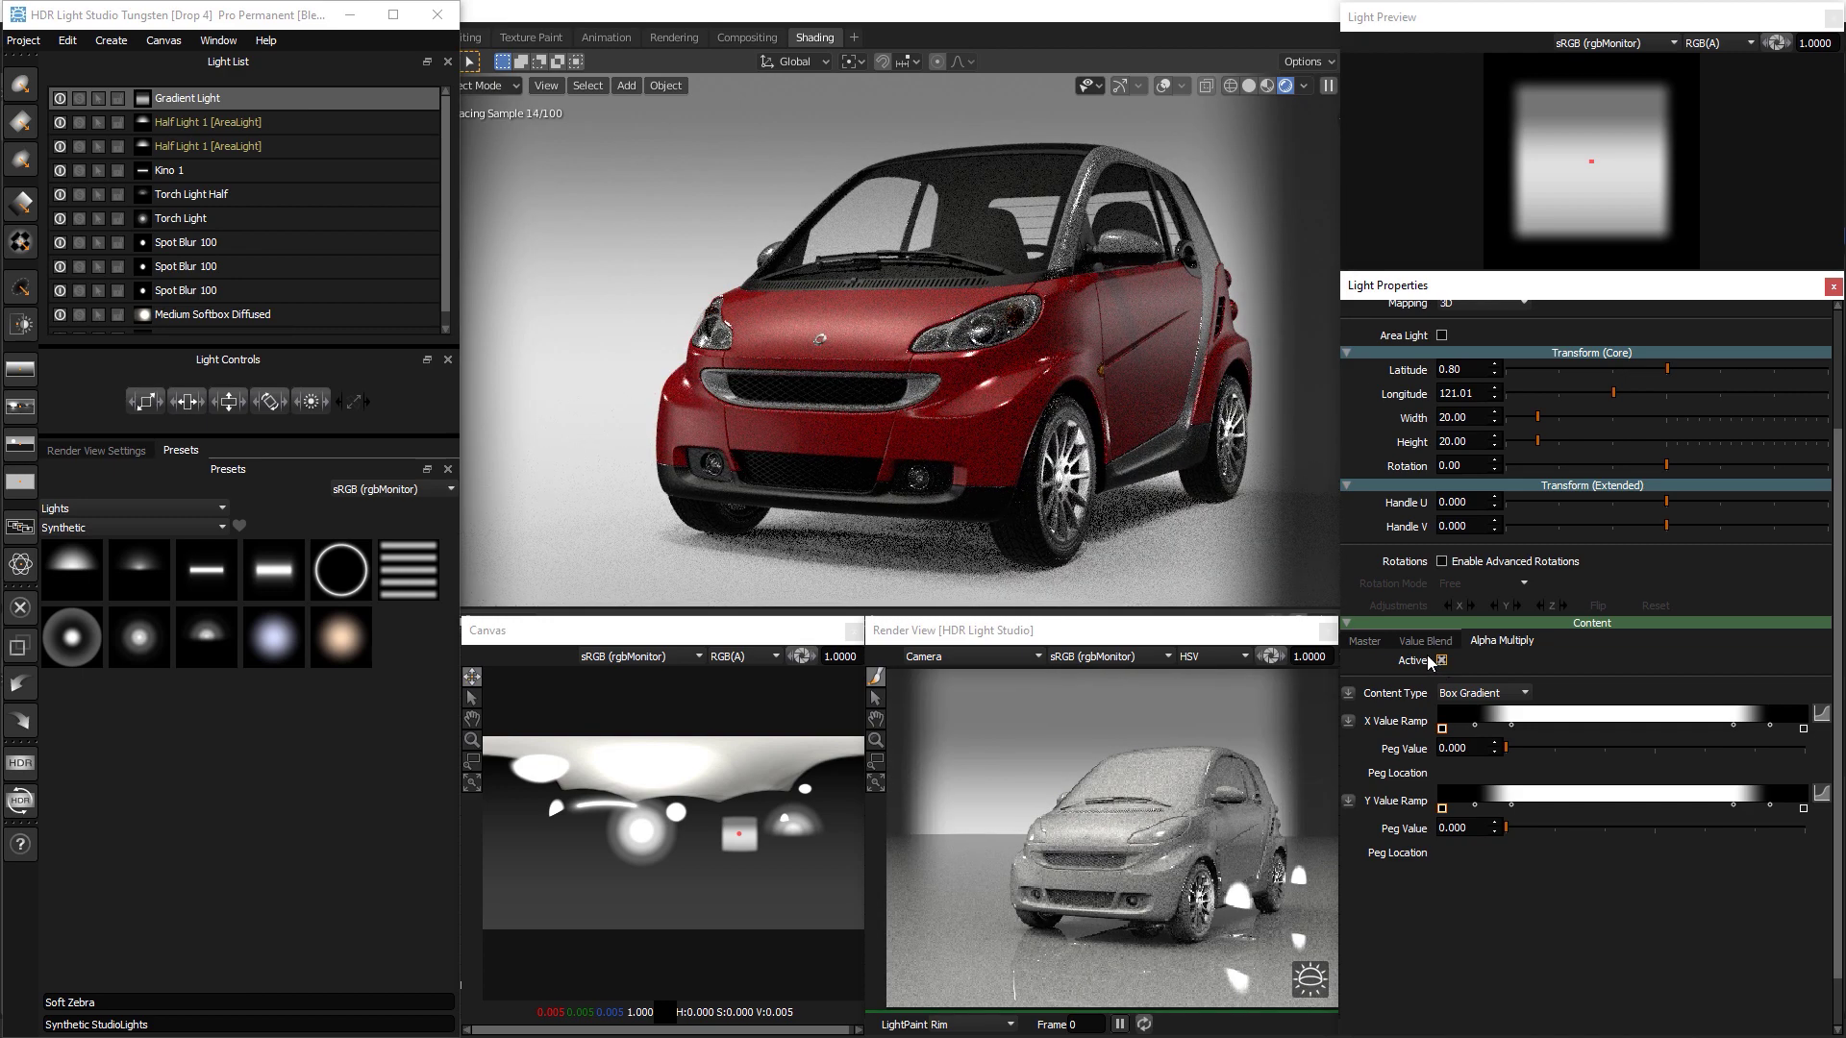
scroll(1450, 596, "up", 1)
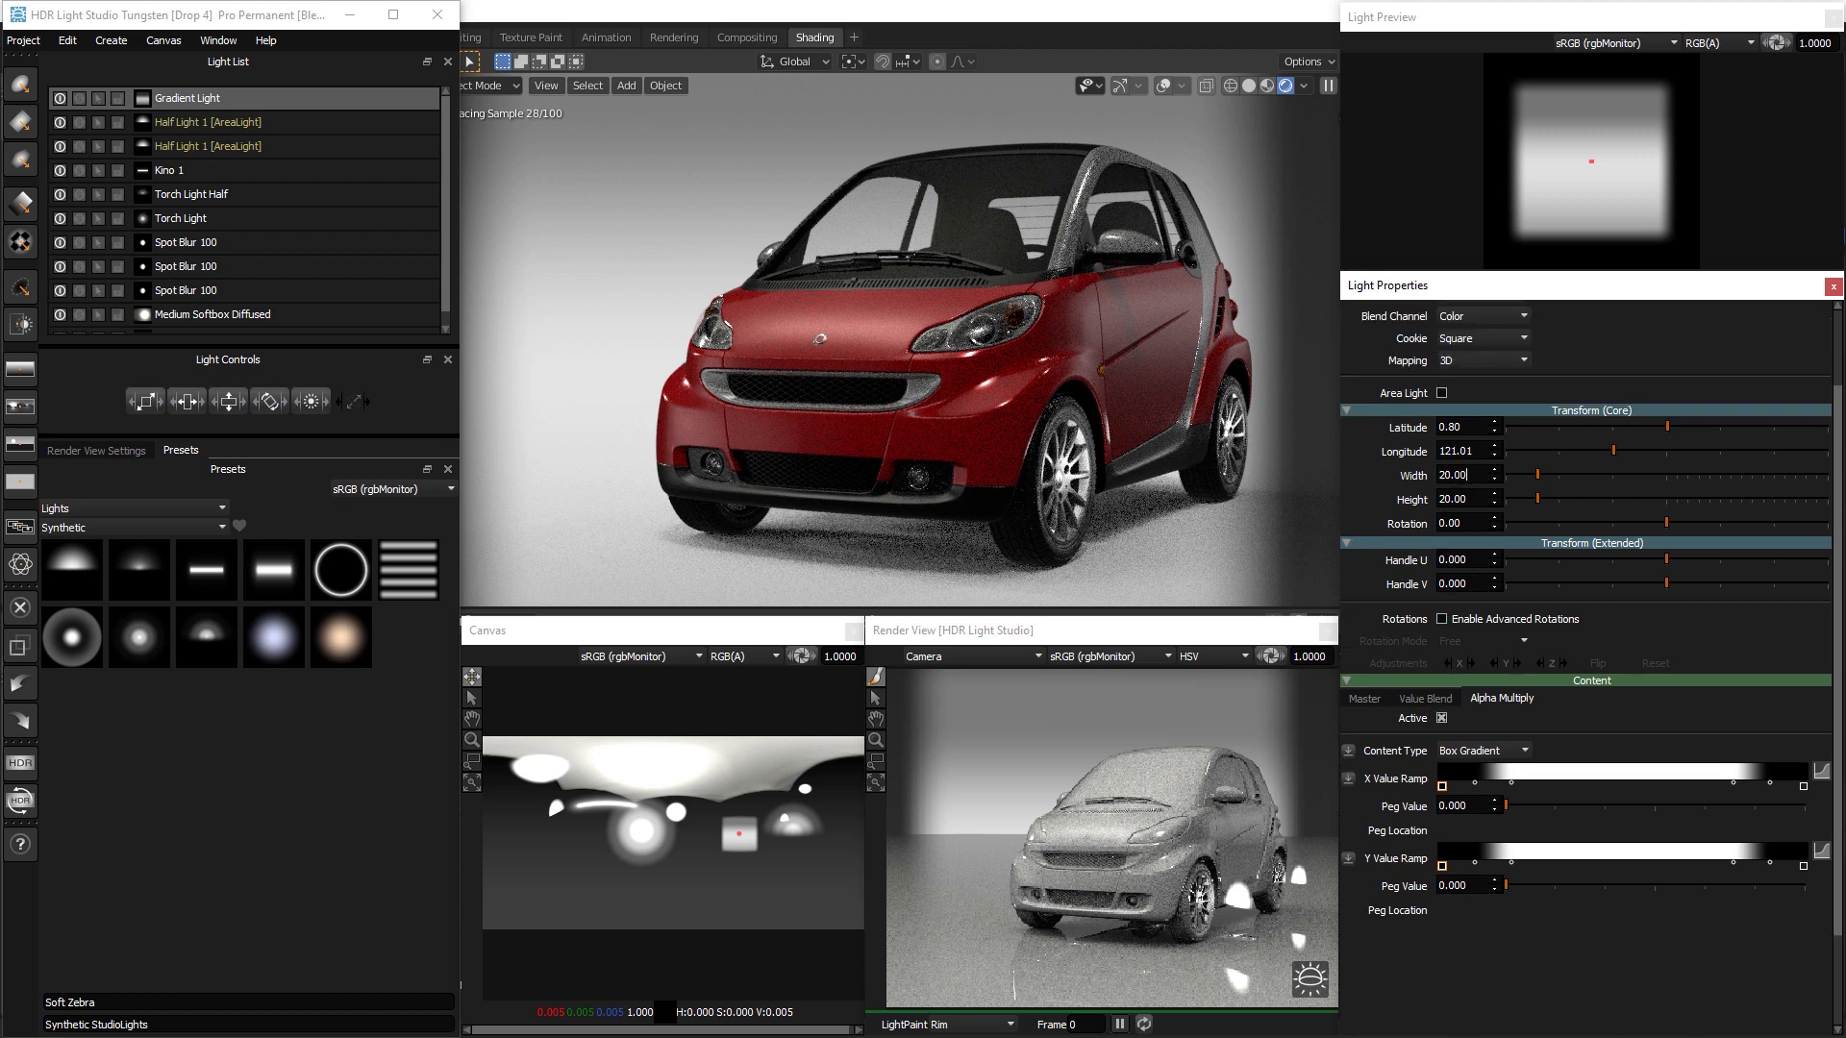
left_click_drag(1467, 475, 1402, 474)
type("30")
key("Return")
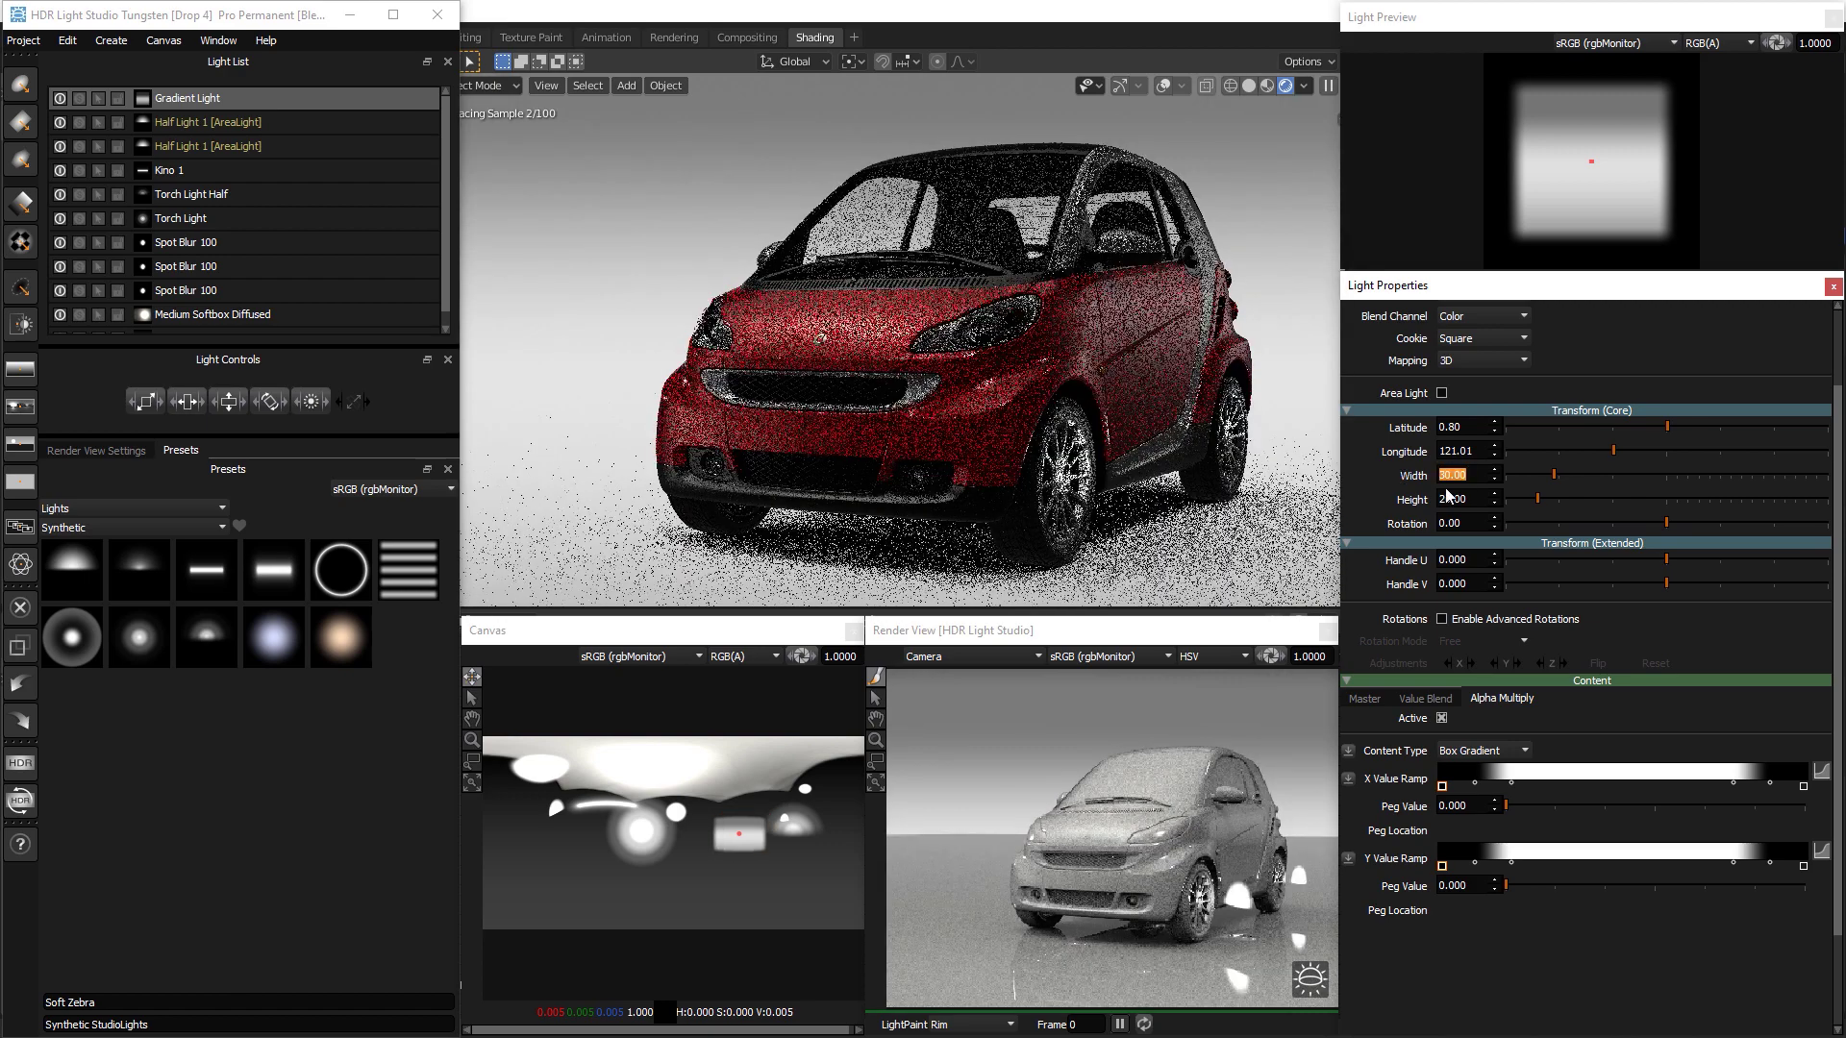
key("Tab")
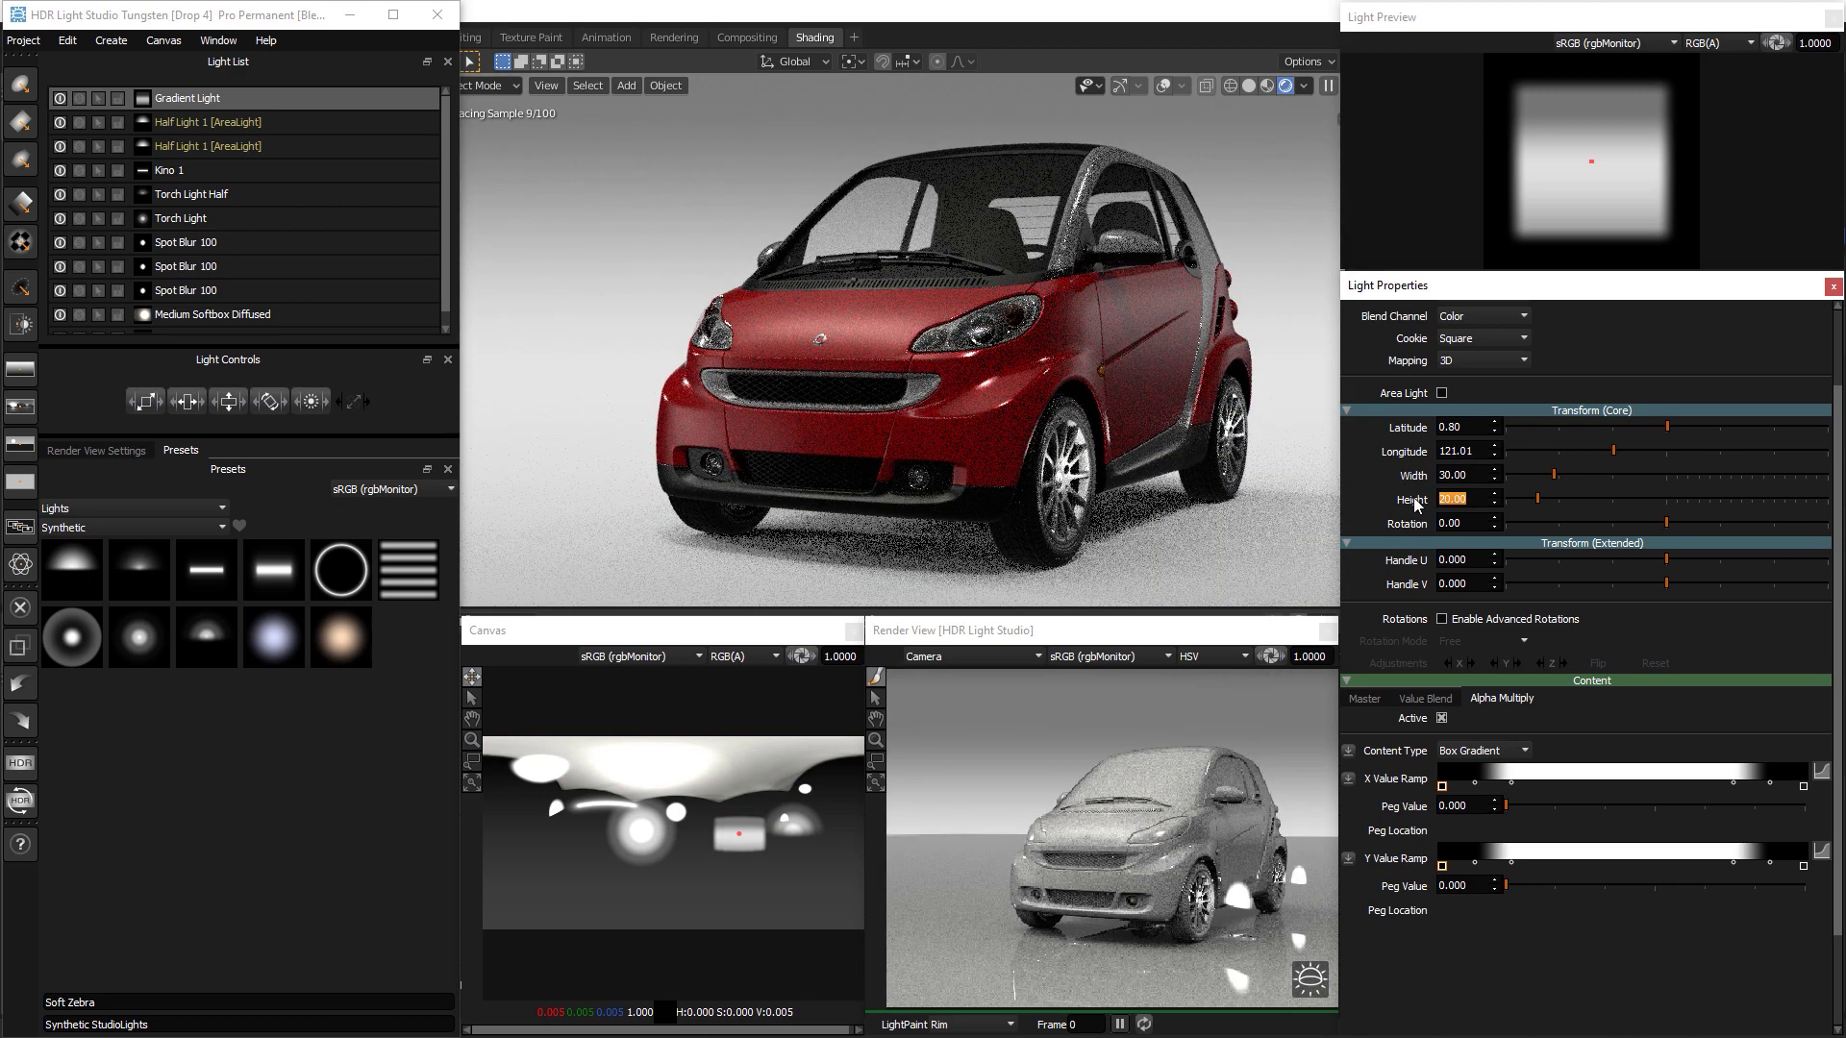
type("30")
key("Return")
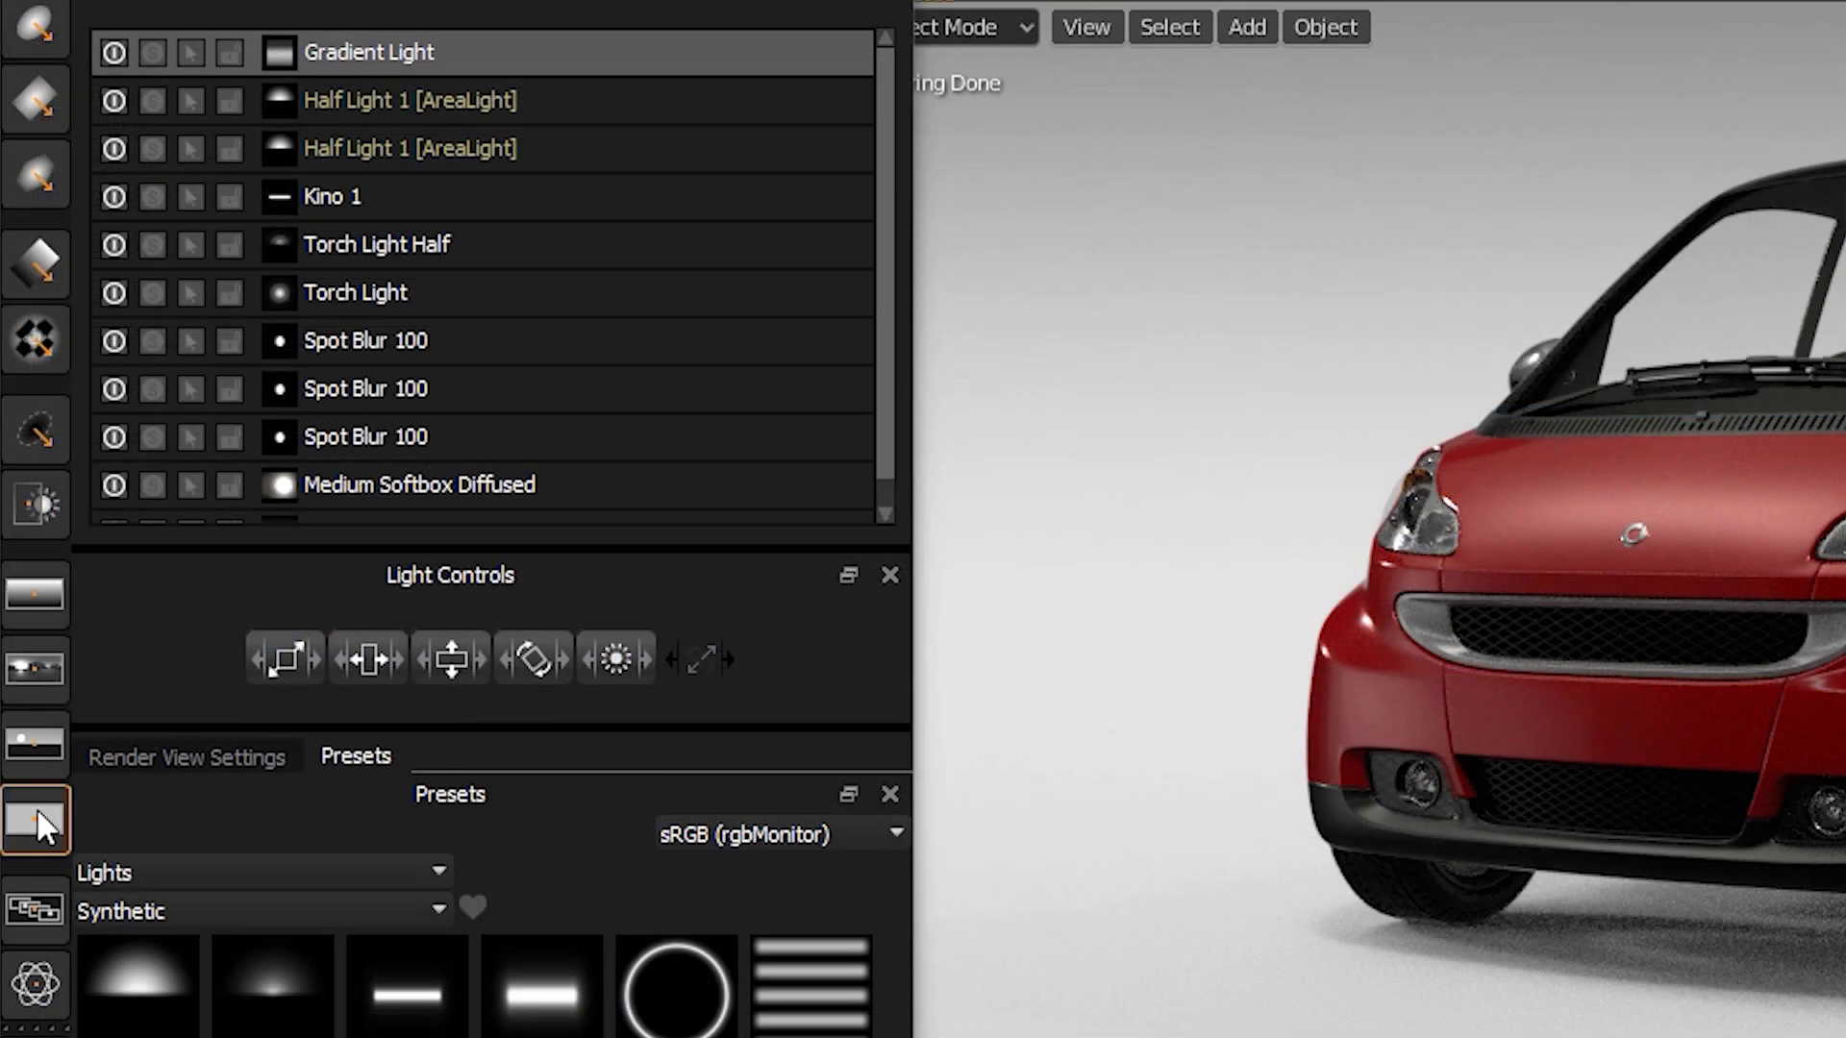
Add a Flat Background light, place it between the Half Light 1 area lights and Kino 1, and set its blend mode to Multiply
left_click(39, 822)
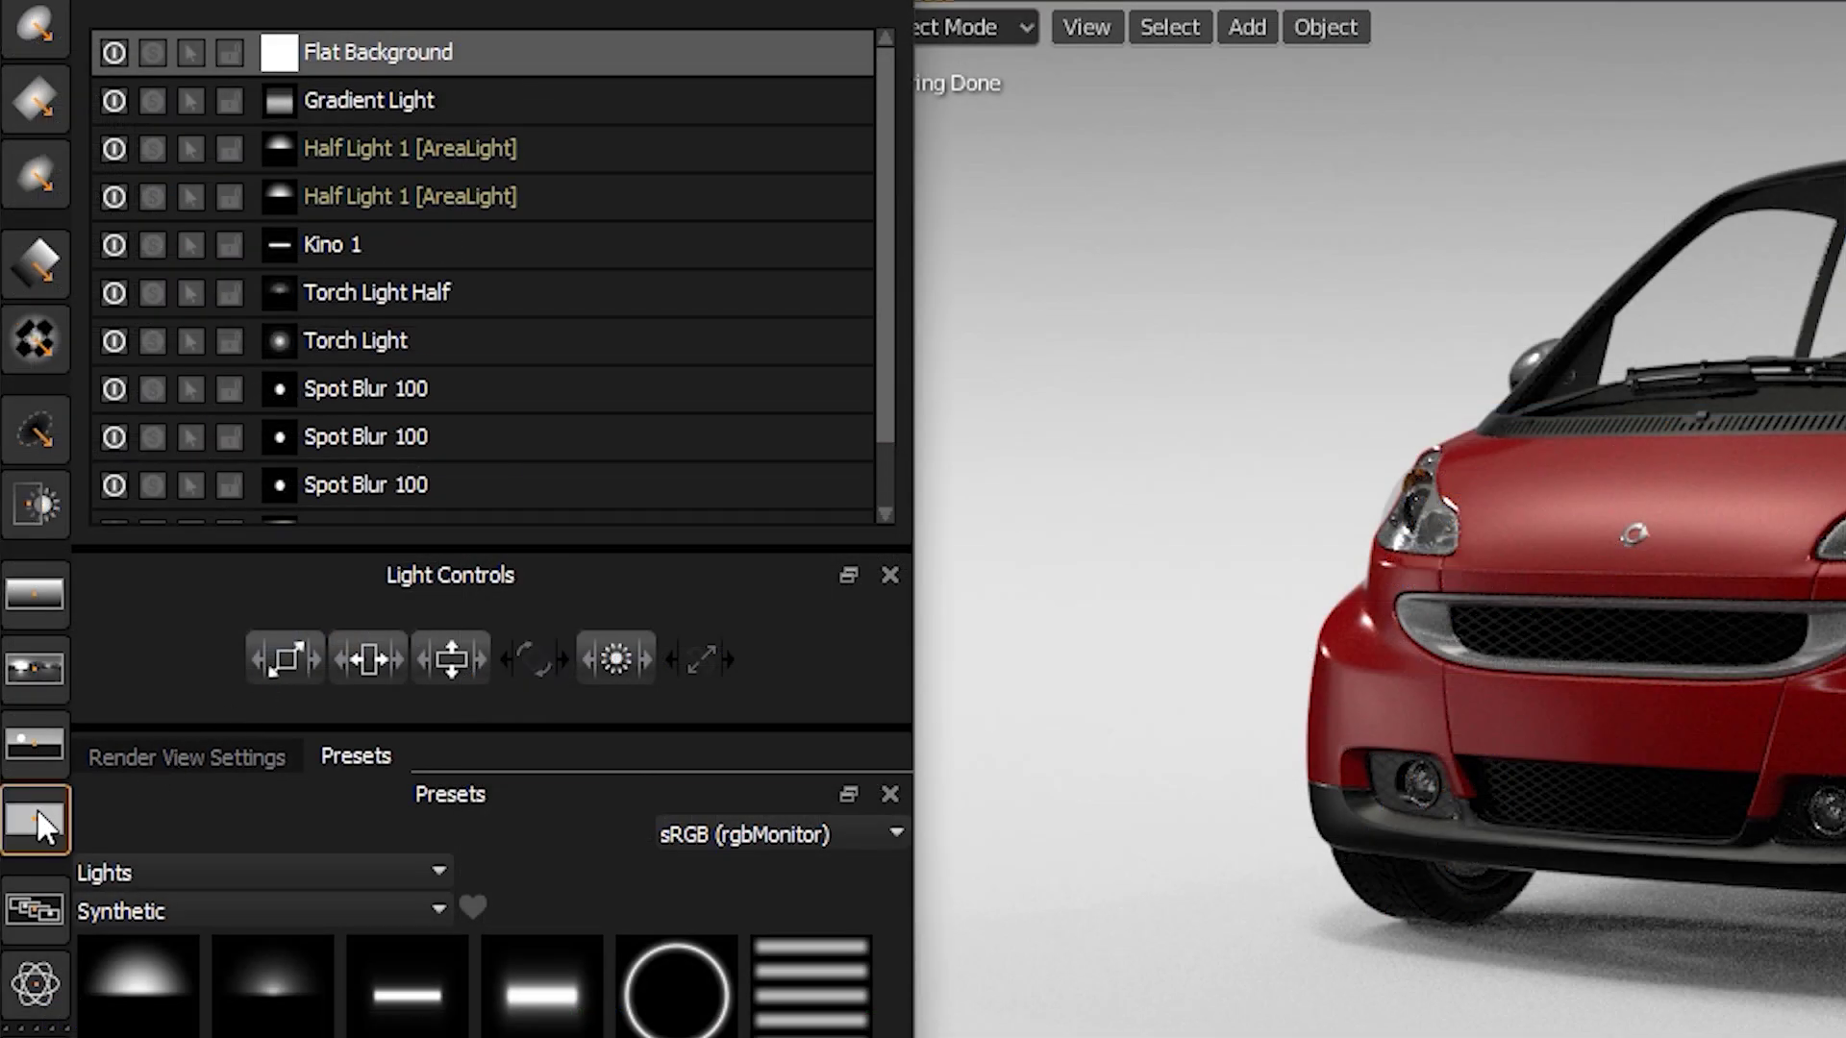
left_click_drag(589, 41, 569, 193)
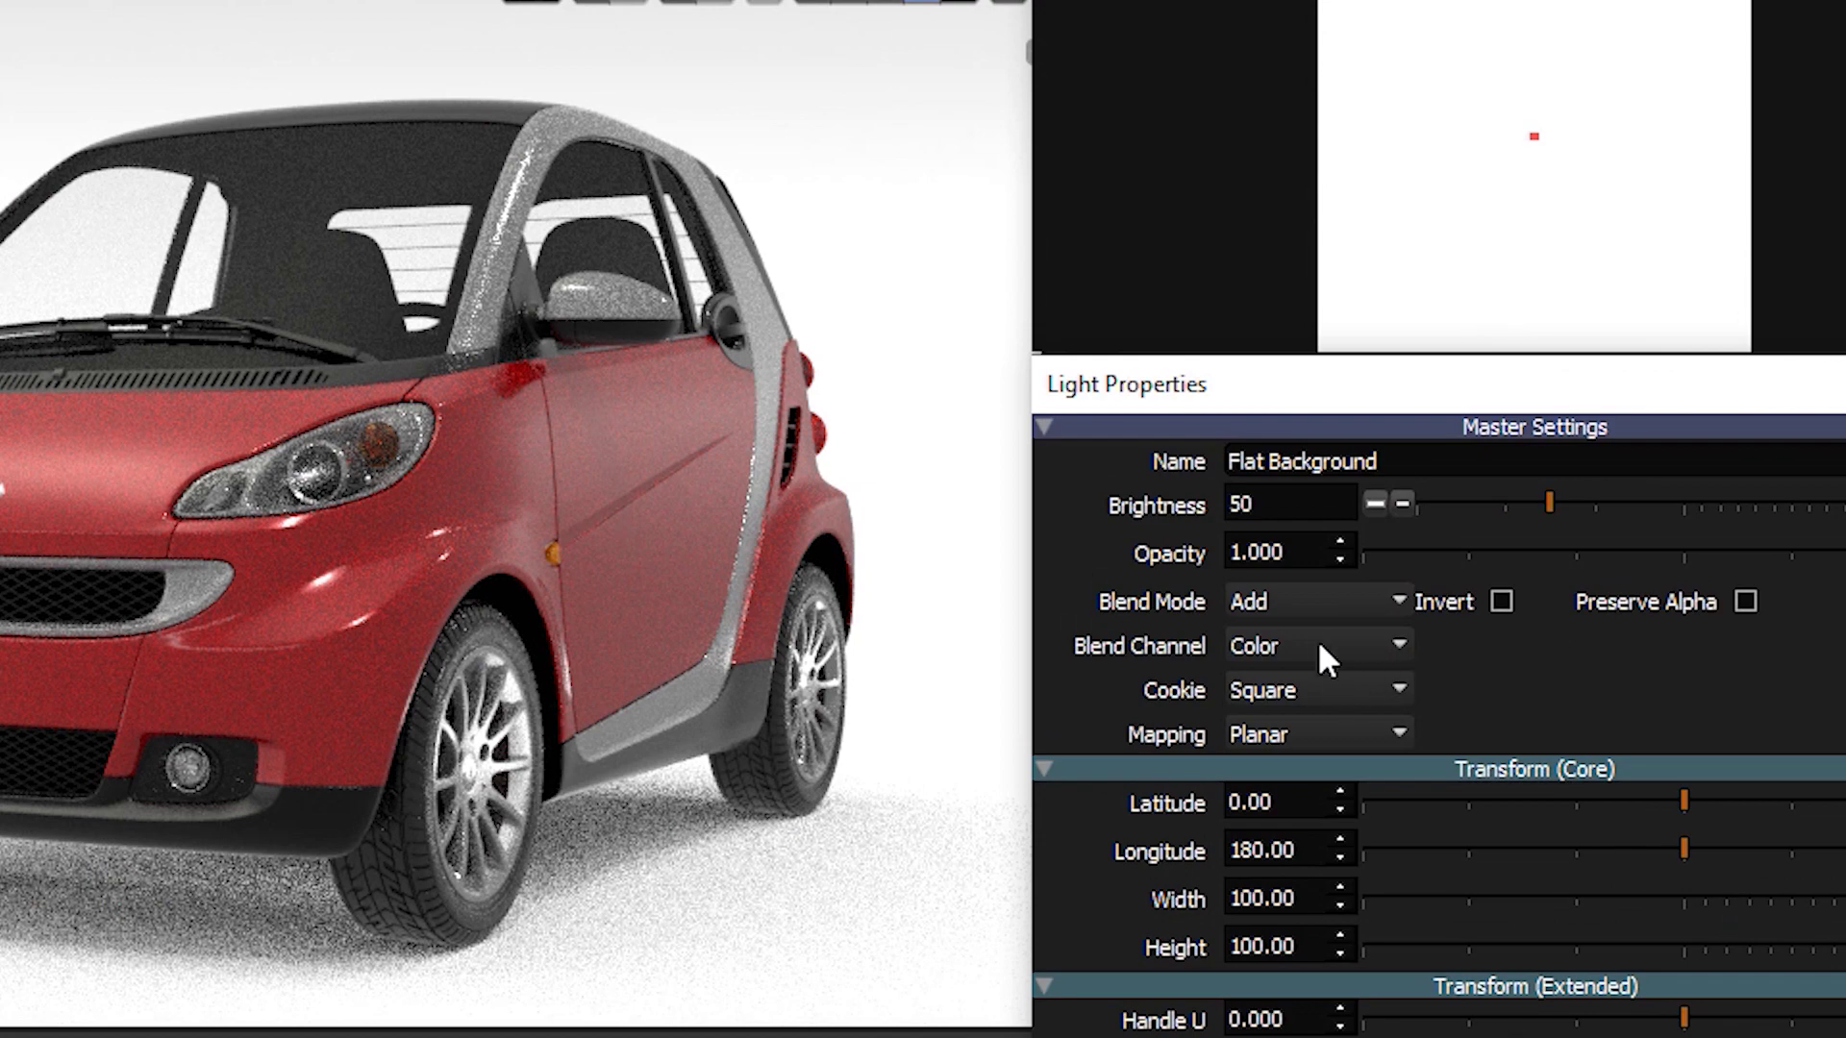
left_click(1302, 603)
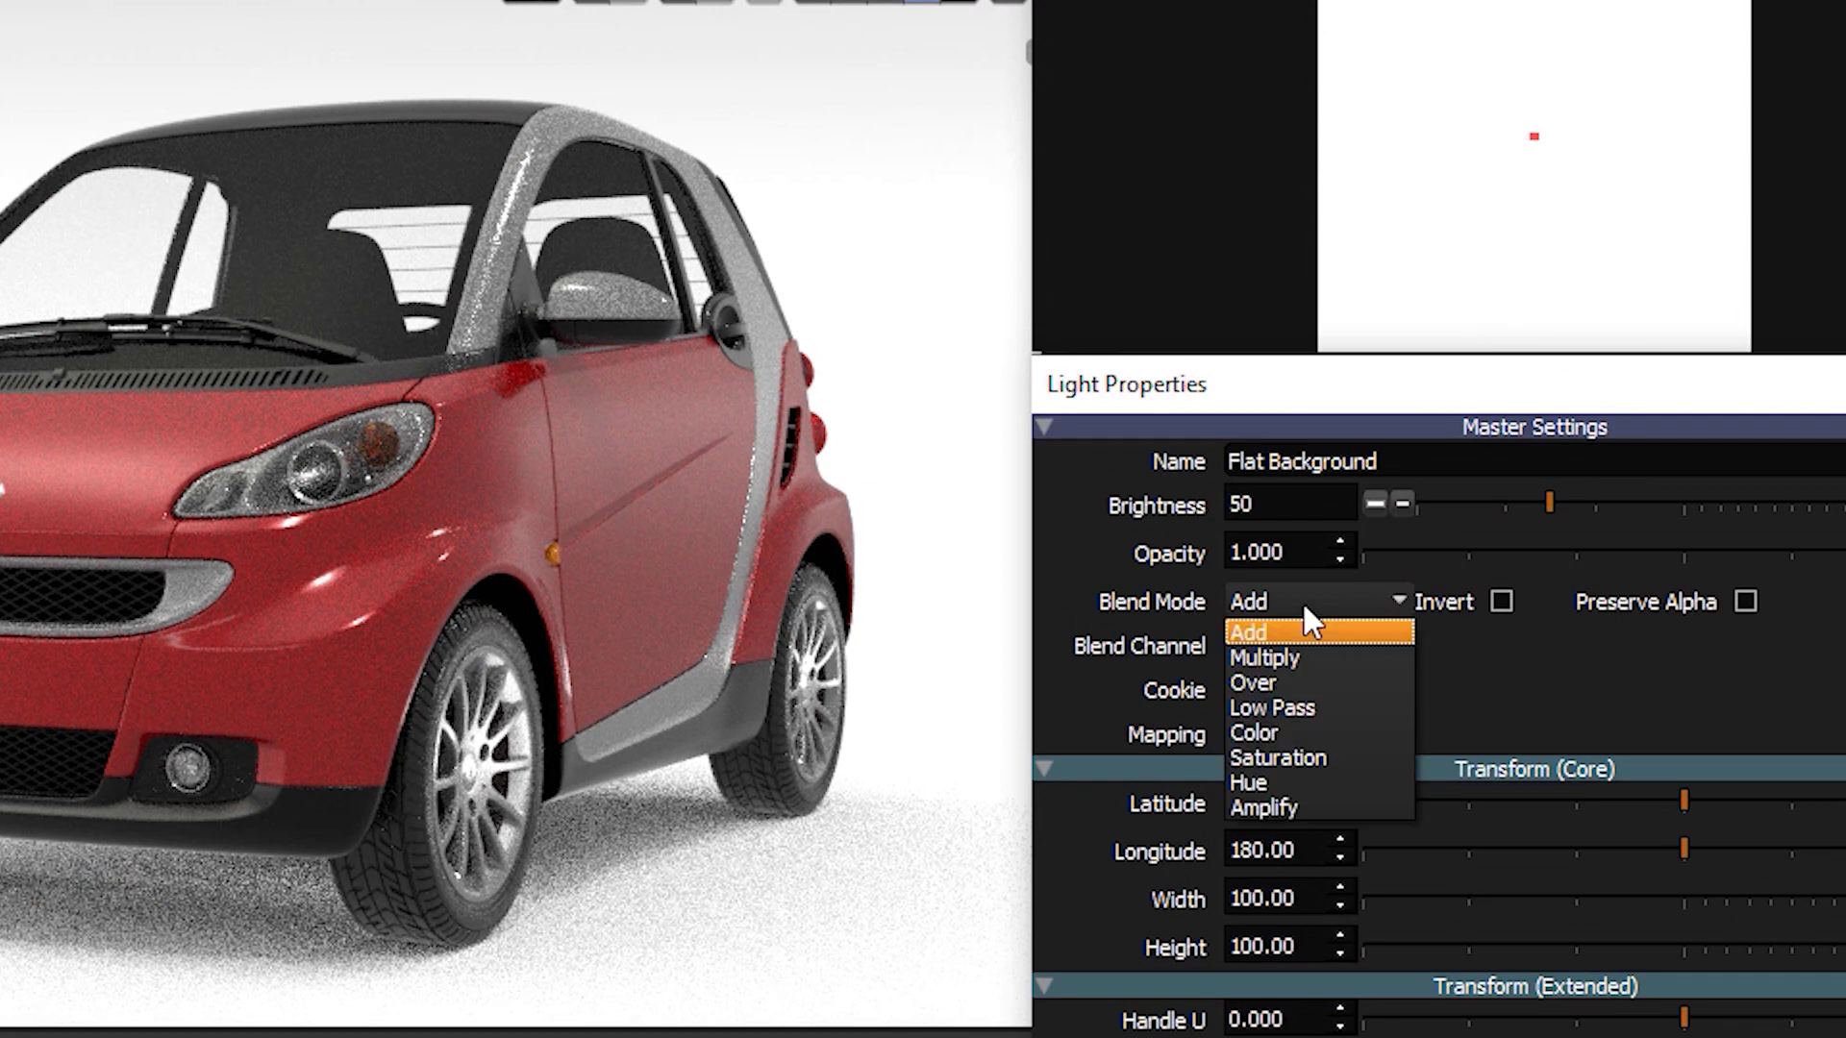
left_click(1294, 657)
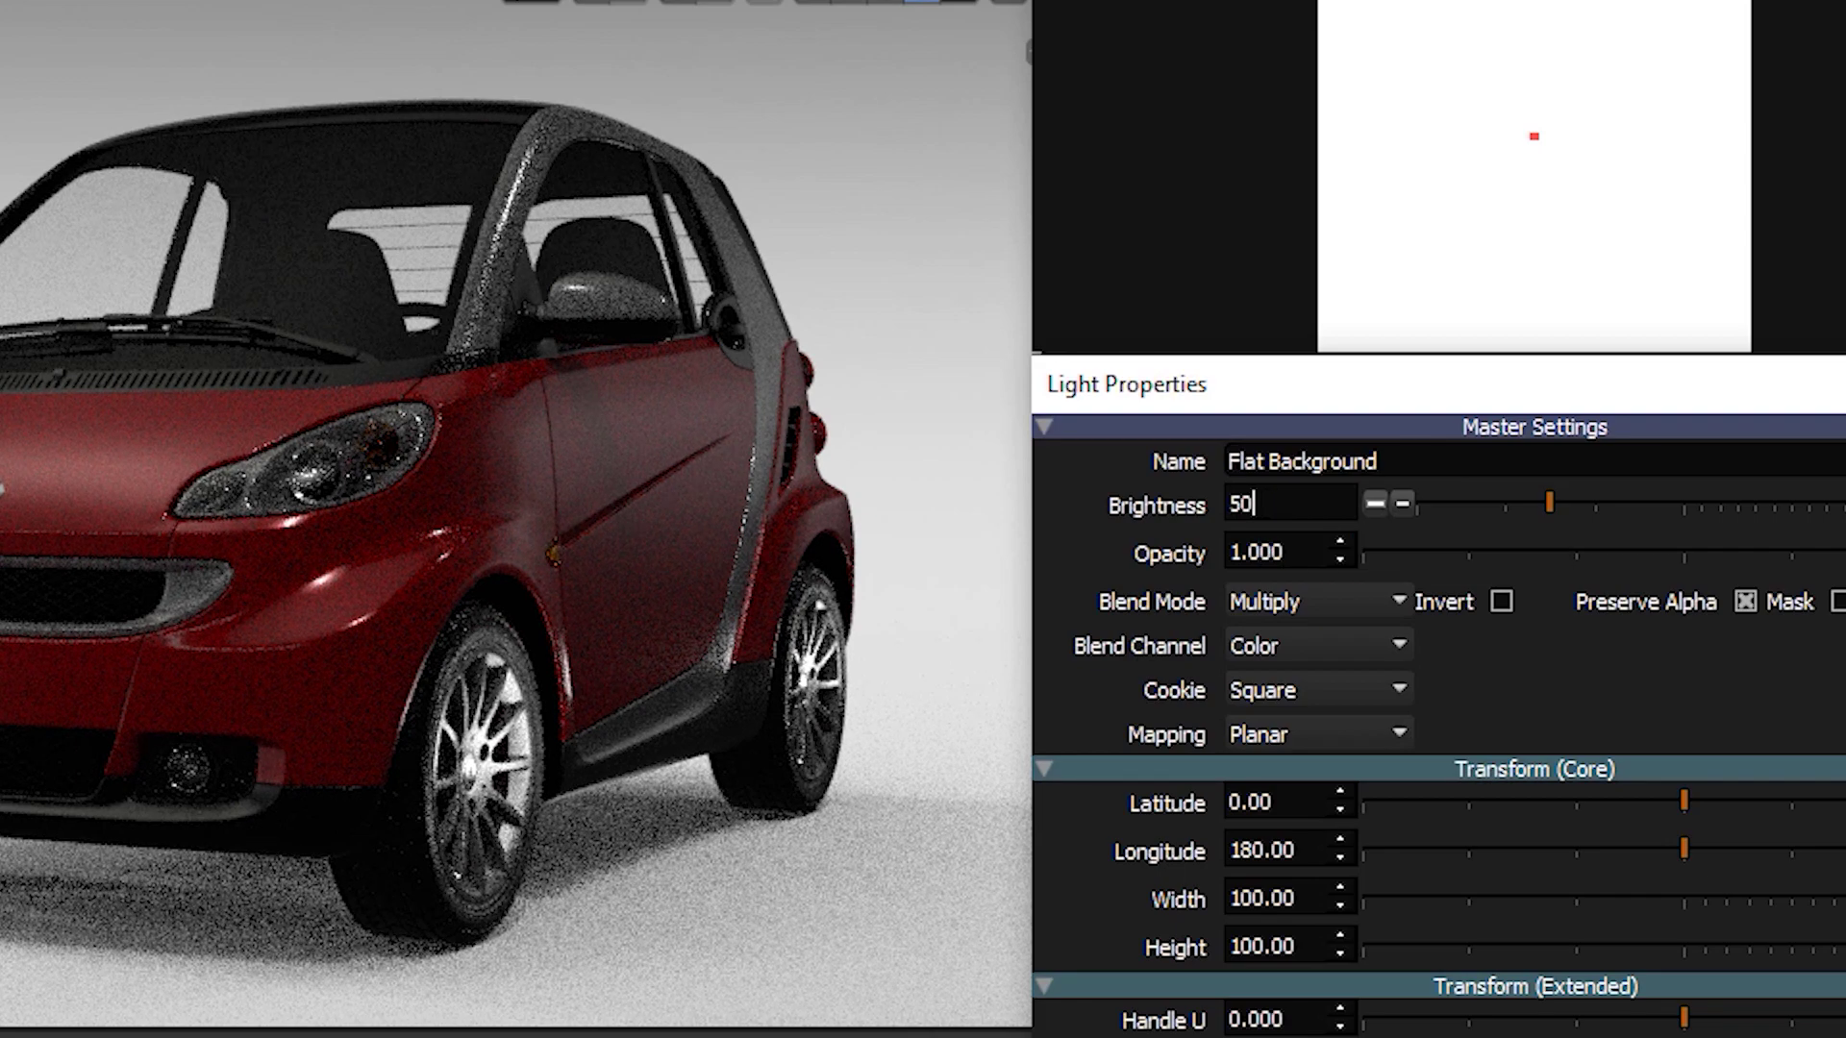
Set the Flat Background's brightness to 200
double_click(1274, 504)
type("200")
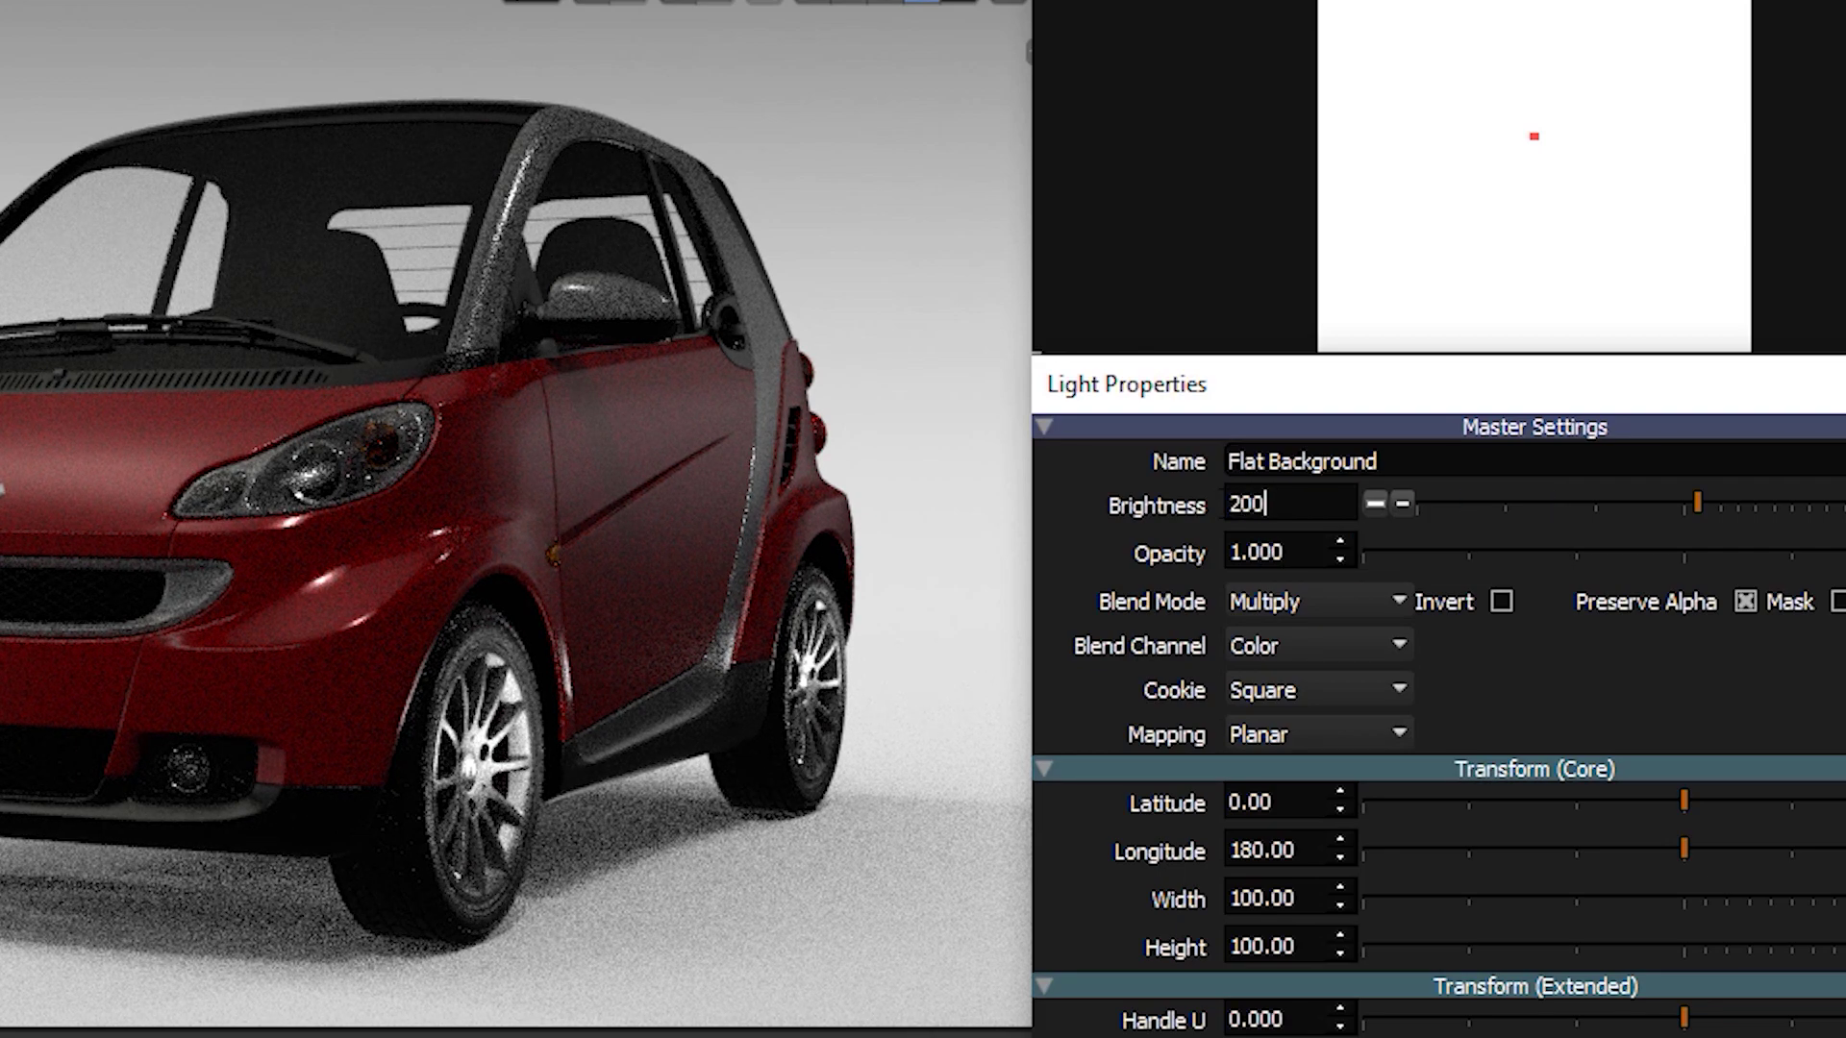
key("Return")
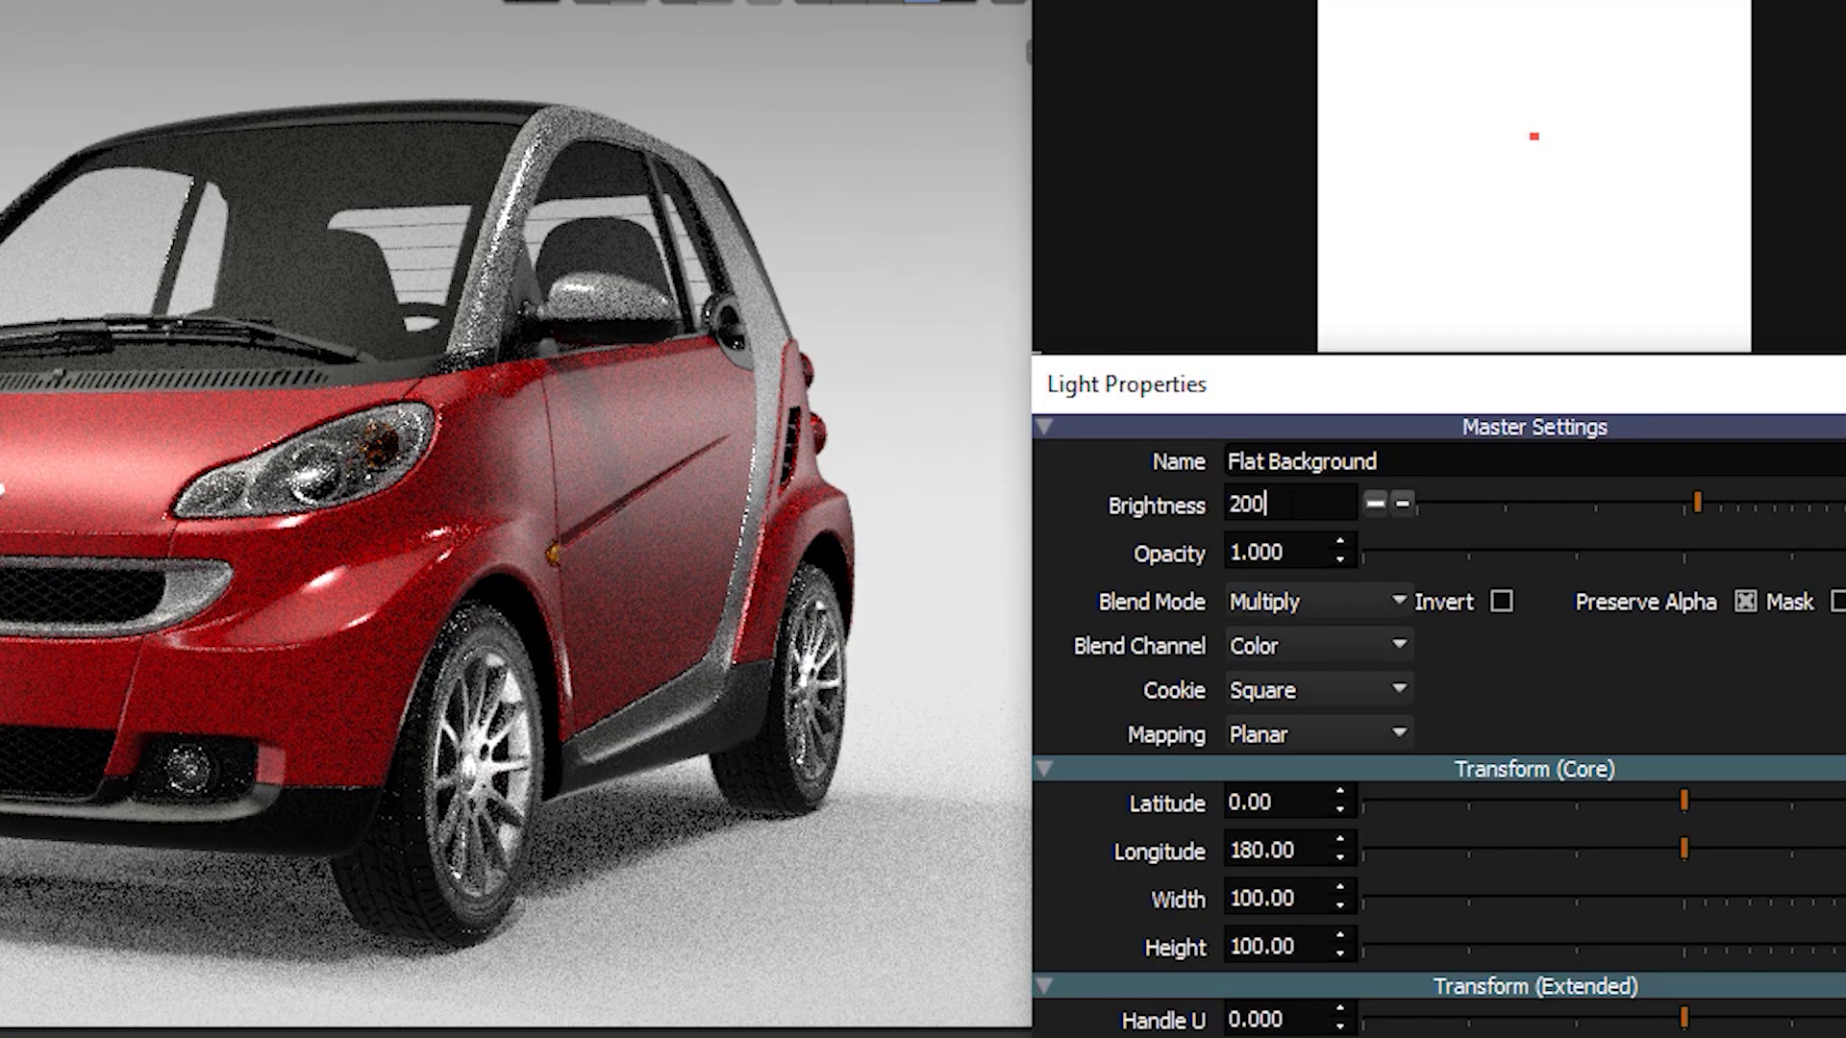
Try Flat Background brightness values such as 548 and 195, and restore the brightness to 200
mouse_move(1601, 504)
left_mouse_down()
mouse_move(1491, 502)
mouse_move(1574, 503)
left_mouse_up()
left_click(1747, 497)
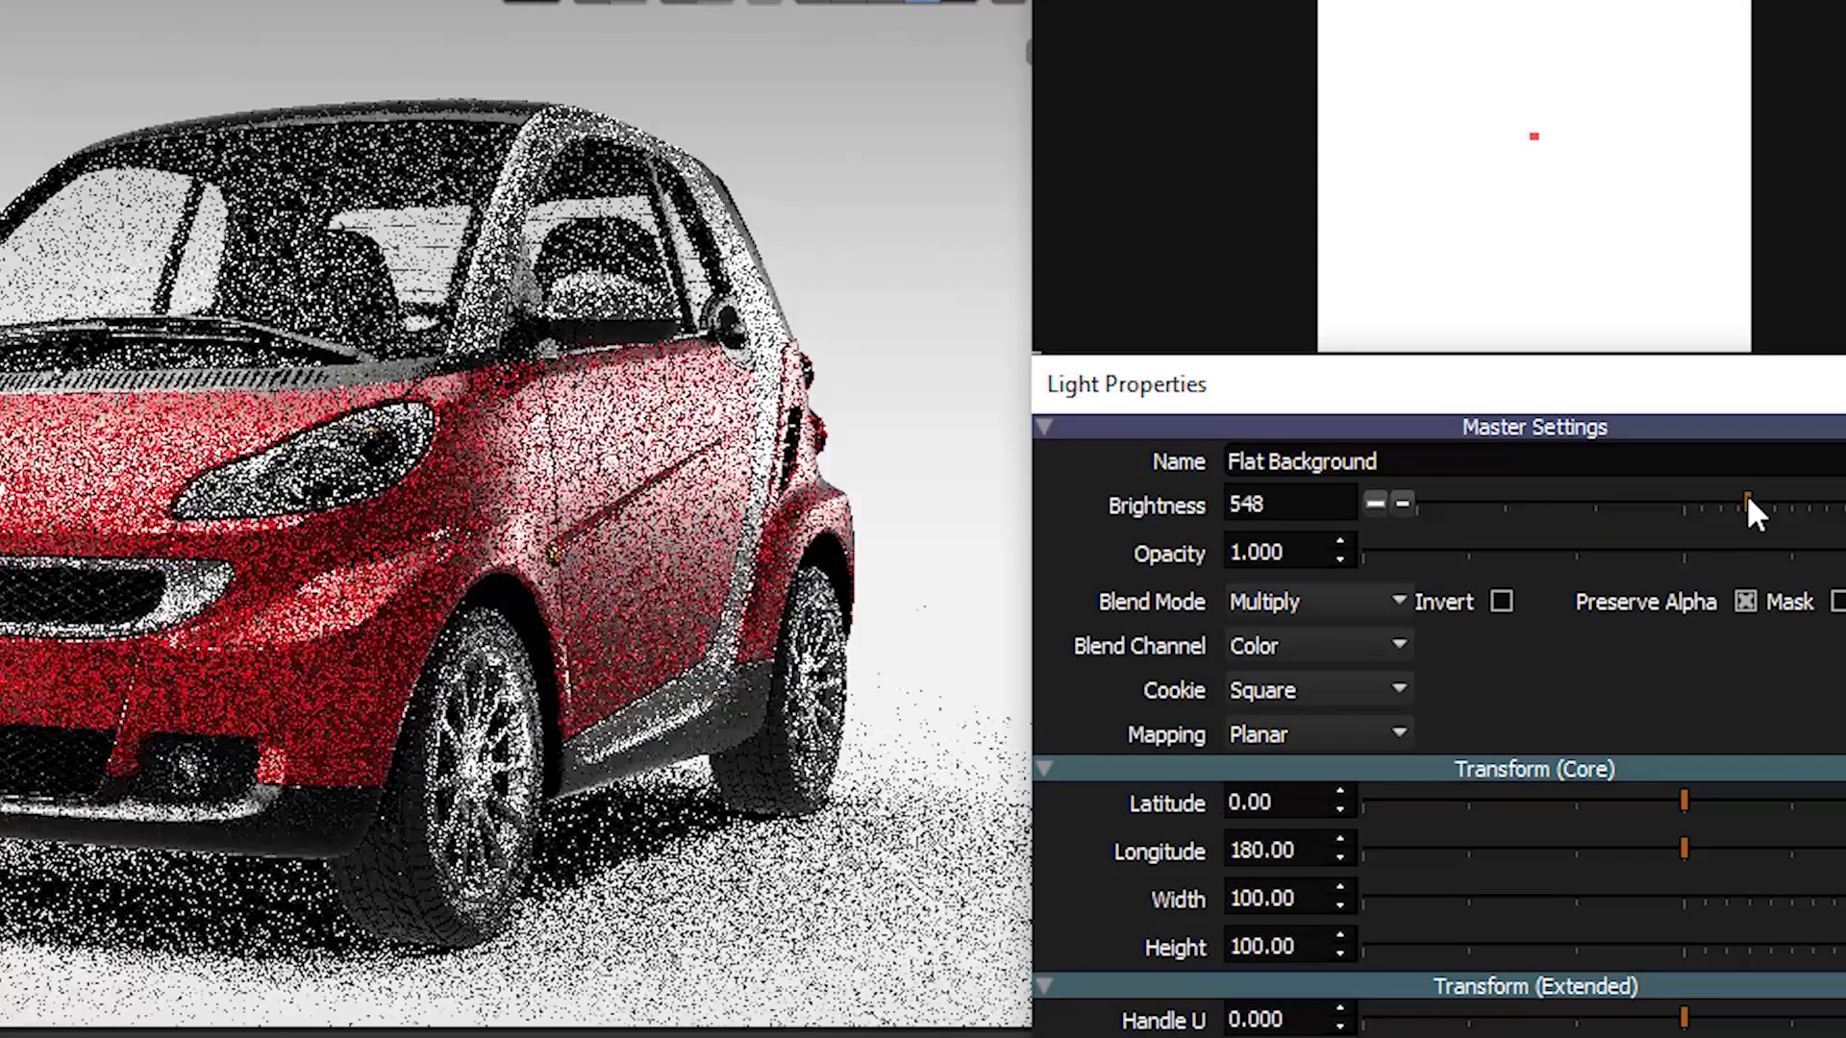
left_click_drag(1748, 501, 1696, 500)
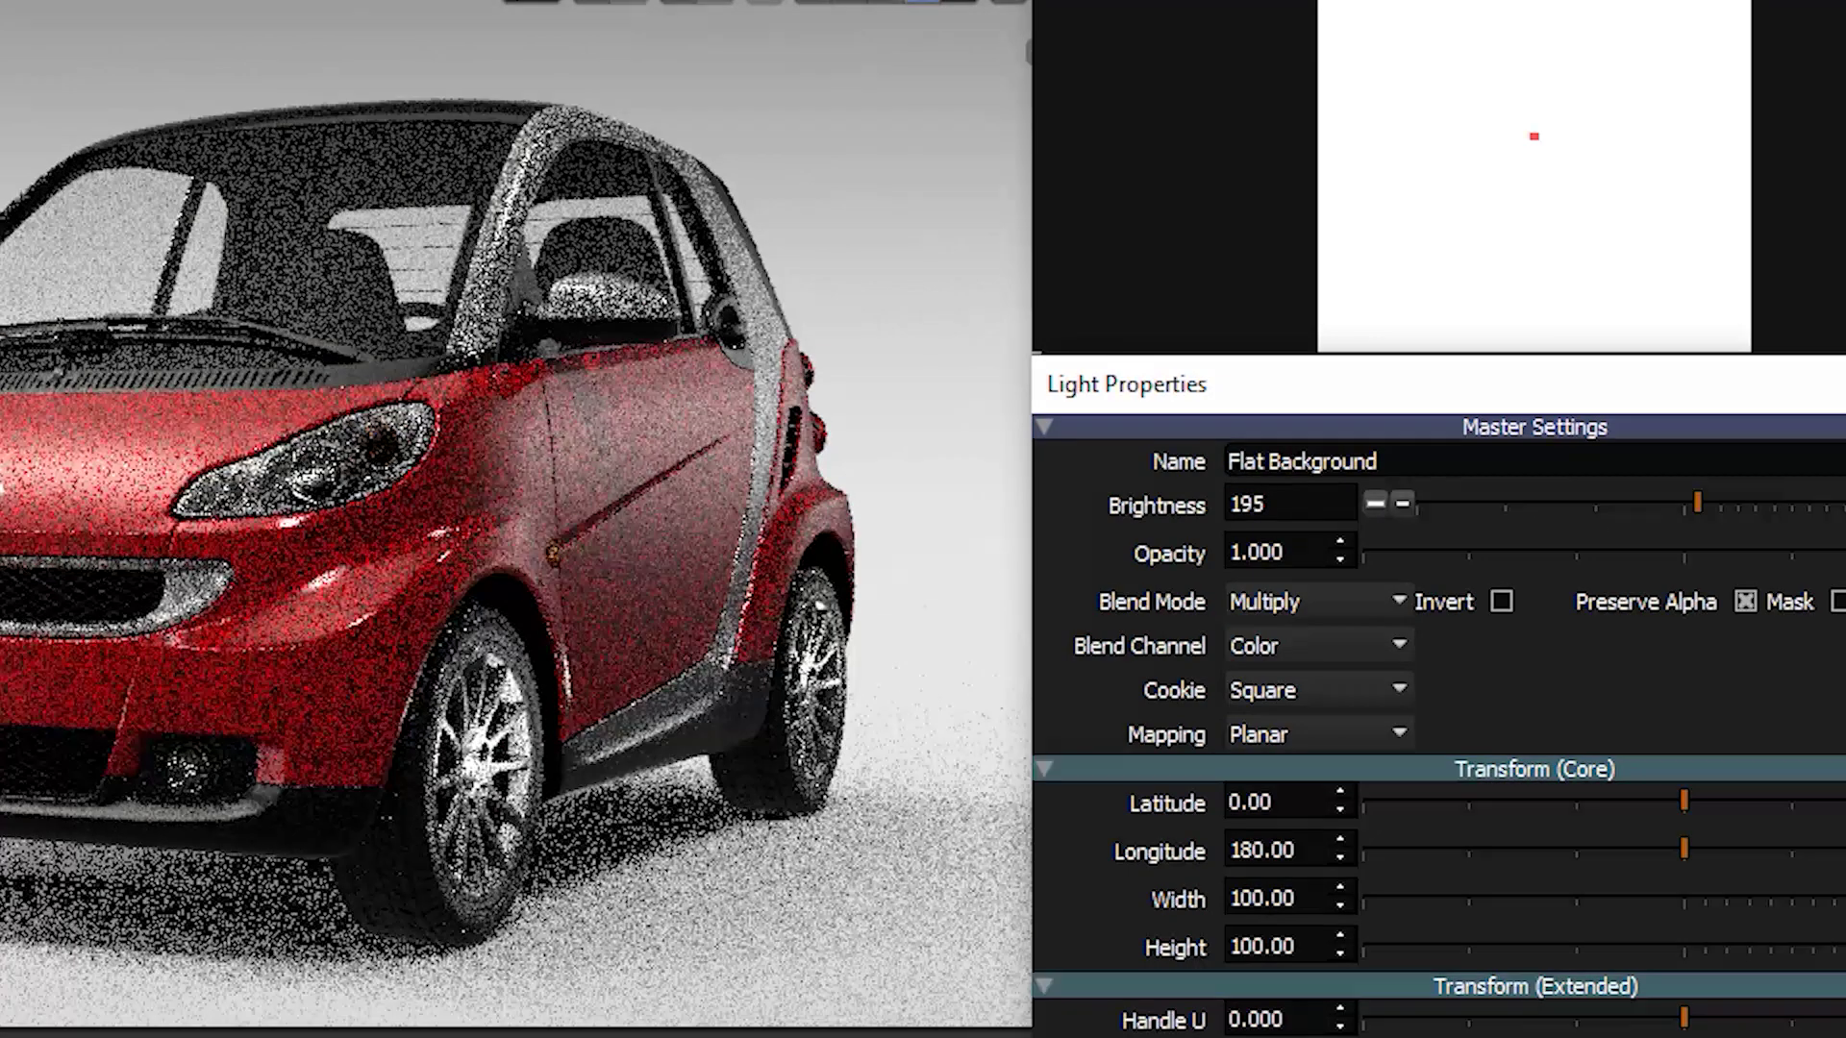
double_click(1242, 504)
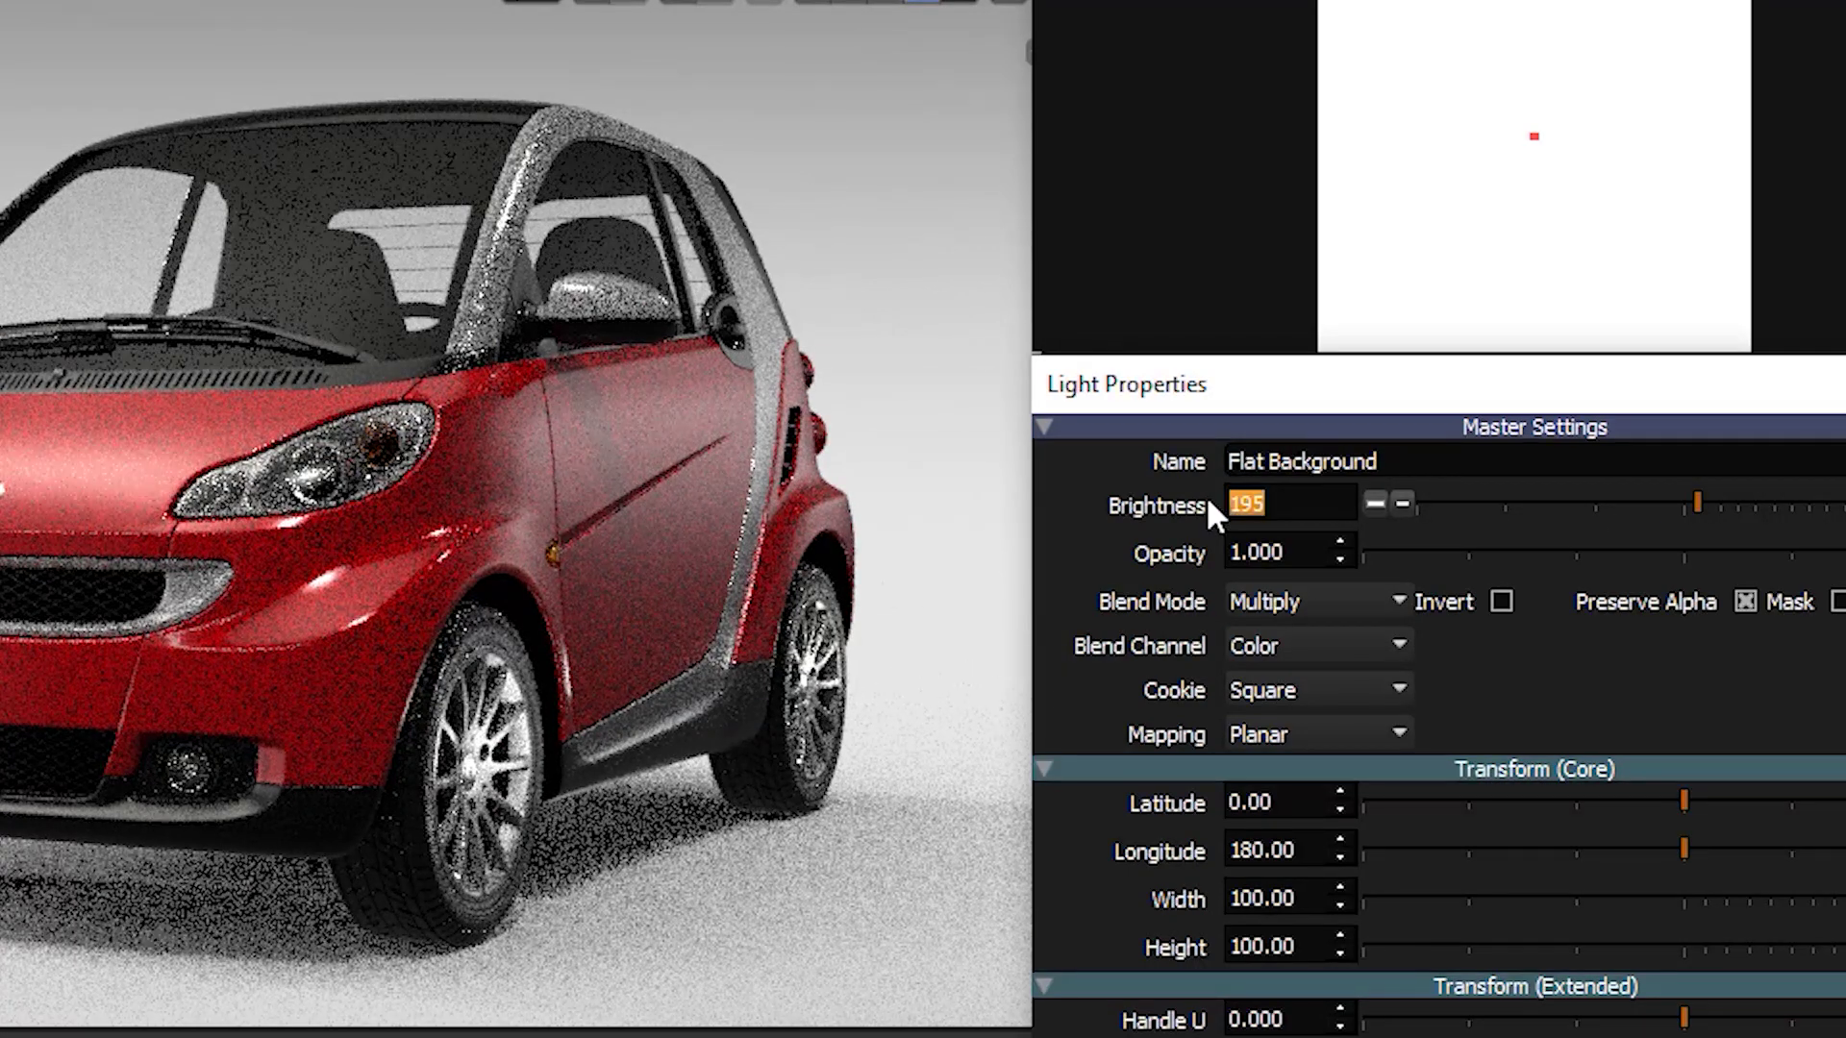
type("200")
key("Return")
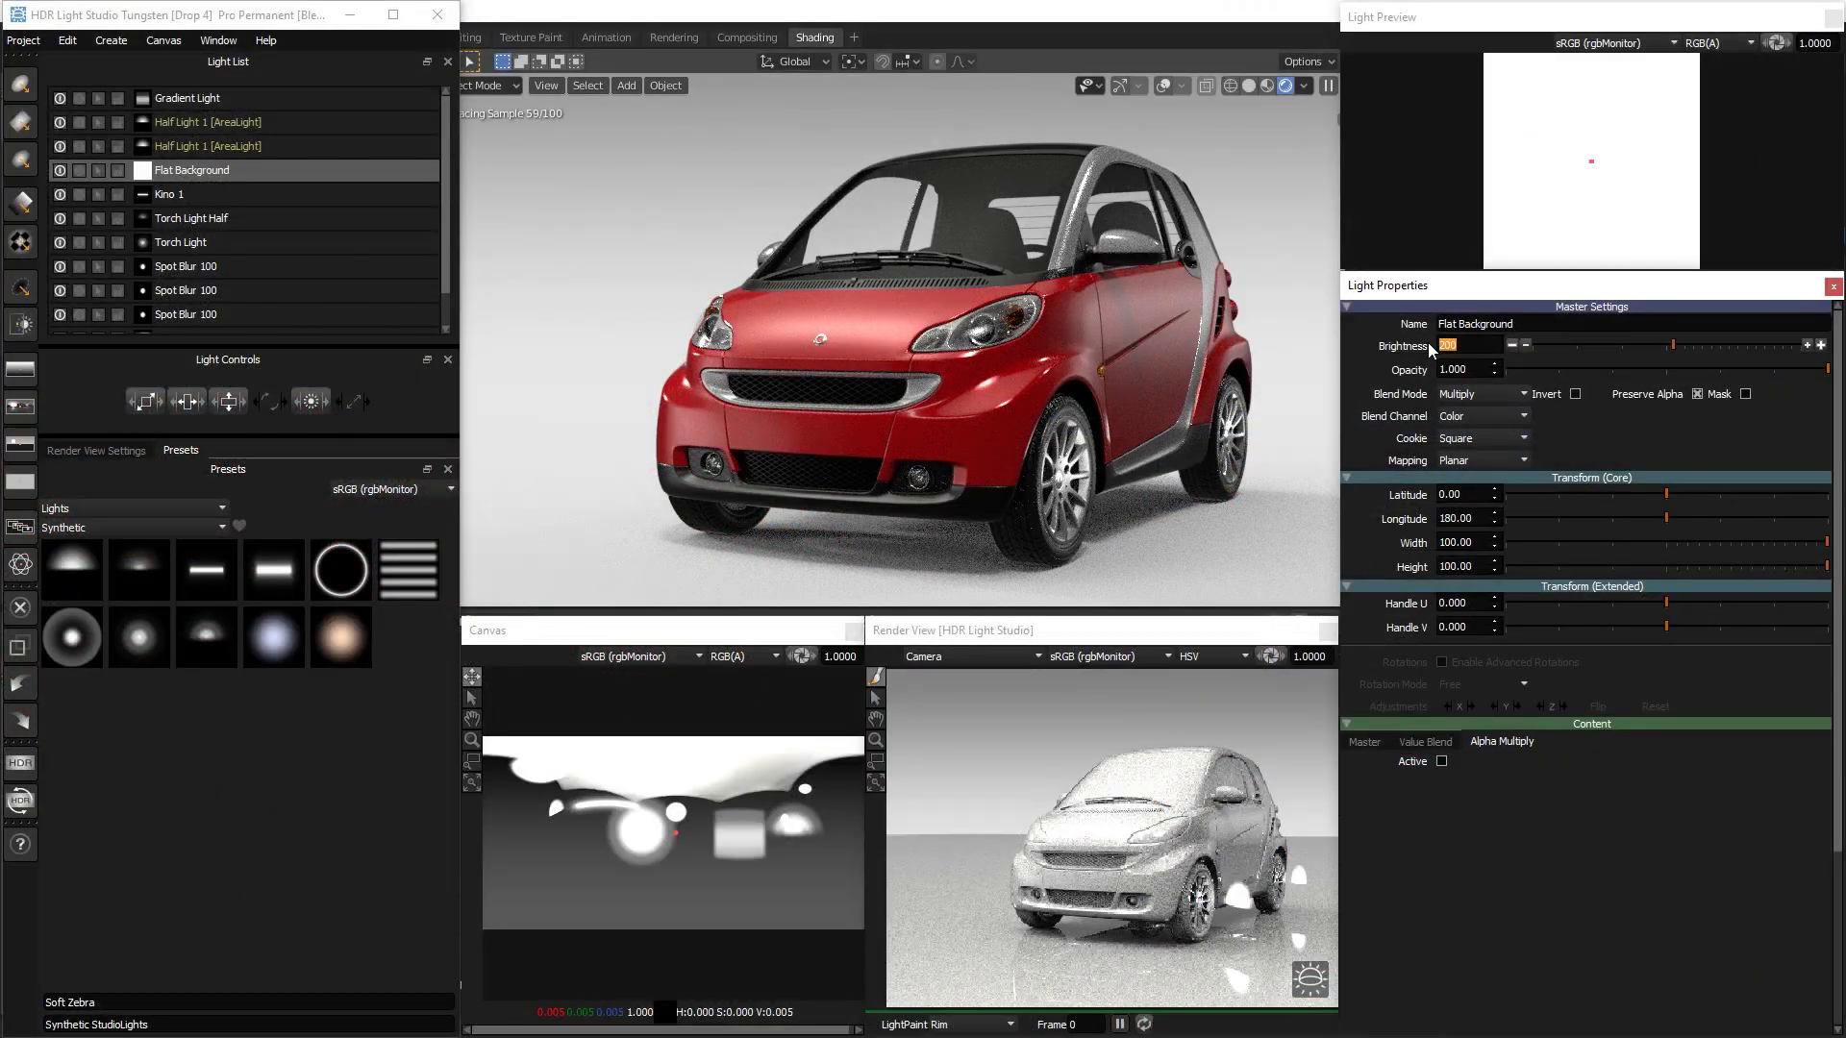
Lower the Render View exposure to 0.2888 and set the Kino 1 light's height to 28.66
left_click_drag(1271, 656, 1256, 657)
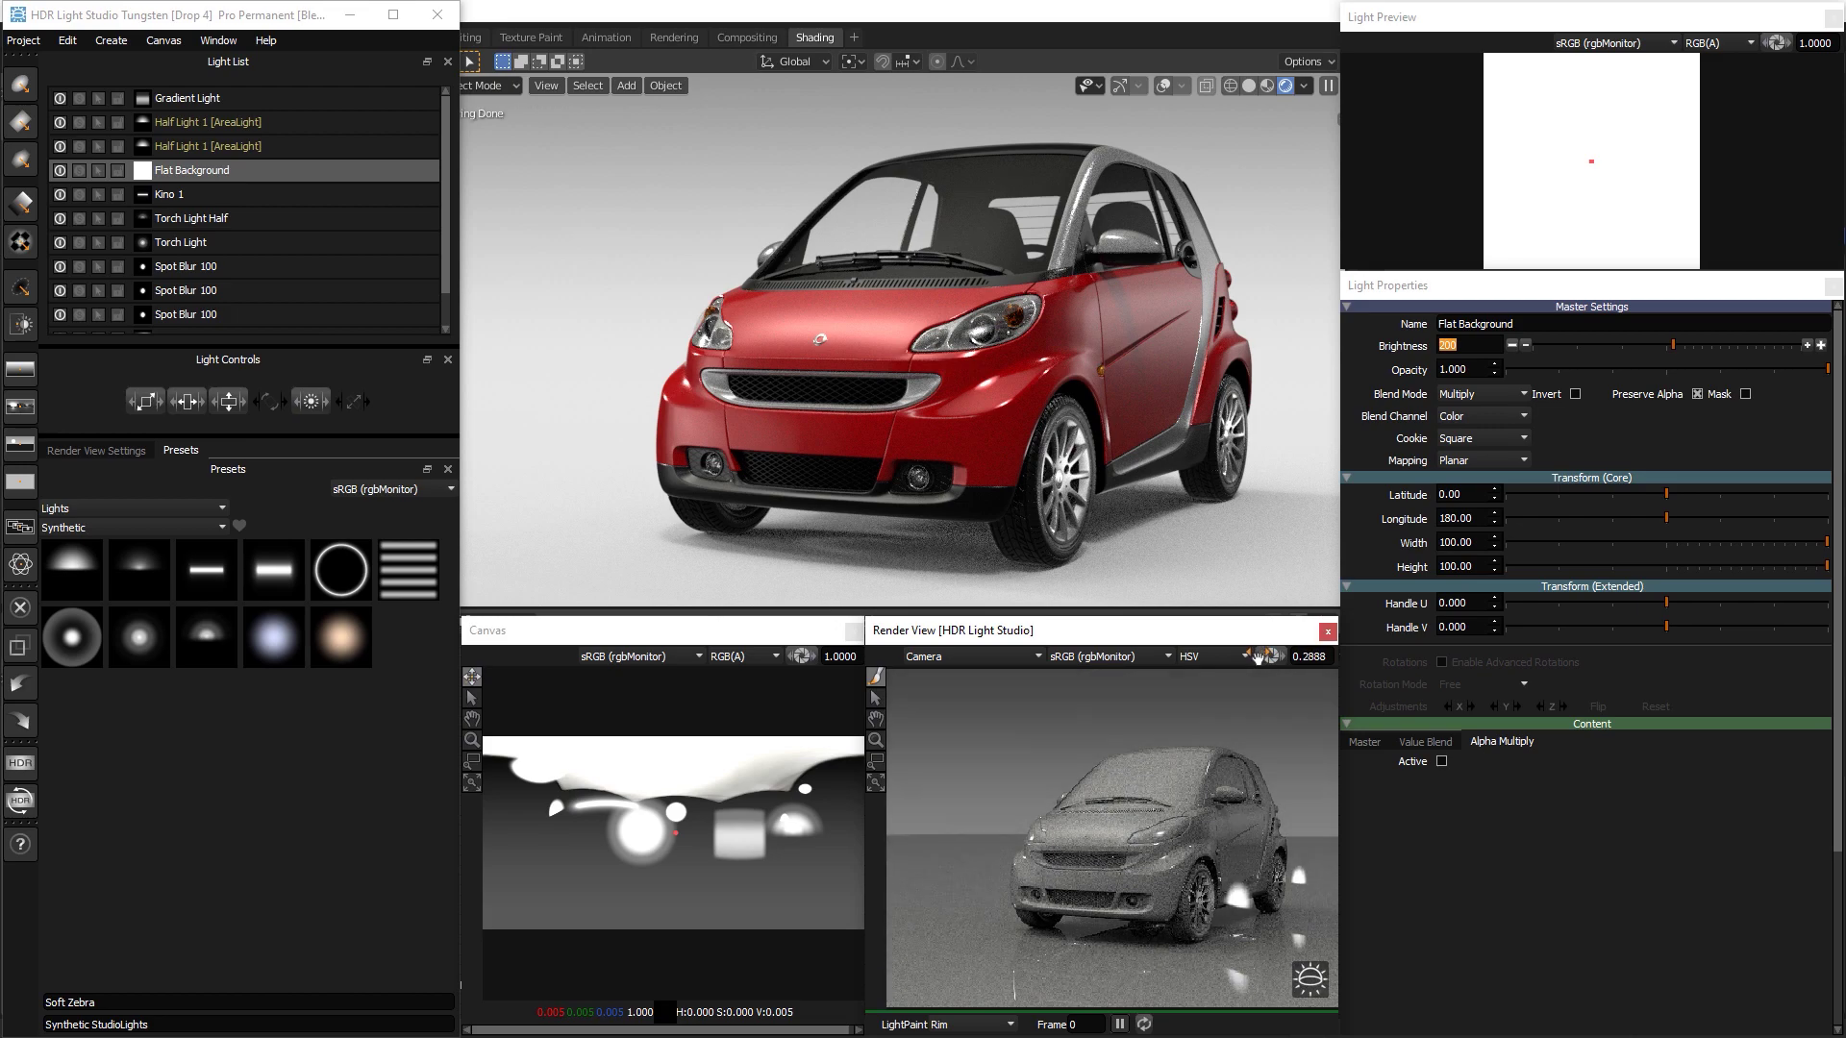
left_click(186, 196)
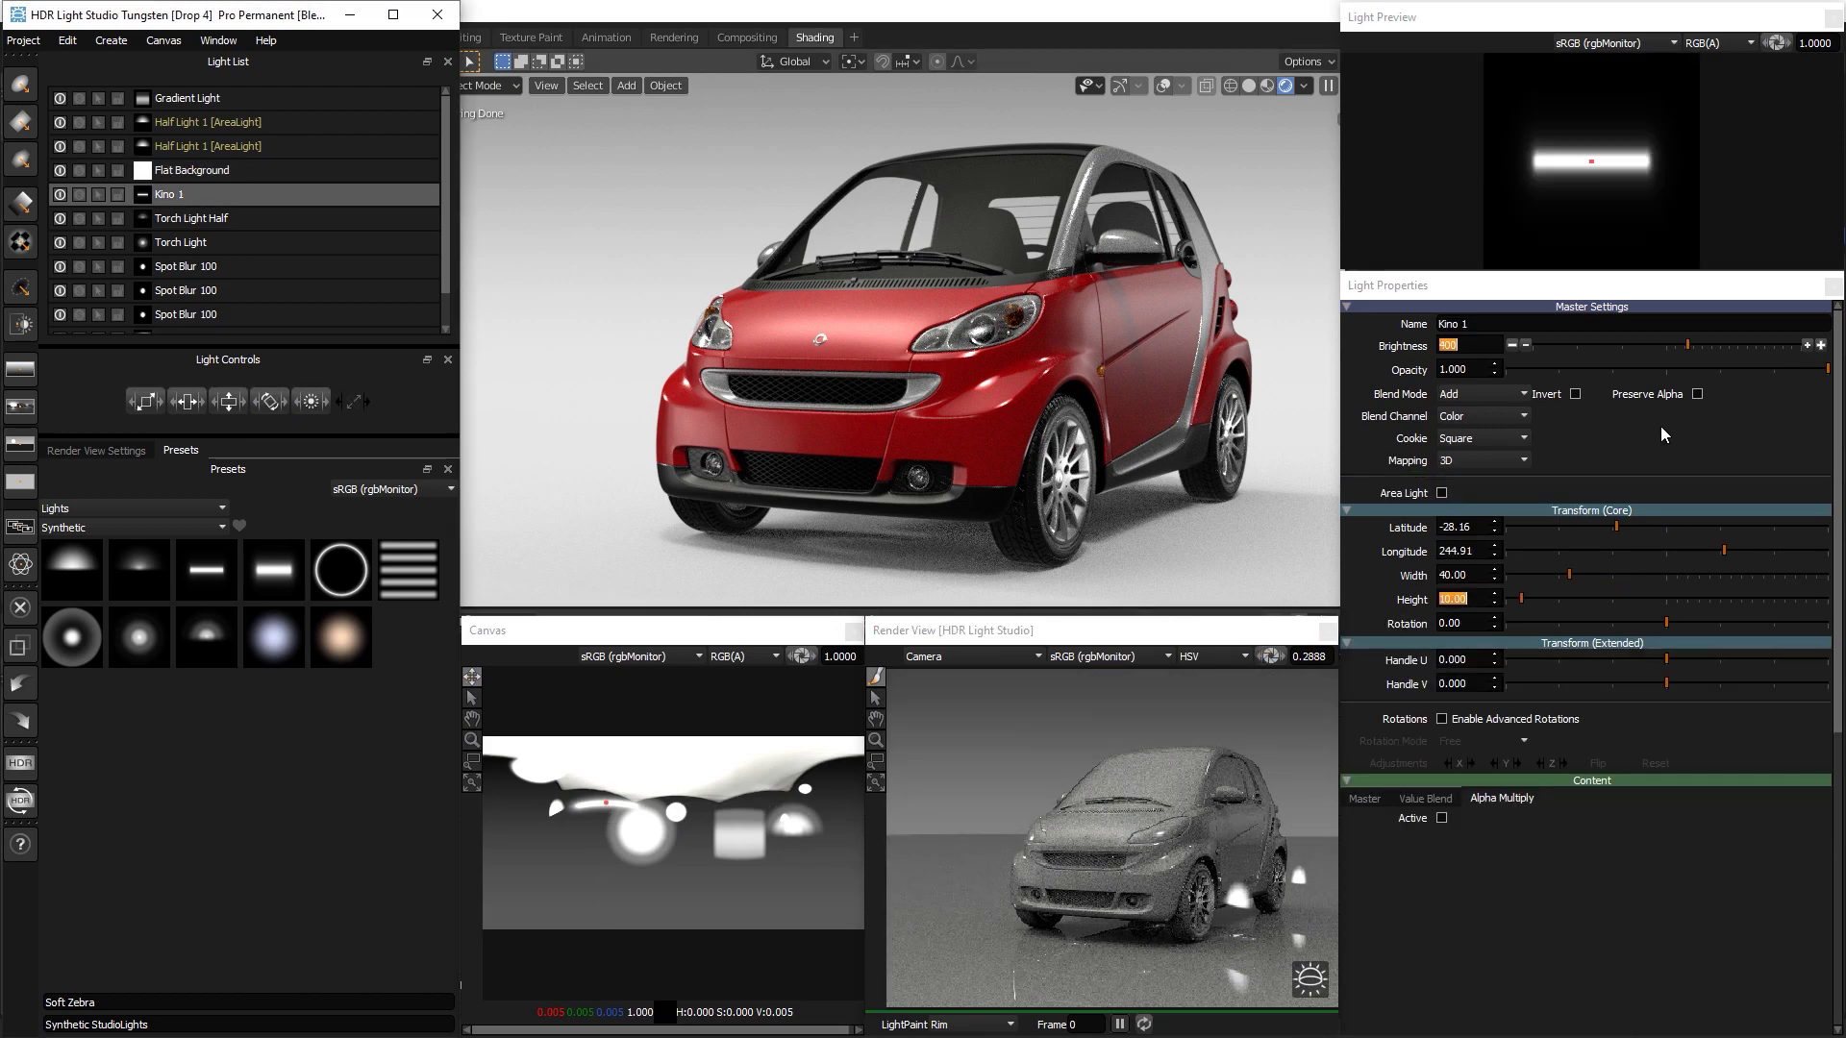
left_click_drag(1523, 594, 1552, 592)
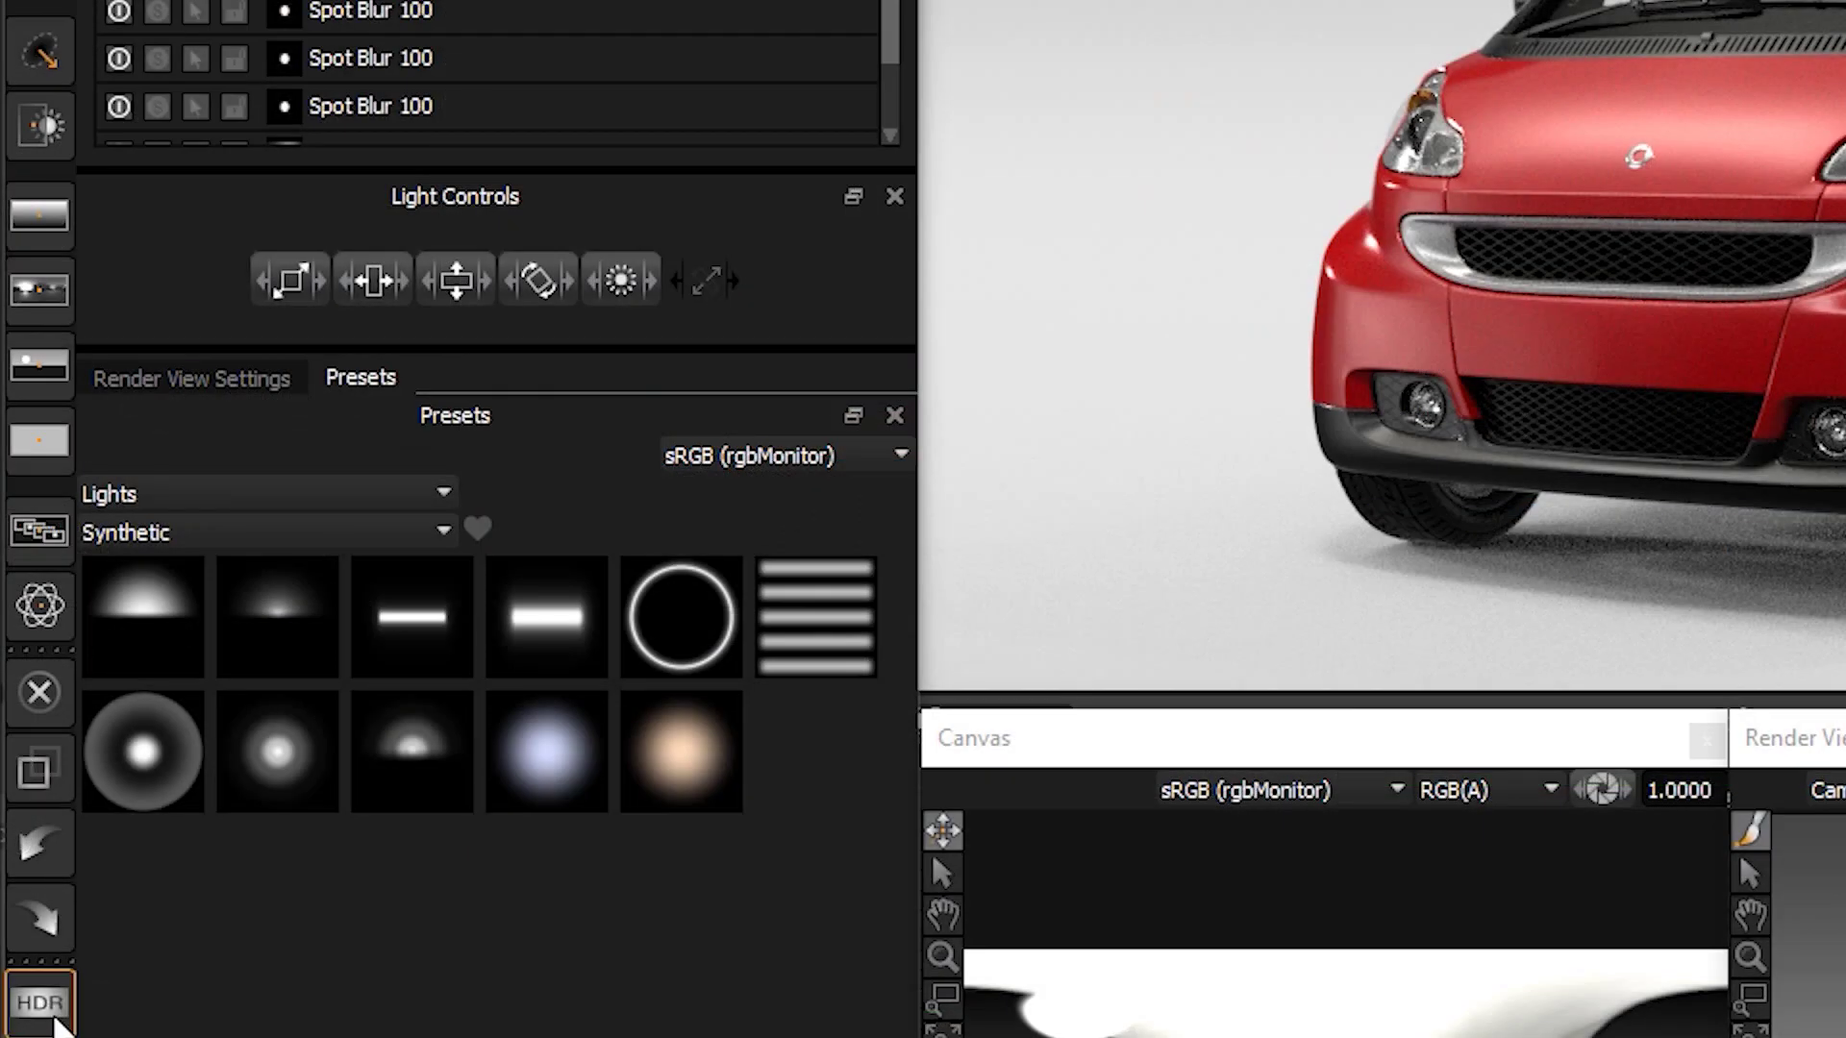
Set up a production render with a 3000x1500 map resolution, keeping the area light resolution at 1000
left_click(55, 1025)
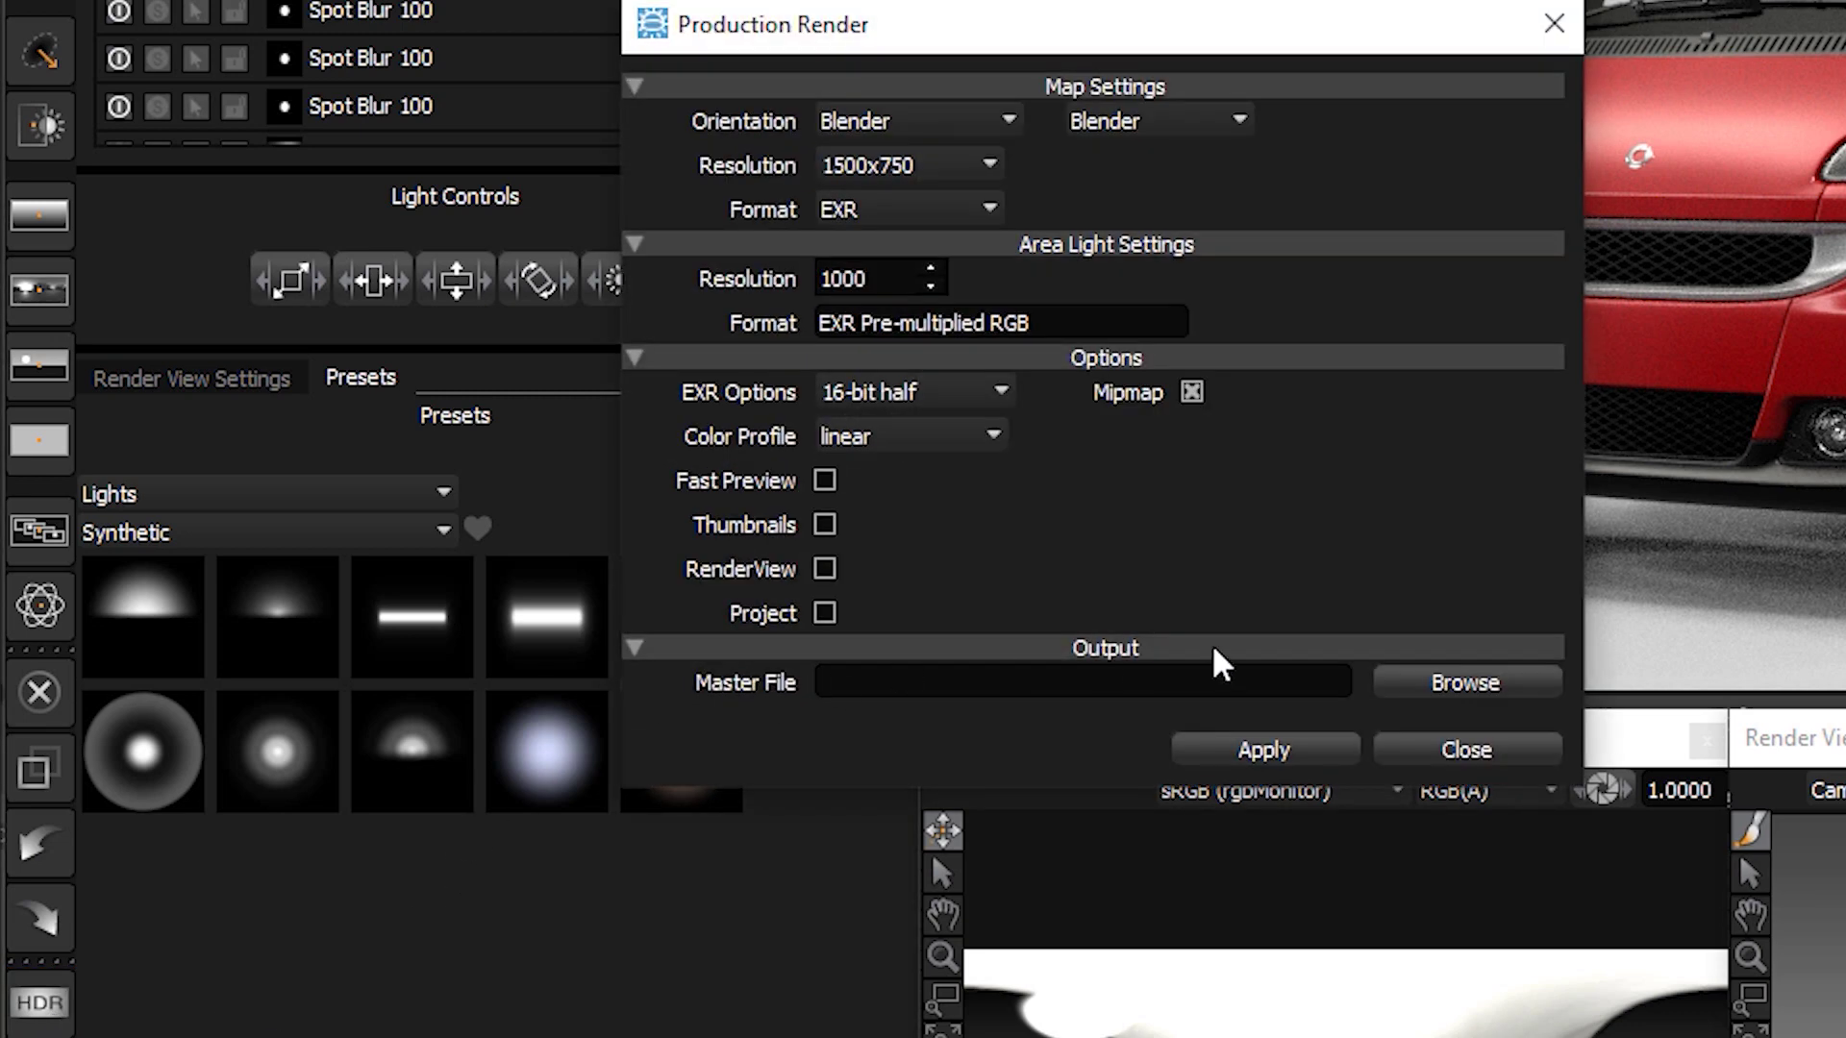
left_click(937, 156)
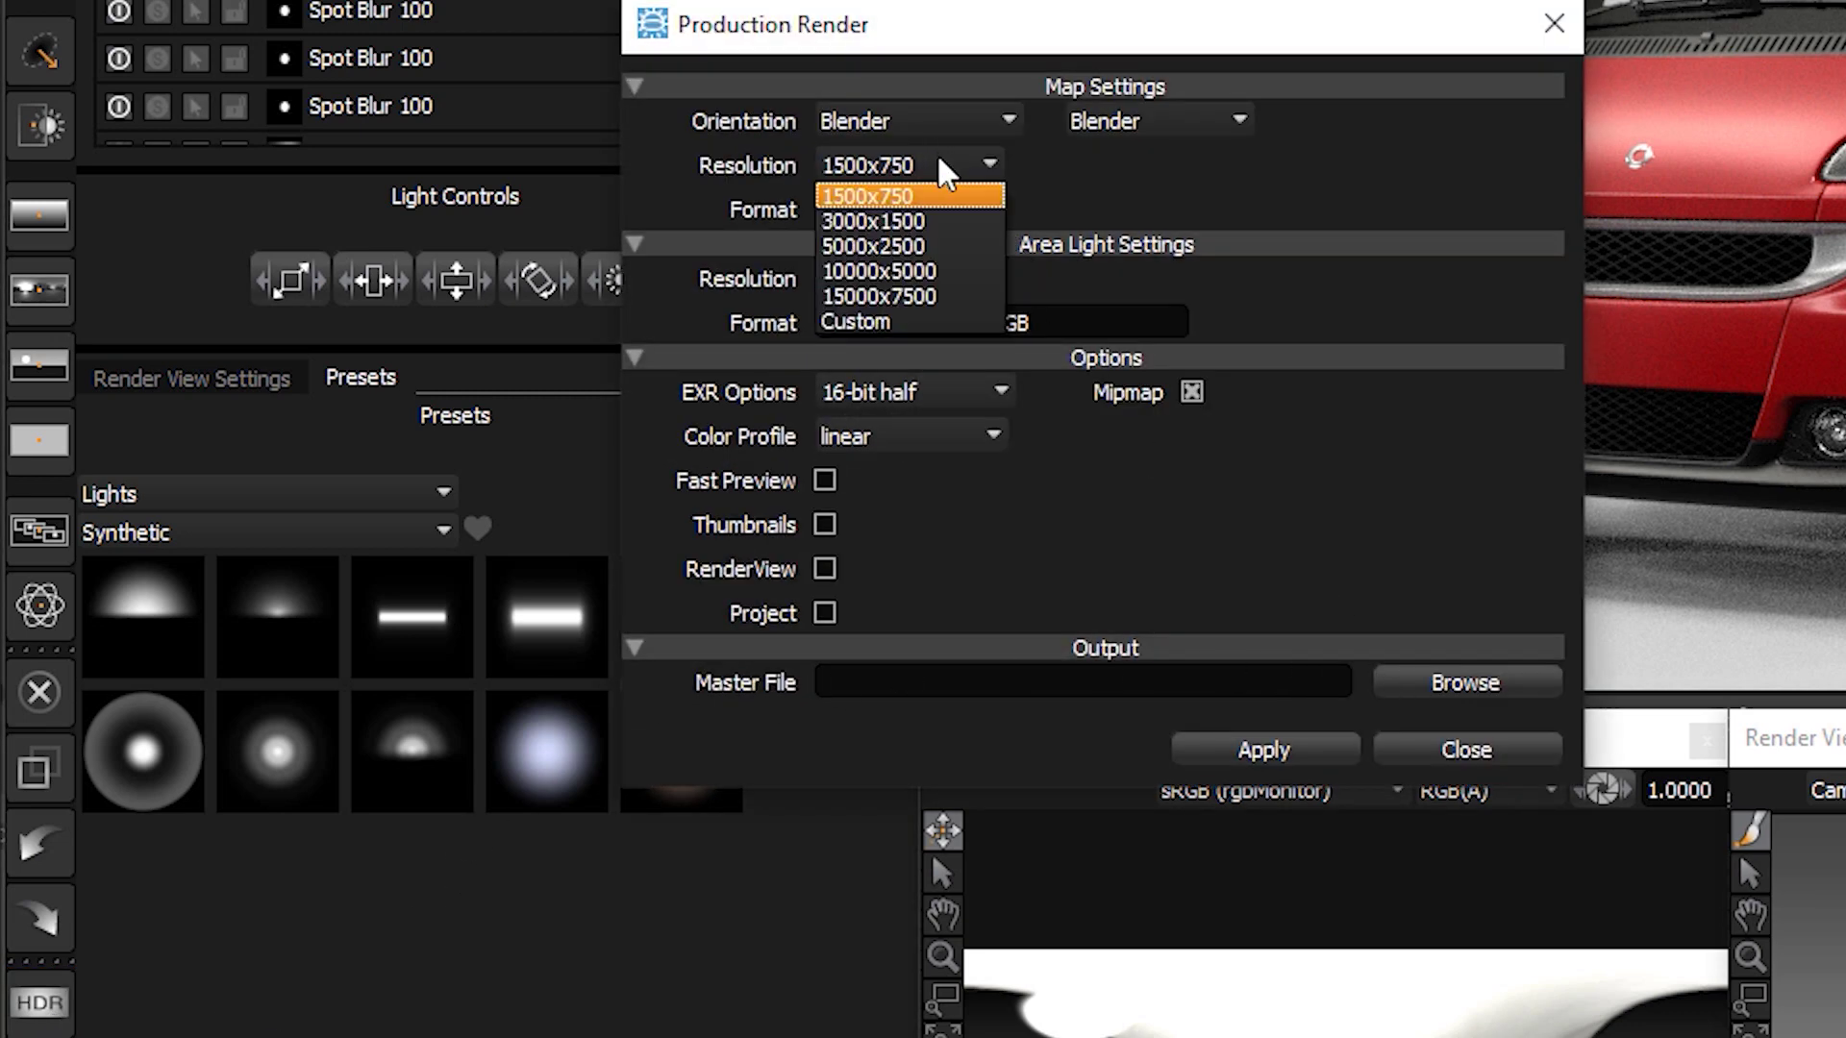
left_click(926, 217)
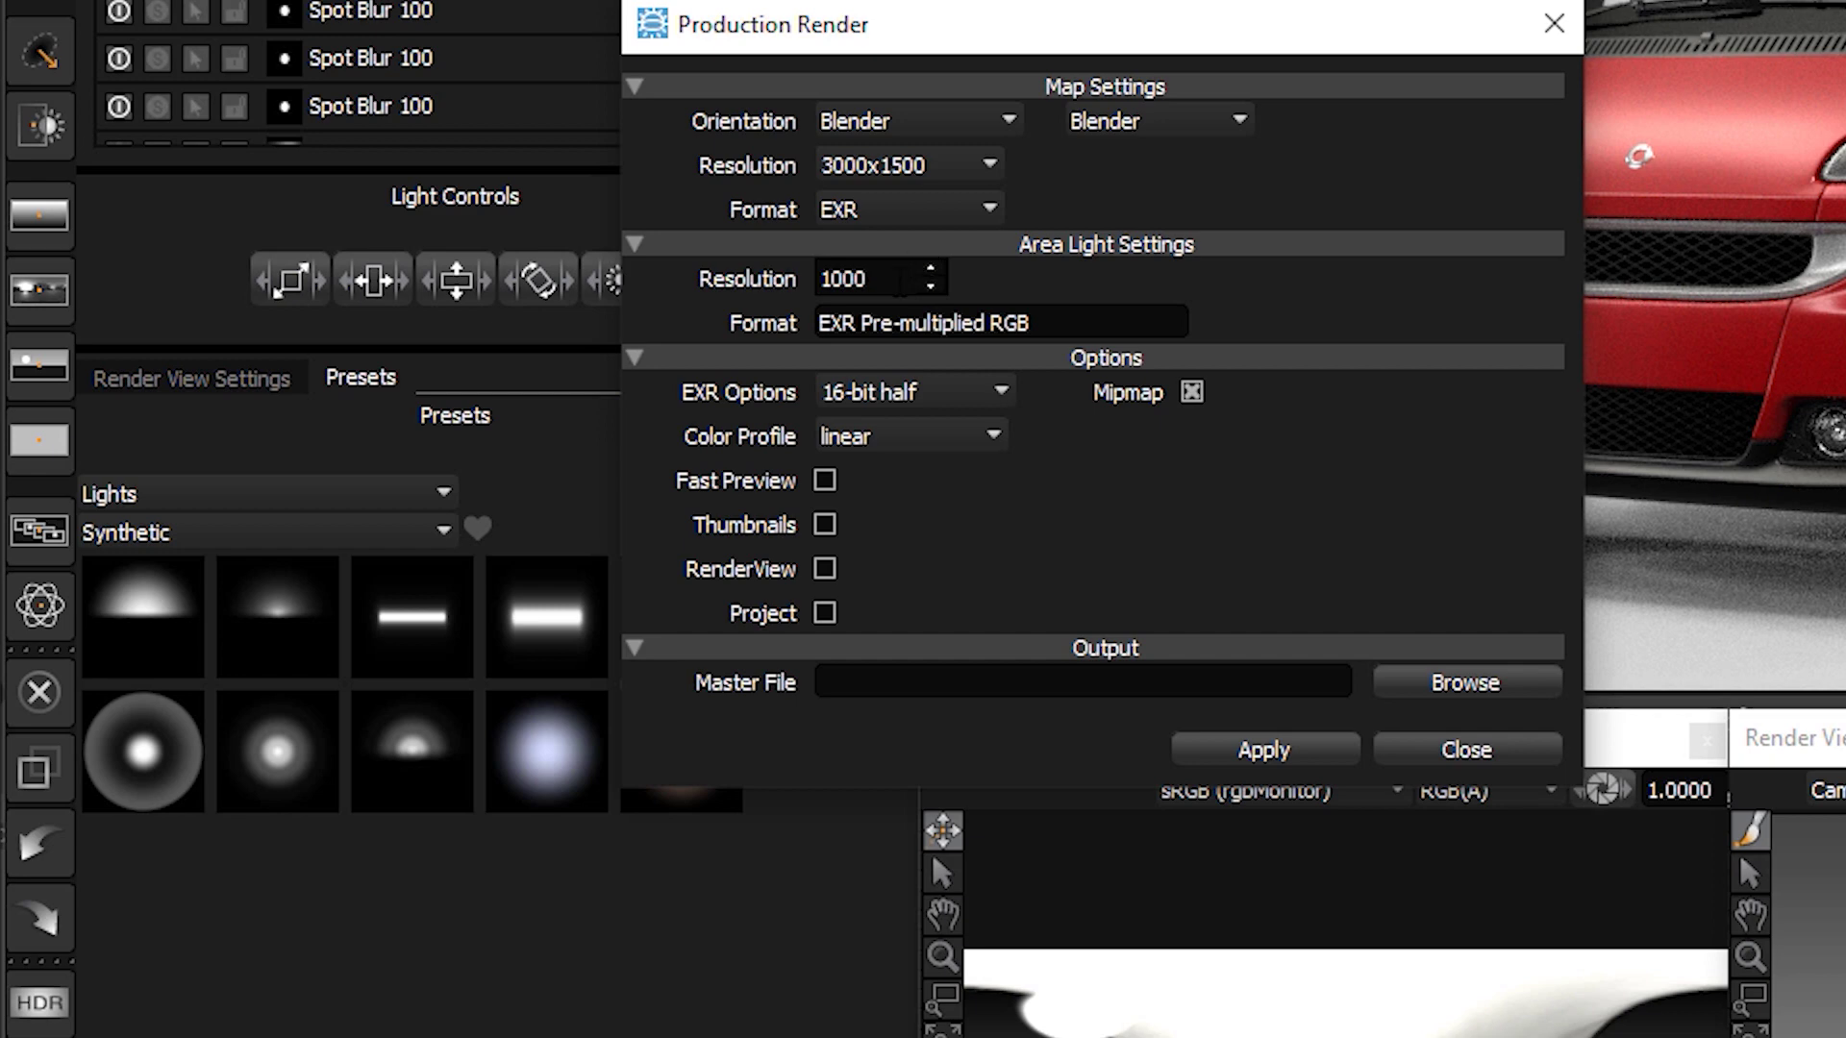
left_click_drag(899, 282, 797, 293)
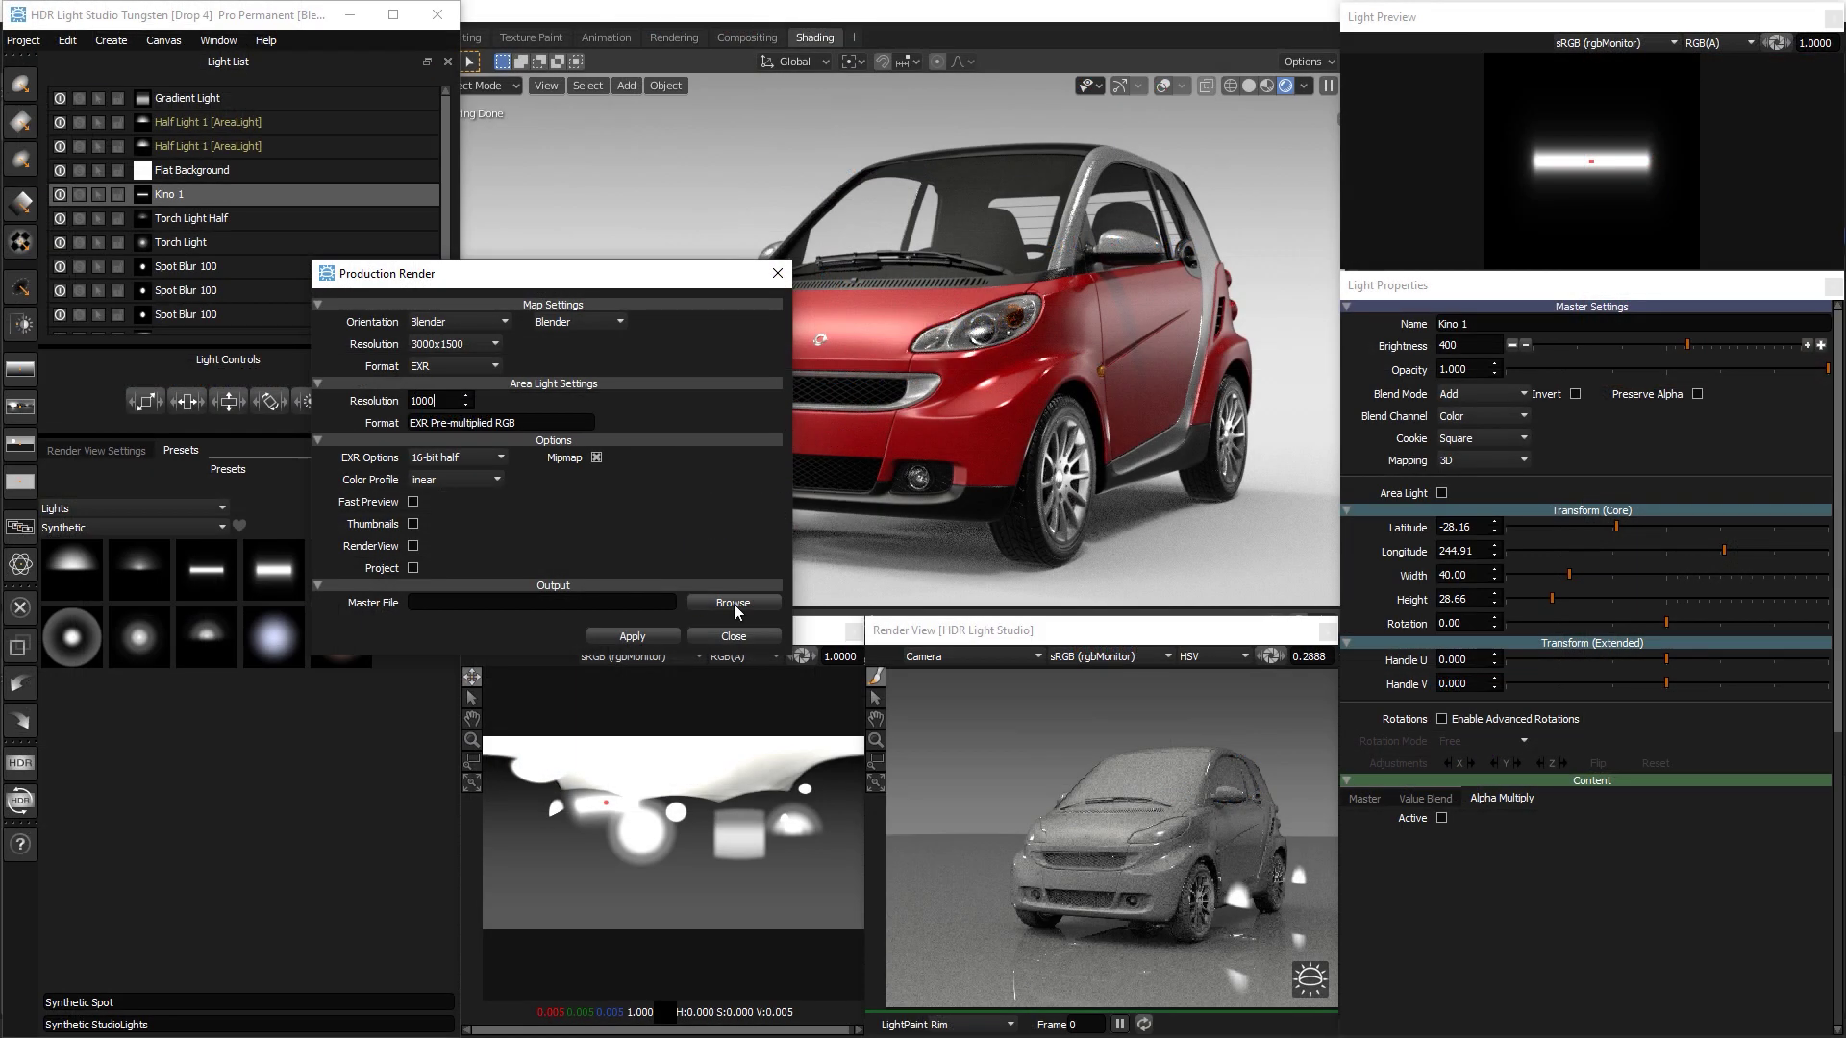
Set the production render's master file to smart_studio as an EXR on the Desktop and apply the render
left_click(1465, 682)
type("smart_studio")
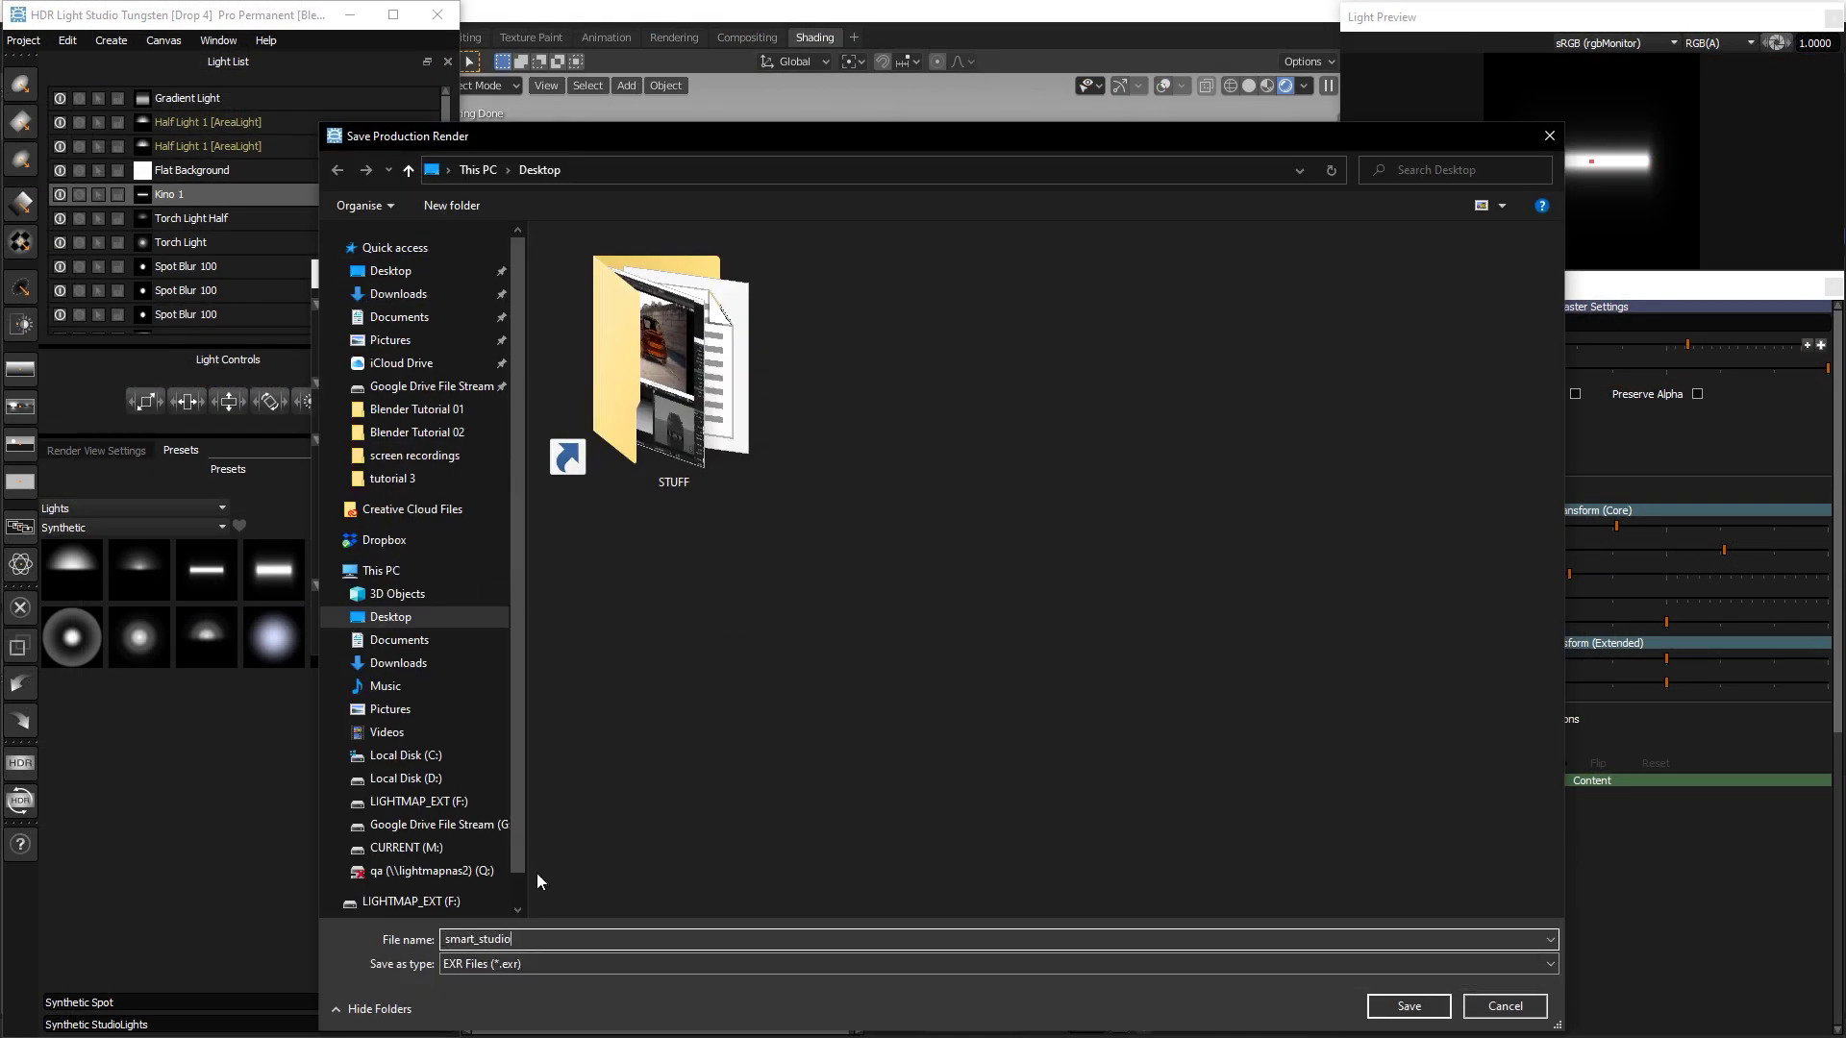
key("Return")
left_click(559, 639)
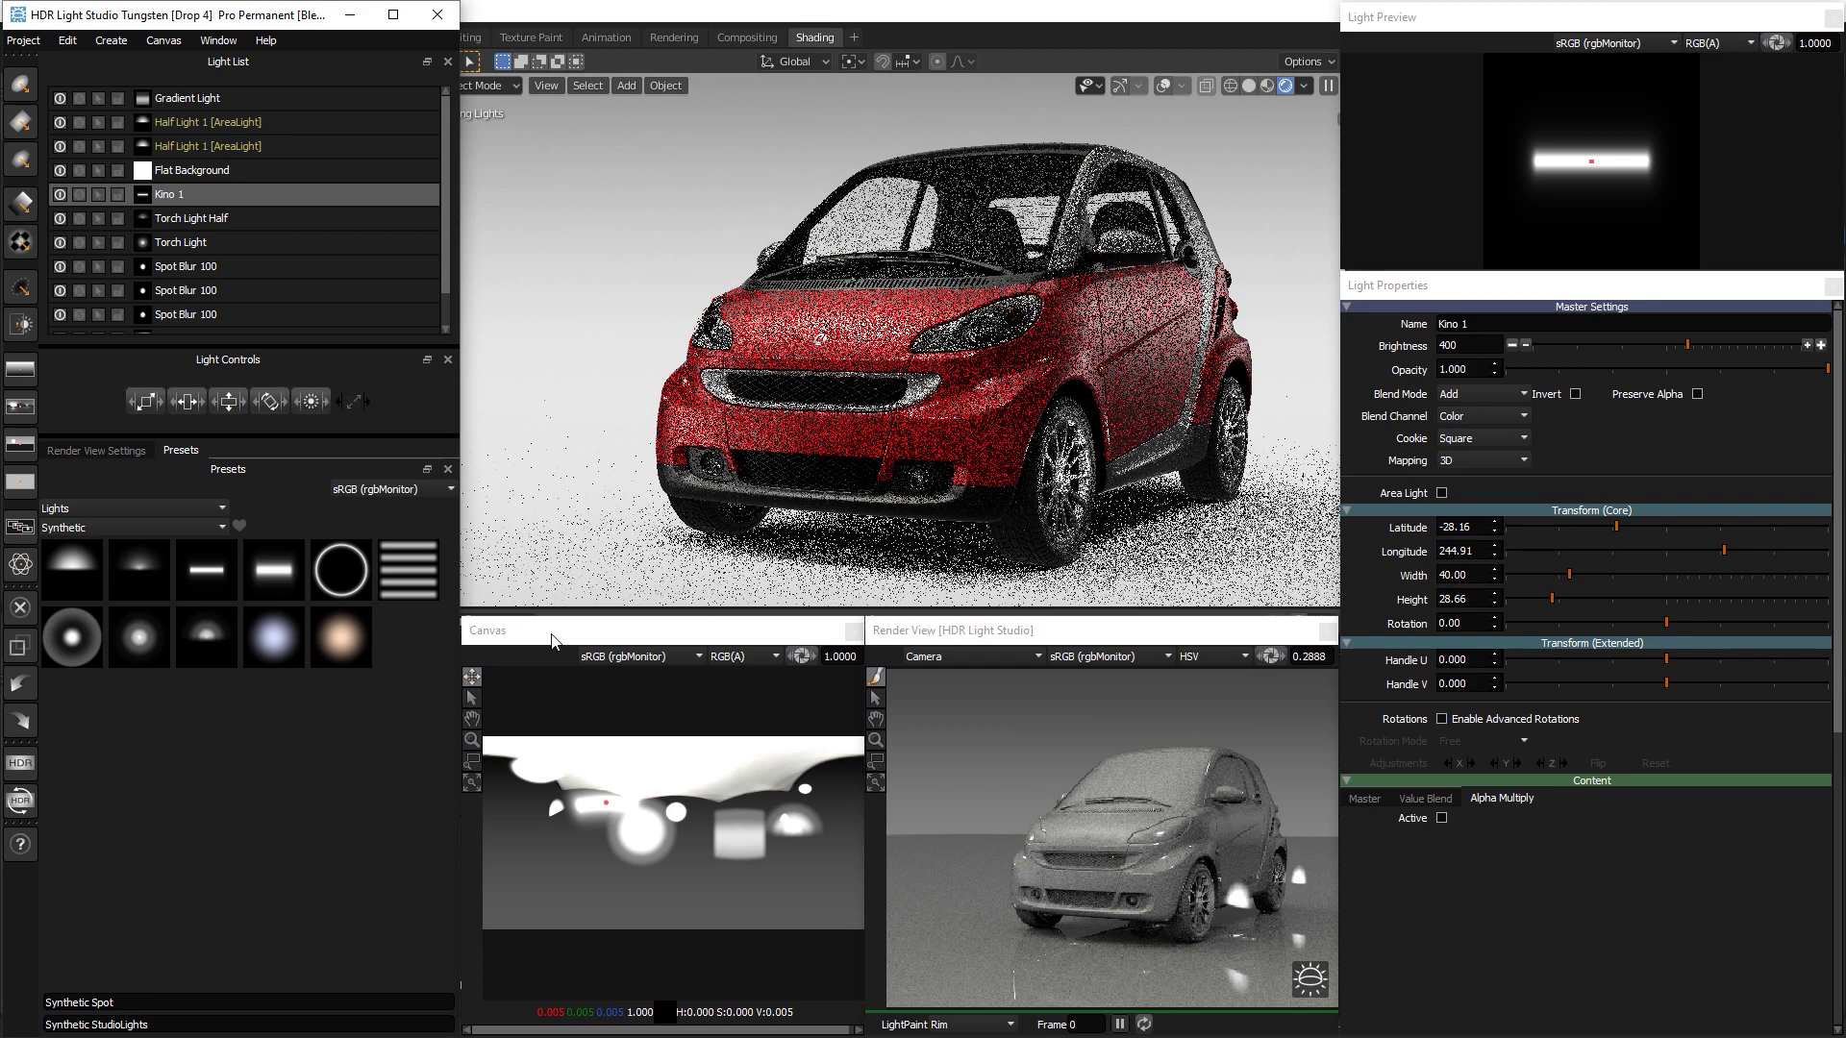
Switch to Blender and stop the HDR Light Studio connection
left_click(792, 11)
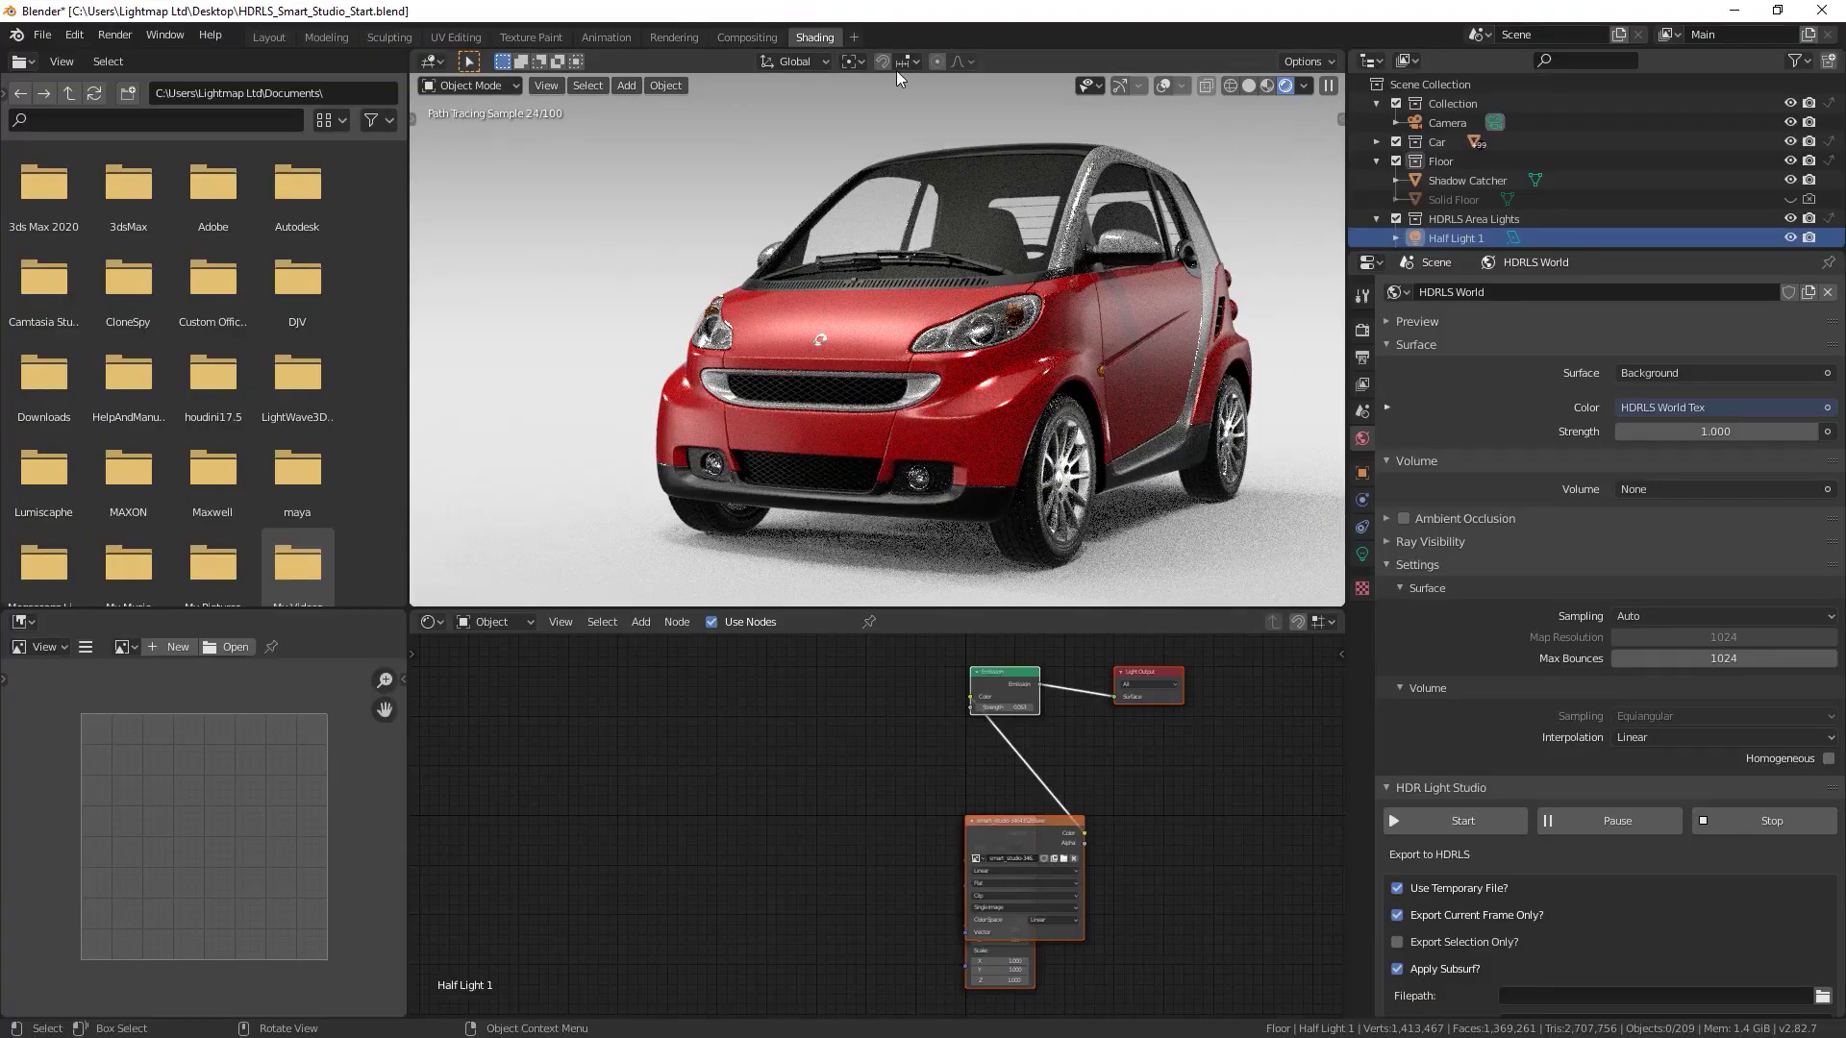
left_click(1752, 823)
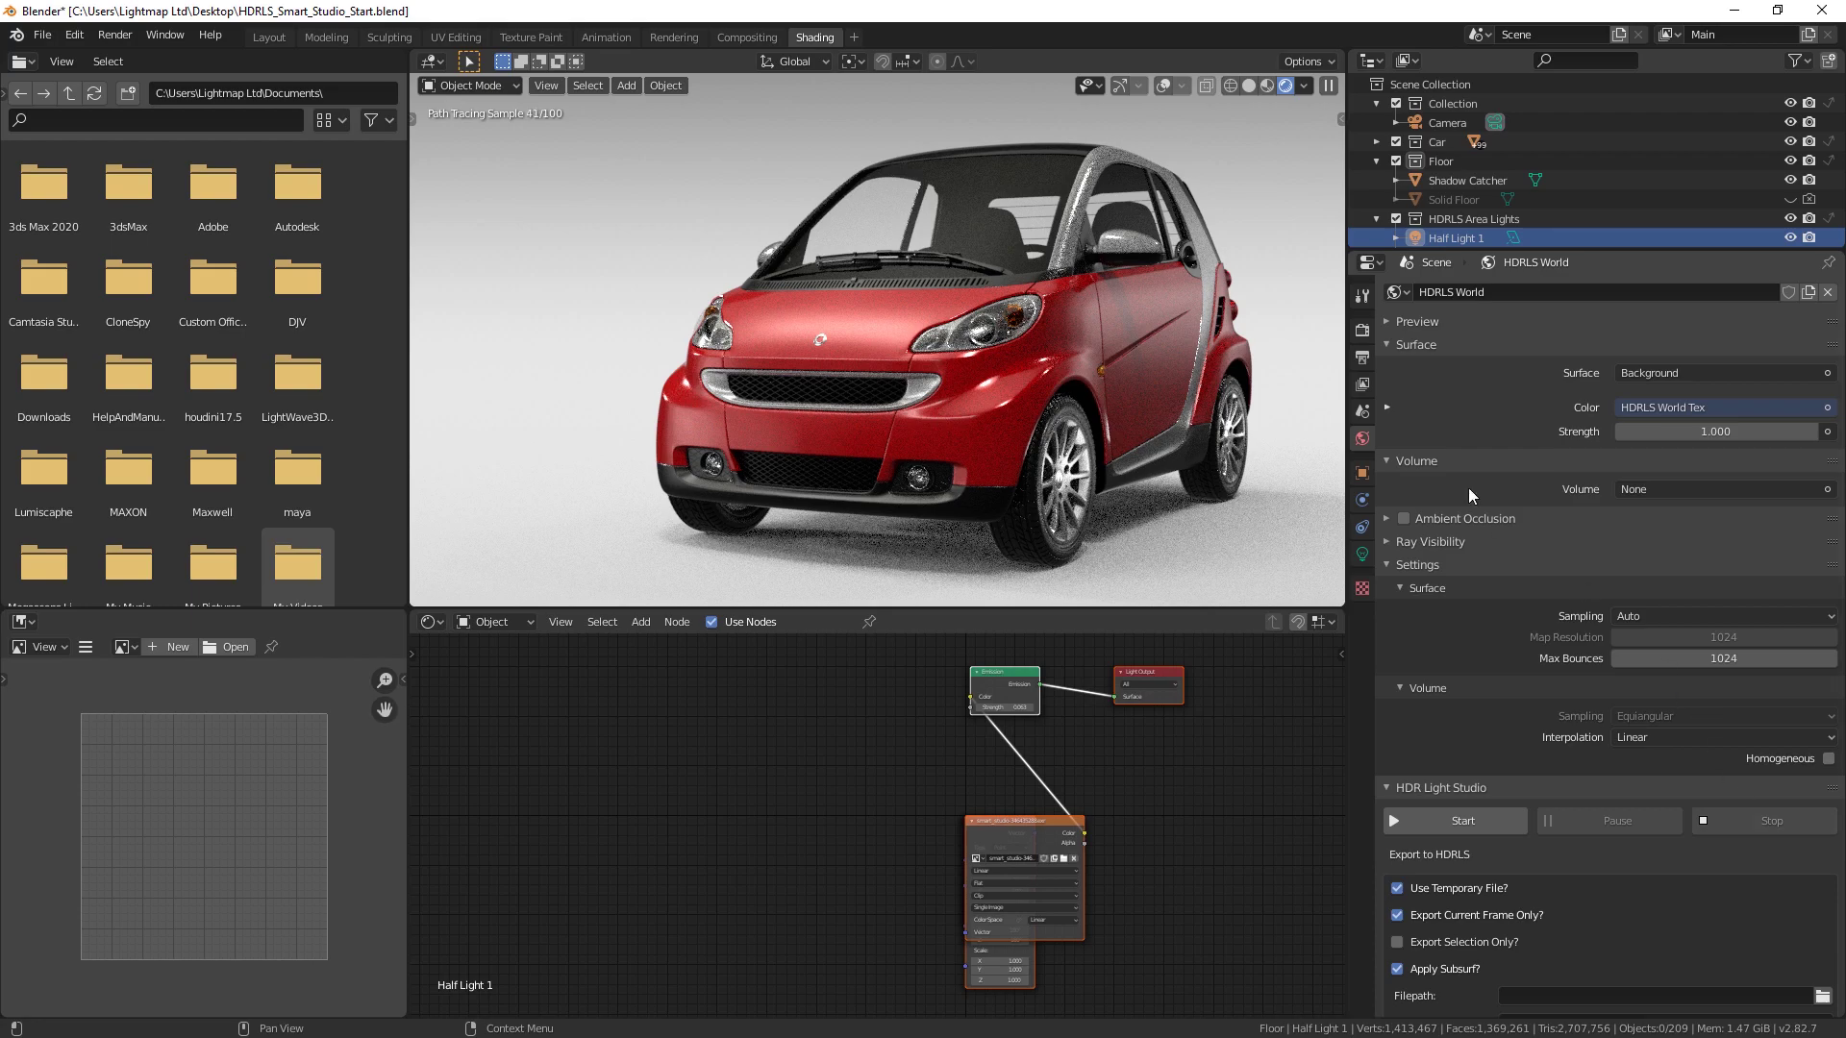
Review the scene's render and output settings and render the image
left_click(1361, 330)
left_click(1361, 356)
left_click(115, 35)
left_click(134, 55)
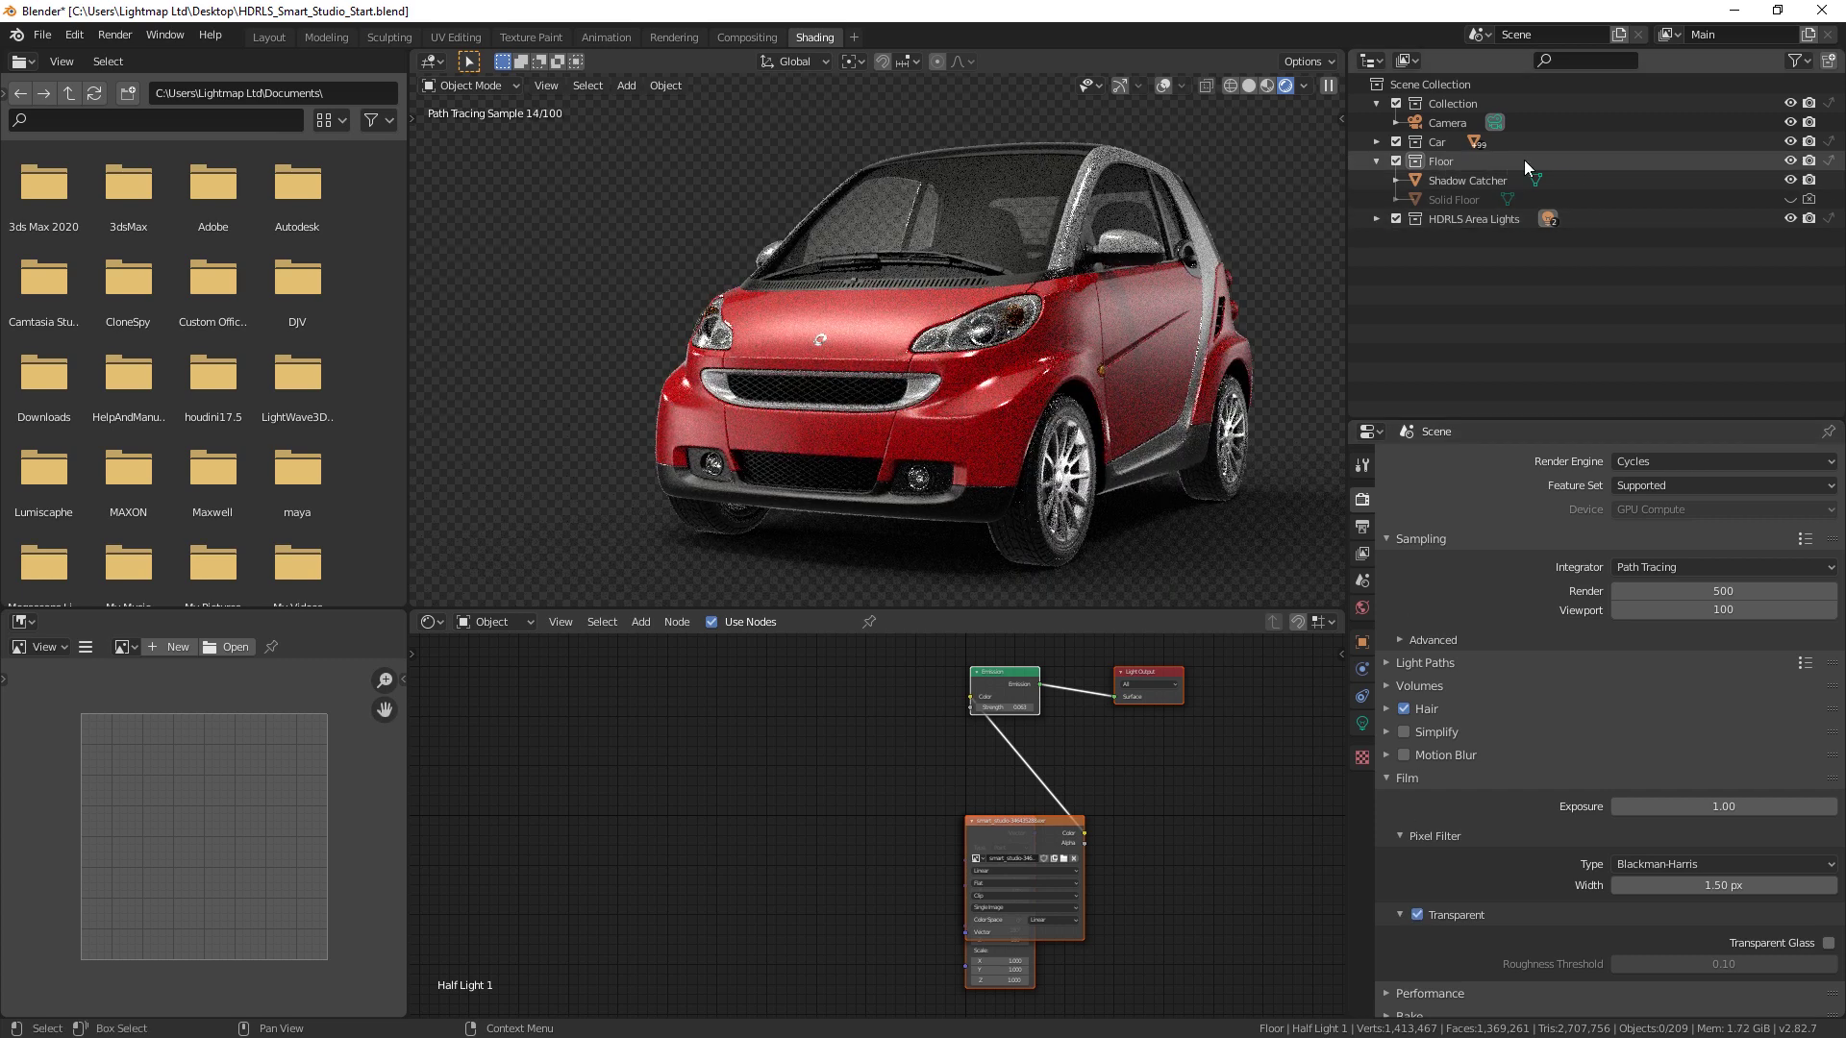
Set the Floor collection to indirect only and render the image of the car alone
left_click(1830, 161)
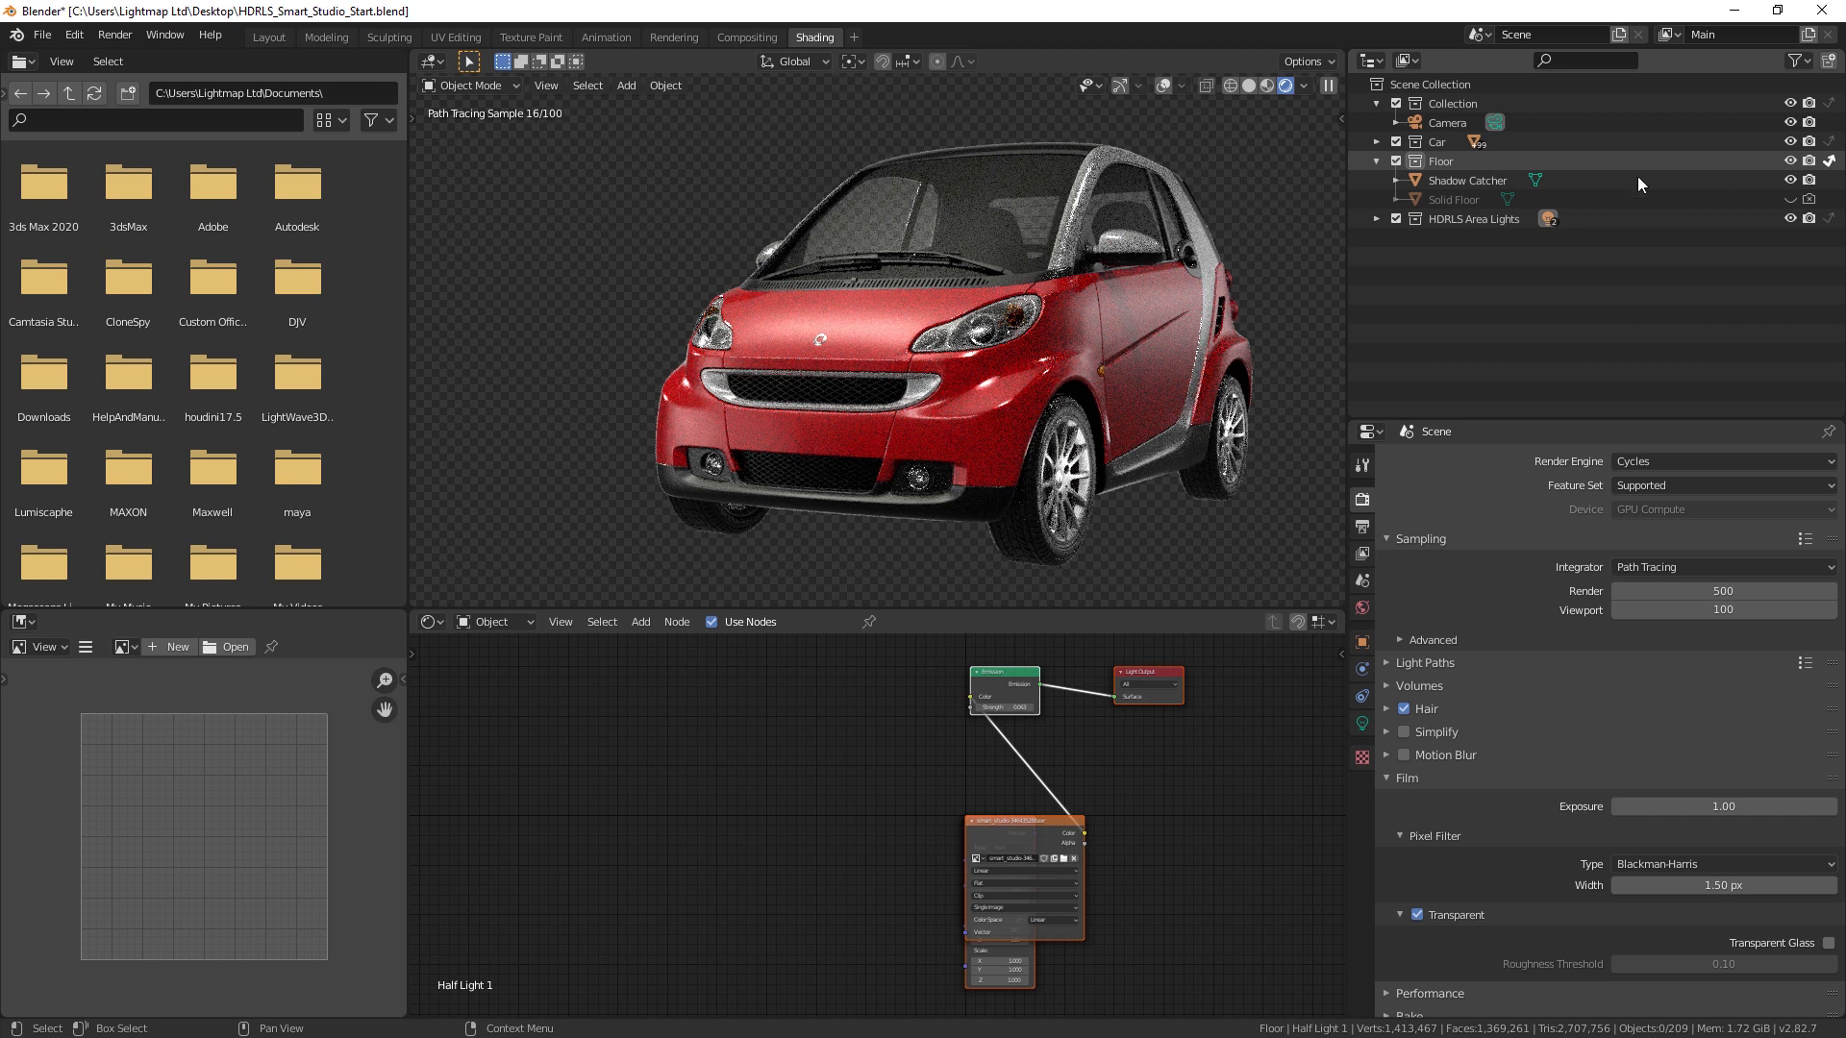
left_click(123, 37)
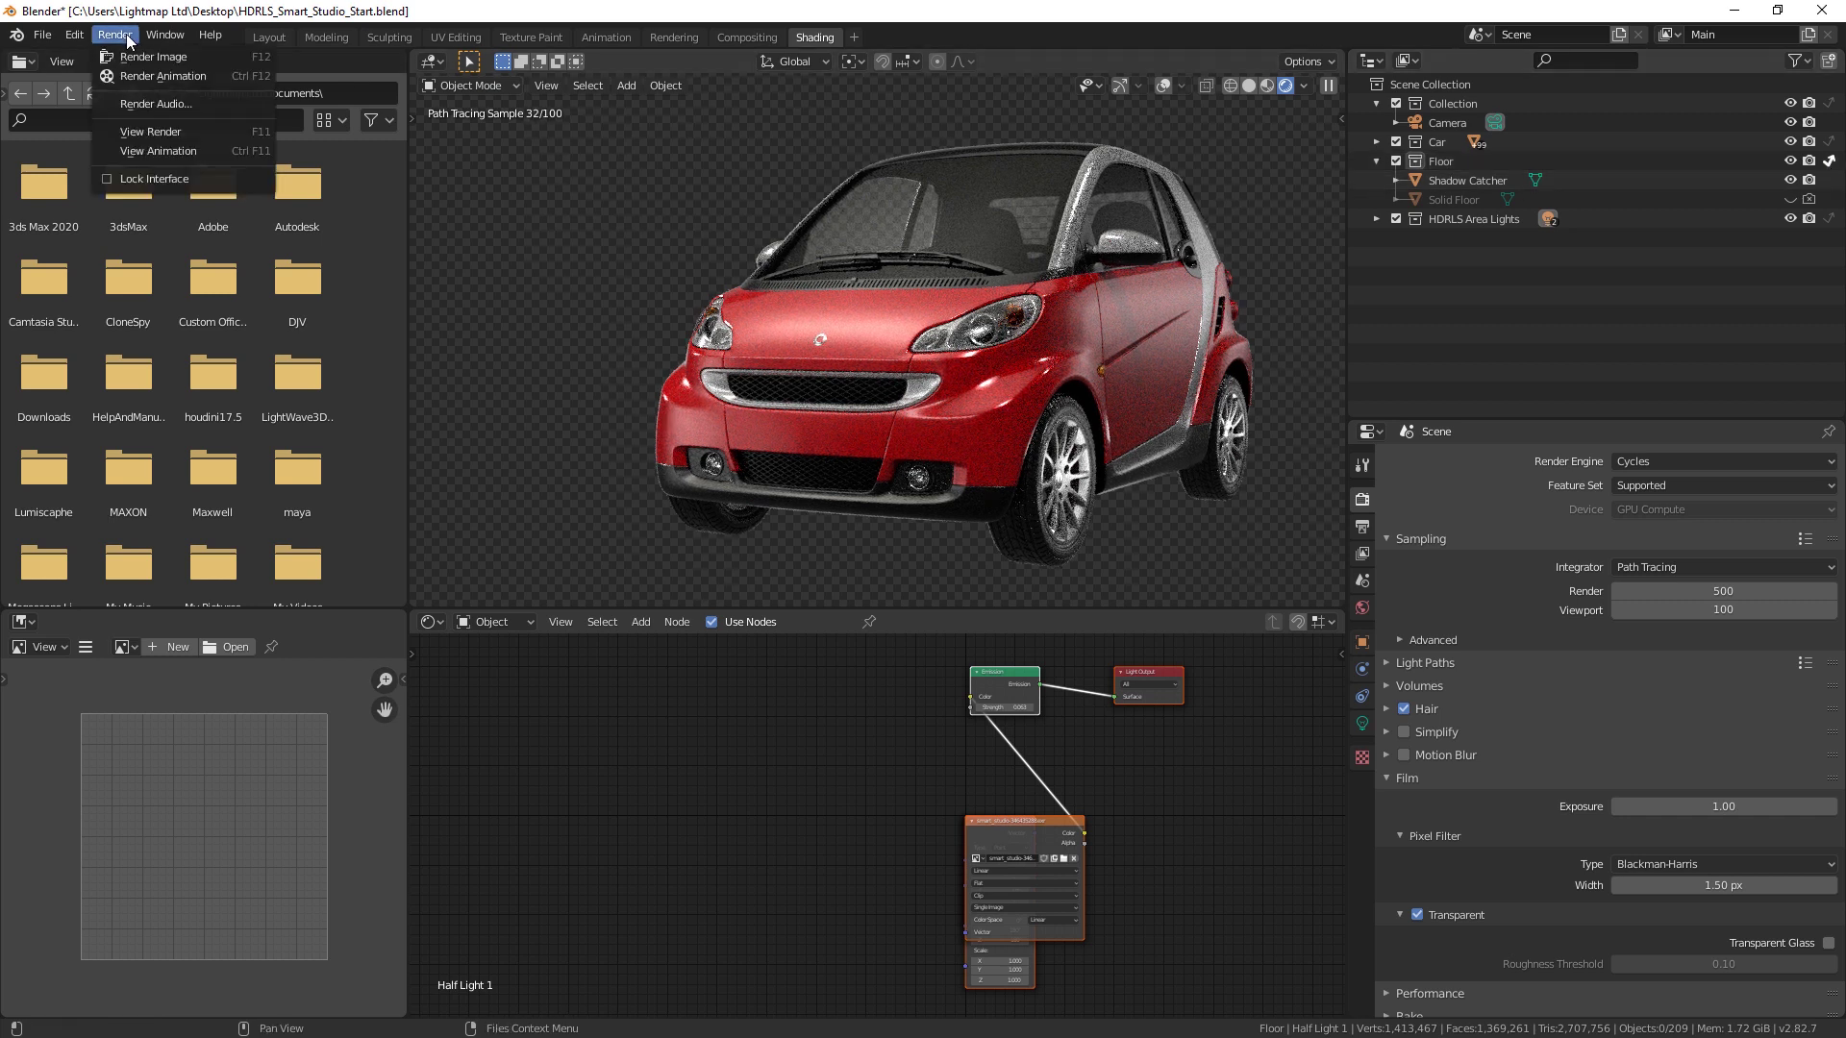
left_click(137, 60)
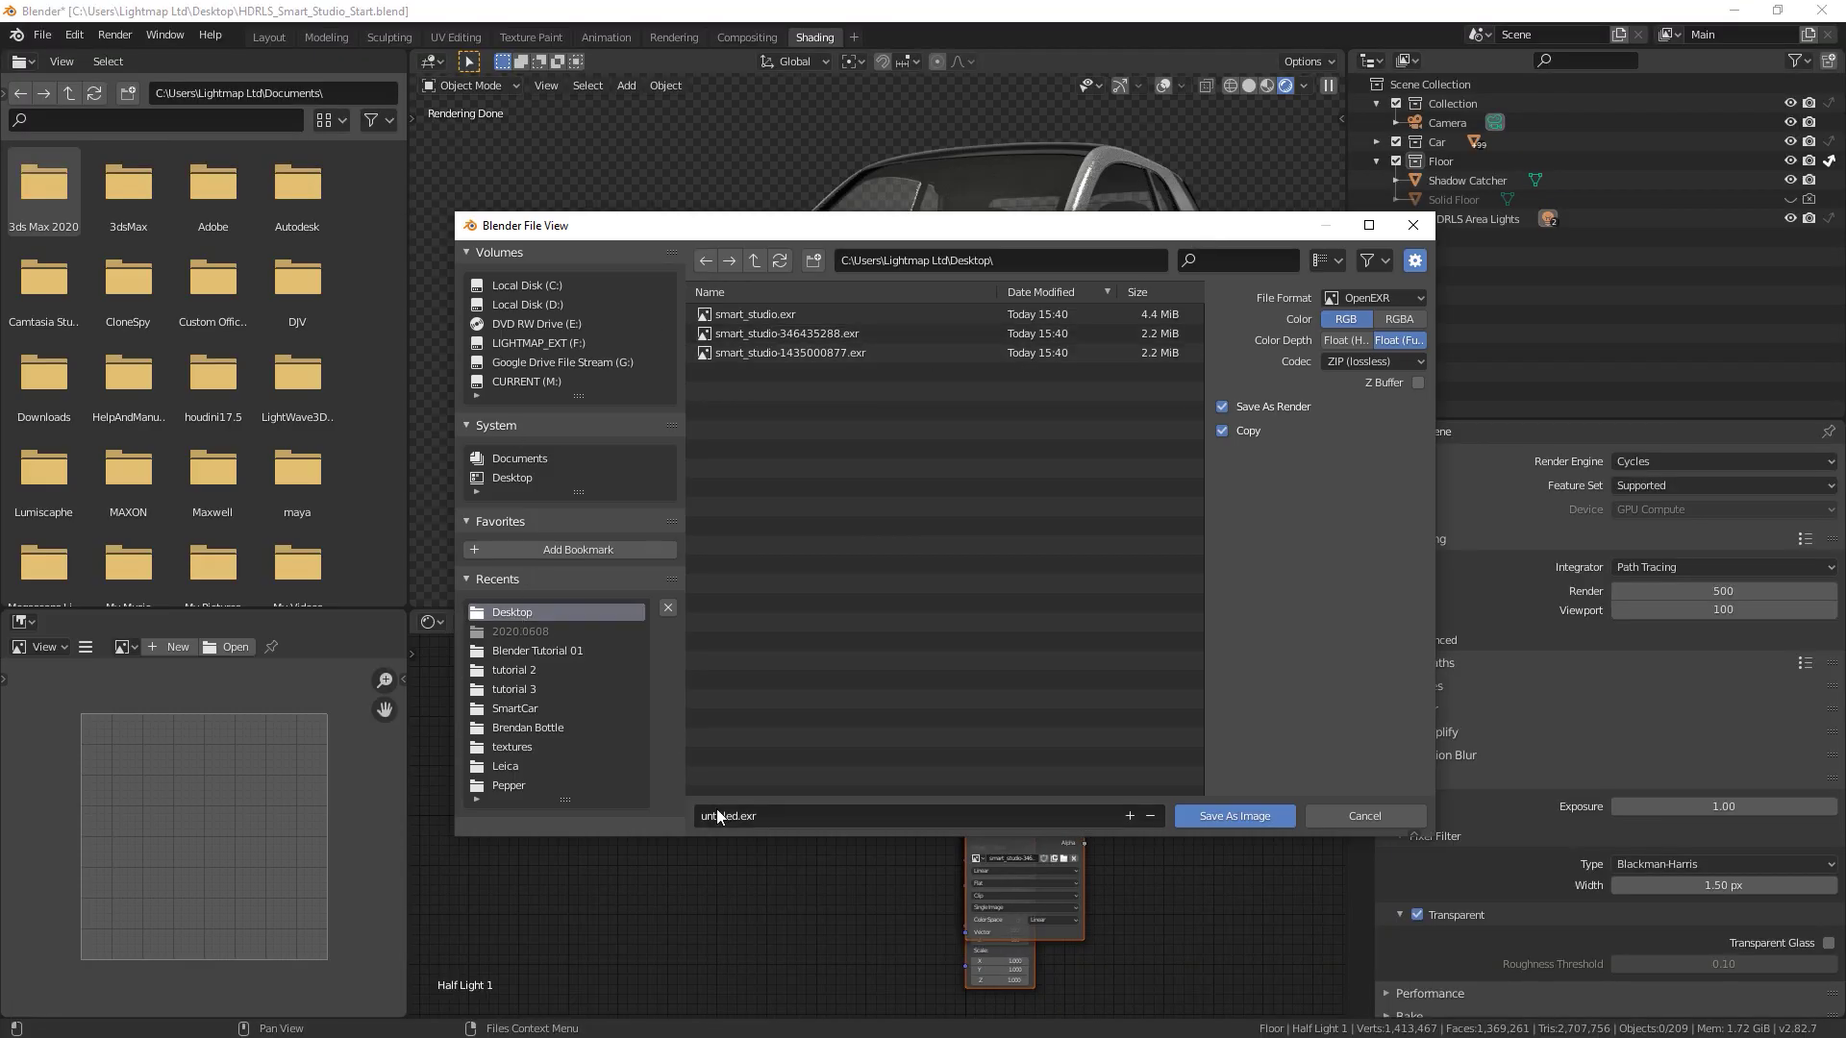
Save the render to the Desktop as a PNG named car.png and close the render window
left_click(1375, 298)
left_click(1200, 391)
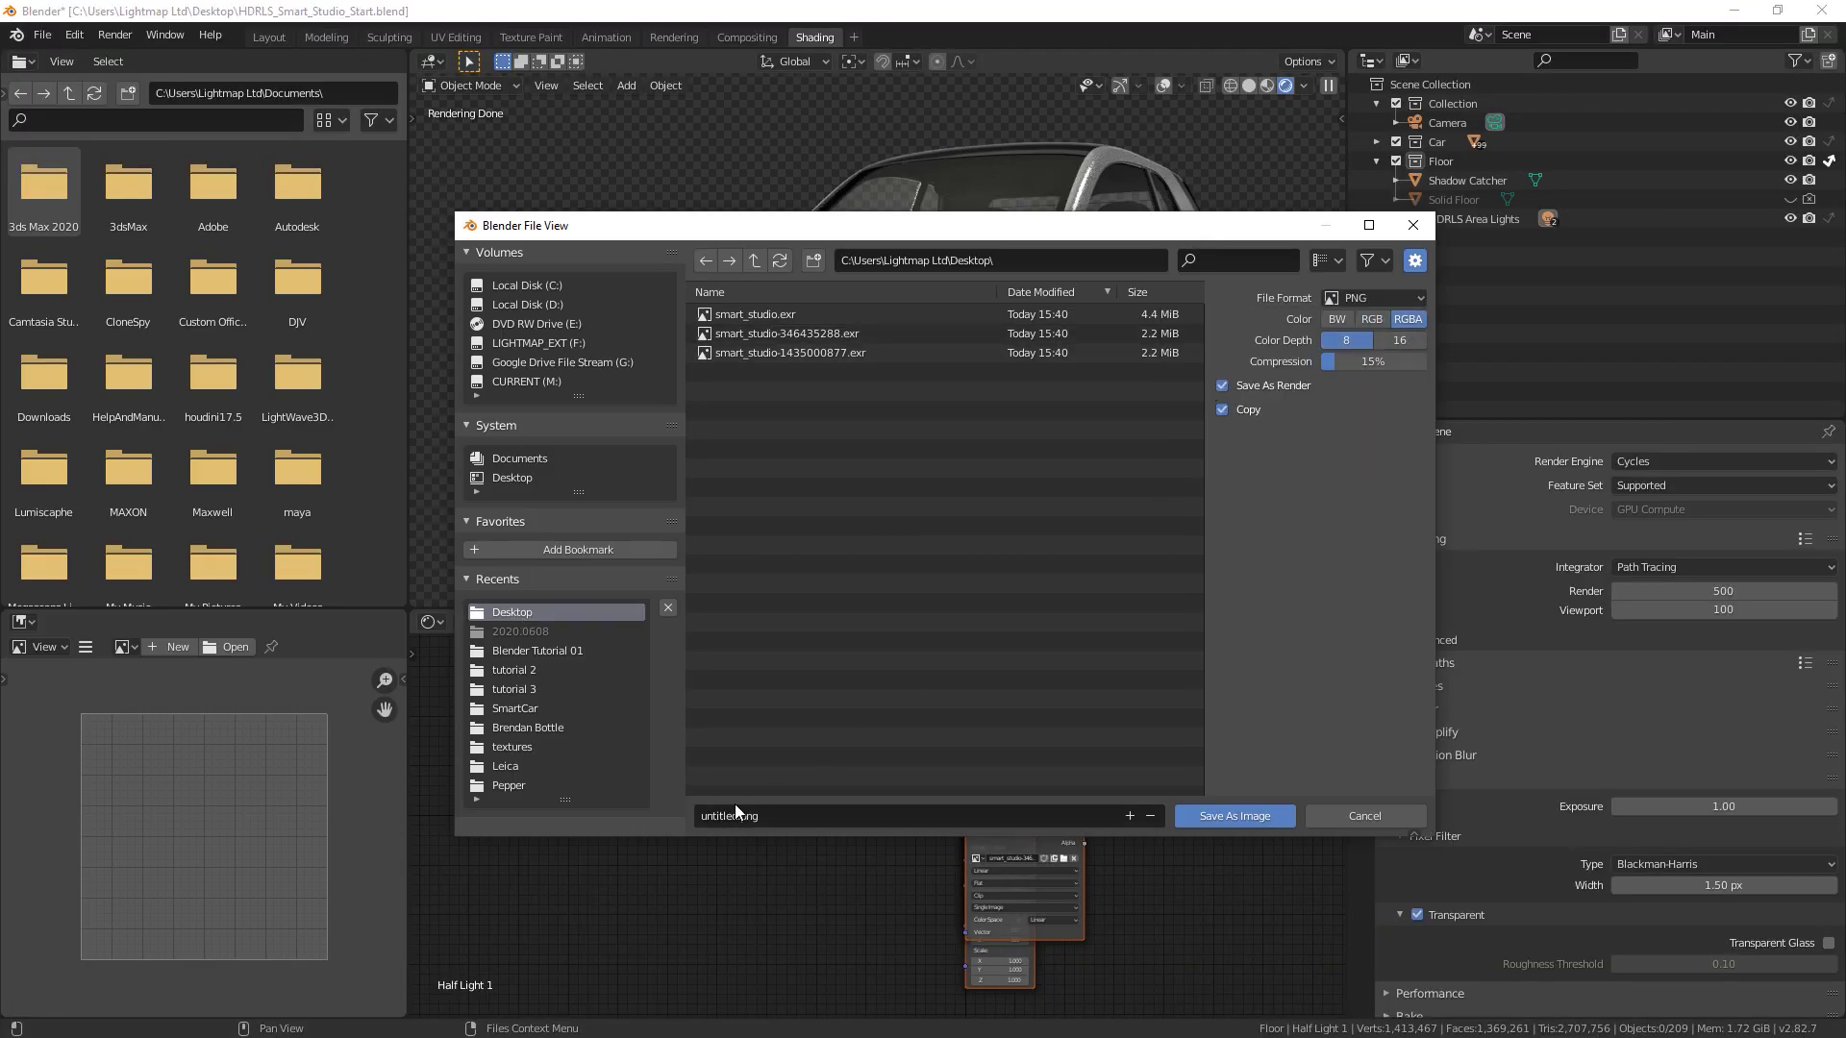
left_click(745, 815)
type("car")
left_click(1204, 816)
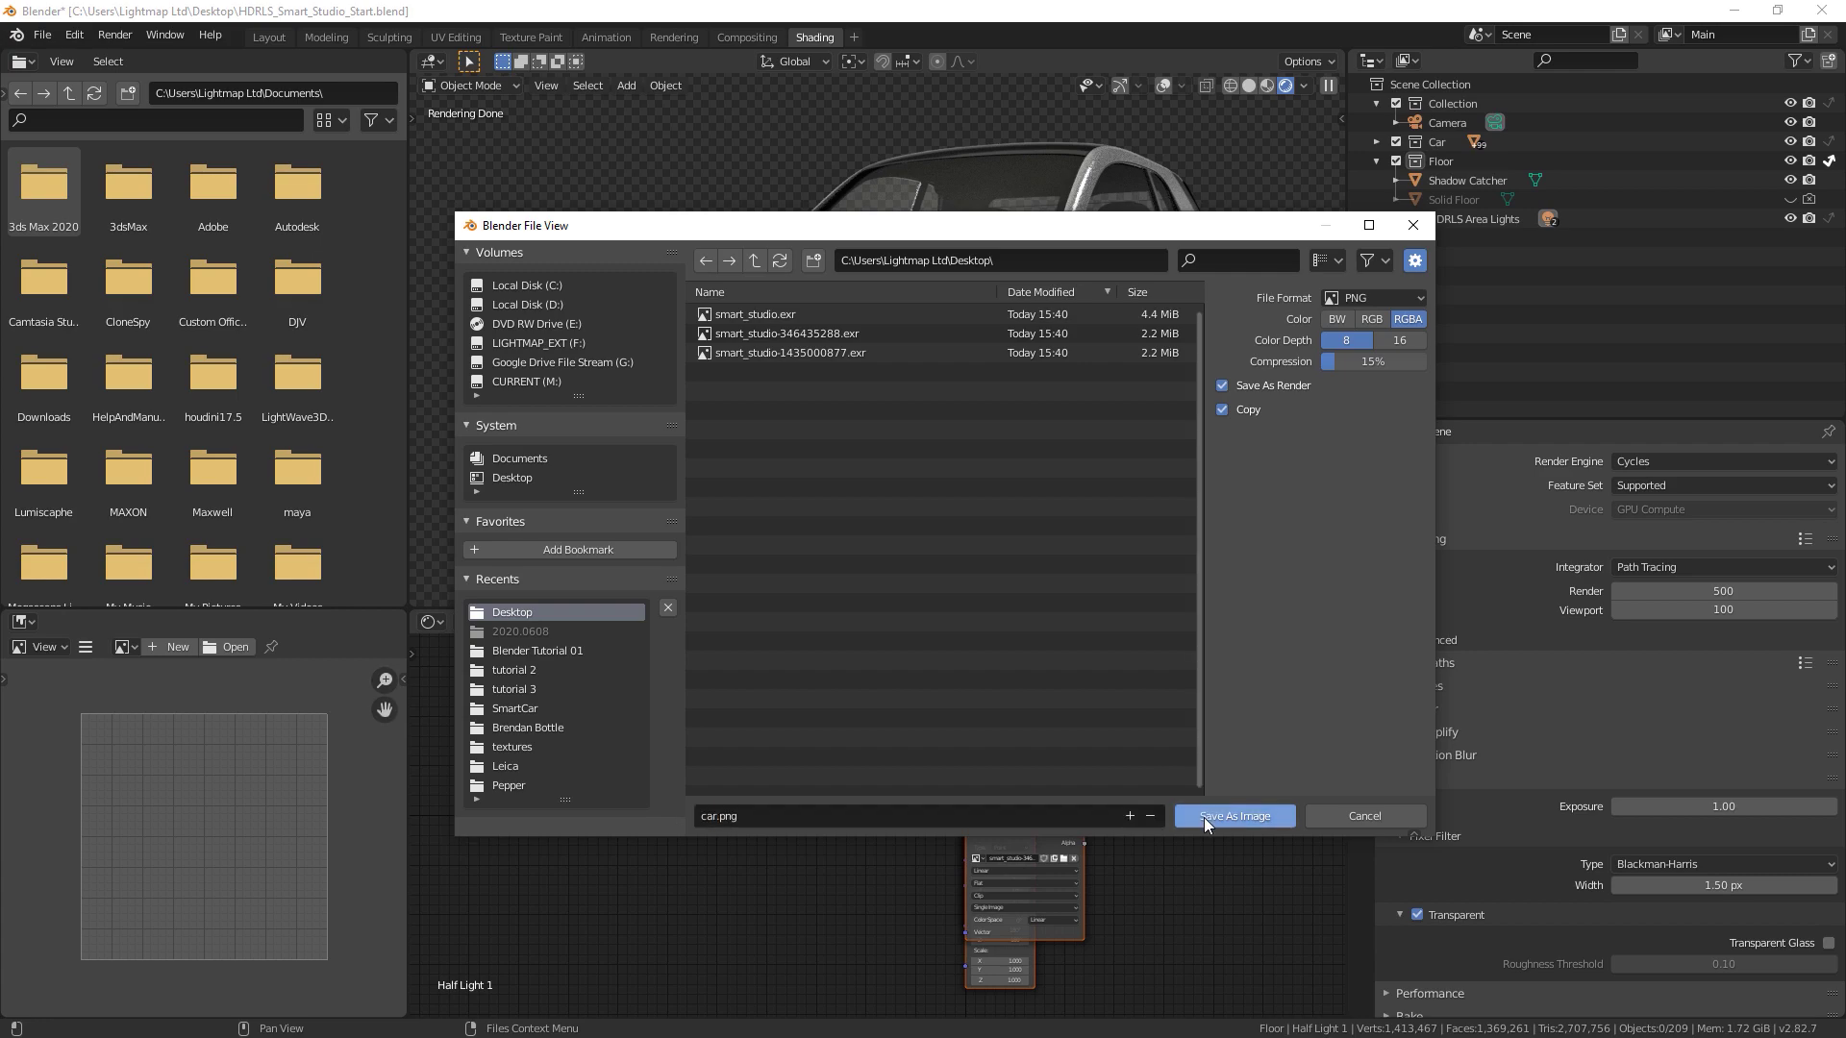
left_click(1816, 21)
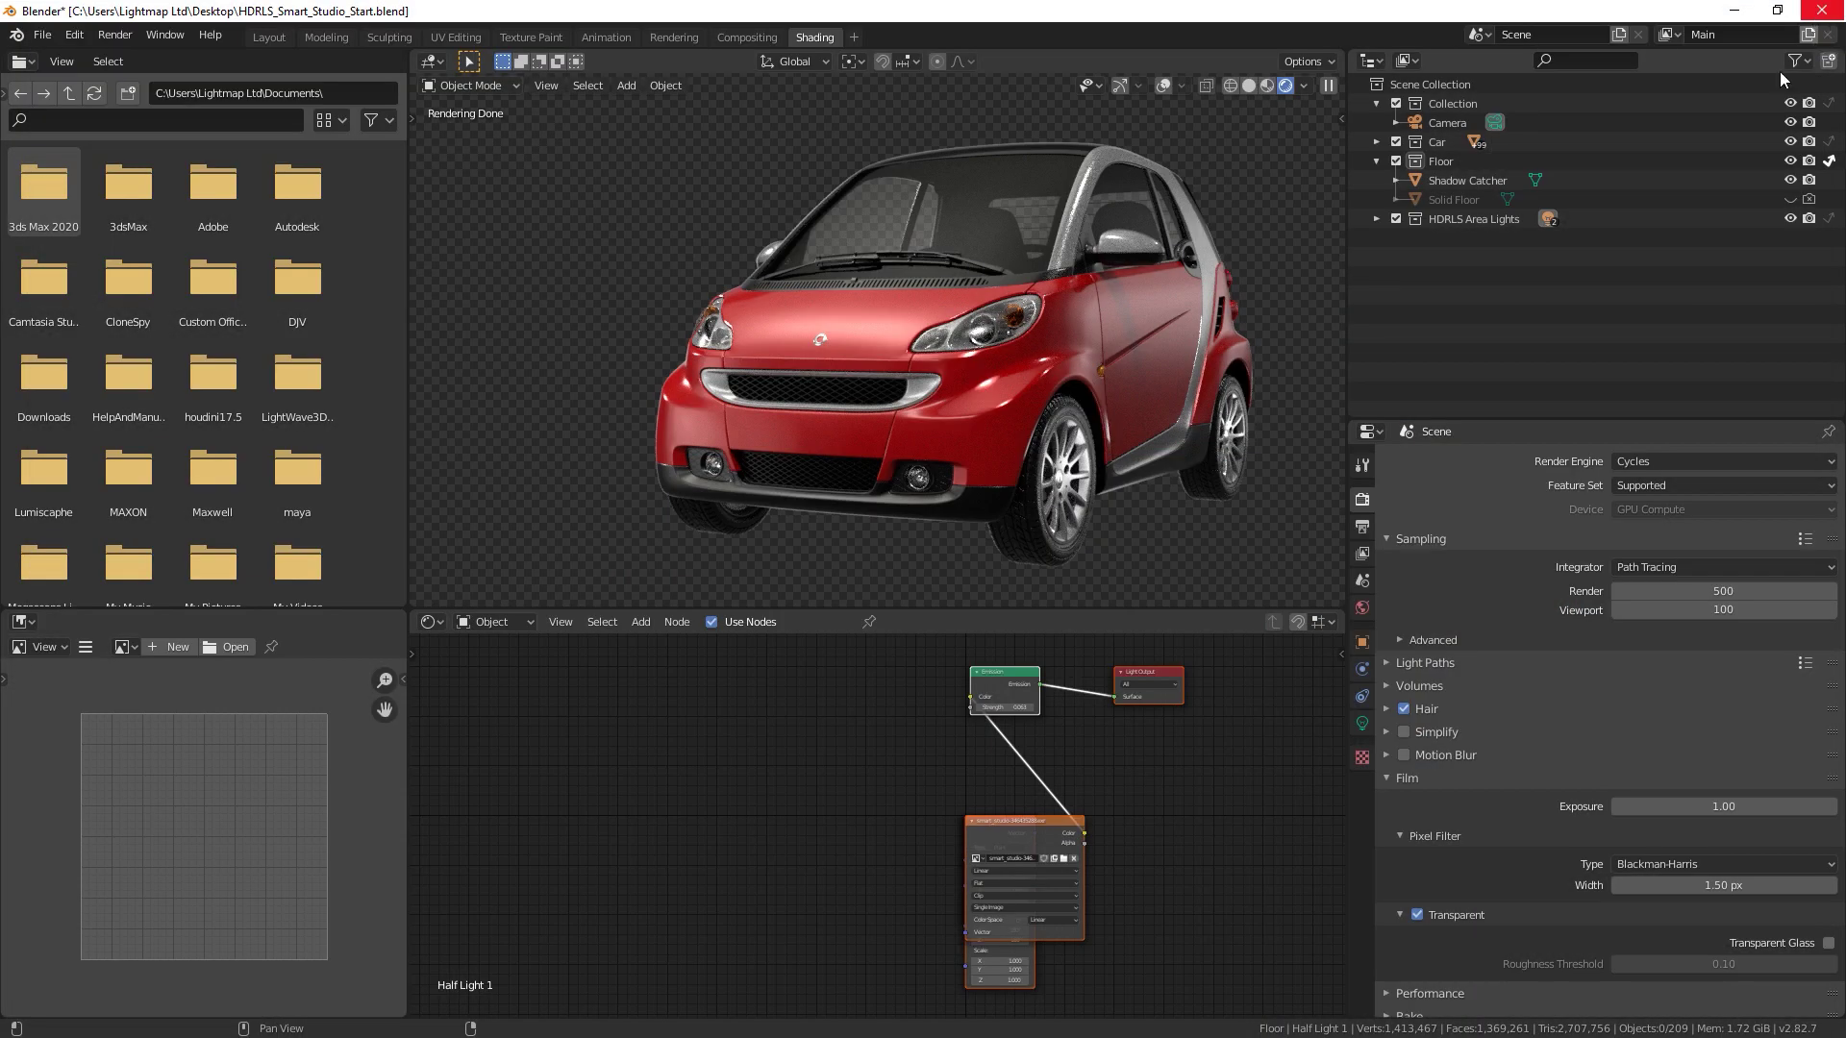
Set the Car collection to indirect only alongside the Floor collection and render the backdrop alone
left_click_drag(1830, 163, 1829, 142)
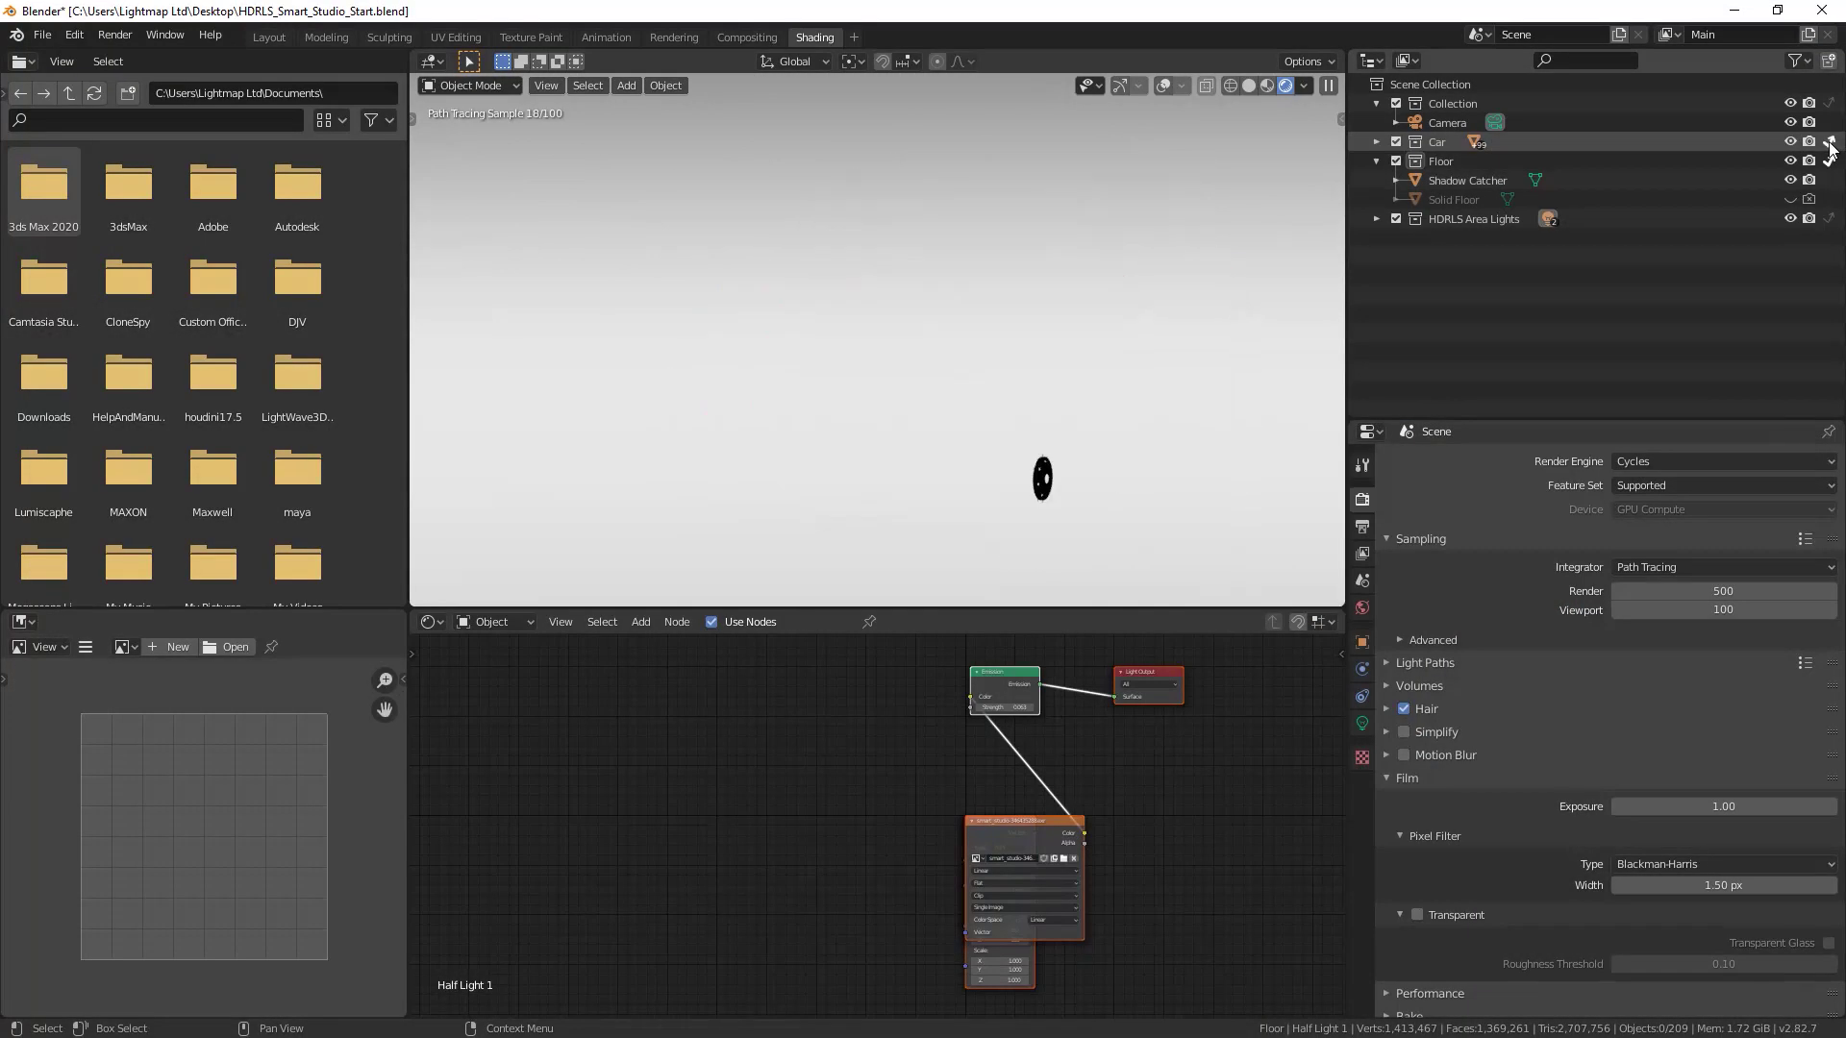
left_click(114, 35)
left_click(126, 60)
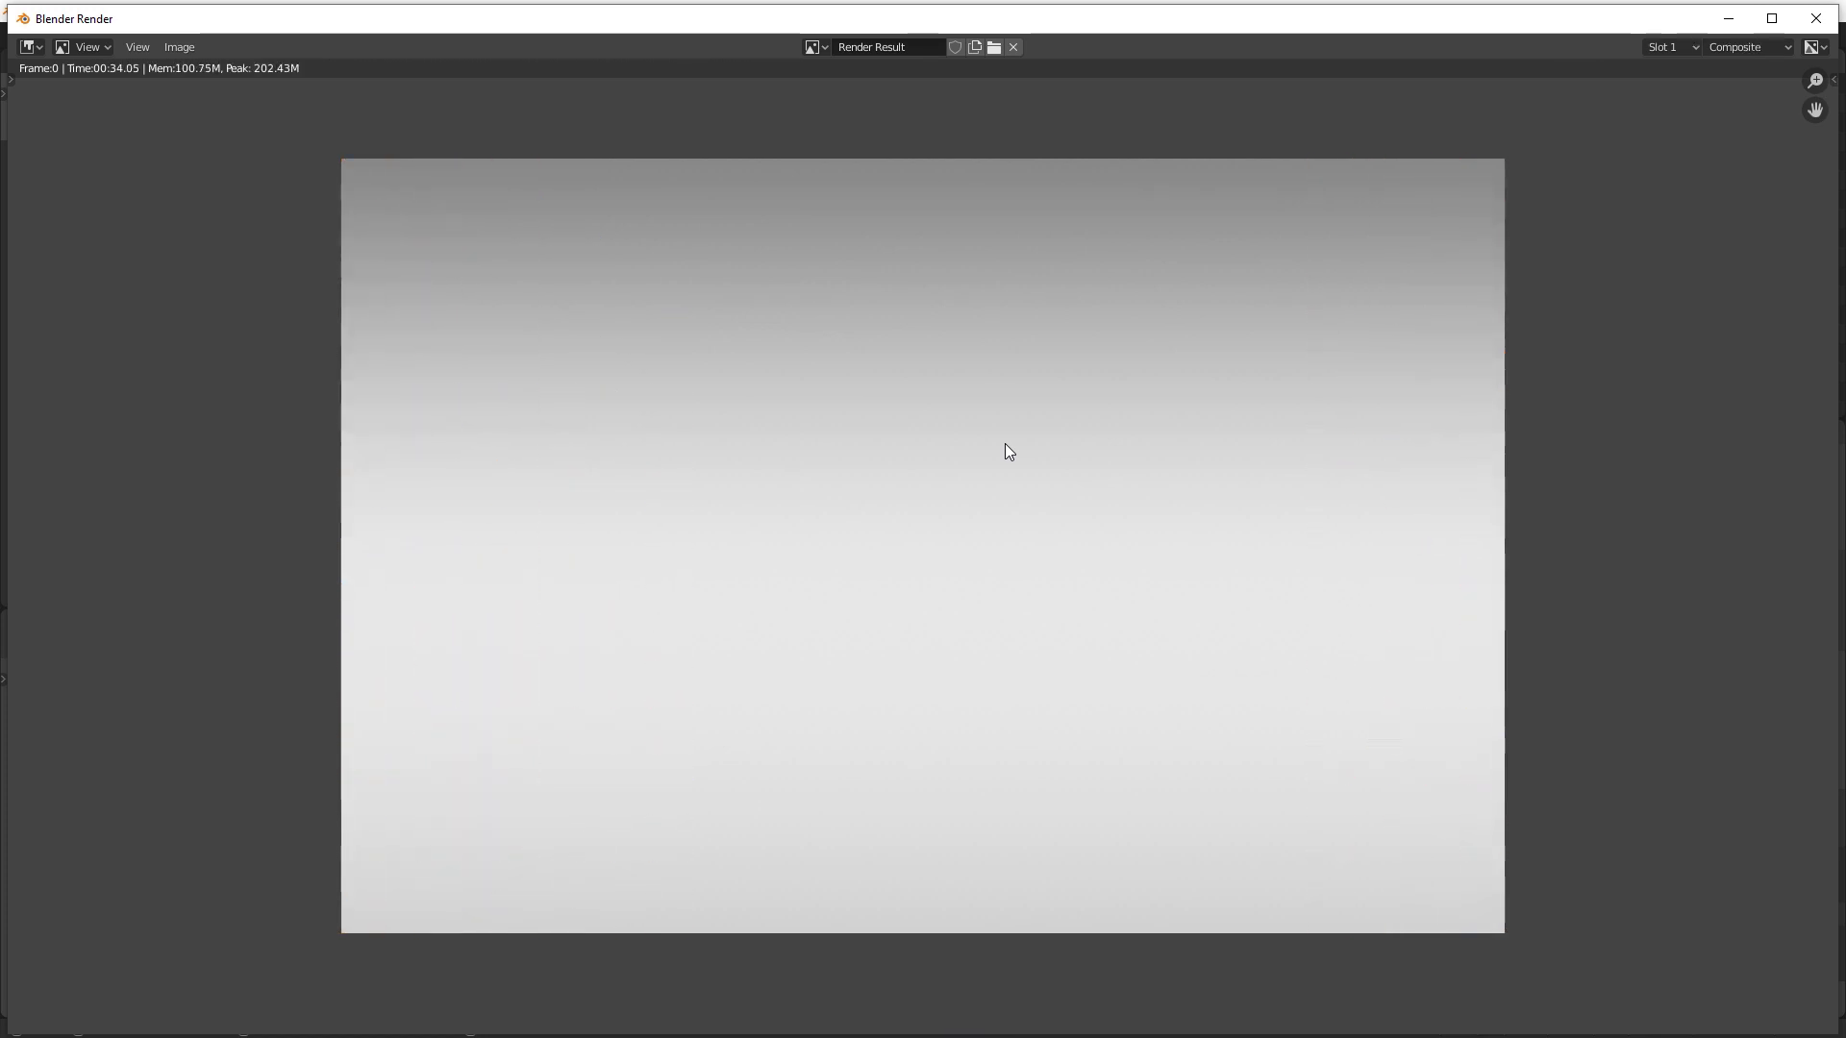
Save the render to the Desktop as an 8-bit PNG named background.png and close the render window
left_click(179, 46)
left_click(234, 182)
left_click(1384, 285)
left_click(1340, 342)
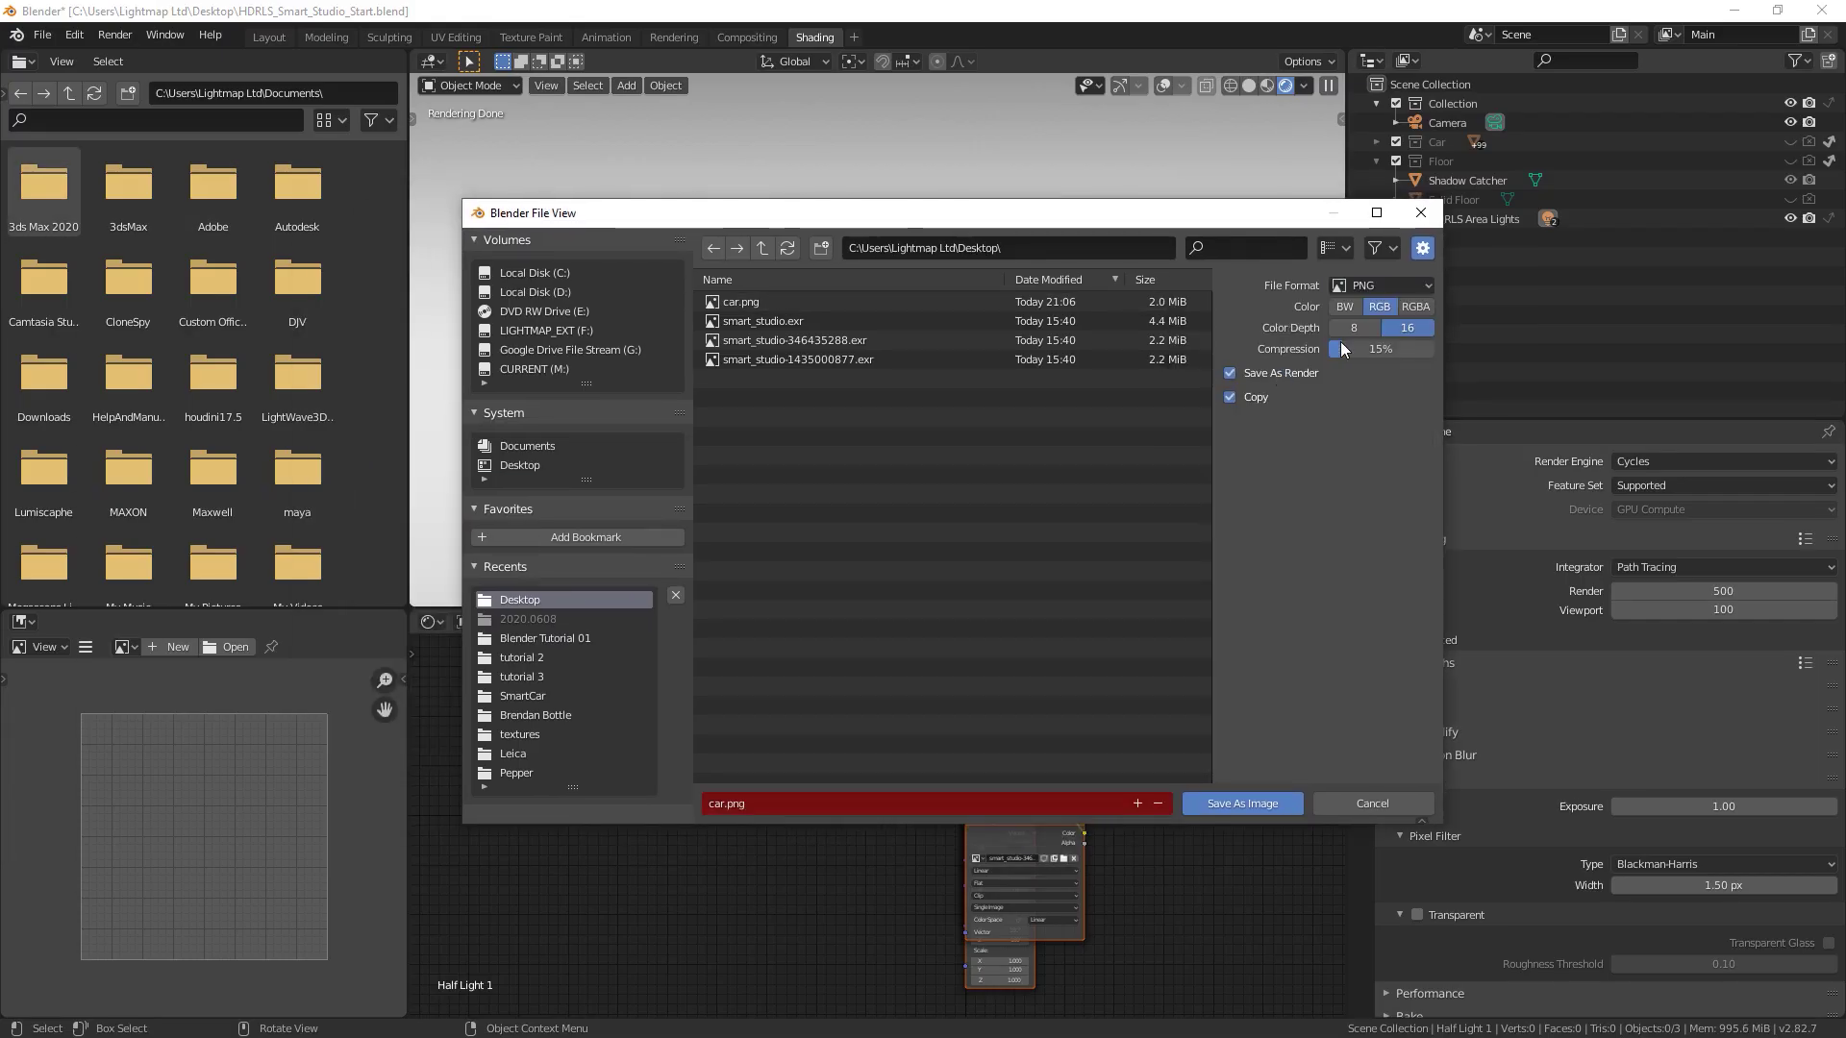
left_click(735, 803)
left_click_drag(724, 804, 706, 803)
type("ba")
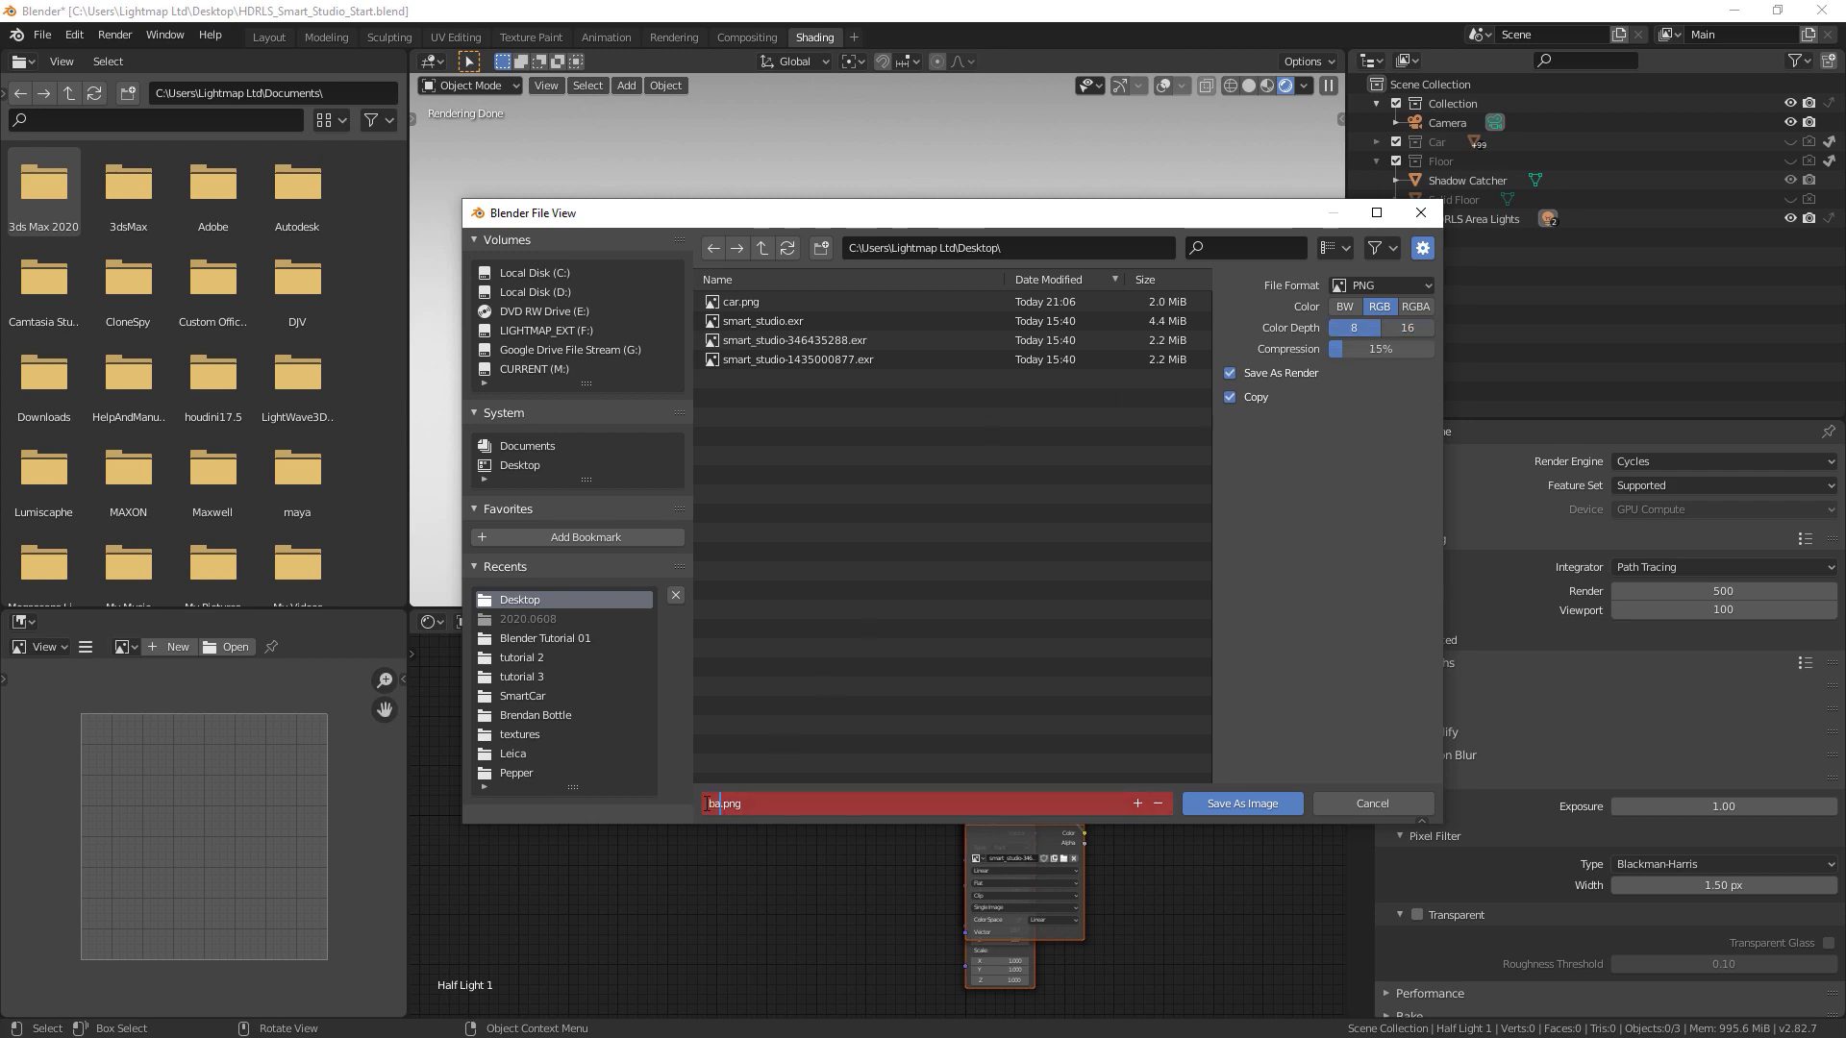
type("ckground")
left_click(1231, 808)
left_click(1822, 10)
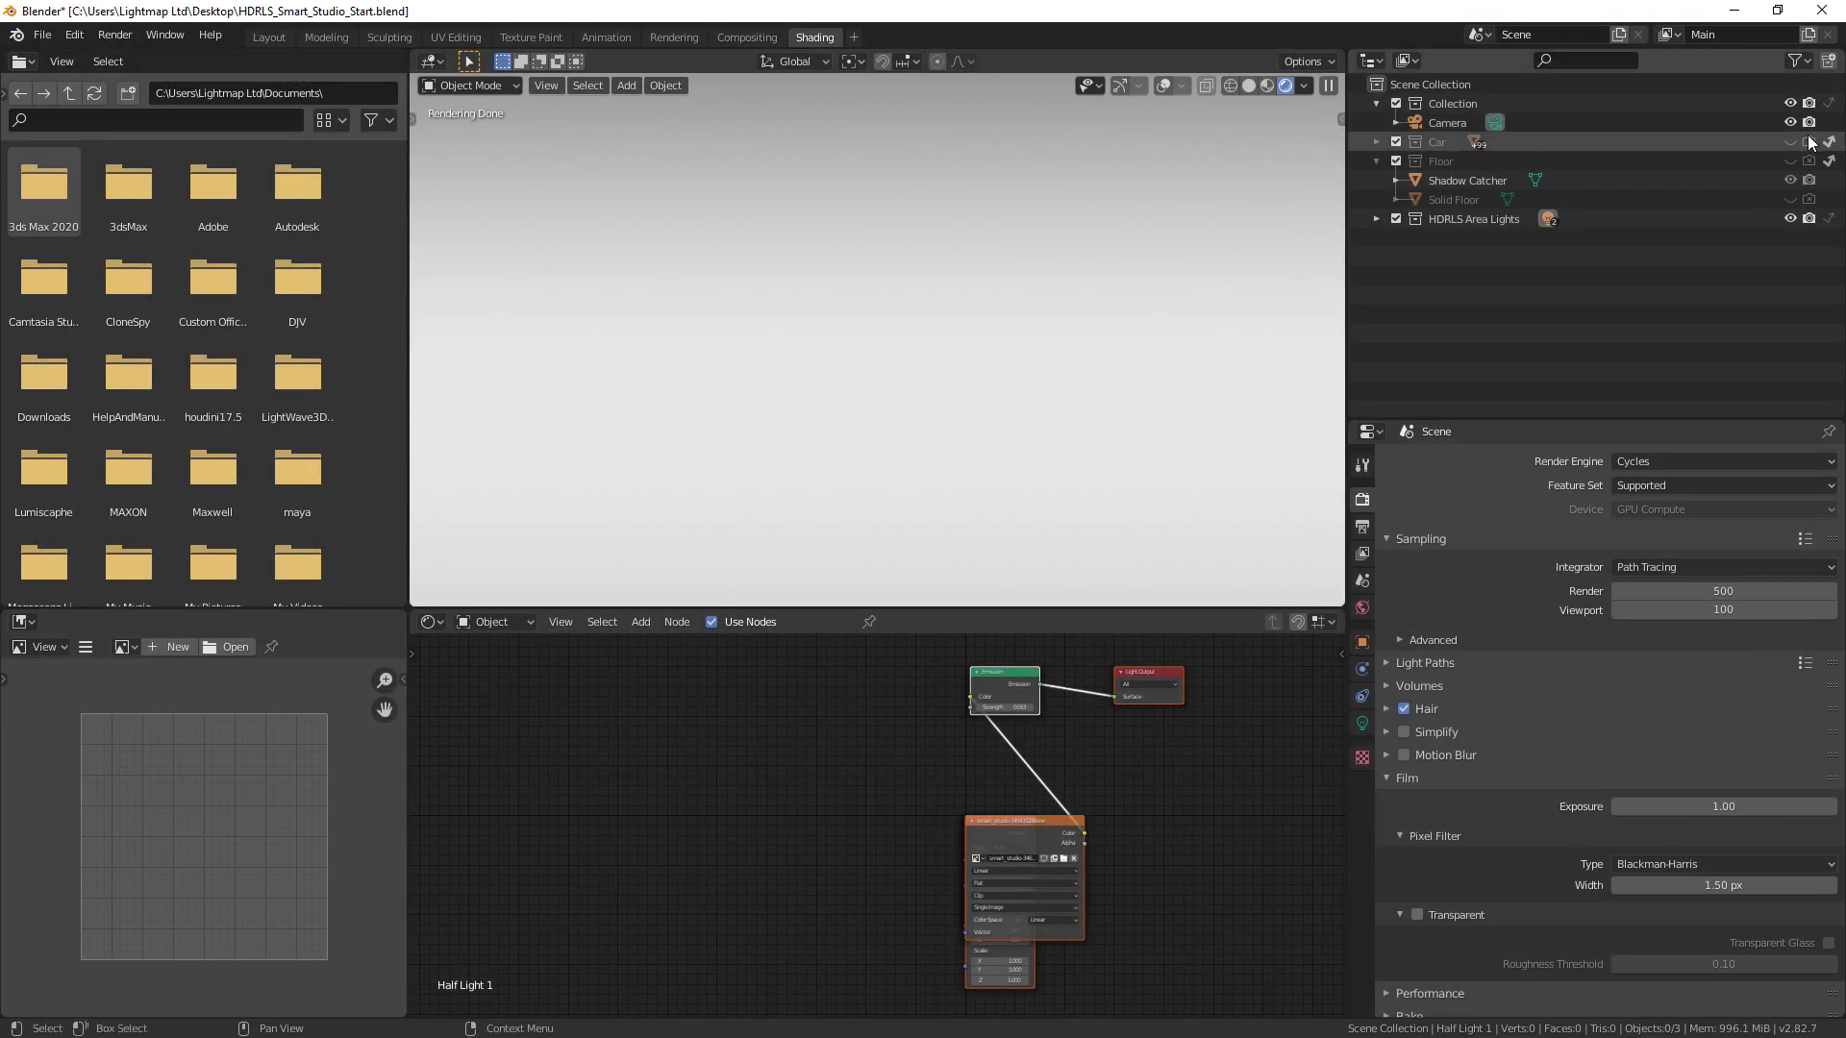
Make the Car and Floor collections visible again and start the HDR Light Studio connection from the world settings
left_click(1790, 141)
left_click(1791, 160)
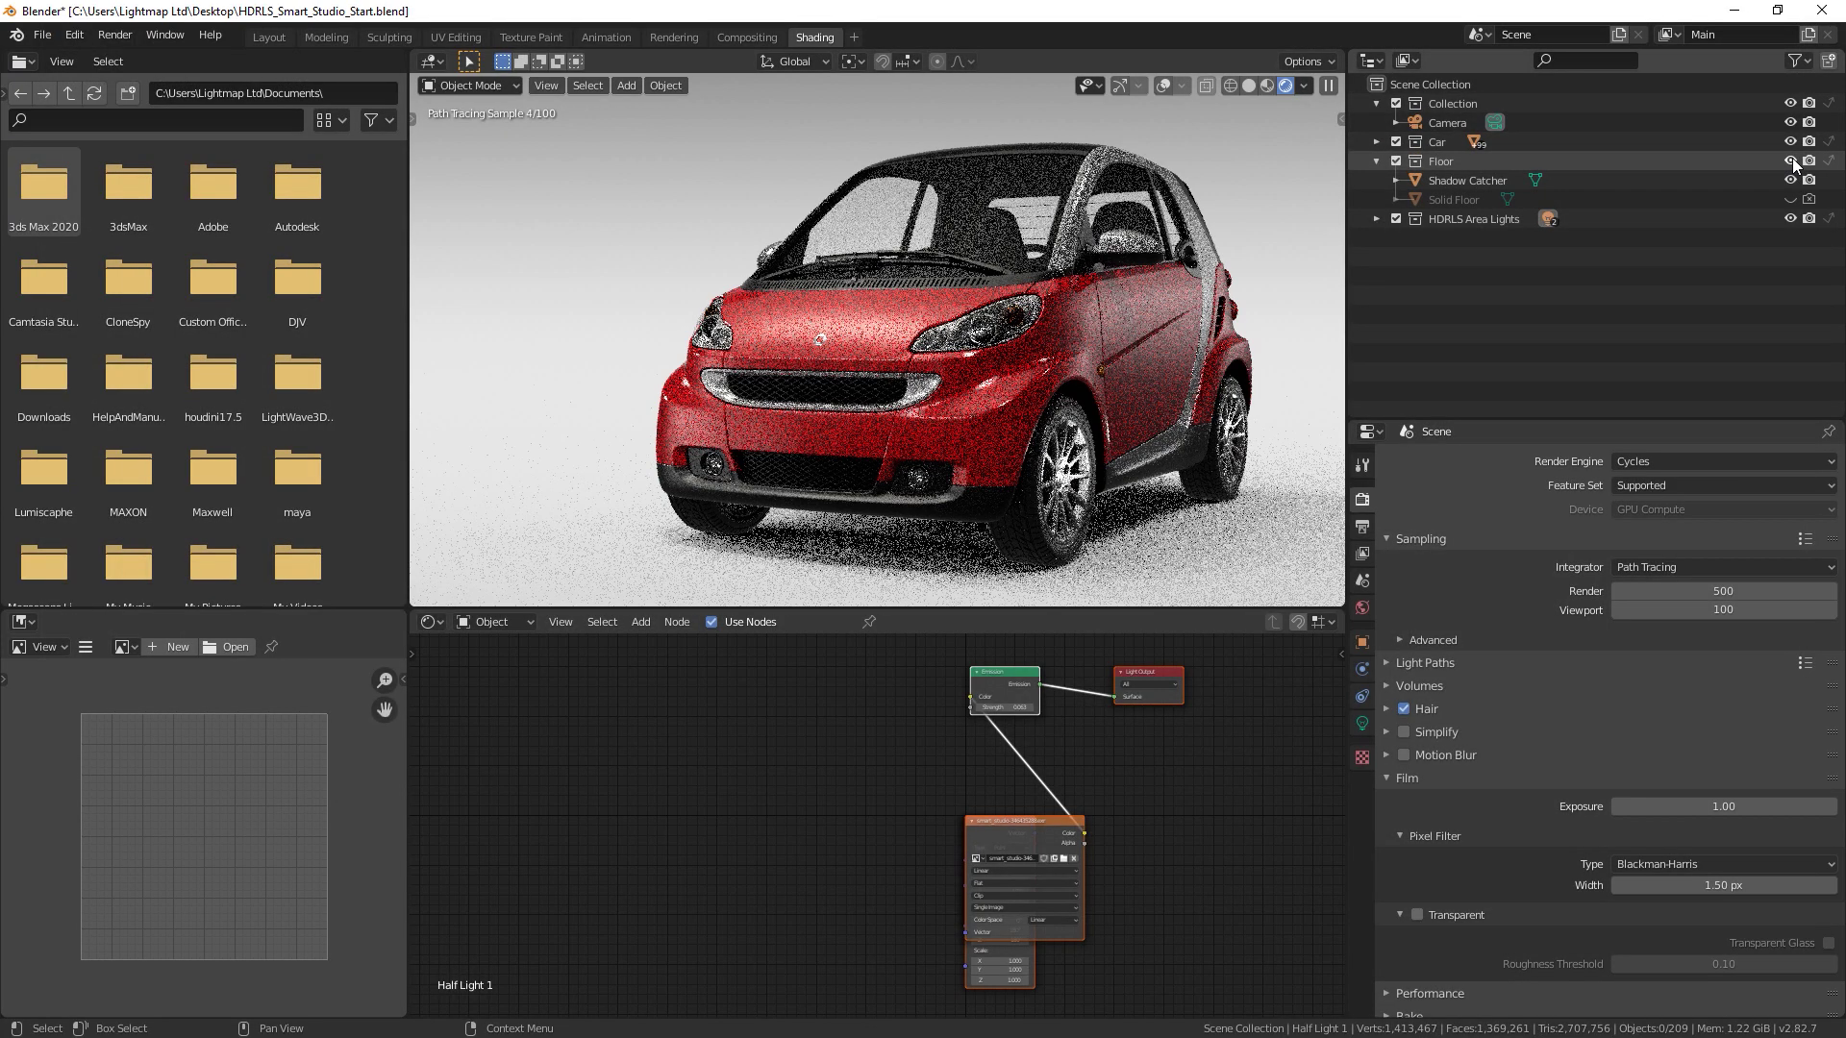
left_click(1361, 608)
scroll(1480, 615, "down", 10)
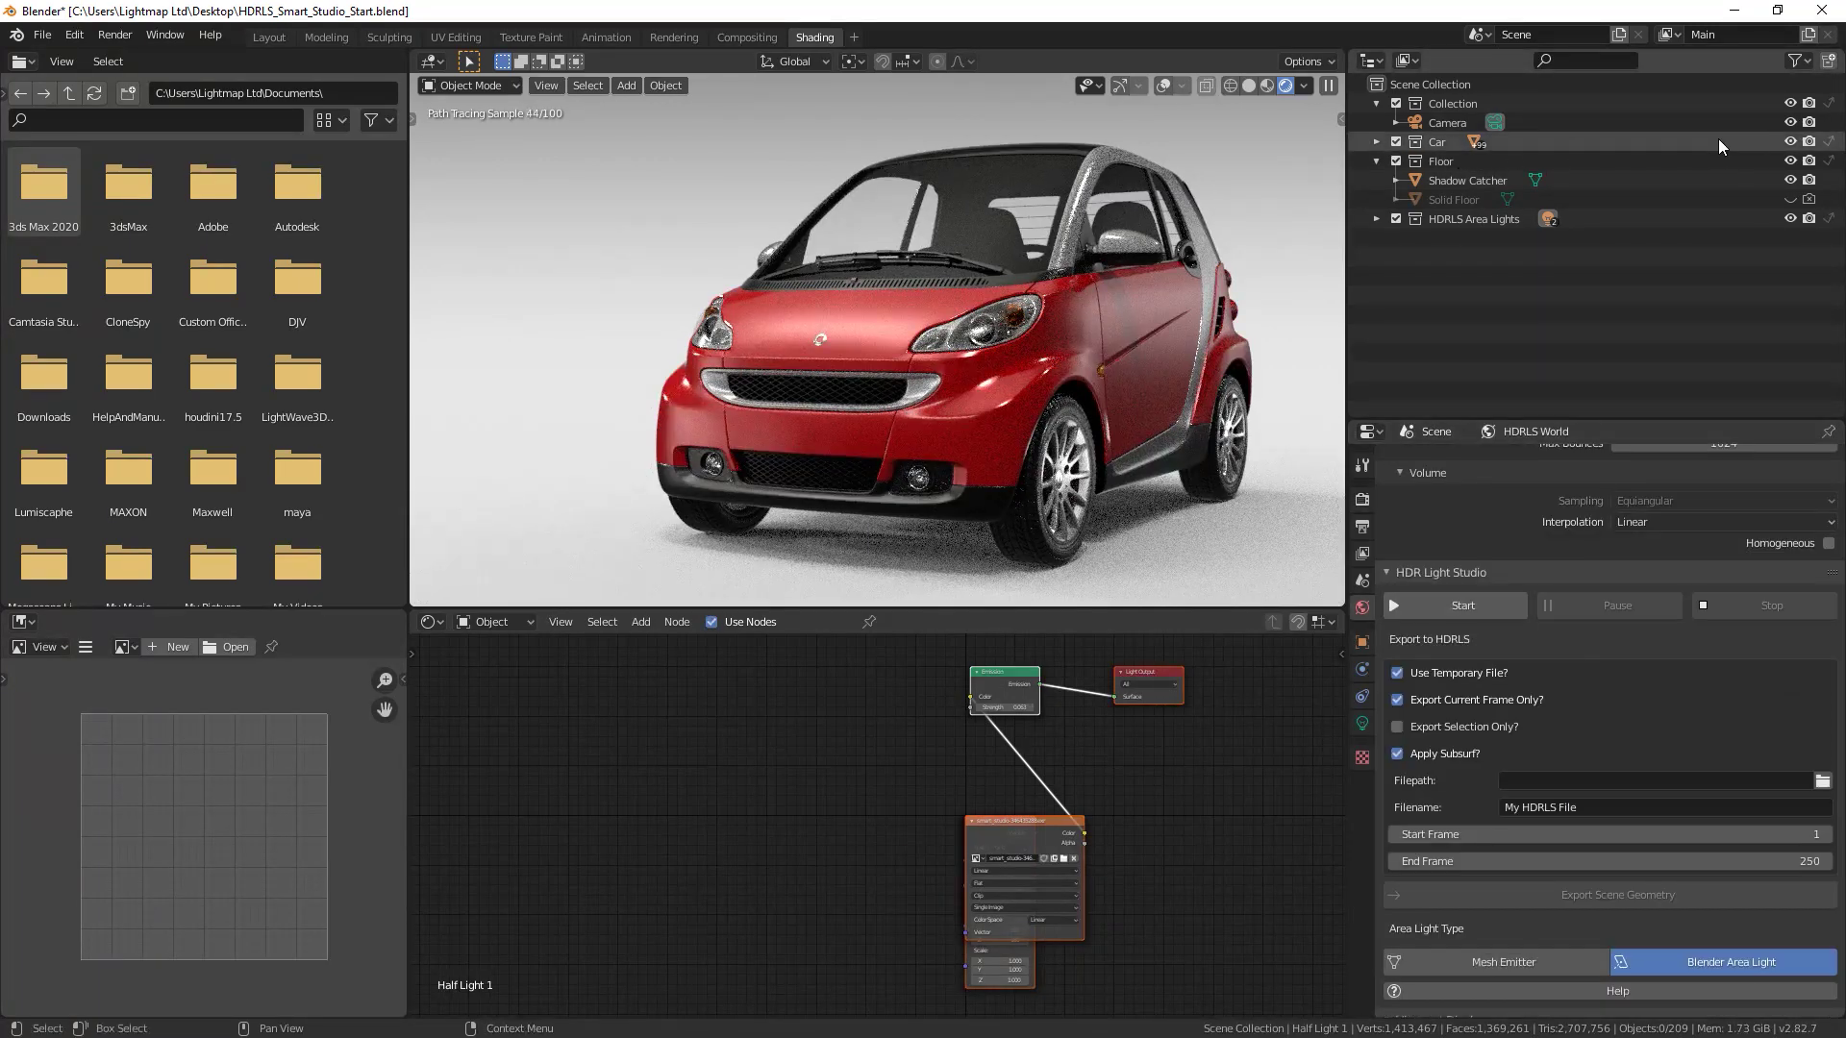
left_click(1486, 608)
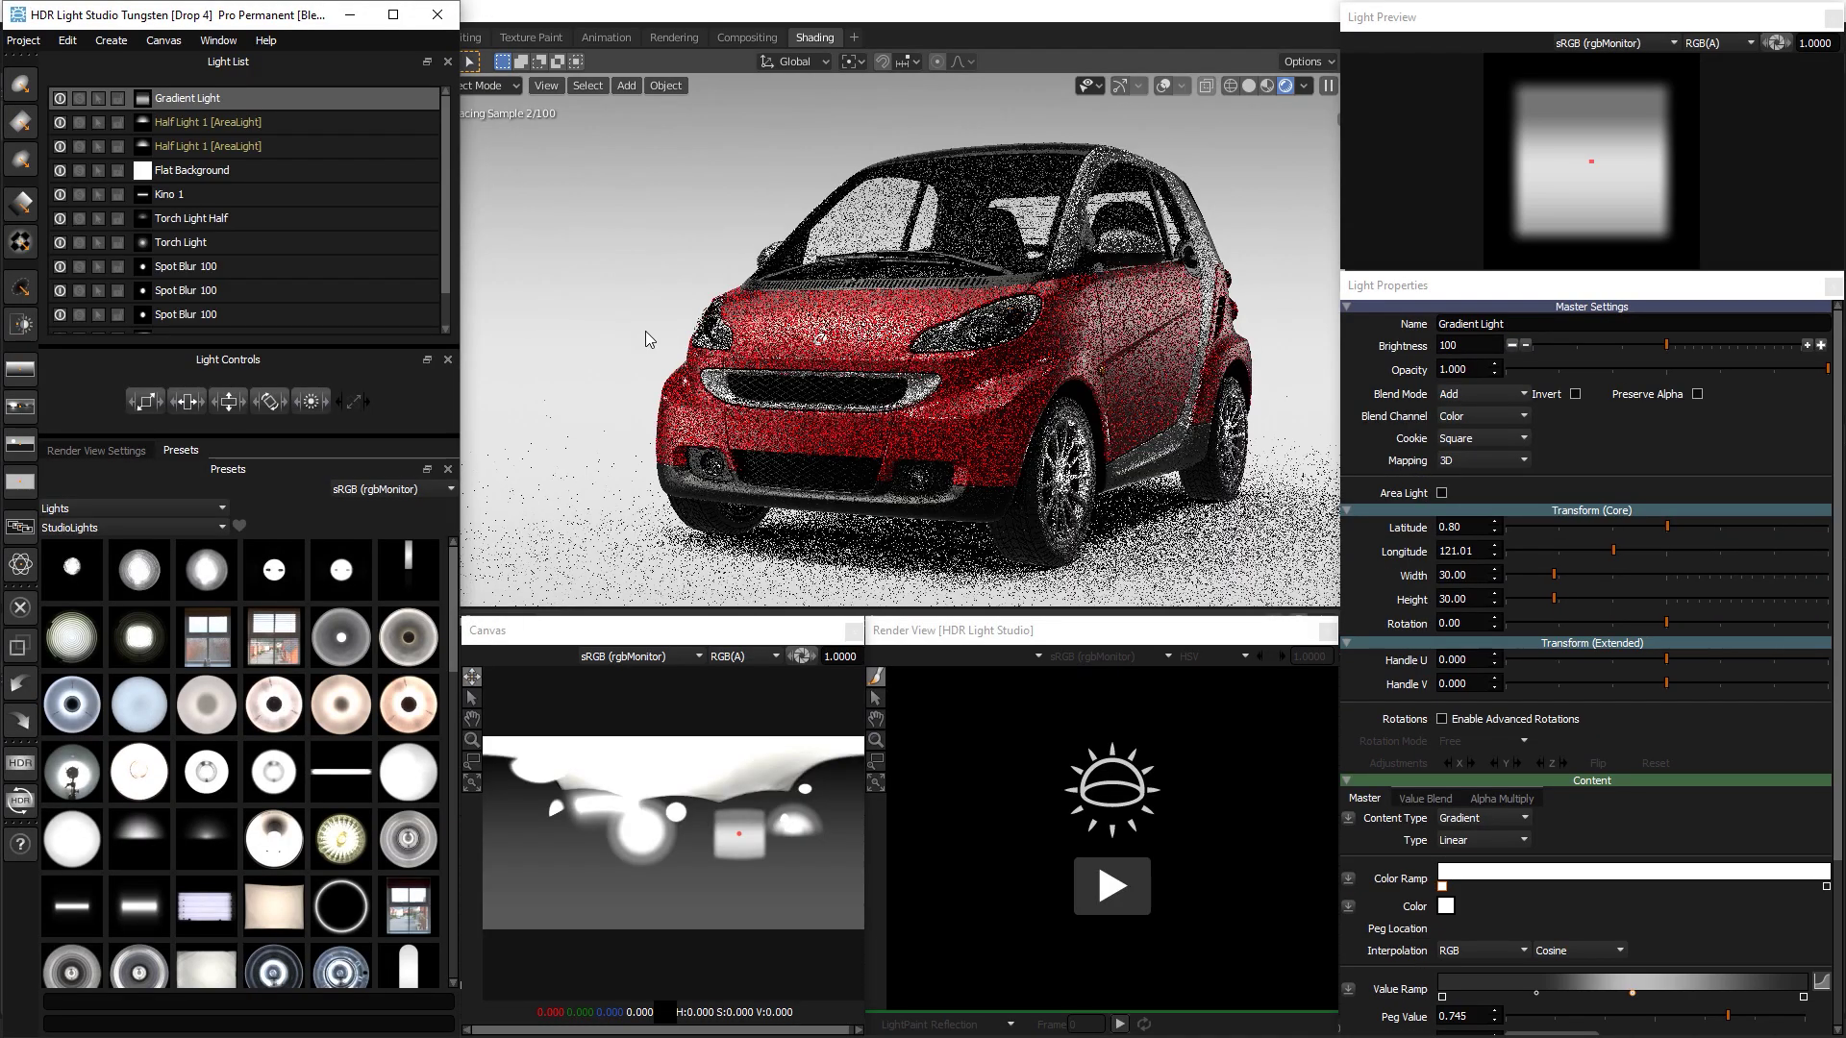
Turn off all existing lights in HDR Light Studio and add a rectangular light with brightness 901
left_click(68, 40)
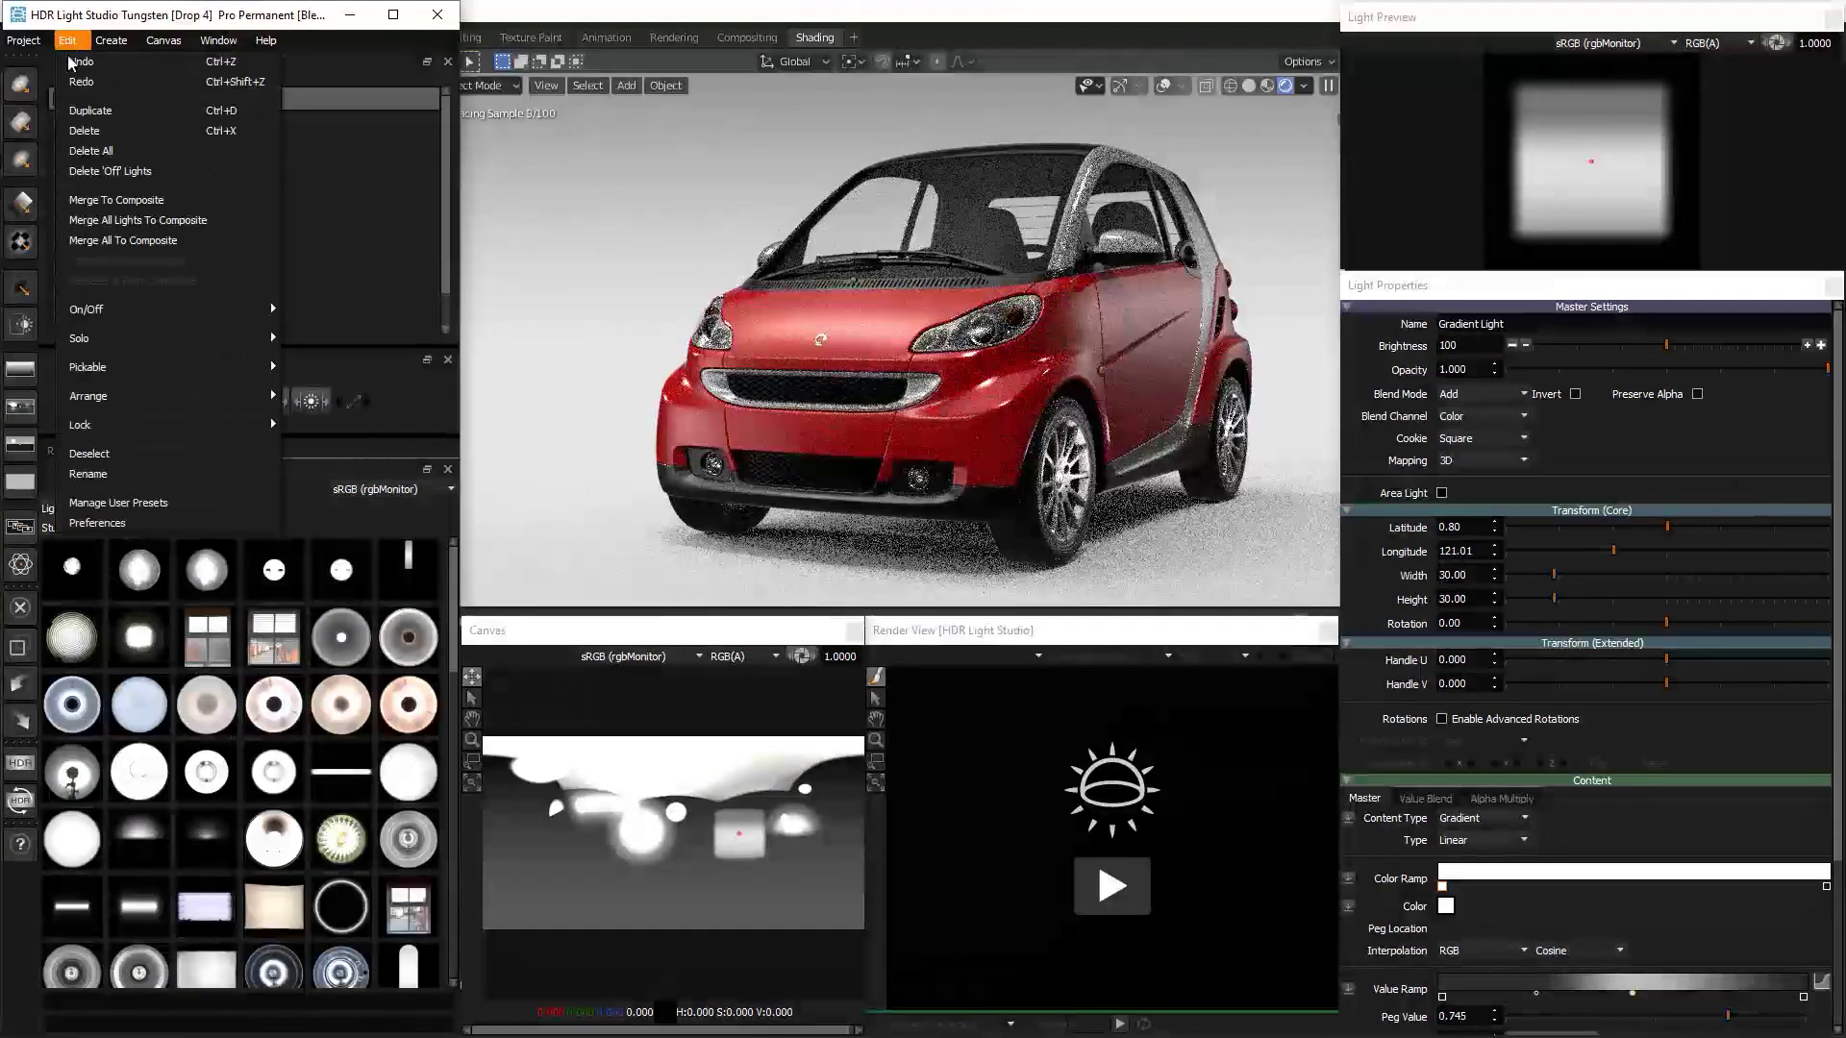
mouse_move(250, 310)
left_click(322, 357)
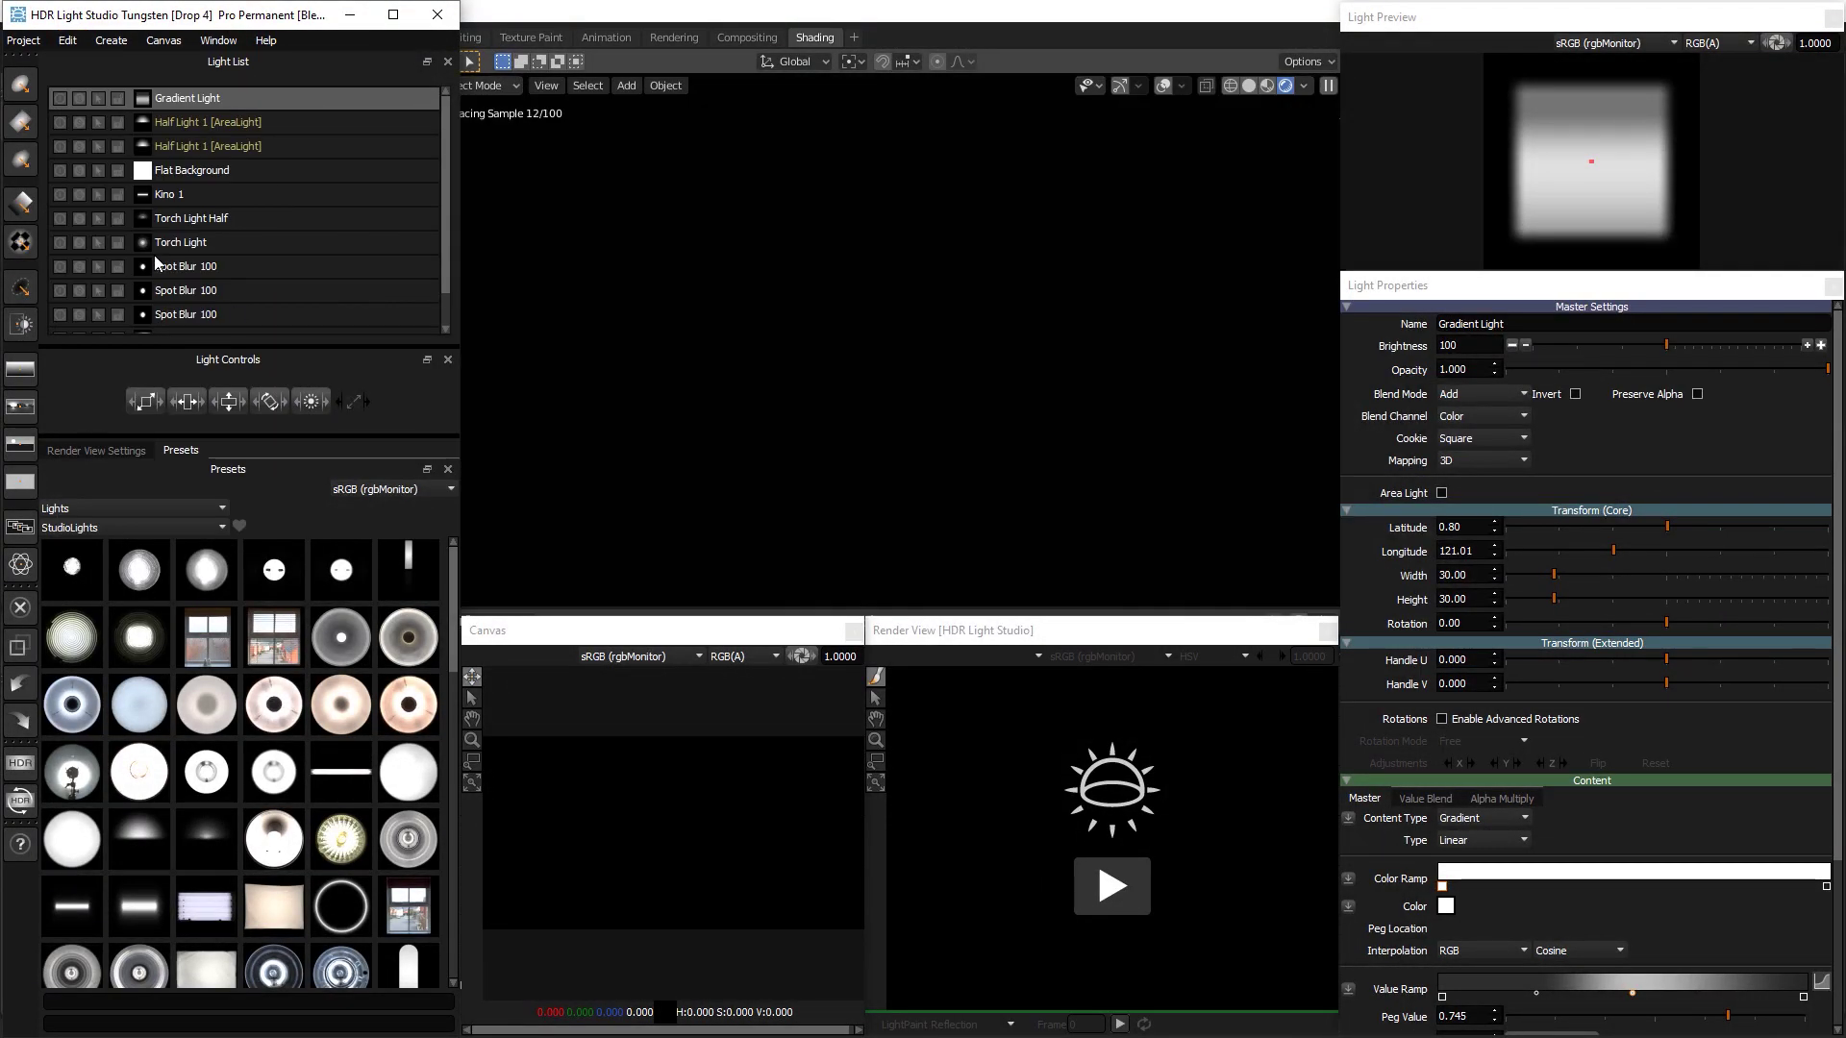
left_click(20, 122)
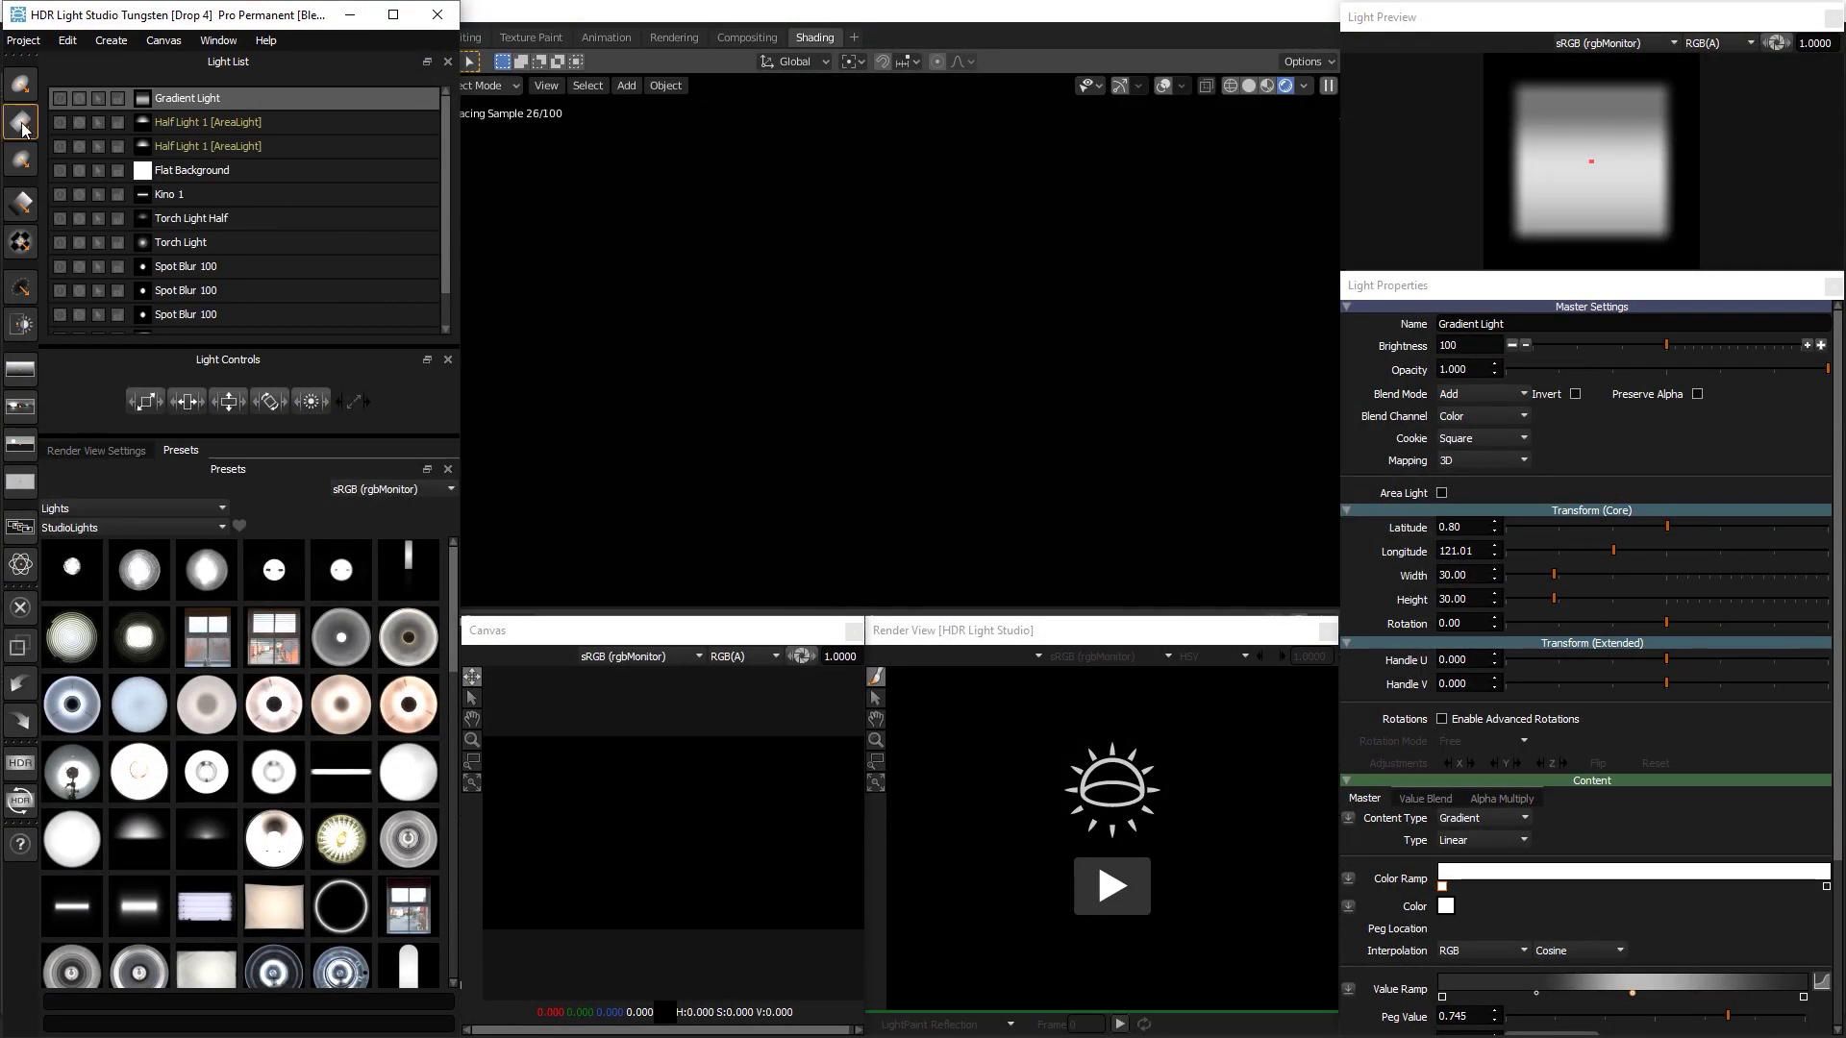
left_click(1723, 345)
Switch to Blender, hide the Shadow Catcher object and show the Solid Floor object
left_click(1016, 12)
left_click(1789, 180)
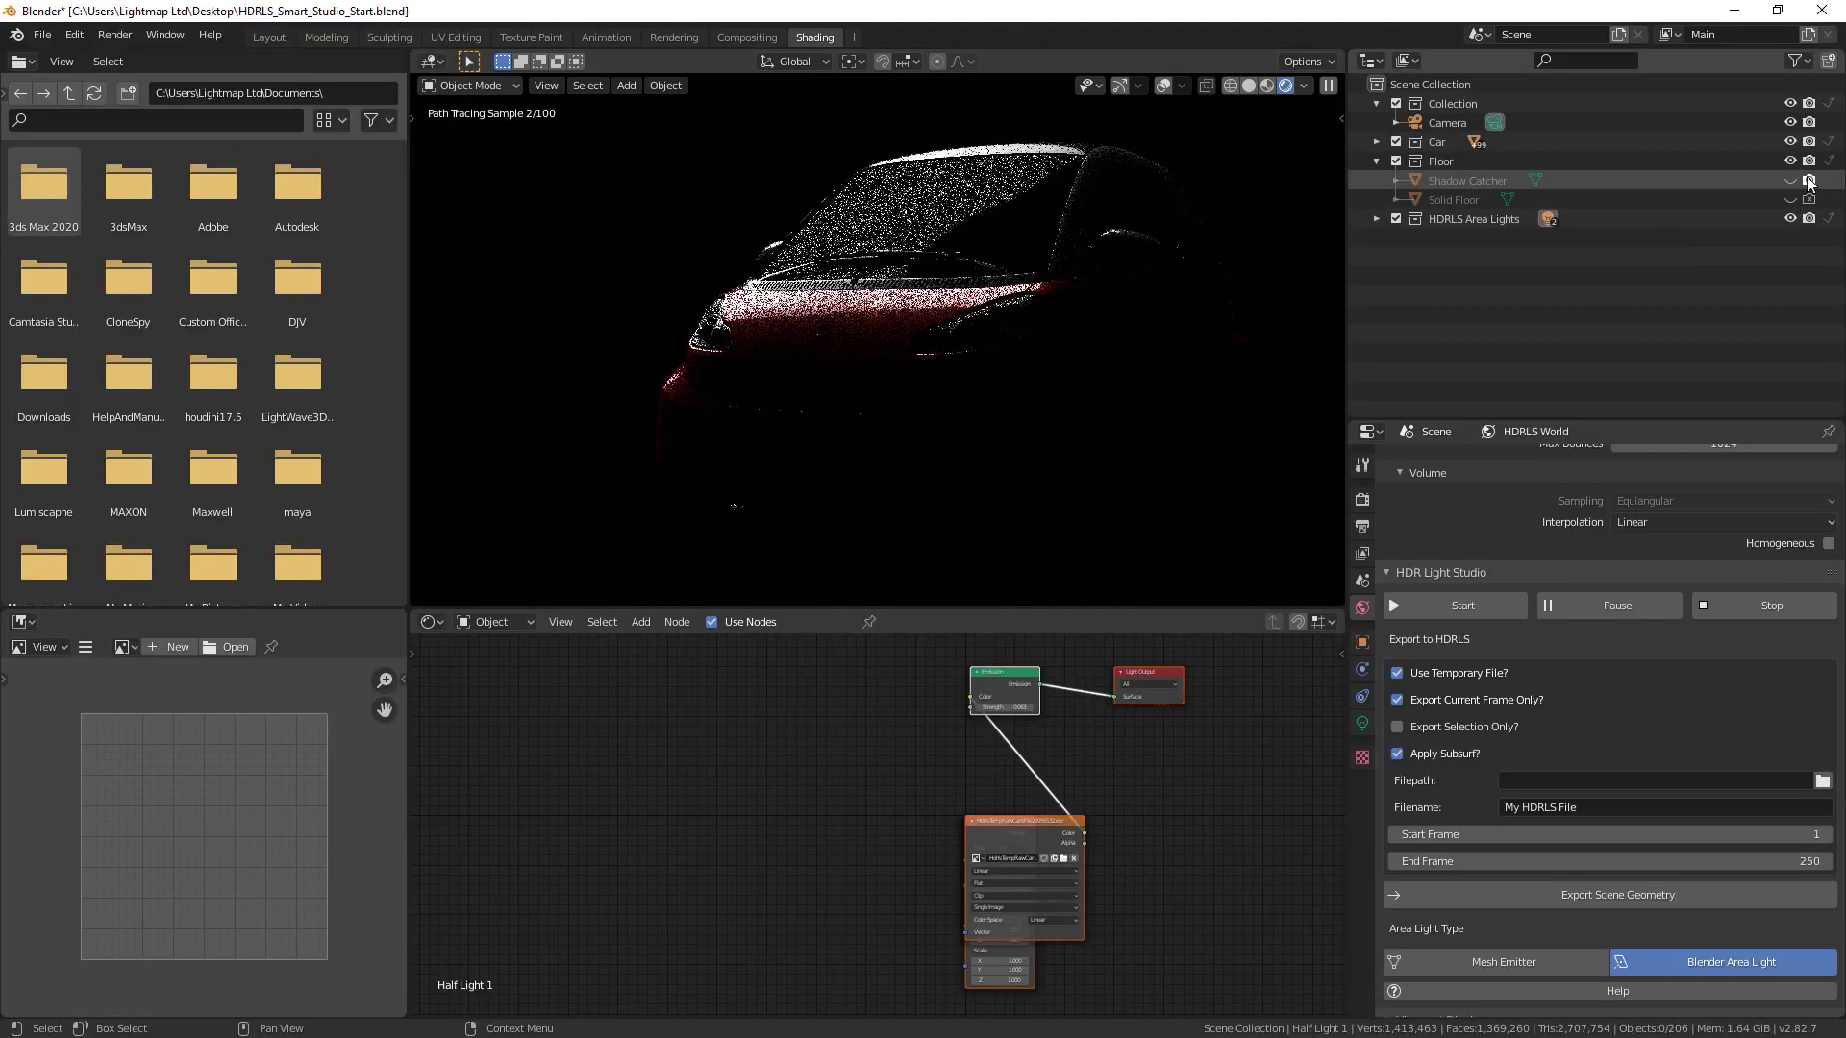
left_click(1790, 199)
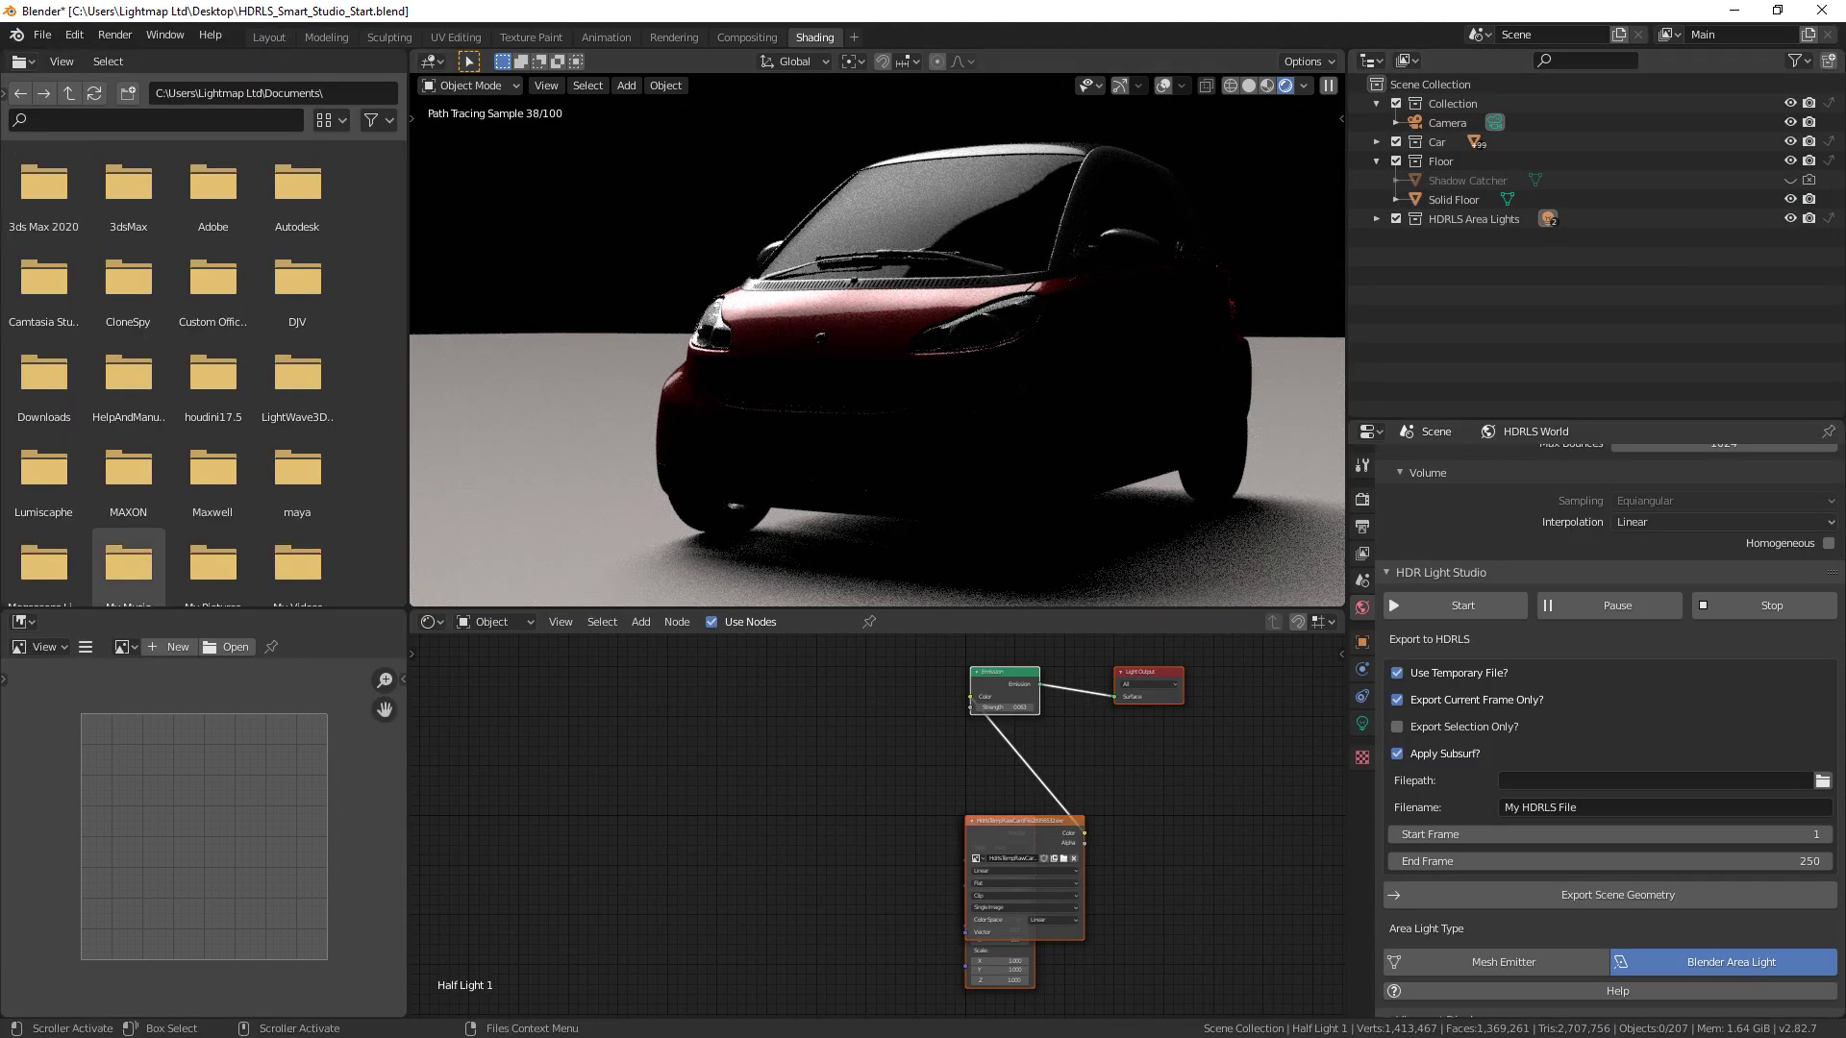
Switch to HDR Light Studio, reposition the Rect Light on the canvas, set its width and height to 10 and raise its brightness
key("alt+Tab")
left_click(768, 776)
double_click(1453, 575)
type("10")
key("Tab")
type("10")
key("Tab")
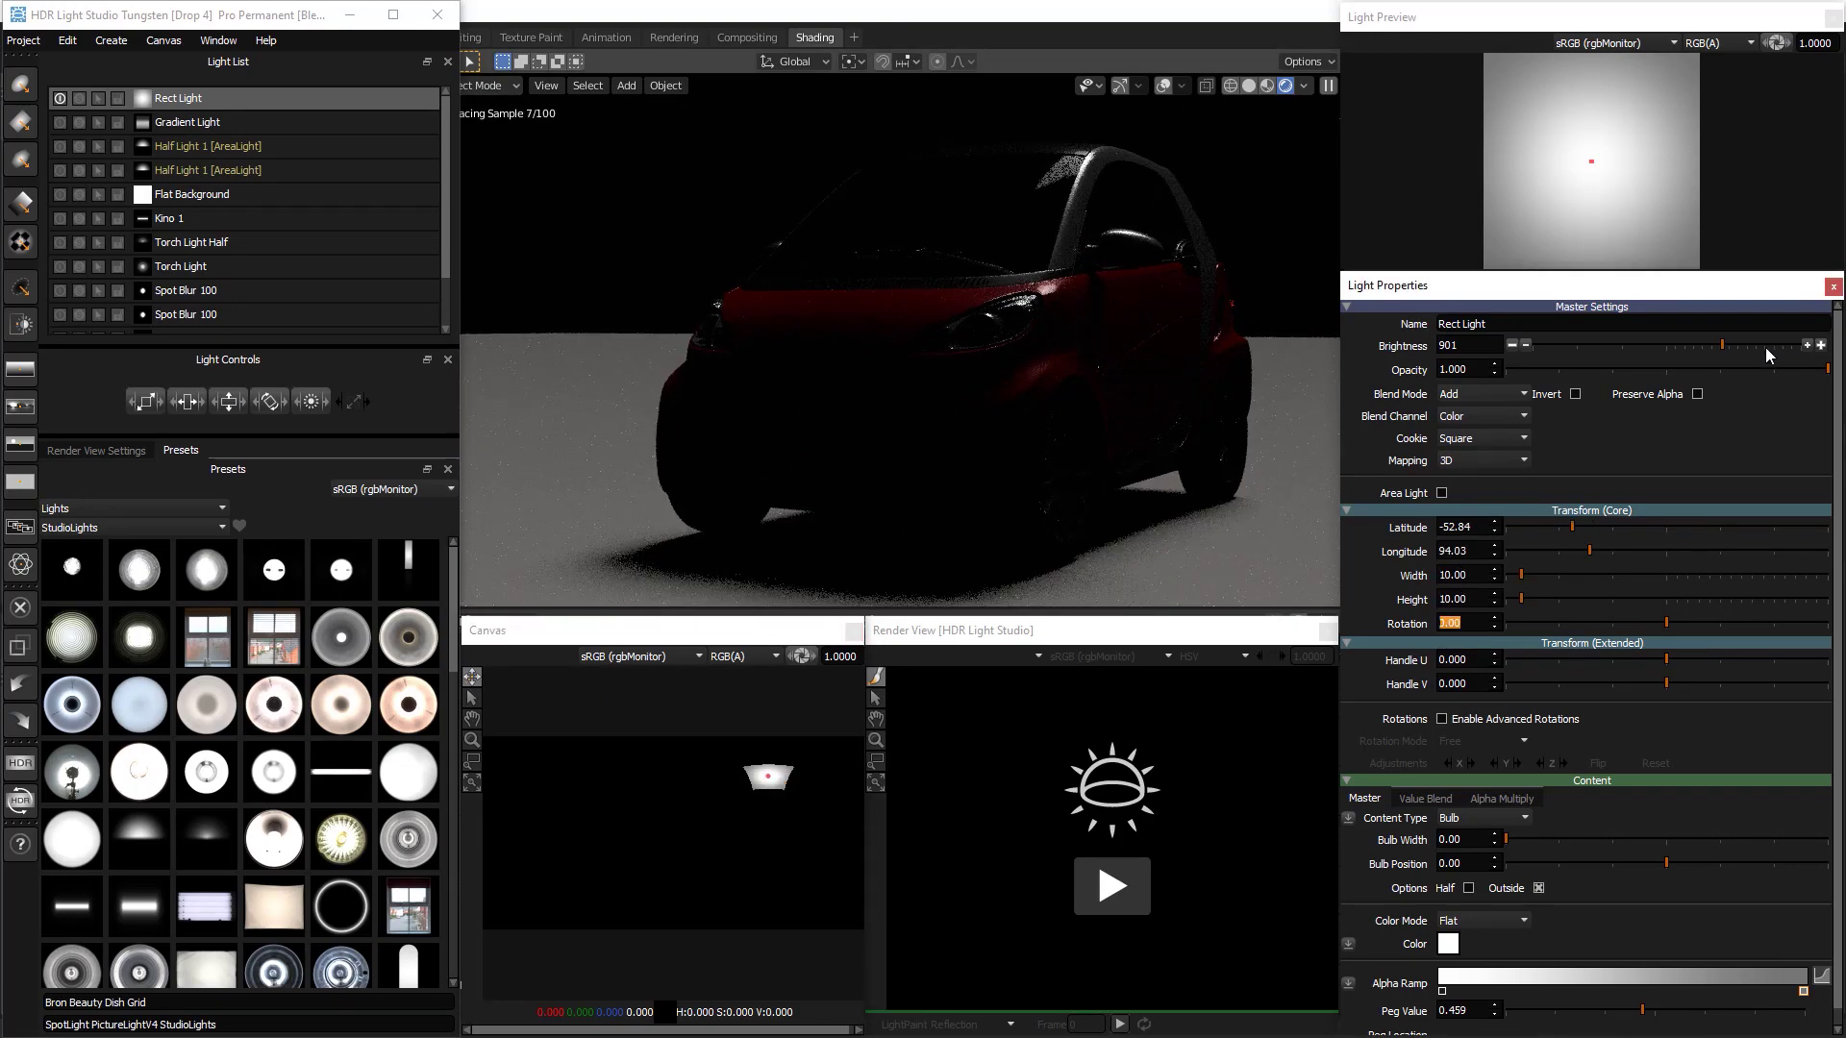
left_click(1774, 345)
left_click_drag(626, 772, 520, 786)
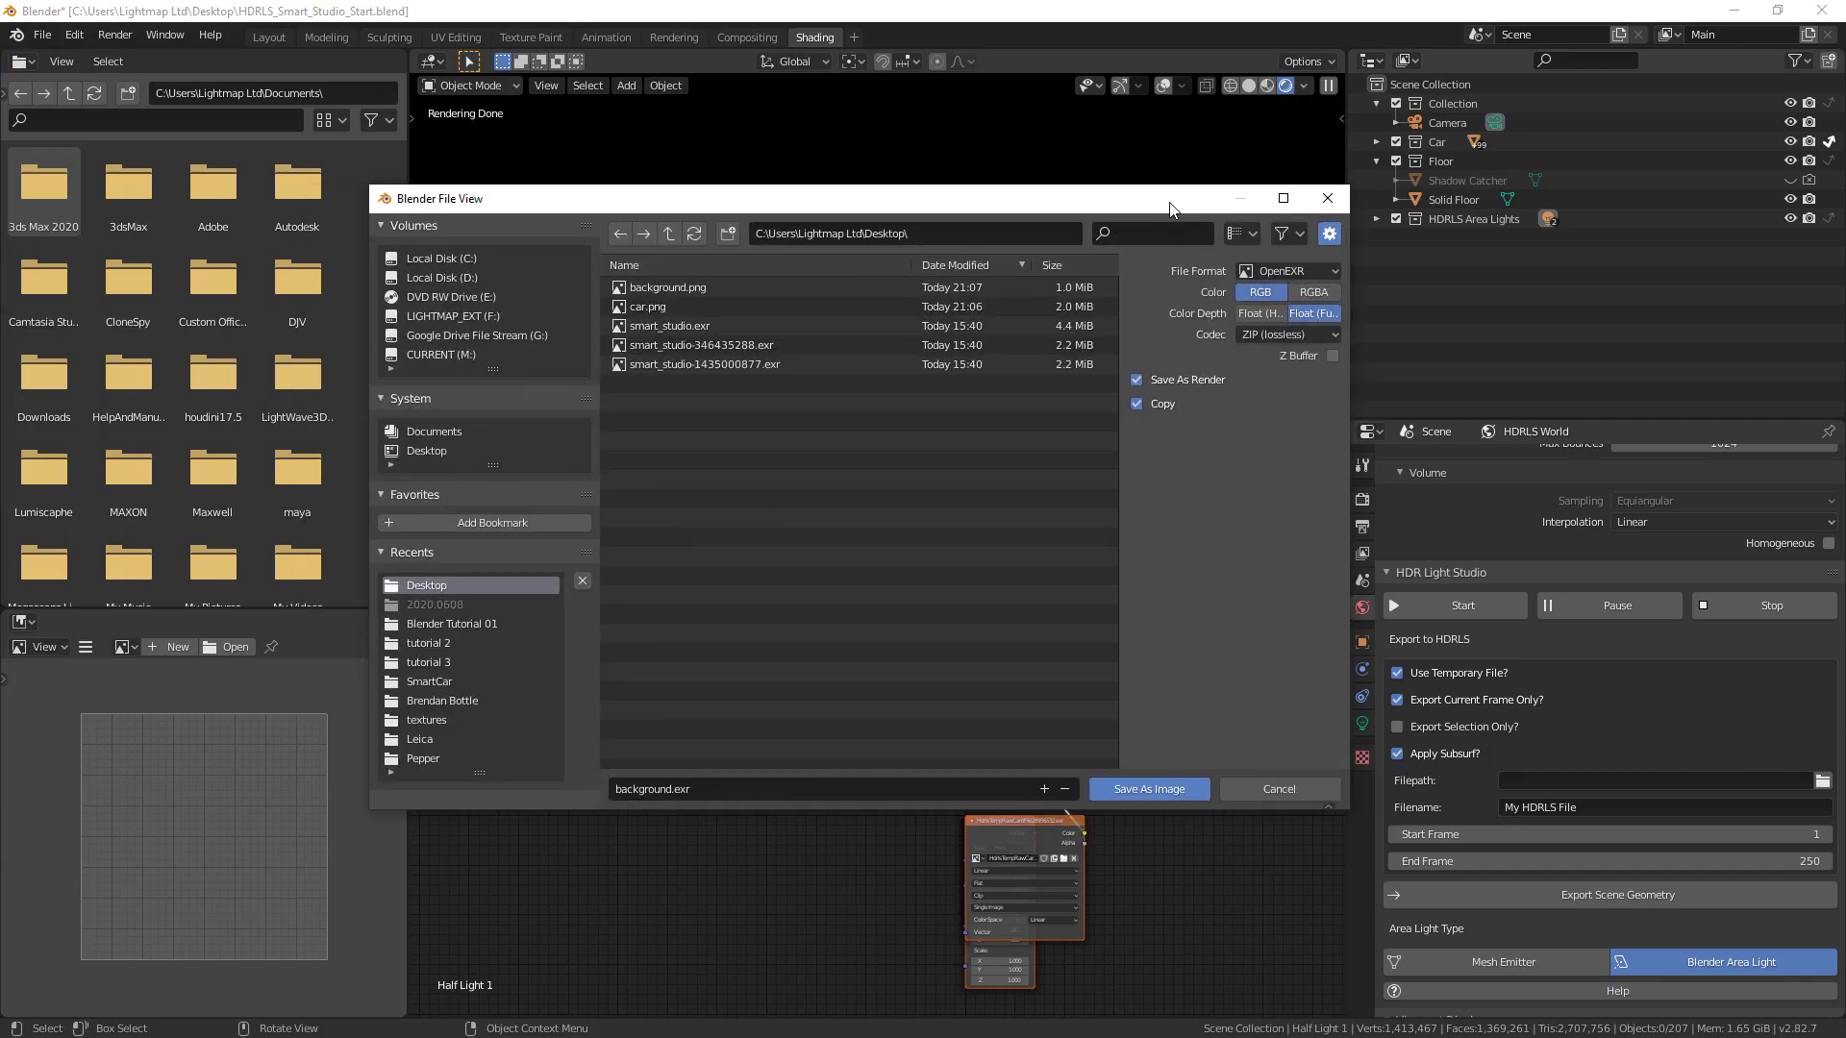
Save the shadow render to the Desktop as an 8-bit PNG named shadow.png
left_click(1306, 273)
left_click(1231, 361)
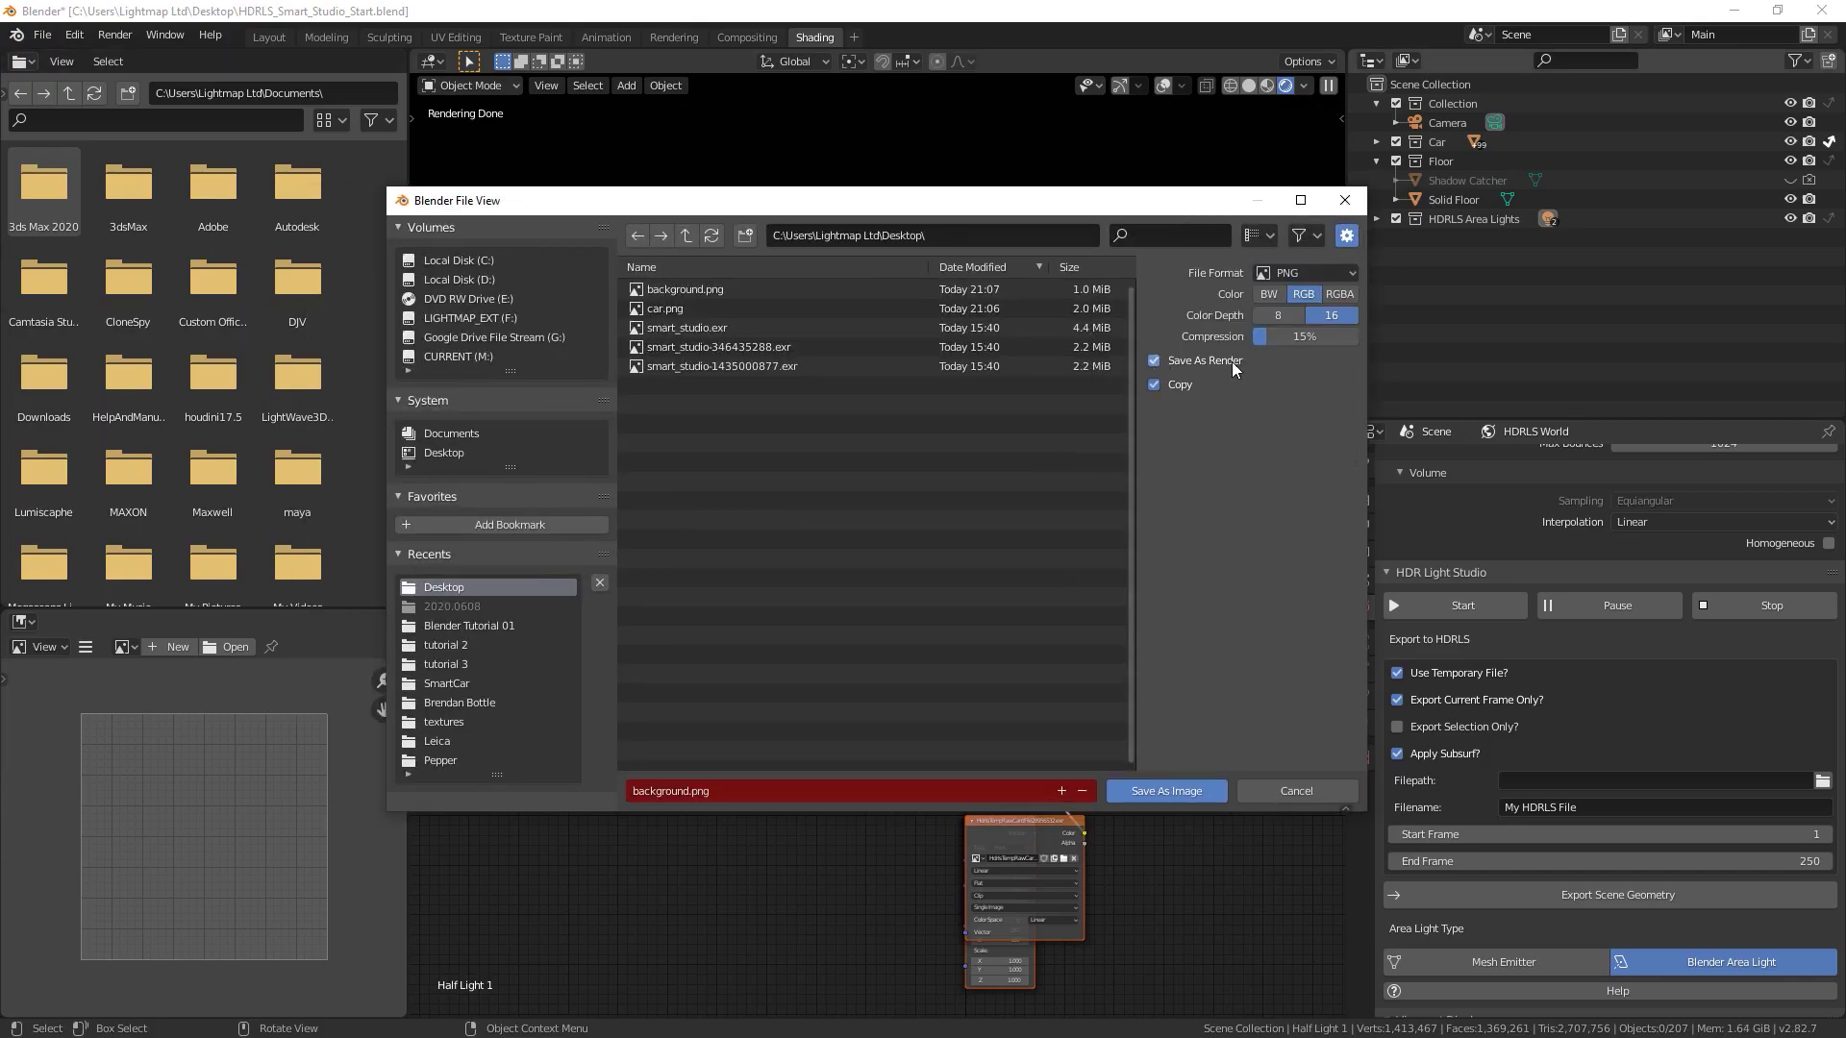
left_click(626, 790)
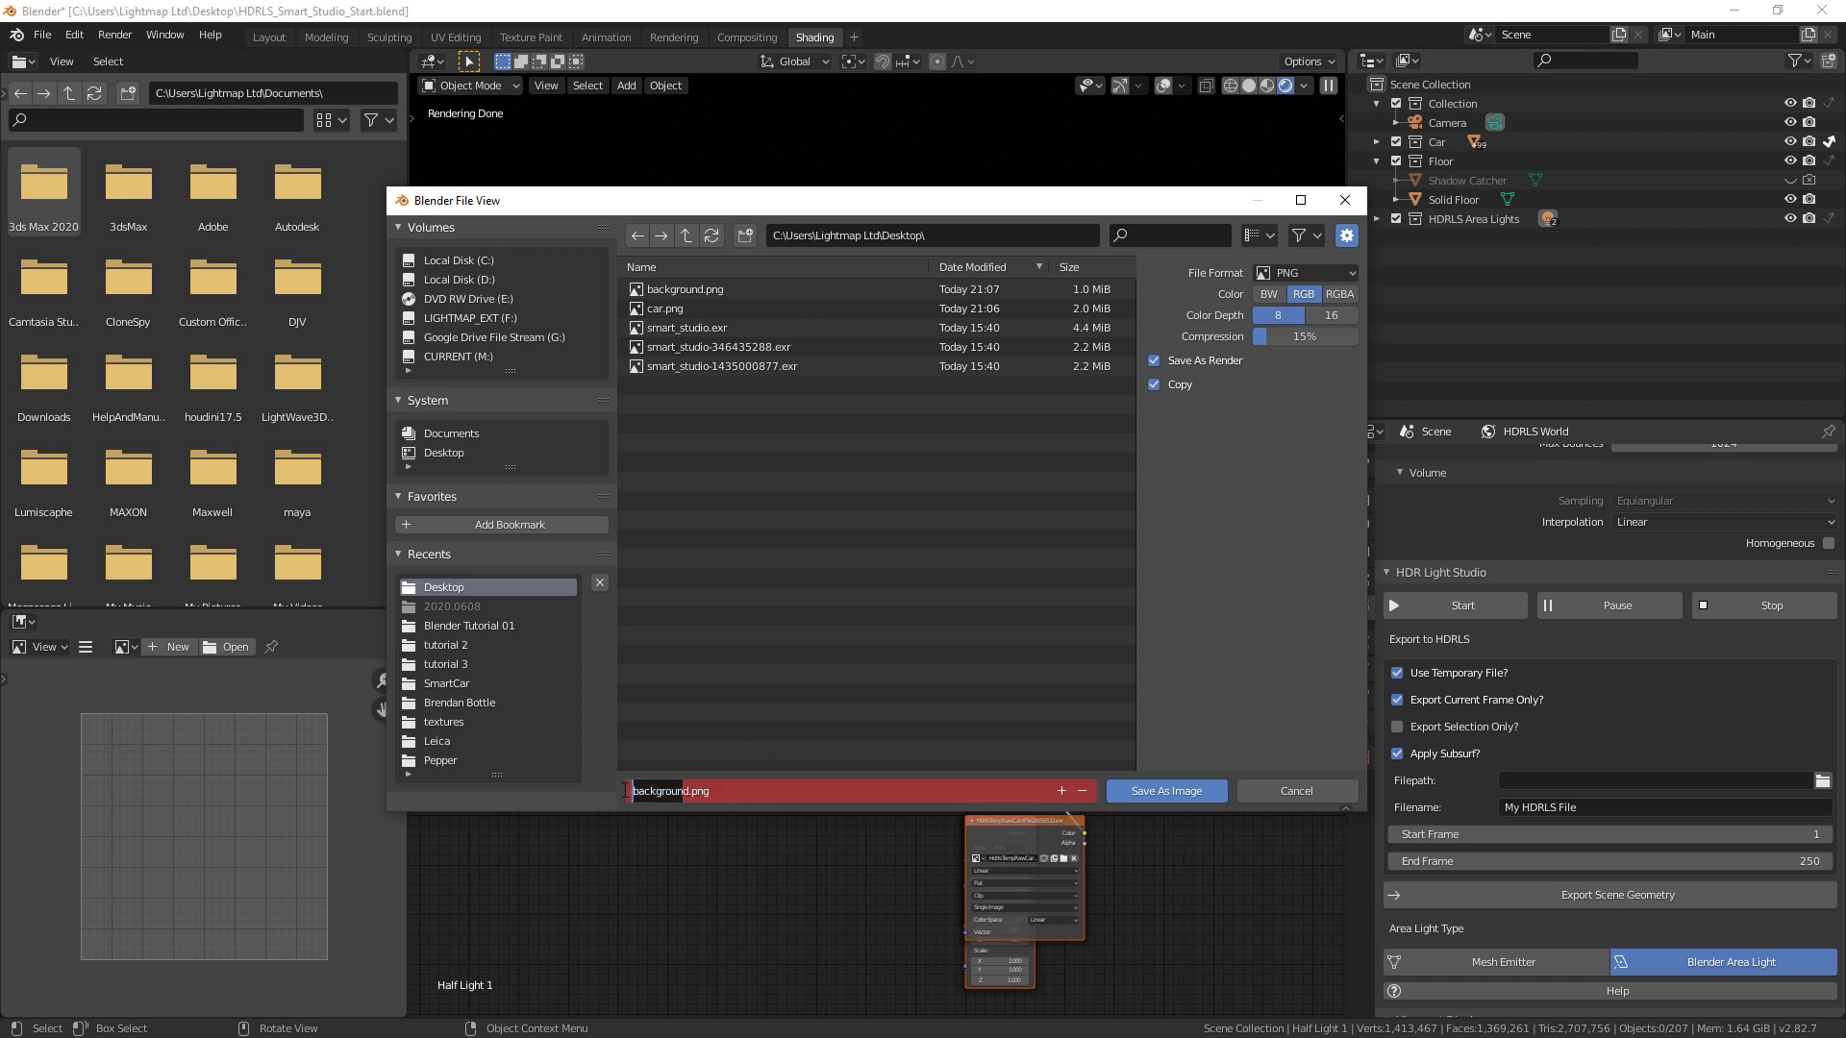
type("shadow")
left_click(1186, 796)
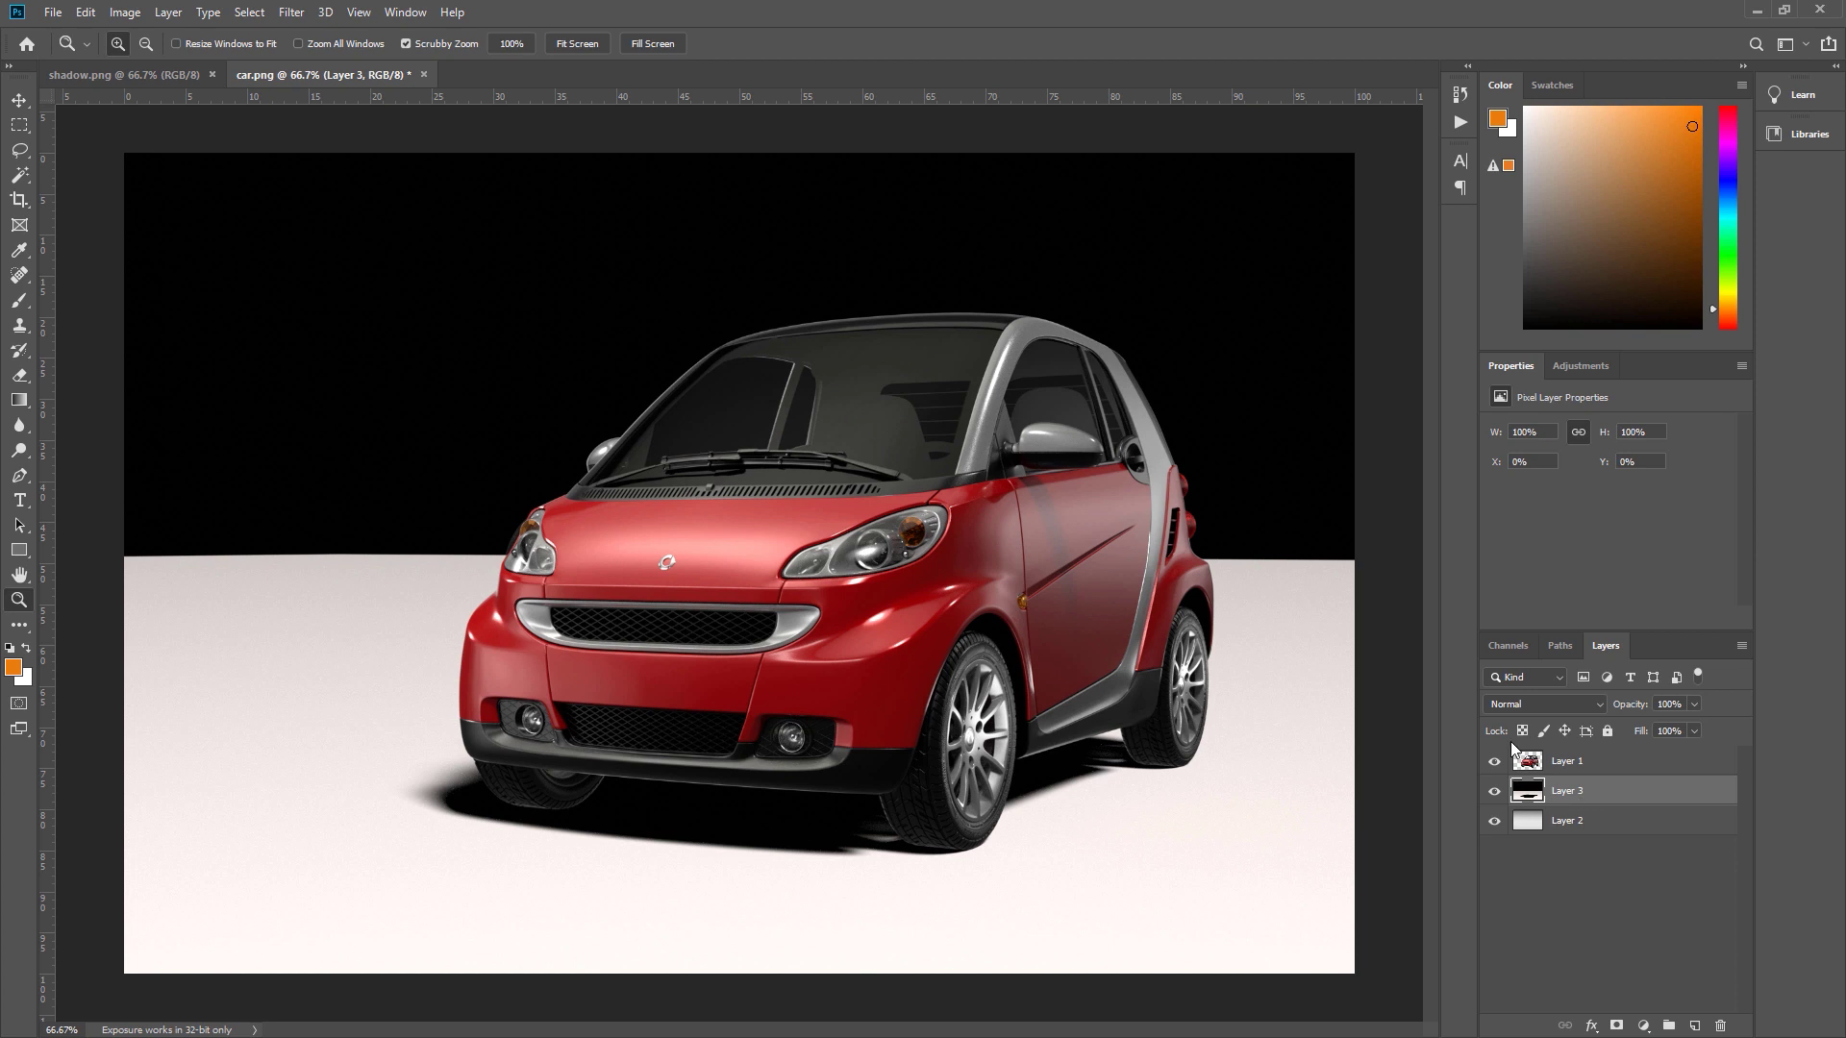
In Photoshop, set Layer 3's blend mode to Multiply and delete its black area above the floor's horizon
left_click(1526, 709)
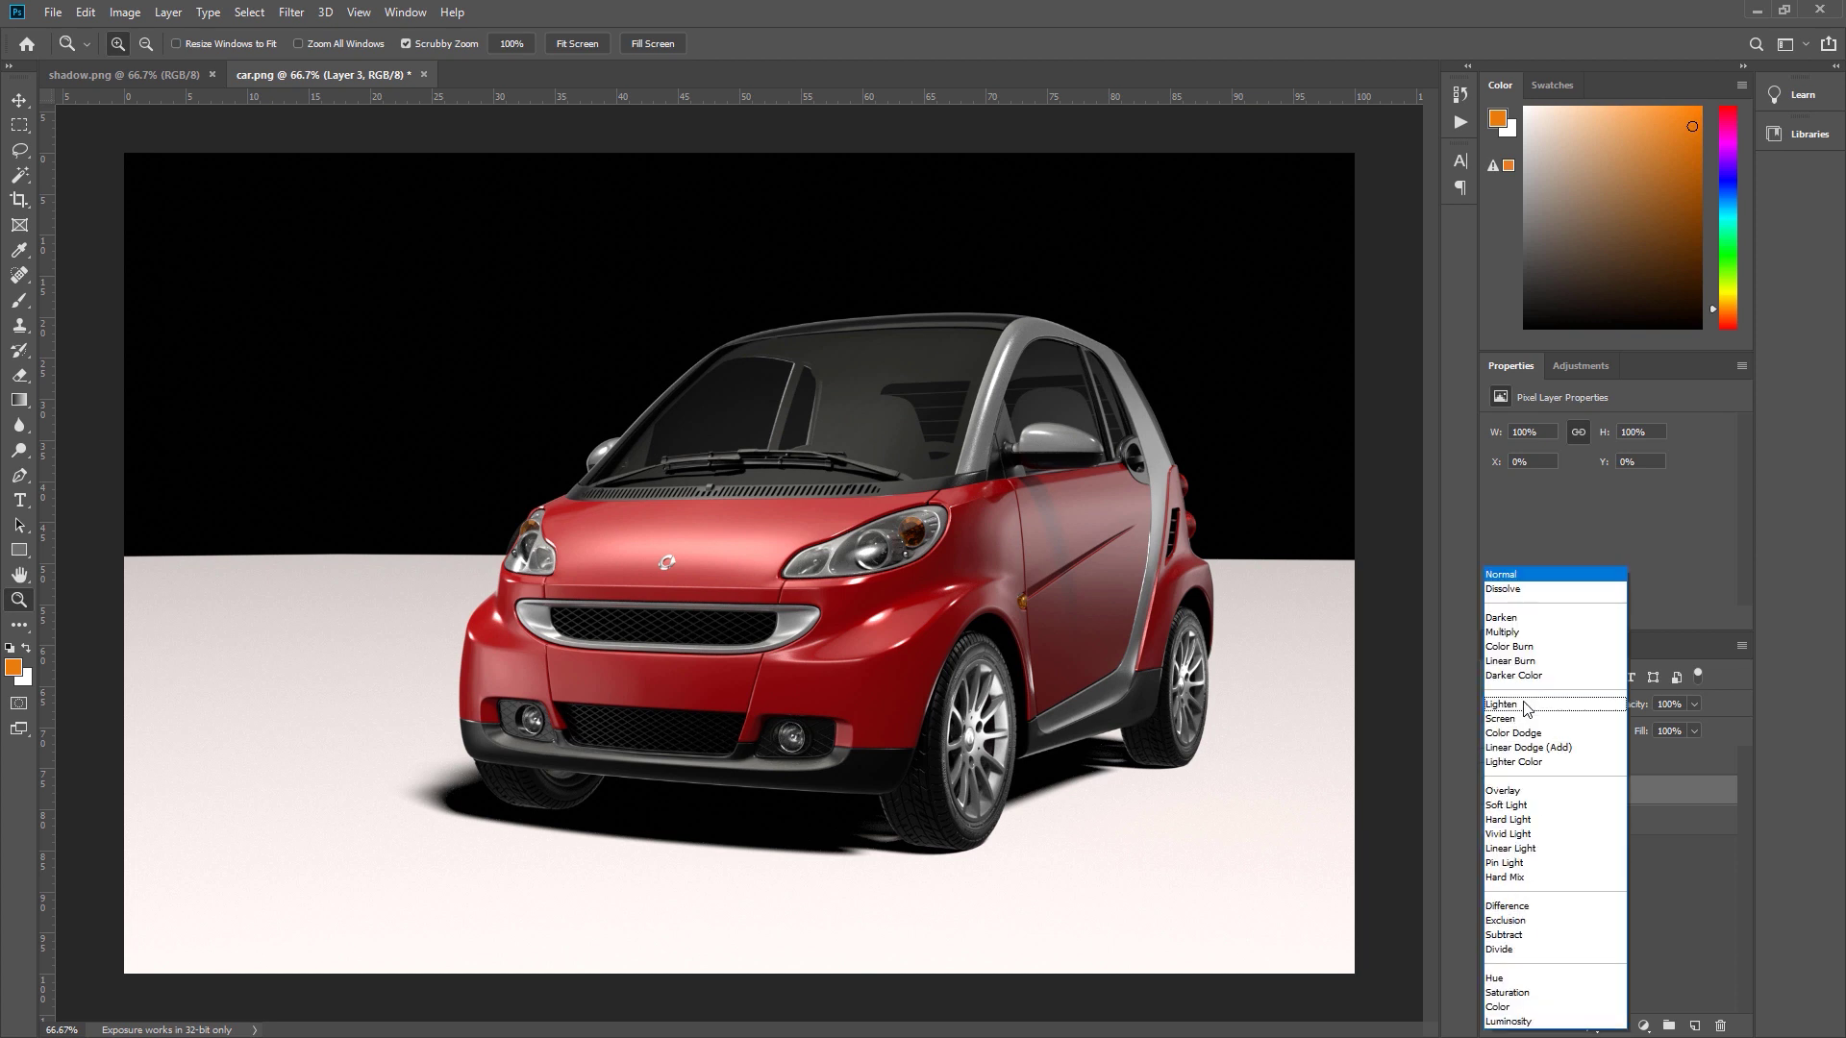
left_click(1511, 633)
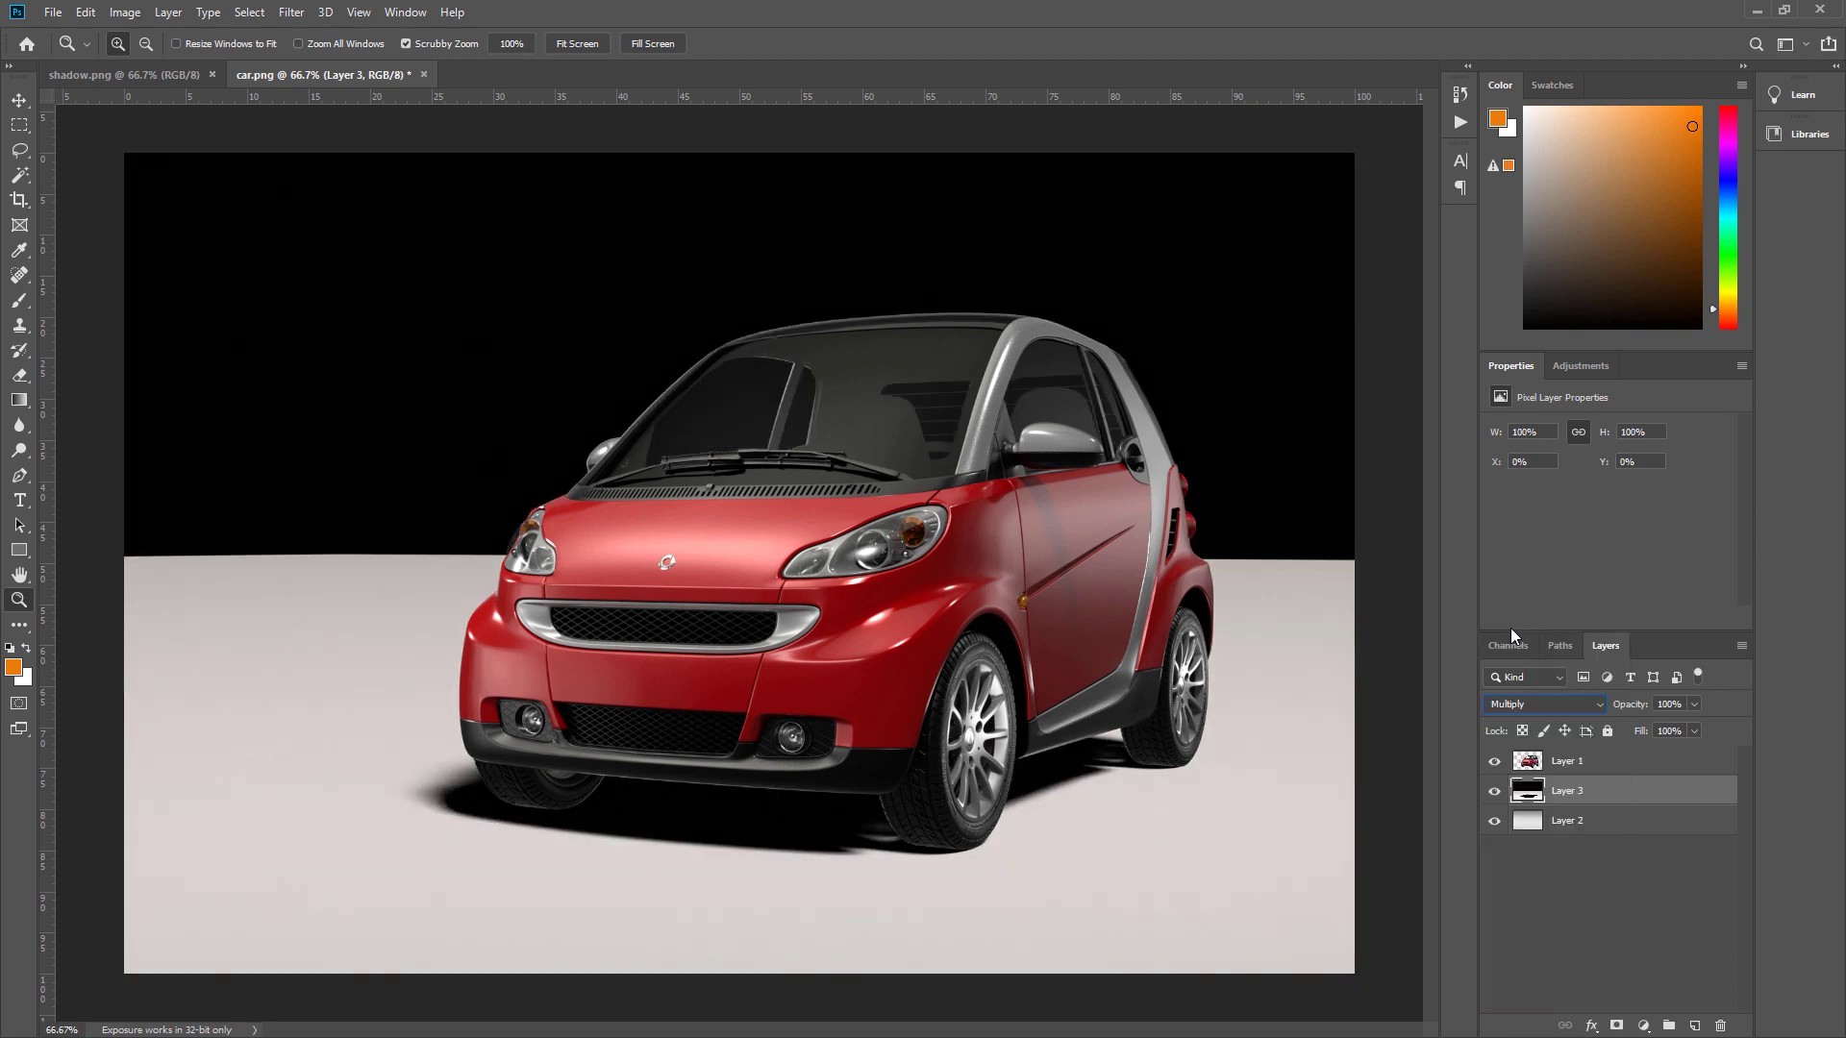
left_click(19, 125)
left_click(231, 135)
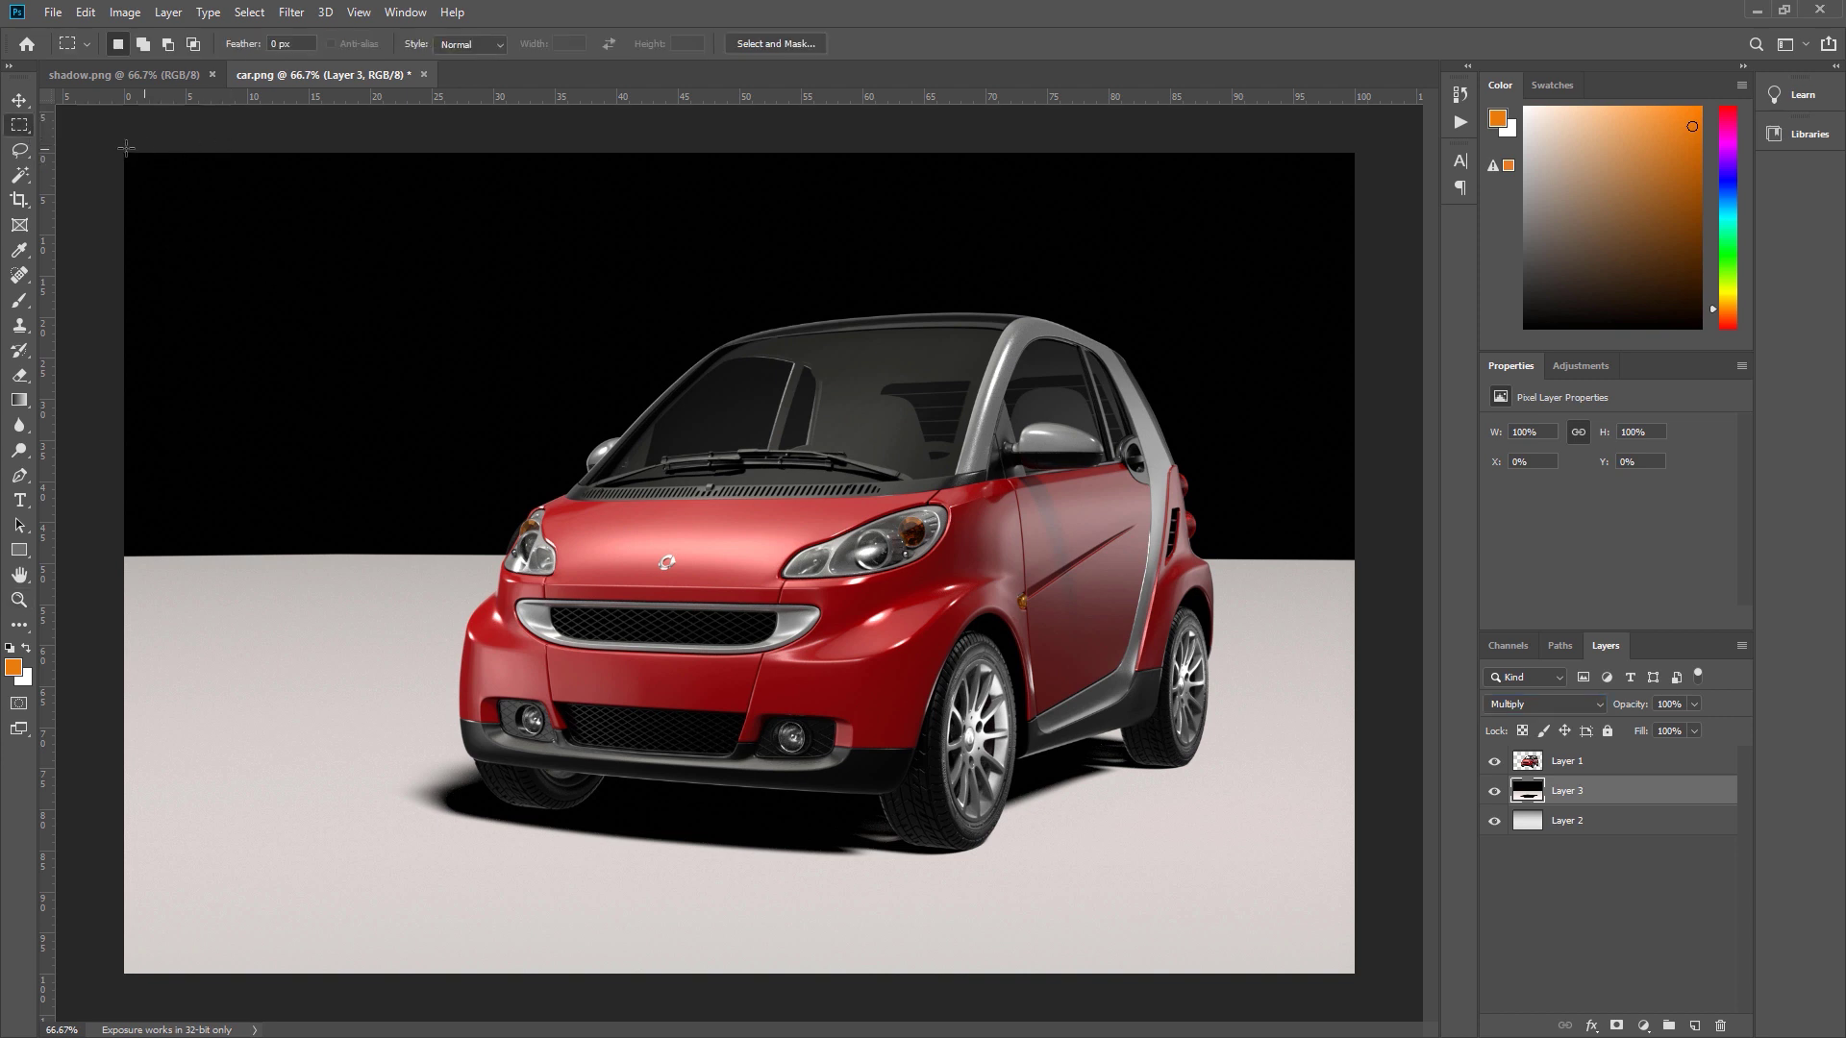
left_click_drag(108, 142, 1373, 566)
key("Delete")
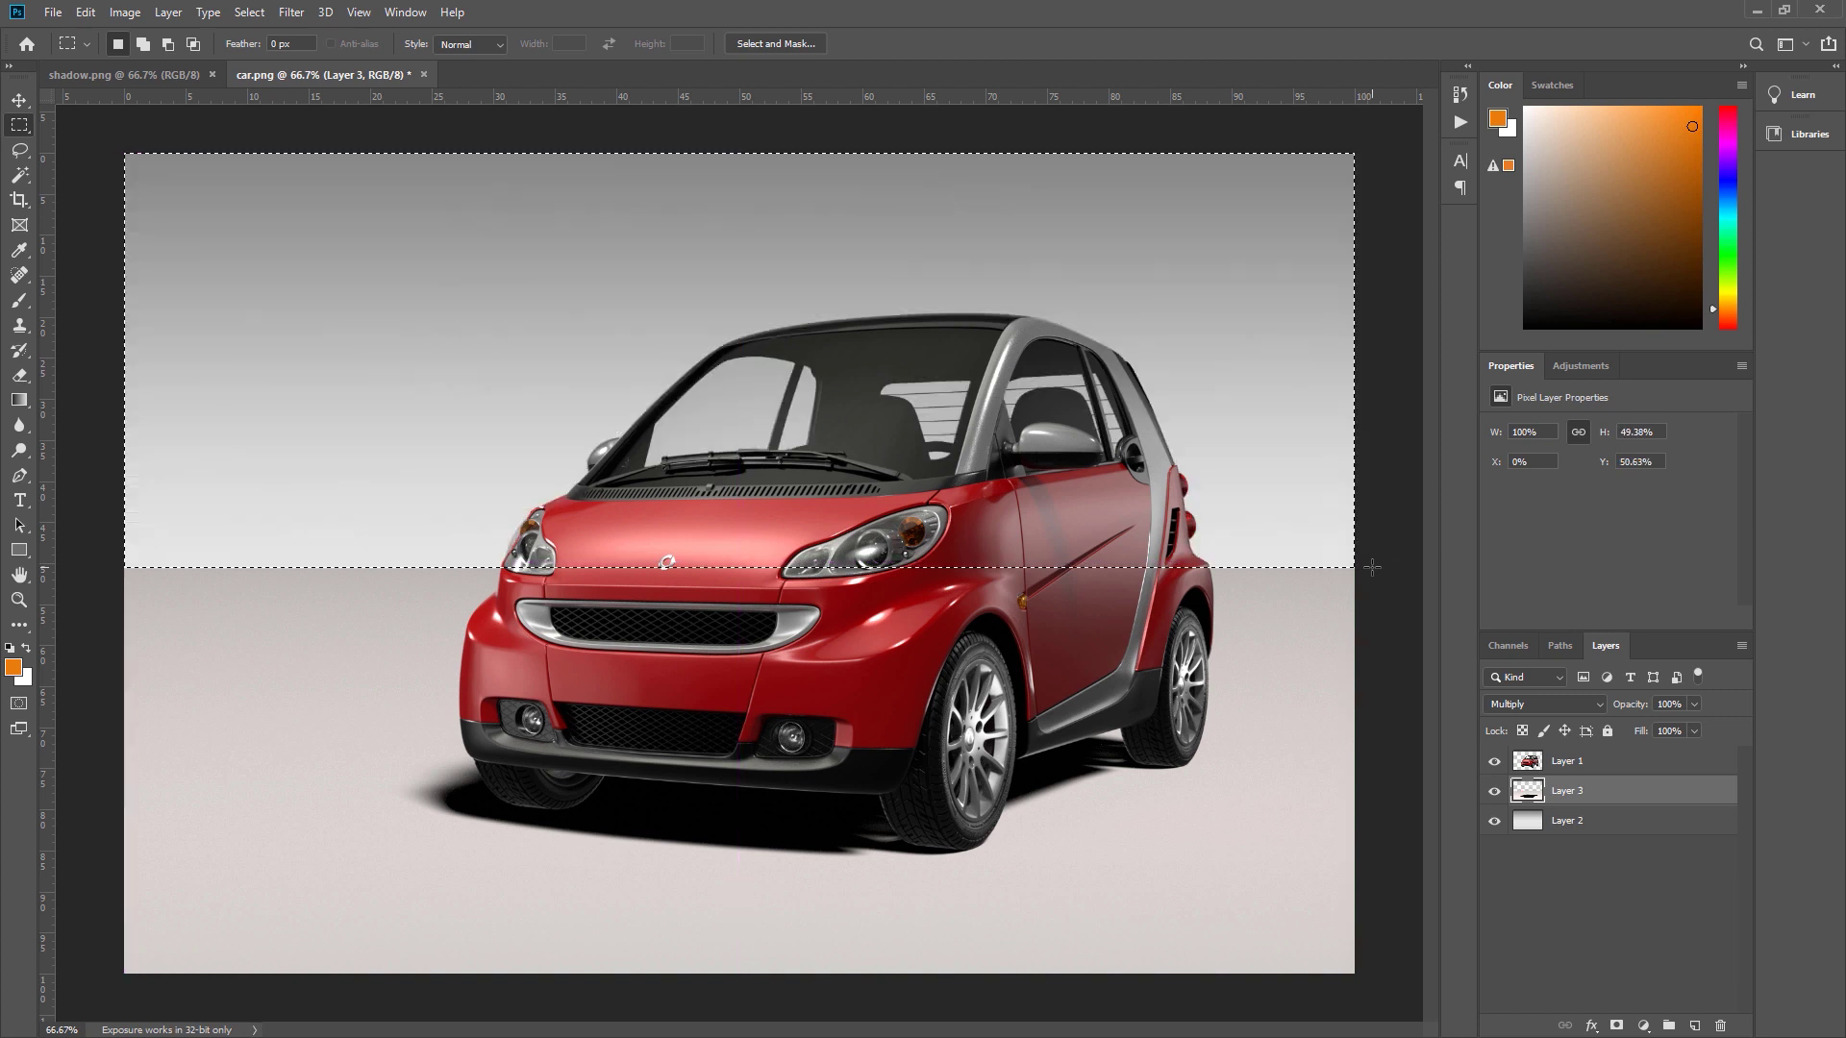
key("ctrl+d")
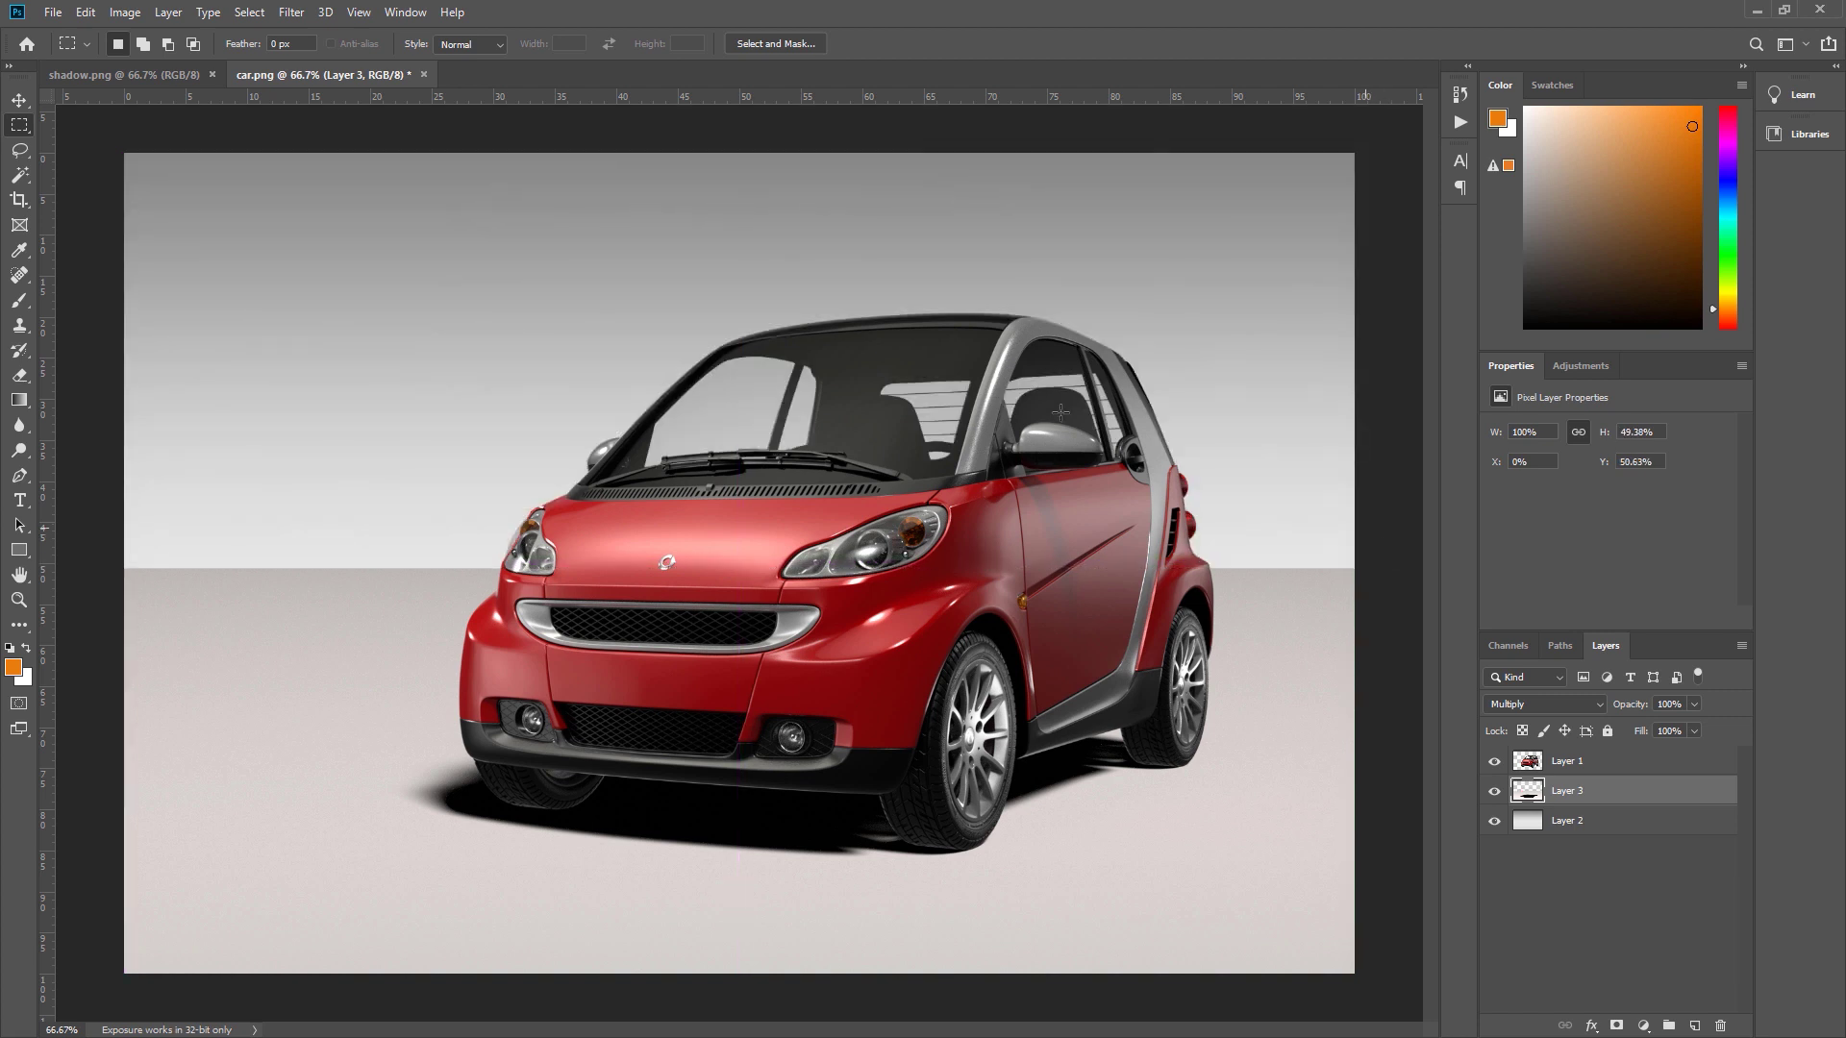
Apply a Levels adjustment to Layer 3 with the white input level set to 190
left_click(123, 13)
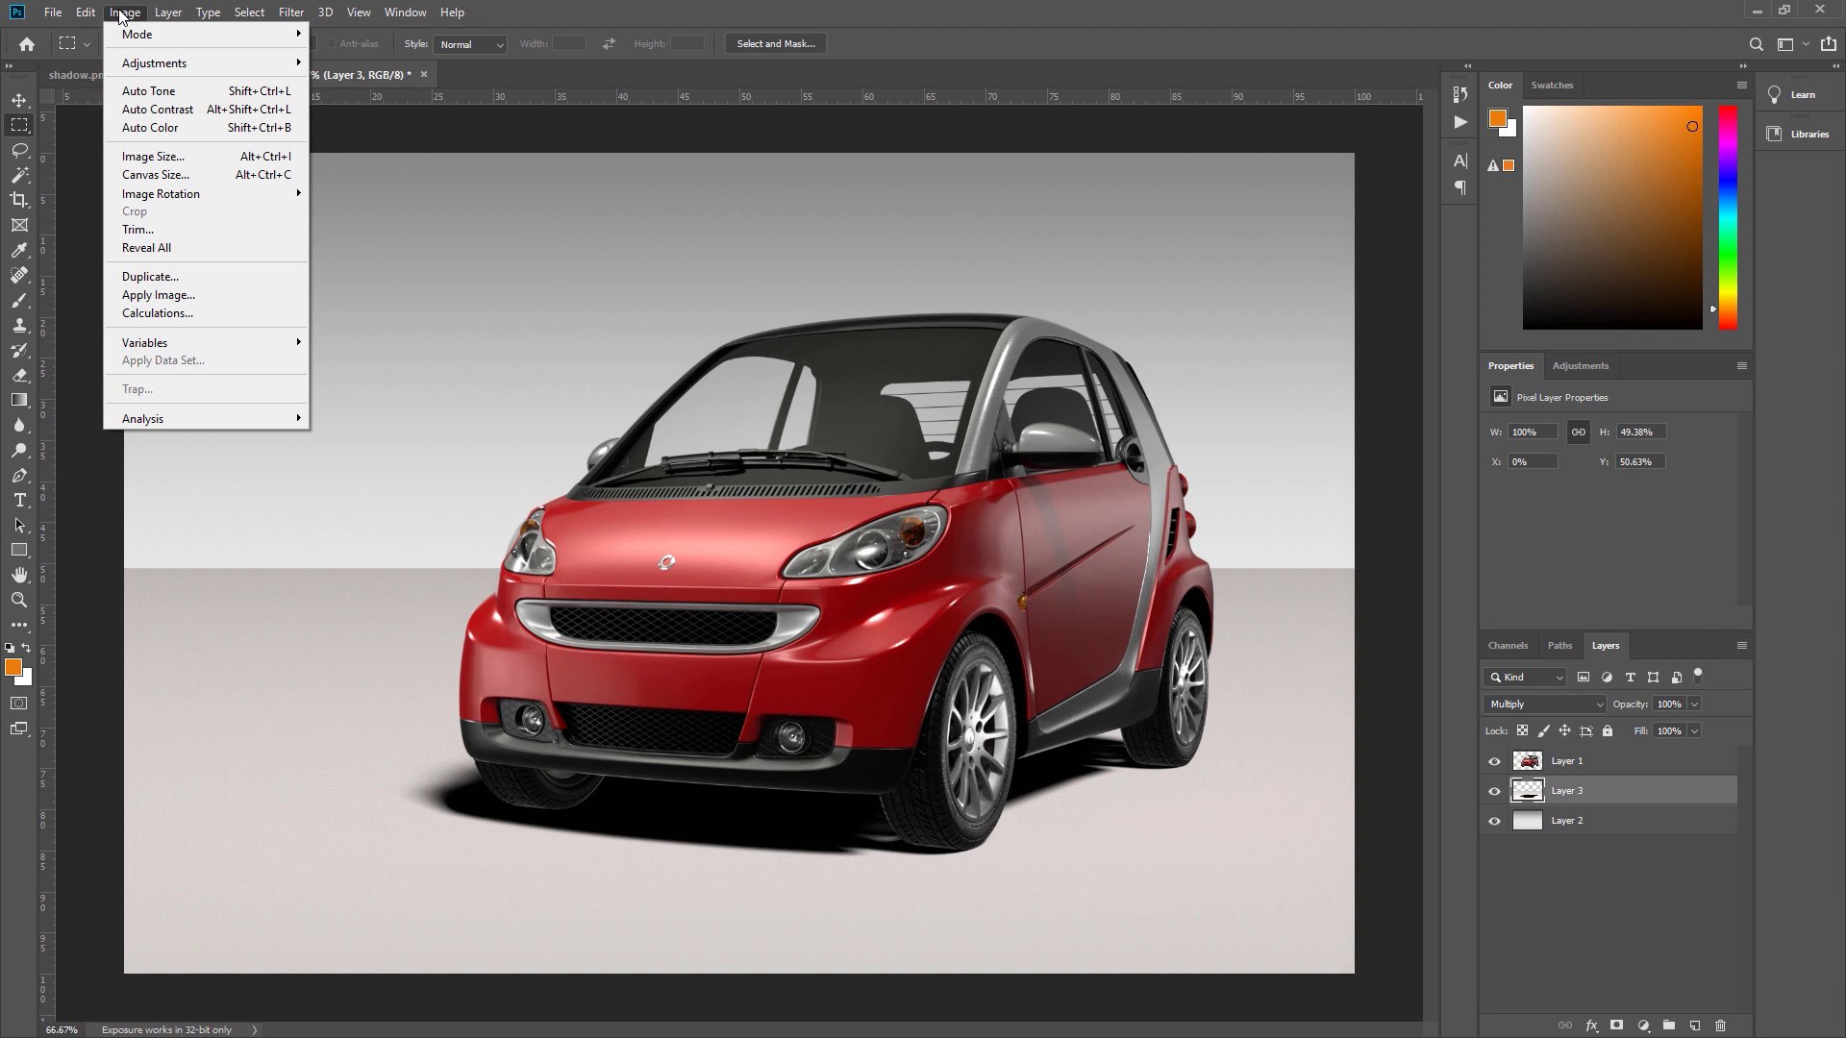
mouse_move(151, 63)
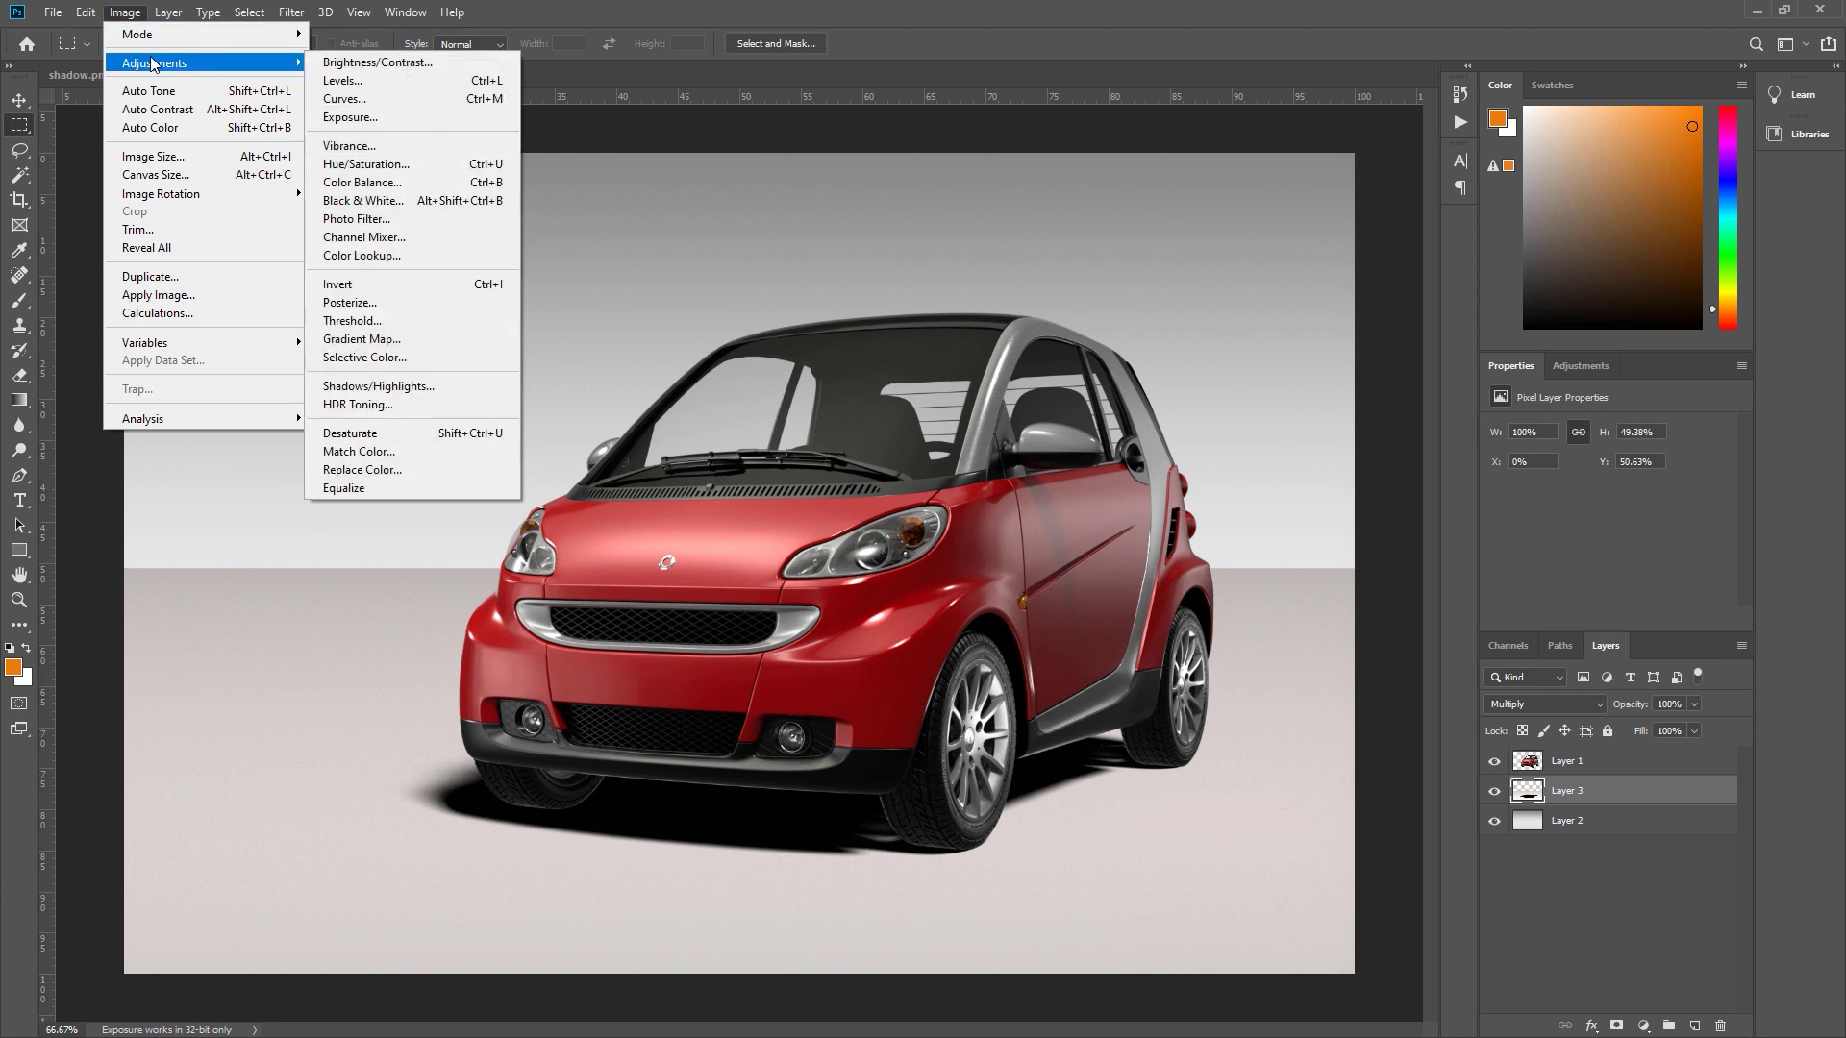
left_click(338, 82)
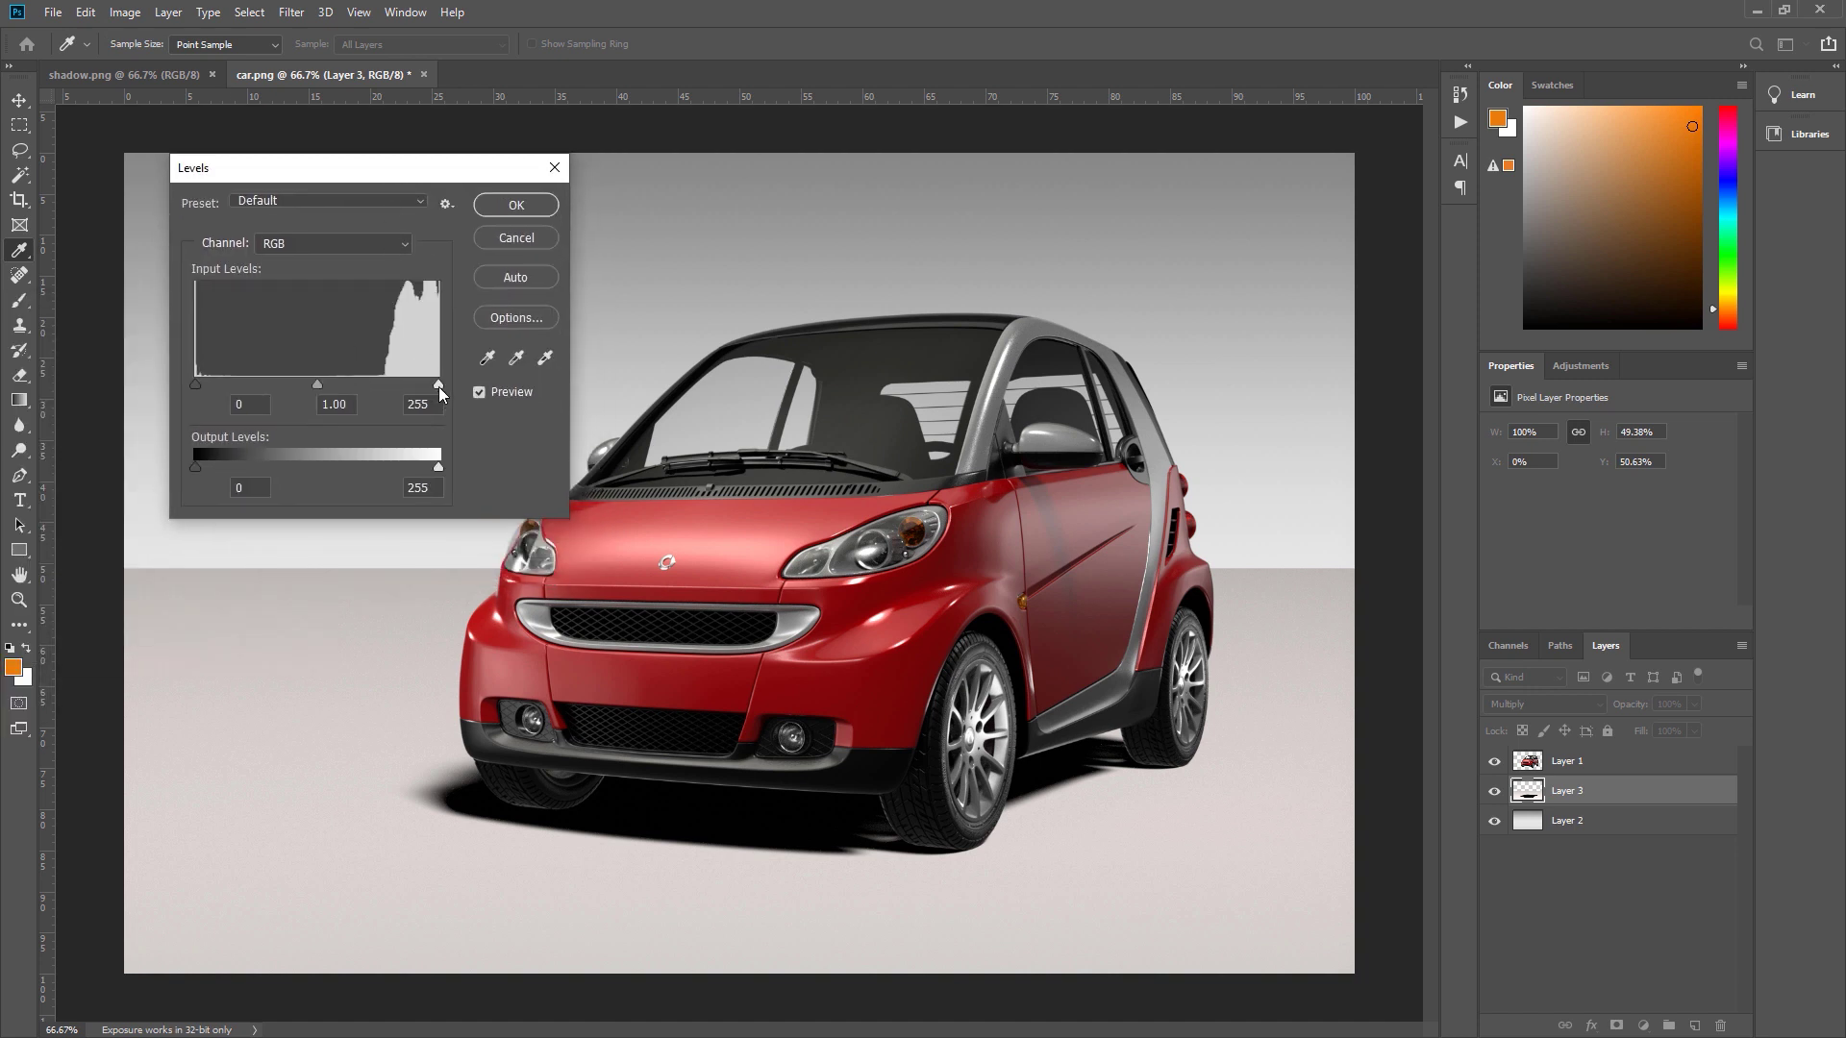
left_click_drag(439, 386, 385, 383)
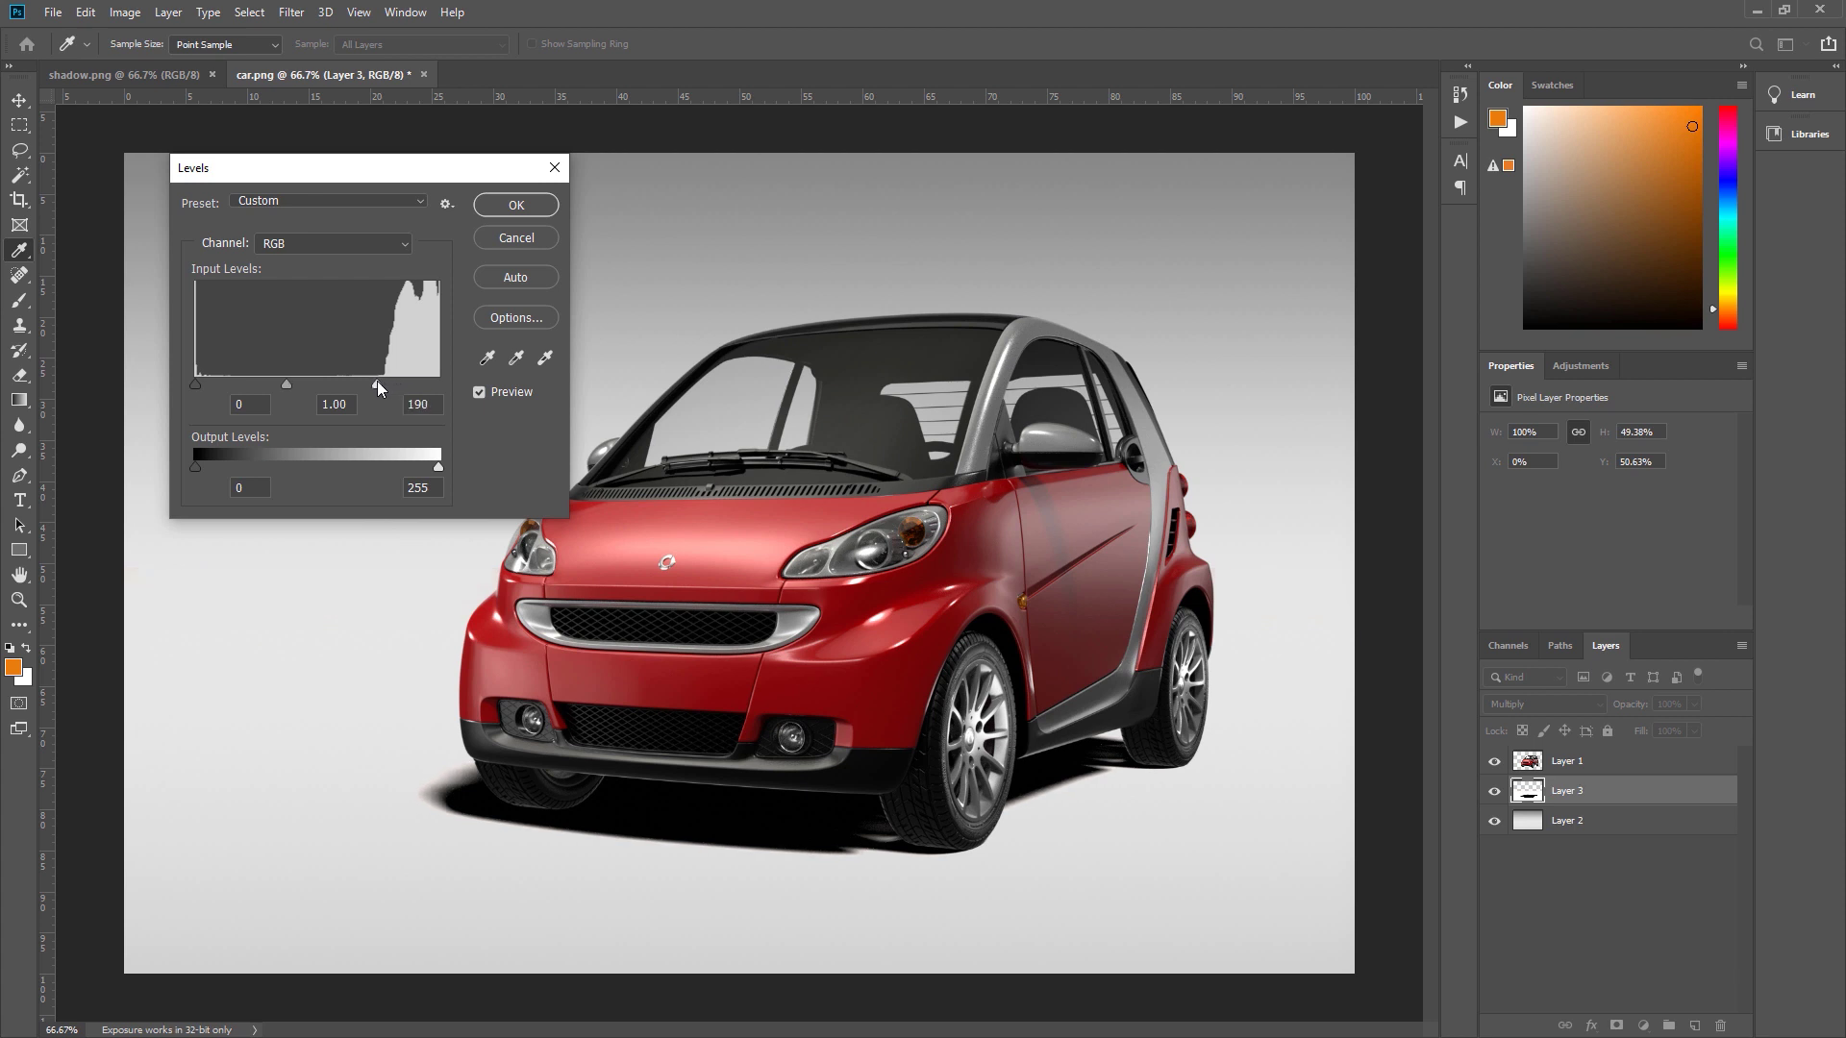
left_click(514, 208)
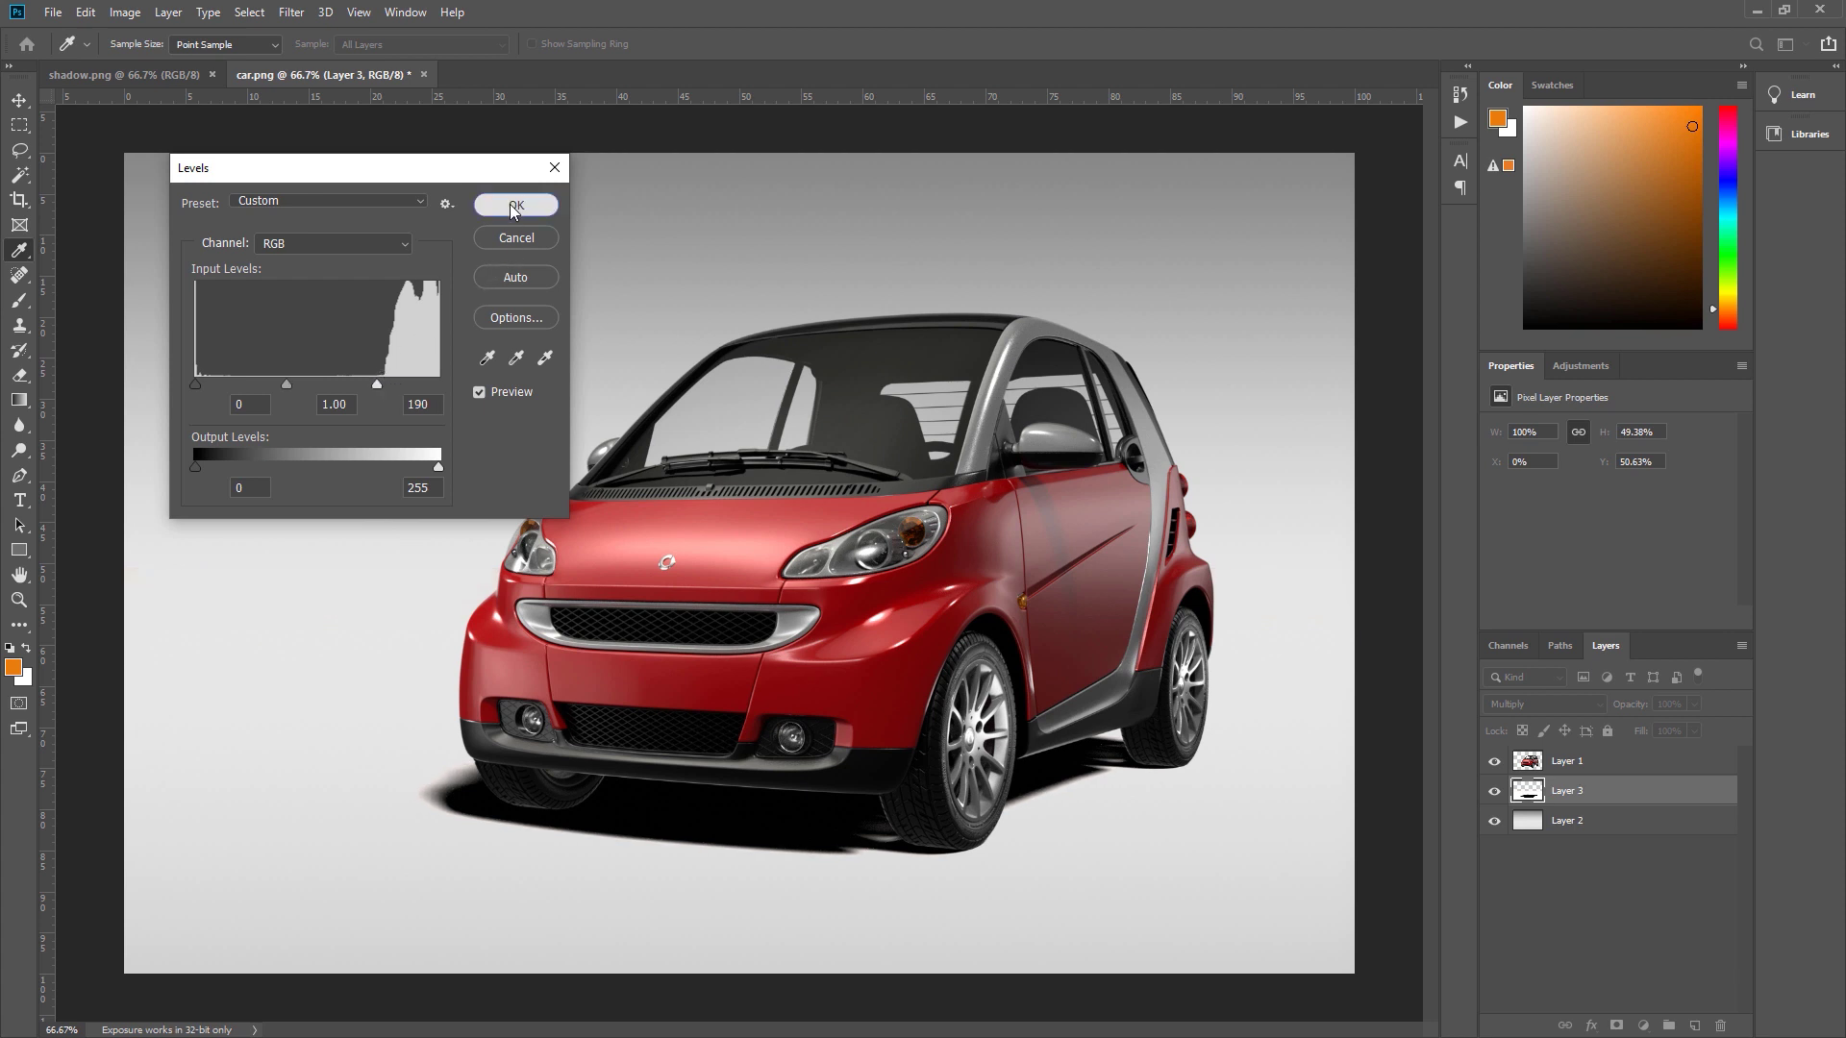